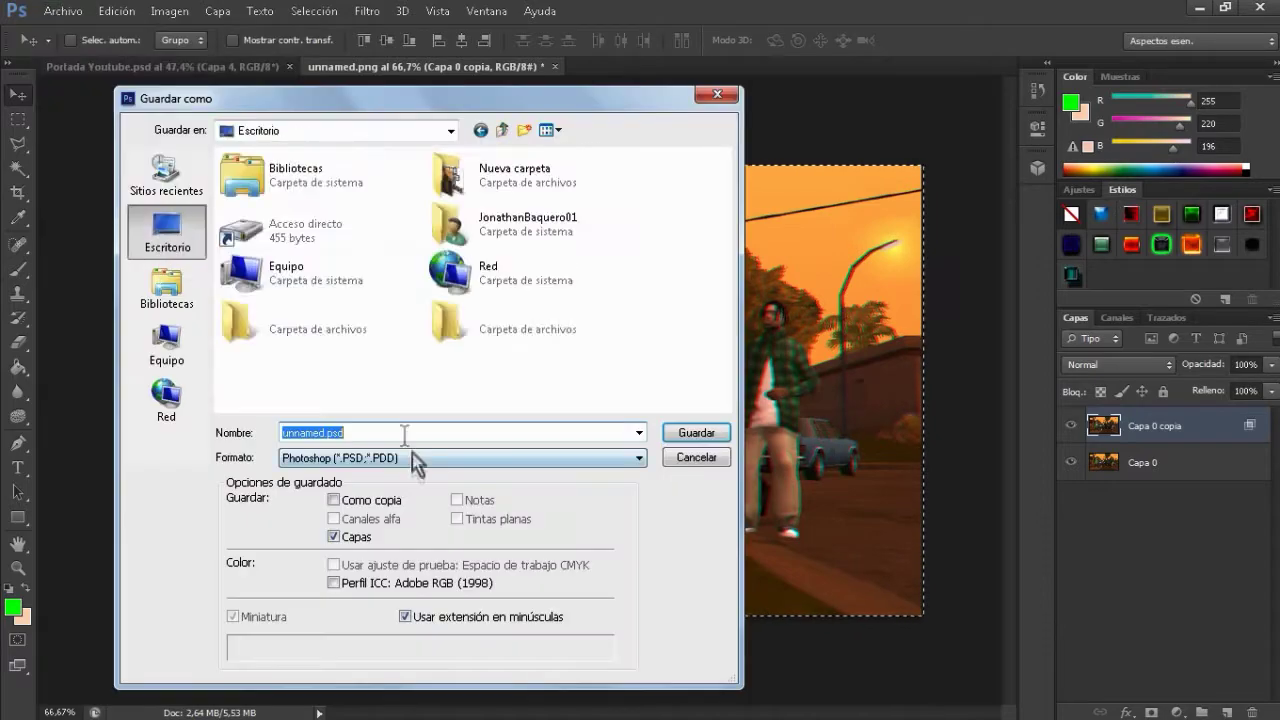
Step: Save the image on the desktop as a Photoshop file named tgtgtgtth5t and close its document
{"action": "left_click", "coordinate": [377, 434]}
{"action": "type", "text": "gyyghh8"}
{"action": "key", "text": "Return"}
{"action": "left_click", "coordinate": [621, 66]}
{"action": "left_click", "coordinate": [646, 266]}
Step: Place the saved tgtgtgtth5t image into the Portada Youtube.psd banner template
{"action": "left_click", "coordinate": [63, 11]}
{"action": "left_click", "coordinate": [100, 370]}
{"action": "left_click", "coordinate": [349, 238]}
{"action": "double_click", "coordinate": [349, 238]}
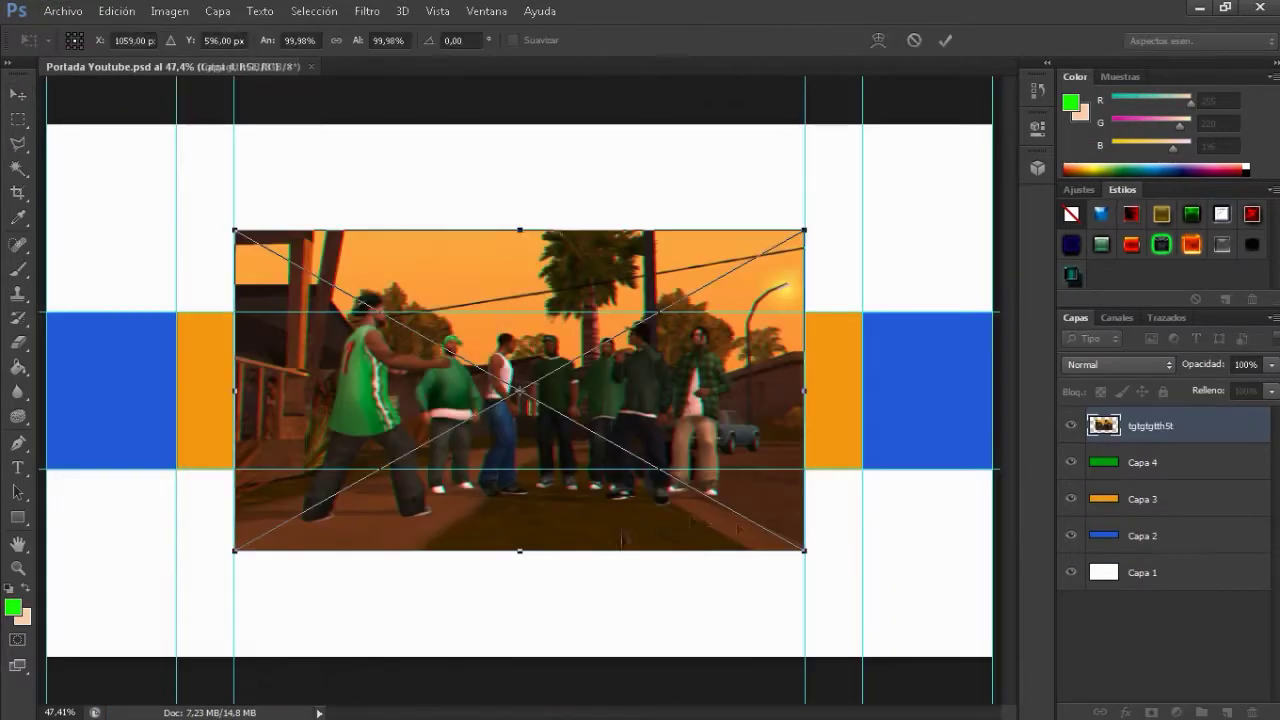
Step: Stretch the placed image to the full canvas width and about 145% of its original height
{"action": "left_click_drag", "start_coordinate": [808, 551], "coordinate": [1000, 588]}
{"action": "left_click_drag", "start_coordinate": [234, 408], "coordinate": [47, 408]}
{"action": "left_click_drag", "start_coordinate": [520, 230], "coordinate": [517, 183]}
{"action": "left_click_drag", "start_coordinate": [531, 298], "coordinate": [531, 309]}
{"action": "key", "text": "ctrl+minus"}
{"action": "left_click_drag", "start_coordinate": [520, 587], "coordinate": [524, 597]}
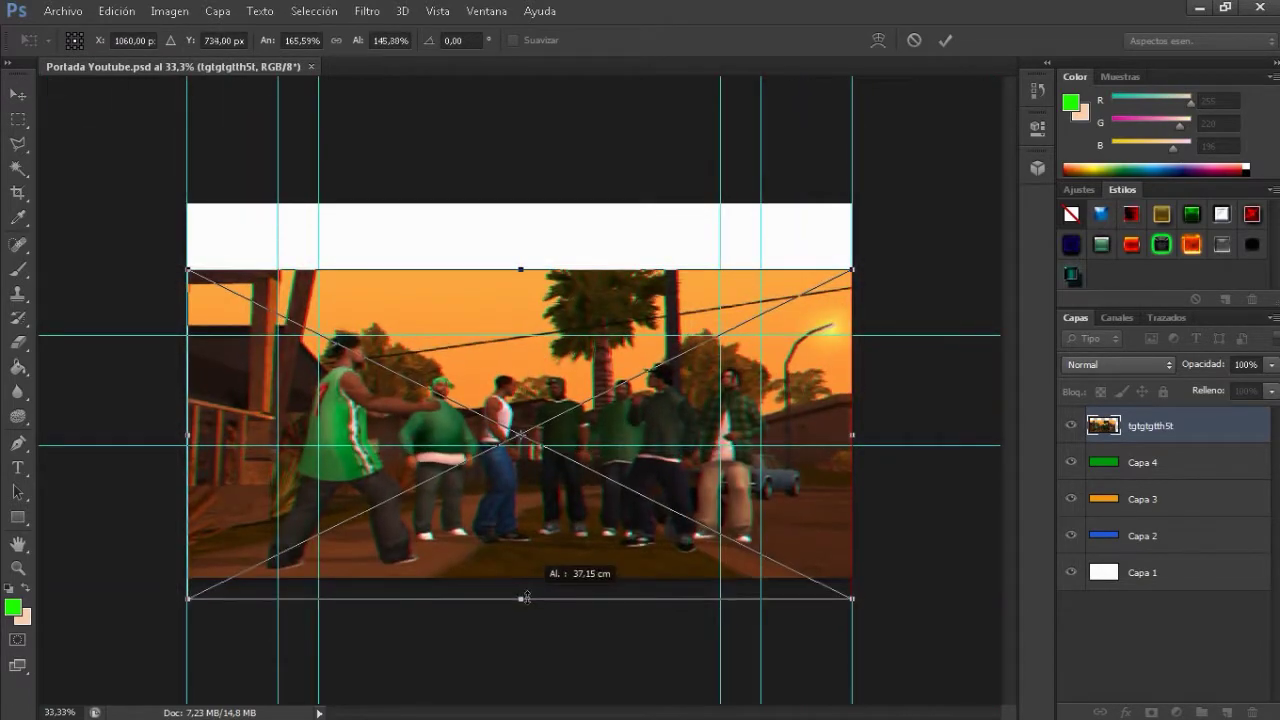
Step: Resize the image to the canvas width at about 172% height, shift it down so the characters' heads sit in the central band, and apply
{"action": "left_click_drag", "start_coordinate": [852, 598], "coordinate": [615, 445]}
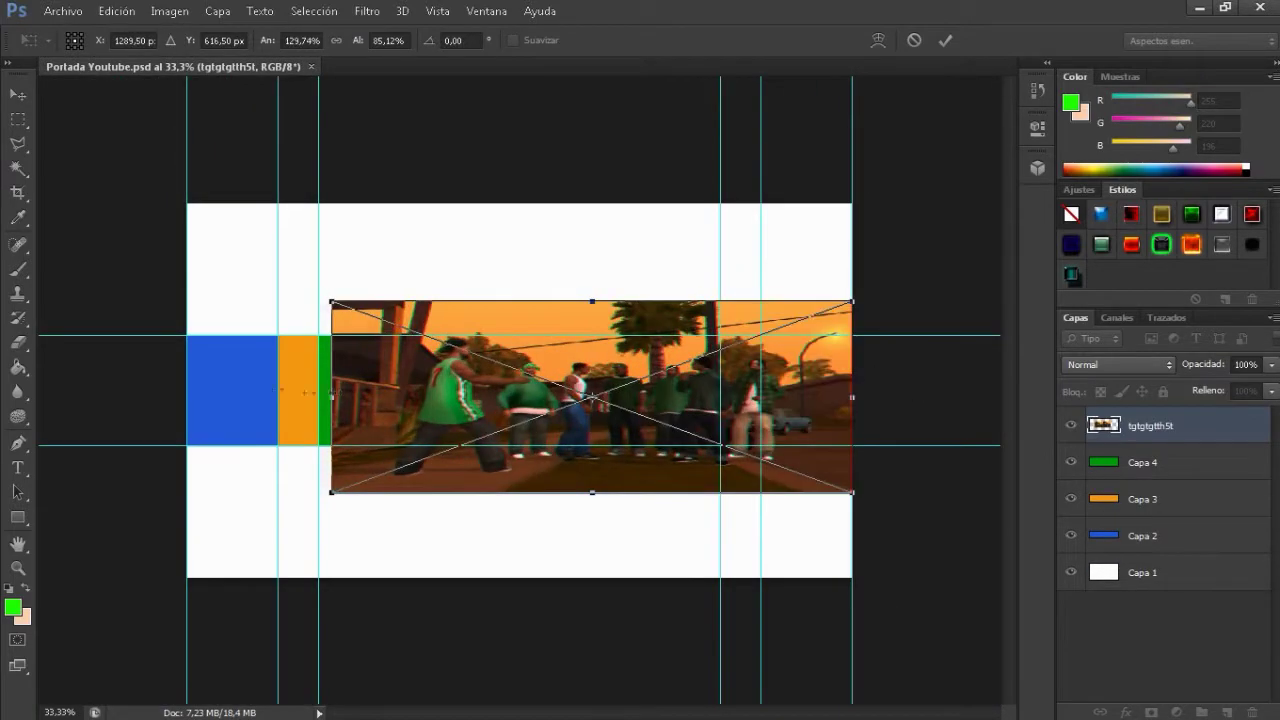
{"action": "left_click_drag", "start_coordinate": [331, 396], "coordinate": [188, 396]}
{"action": "left_click_drag", "start_coordinate": [520, 492], "coordinate": [520, 603]}
{"action": "left_click_drag", "start_coordinate": [520, 243], "coordinate": [521, 204]}
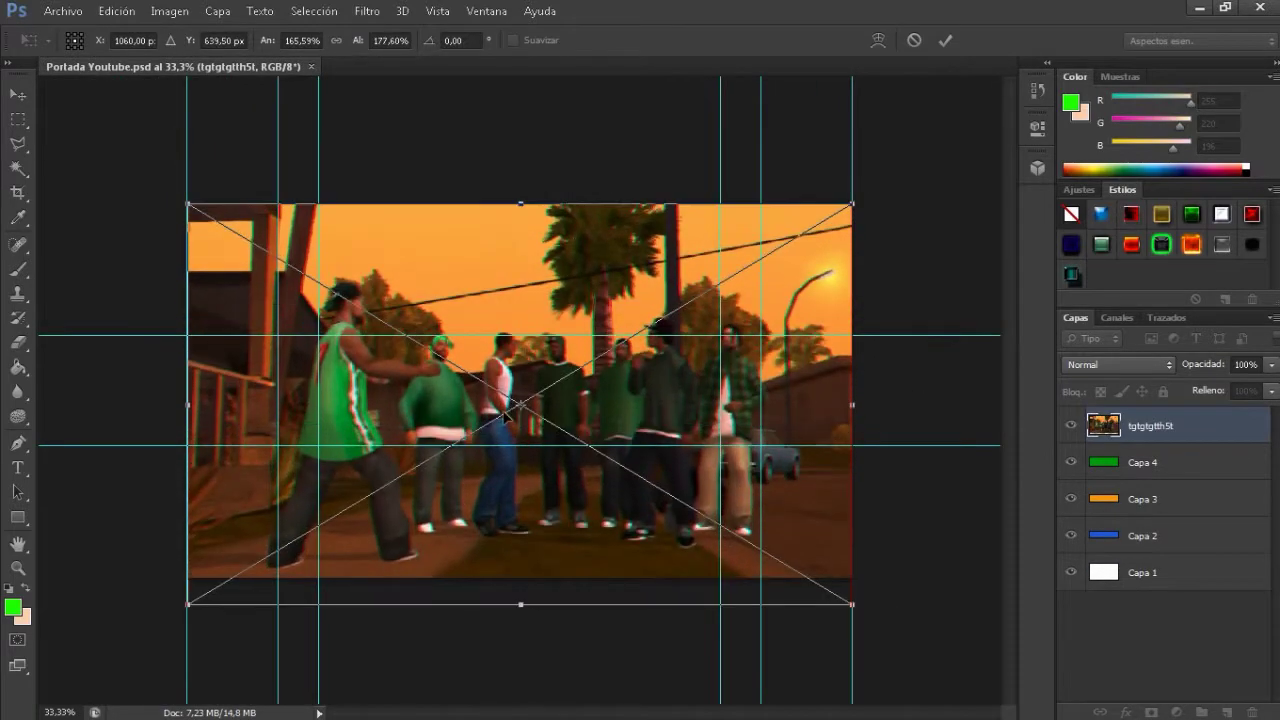
{"action": "left_click_drag", "start_coordinate": [519, 603], "coordinate": [521, 625]}
{"action": "left_click_drag", "start_coordinate": [535, 465], "coordinate": [528, 510]}
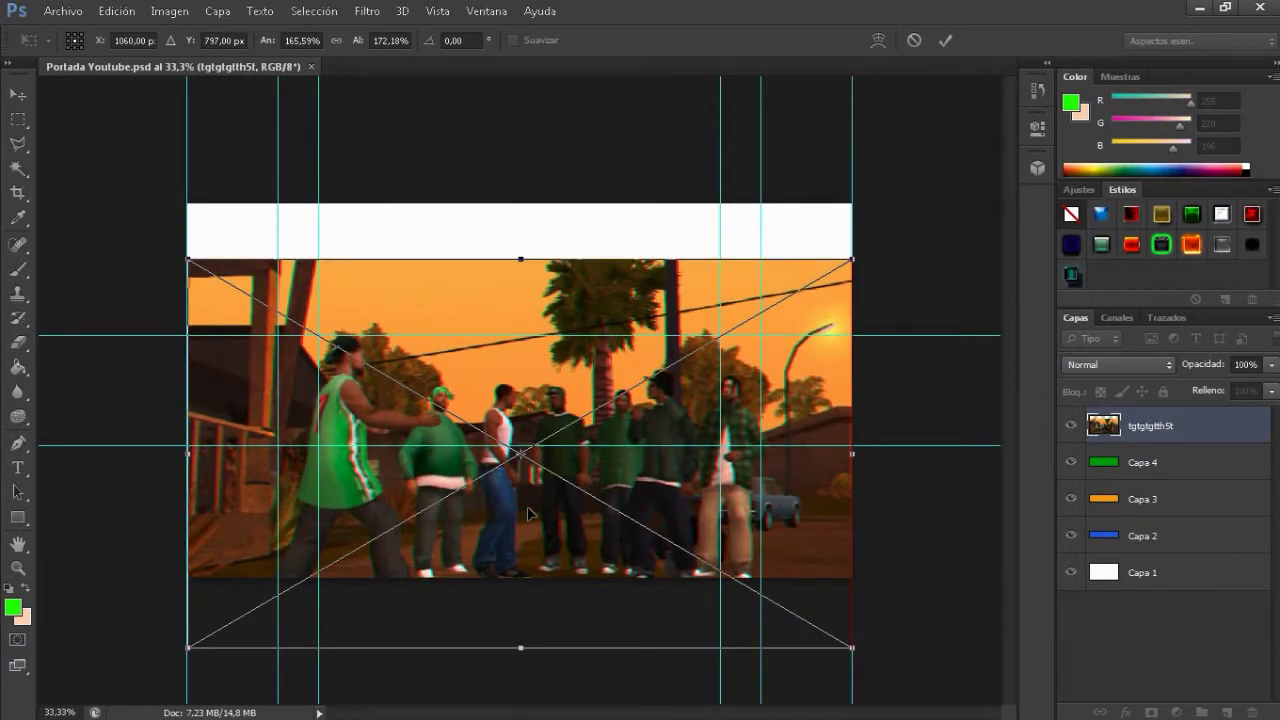
{"action": "left_click", "coordinate": [945, 40]}
Step: Place the original unnamed image as a new layer above the tgtgtgtth5t layer
{"action": "key", "text": "ctrl+0"}
{"action": "left_click", "coordinate": [63, 10]}
{"action": "left_click", "coordinate": [100, 314]}
{"action": "left_click", "coordinate": [690, 604]}
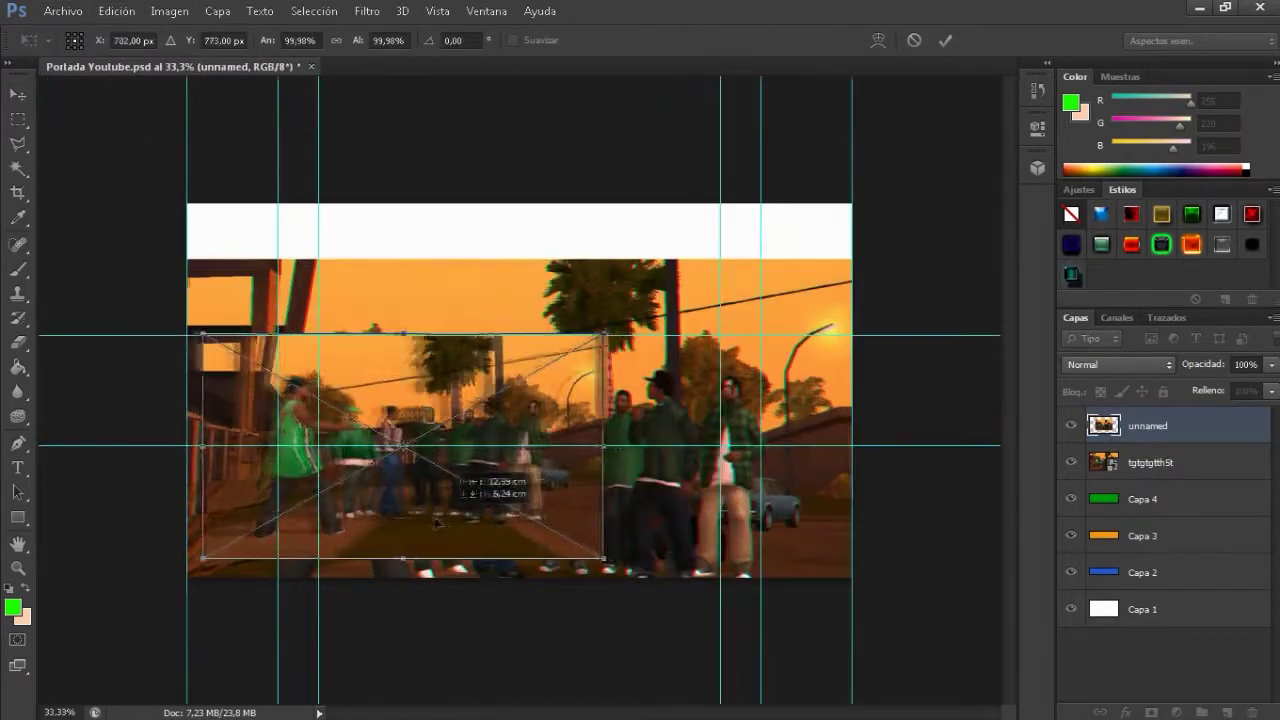
Step: Stretch the unnamed image to the canvas width so it covers the layer beneath, and apply the transform
{"action": "left_click_drag", "start_coordinate": [852, 419], "coordinate": [853, 419]}
{"action": "left_click_drag", "start_coordinate": [521, 259], "coordinate": [523, 260]}
{"action": "left_click_drag", "start_coordinate": [521, 577], "coordinate": [520, 617]}
{"action": "key", "text": "Return"}
Step: Toggle the visibility of the unnamed layer to compare its alignment with the tgtgtgtth5t layer
{"action": "left_click", "coordinate": [1072, 426]}
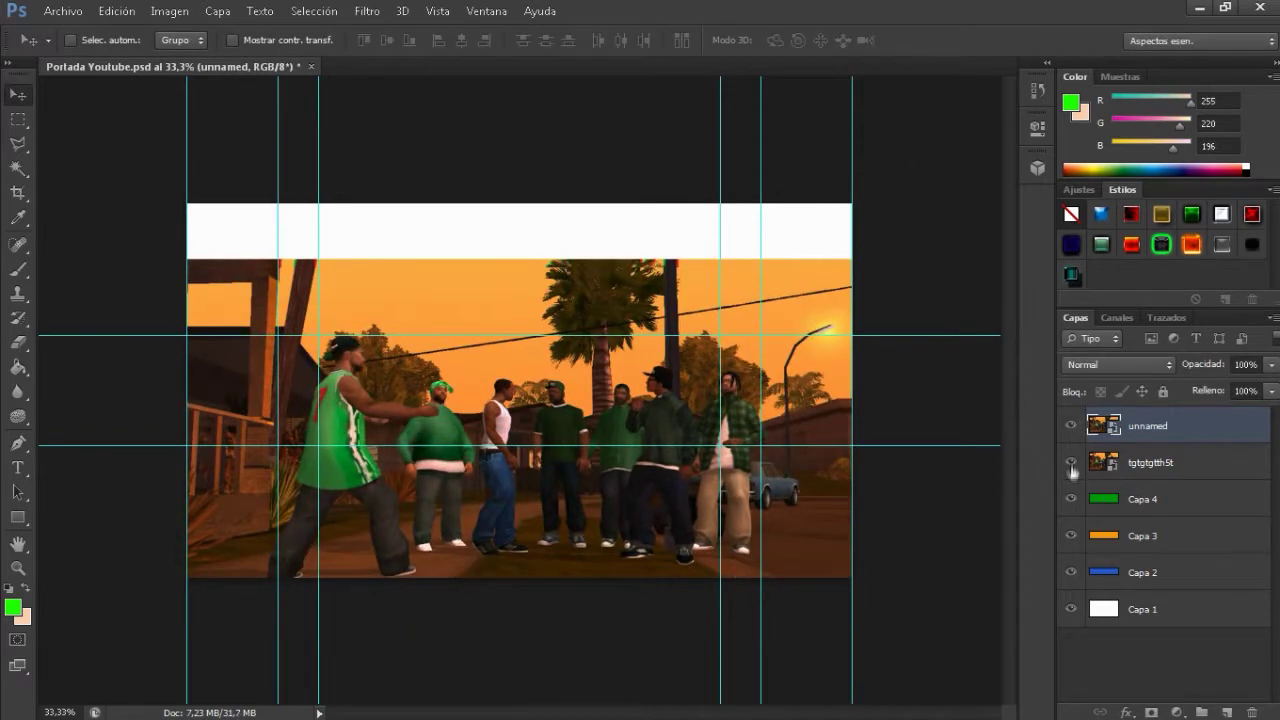
{"action": "left_click", "coordinate": [1072, 426]}
{"action": "left_click", "coordinate": [1072, 426]}
{"action": "left_click", "coordinate": [1072, 428]}
{"action": "key", "text": "alt+bracketleft"}
{"action": "left_click", "coordinate": [1072, 428]}
{"action": "left_click", "coordinate": [1072, 428]}
{"action": "left_click", "coordinate": [1072, 428]}
{"action": "left_click", "coordinate": [1072, 428]}
Step: Transform the unnamed layer to about 165.28% height and move it down to line up with the tgtgtgtth5t layer
{"action": "key", "text": "ctrl+t"}
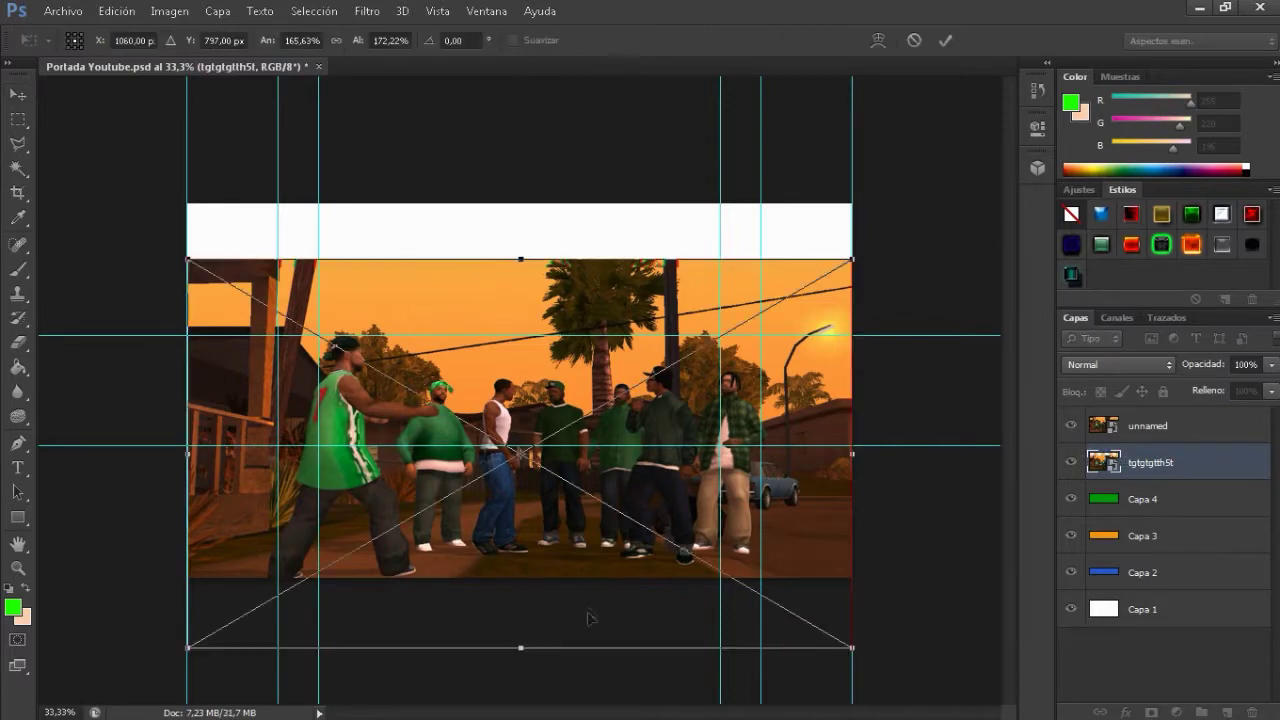
{"action": "key", "text": "Return"}
{"action": "key", "text": "alt+bracketright"}
{"action": "key", "text": "ctrl+t"}
{"action": "left_click_drag", "start_coordinate": [520, 580], "coordinate": [520, 640]}
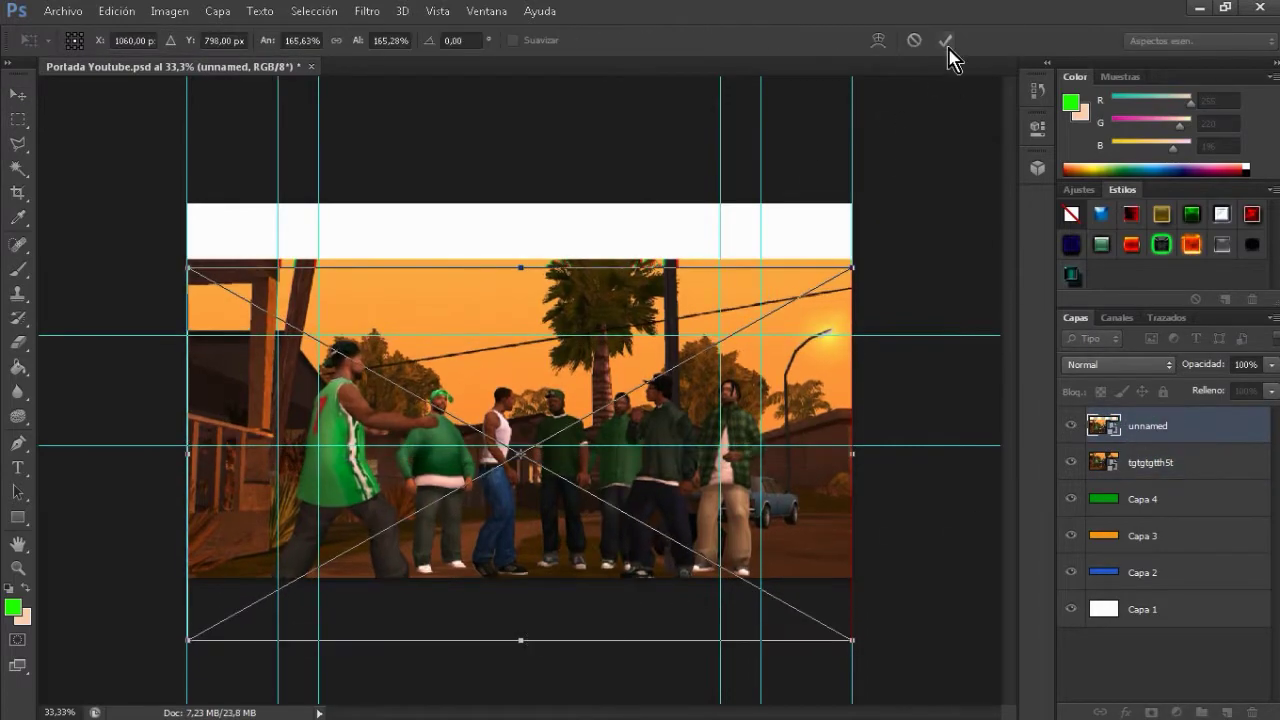
{"action": "left_click", "coordinate": [945, 40]}
{"action": "key", "text": "ctrl+0"}
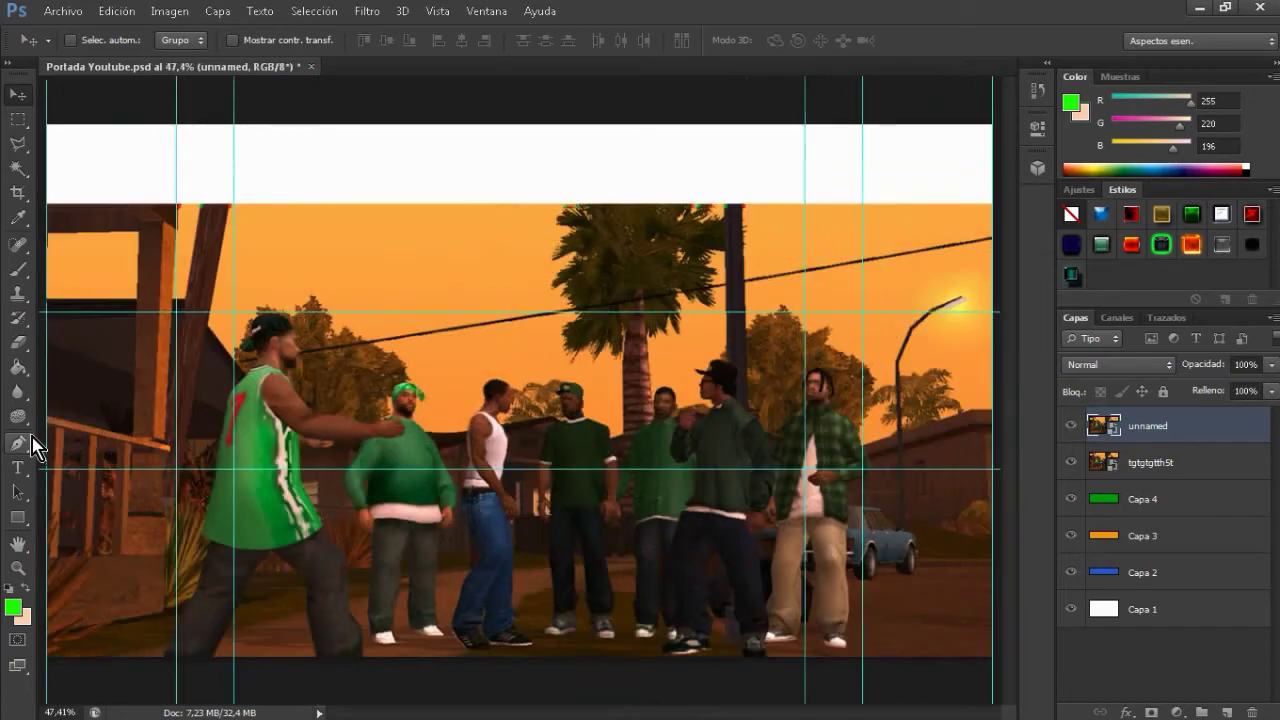
Step: Place the degradado shadow image and scale it to fill the central band between the two horizontal guides
{"action": "left_click", "coordinate": [63, 10]}
{"action": "left_click", "coordinate": [128, 318]}
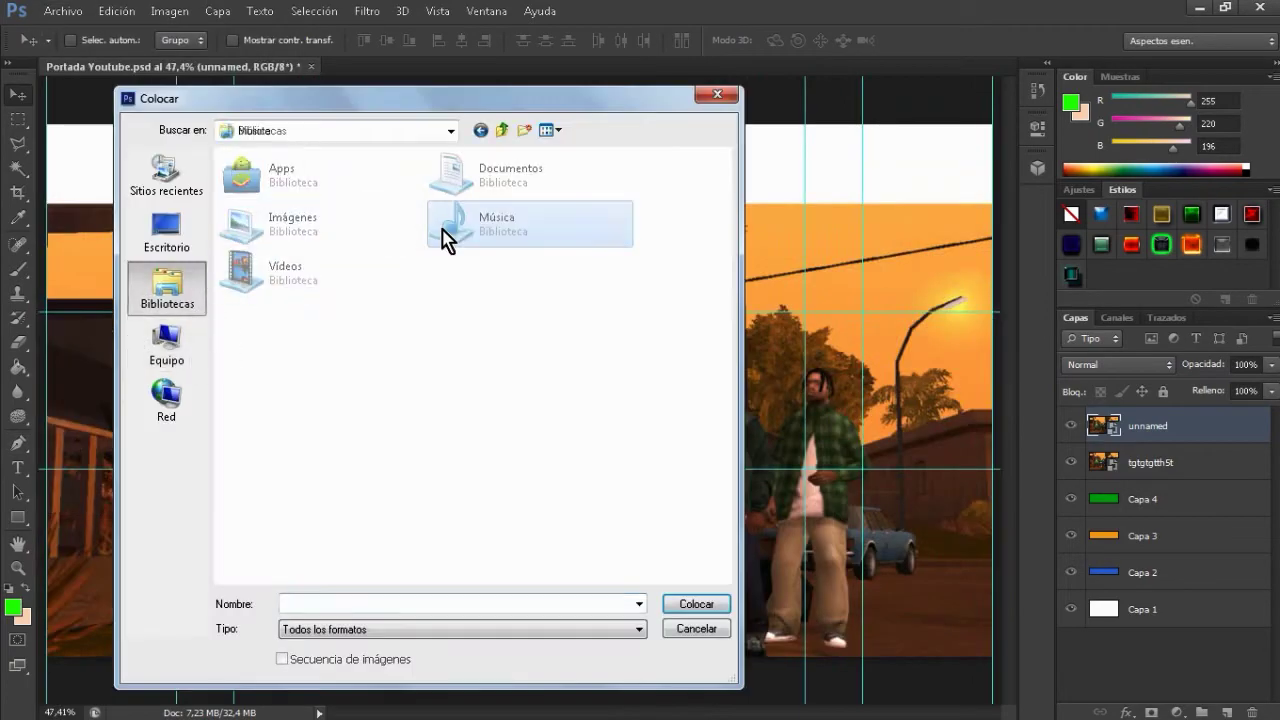
{"action": "double_click", "coordinate": [445, 230]}
{"action": "double_click", "coordinate": [666, 240]}
{"action": "double_click", "coordinate": [288, 221]}
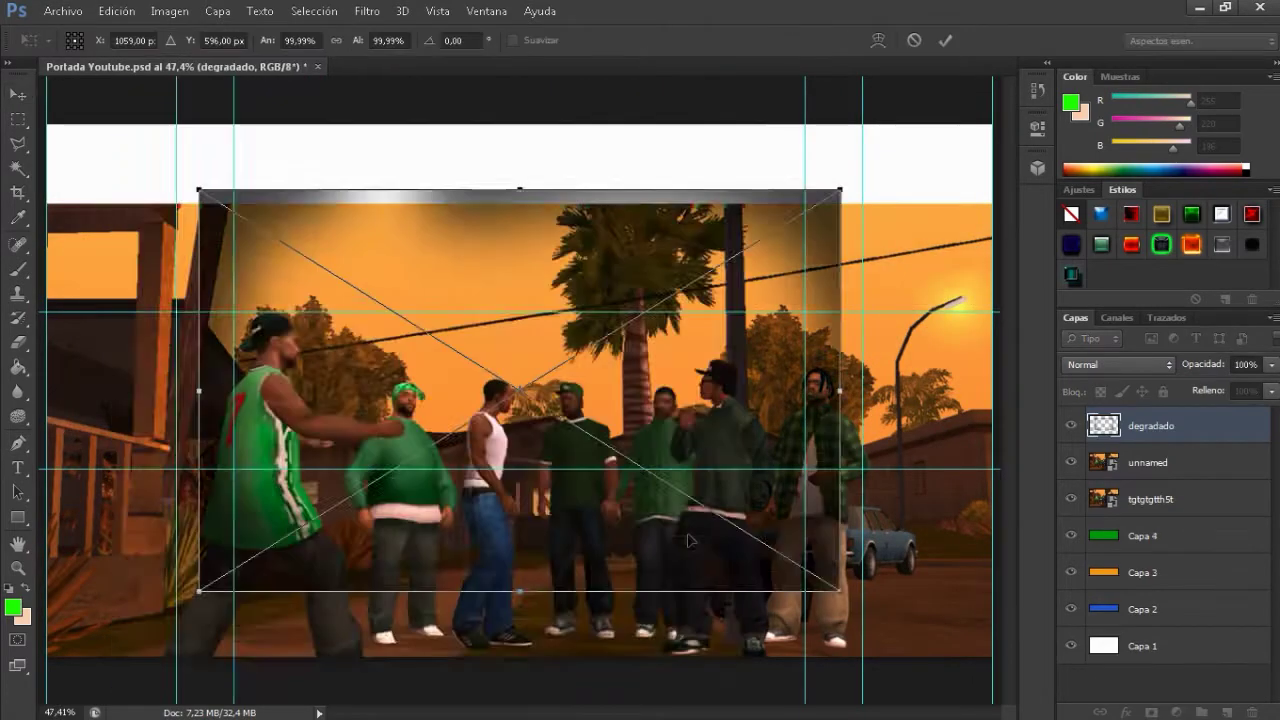
{"action": "key", "text": "ctrl+minus"}
{"action": "left_click_drag", "start_coordinate": [634, 177], "coordinate": [848, 332]}
{"action": "key", "text": "Return"}
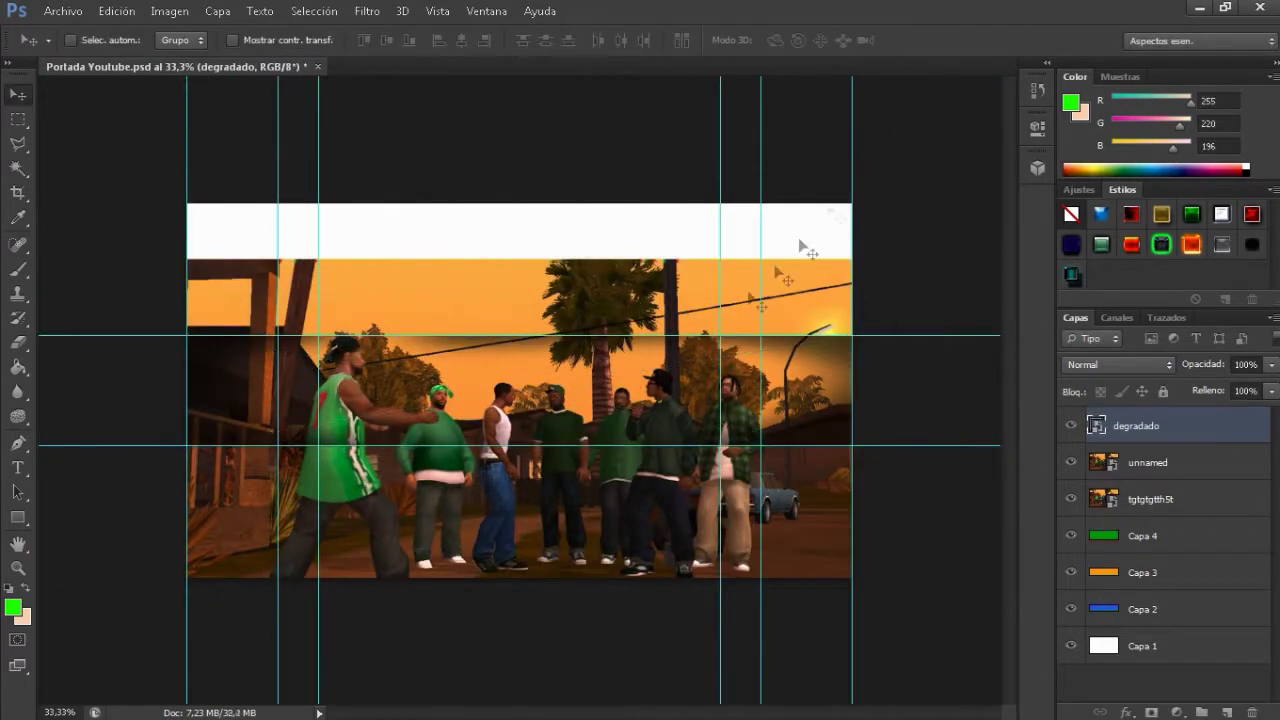
Step: Duplicate the degradado layer and stretch the copy over the whole canvas, about 147.22% wide and 132.44% high
{"action": "key", "text": "ctrl+j"}
{"action": "key", "text": "ctrl+t"}
{"action": "left_click_drag", "start_coordinate": [832, 423], "coordinate": [850, 577]}
{"action": "left_click_drag", "start_coordinate": [158, 390], "coordinate": [186, 397]}
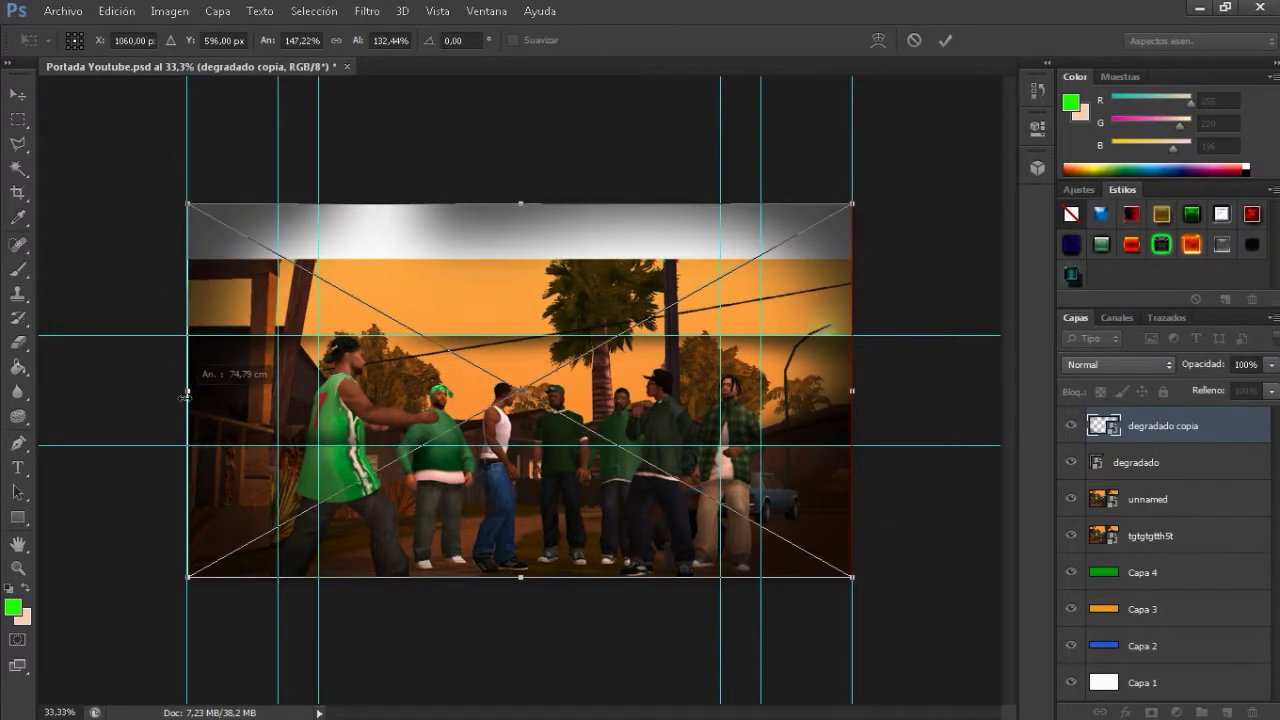
{"action": "left_click", "coordinate": [944, 40]}
Step: Place the GFX PACK ESPECIAL 50 SUBS texture from the Efecto especial folder of the efectos library
{"action": "key", "text": "ctrl+plus"}
{"action": "left_click", "coordinate": [63, 10]}
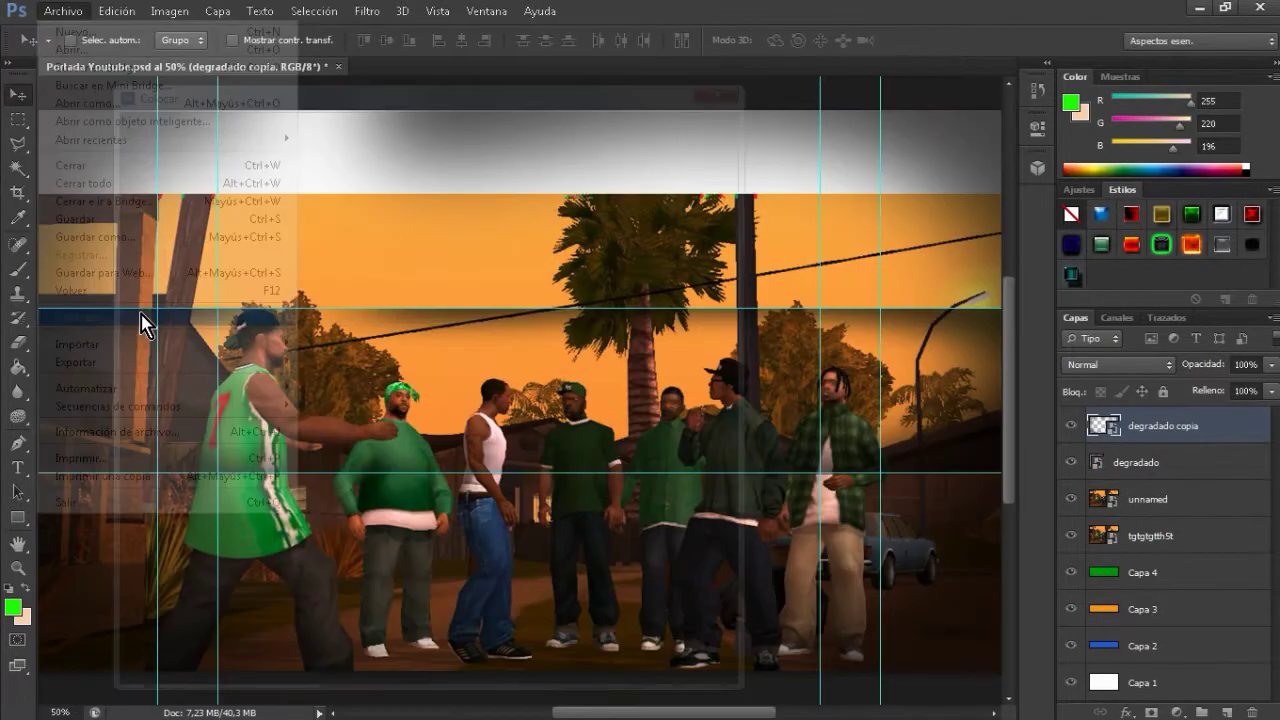
{"action": "left_click", "coordinate": [143, 319]}
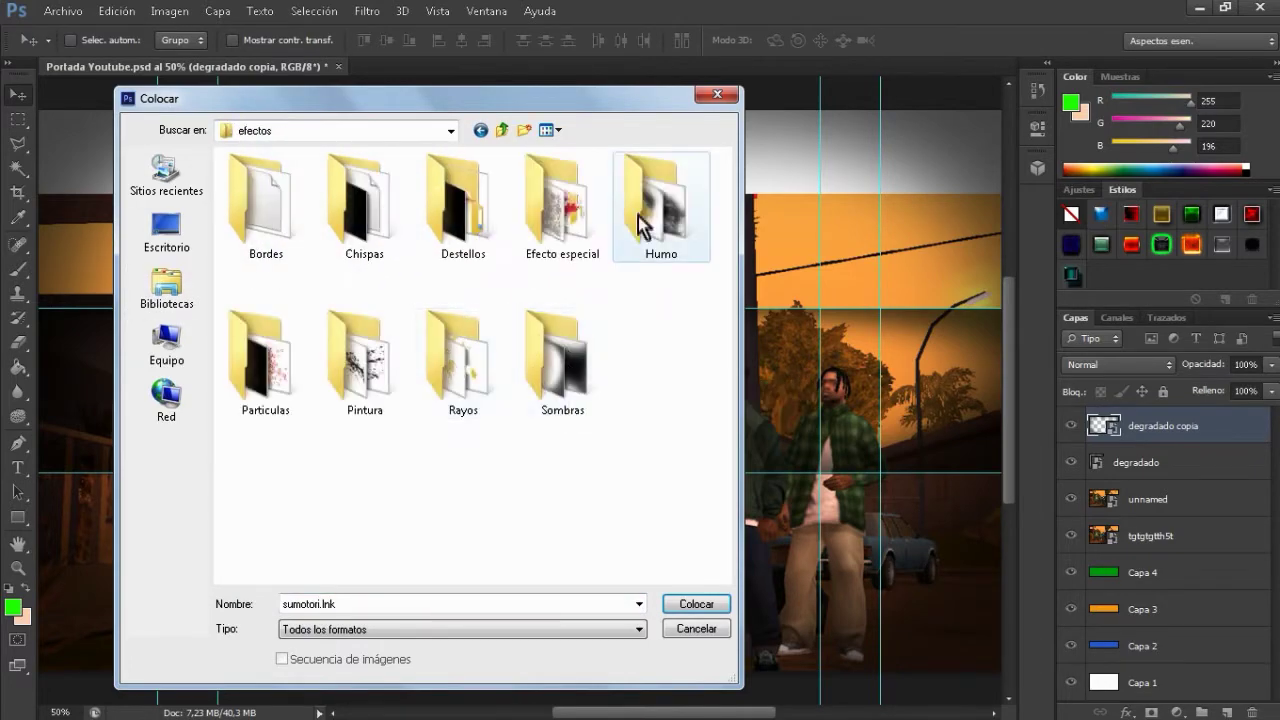
{"action": "double_click", "coordinate": [562, 210]}
{"action": "double_click", "coordinate": [468, 236]}
Step: Stretch the texture across the full canvas width, fitted to the central band, and apply the transform
{"action": "key", "text": "ctrl+minus"}
{"action": "left_click_drag", "start_coordinate": [588, 220], "coordinate": [855, 334]}
{"action": "key", "text": "ctrl+plus"}
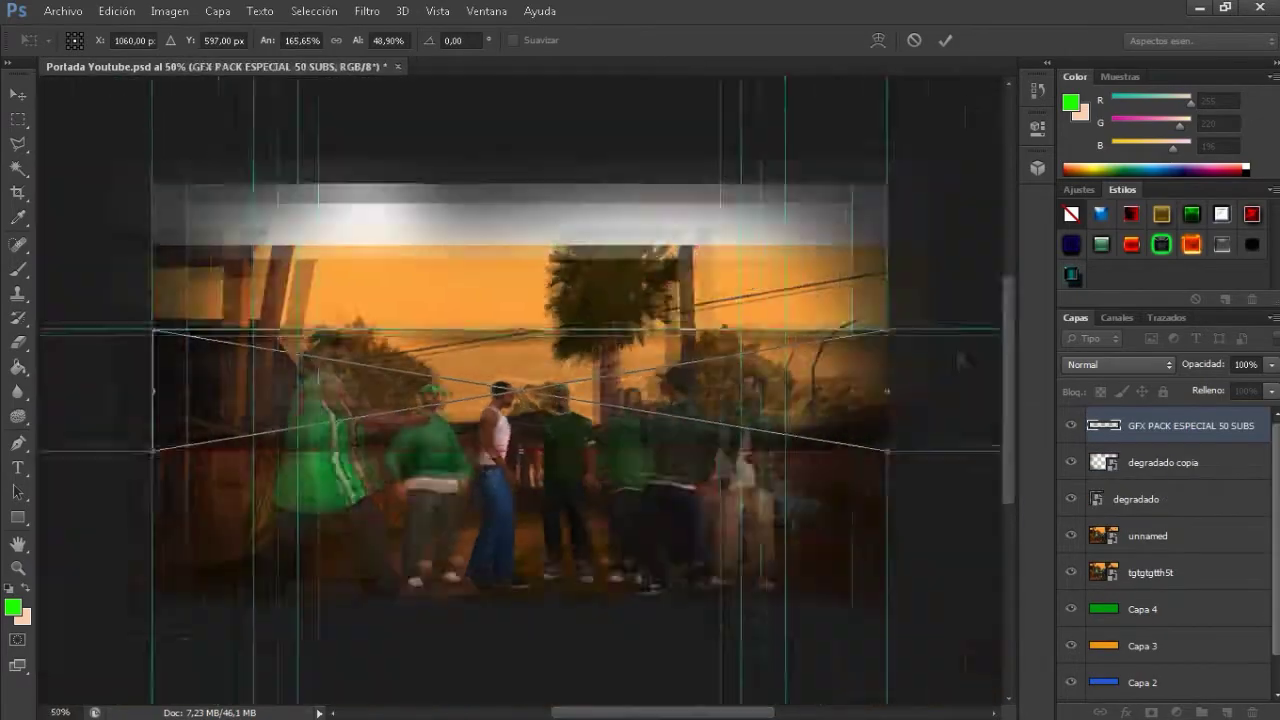
{"action": "key", "text": "ctrl+plus"}
{"action": "left_click_drag", "start_coordinate": [980, 300], "coordinate": [740, 236]}
{"action": "left_click_drag", "start_coordinate": [738, 500], "coordinate": [740, 537]}
{"action": "key", "text": "Return"}
Step: Spread two more copies of the texture along the central band and move the degradado layer to the top of the stack
{"action": "scroll", "coordinate": [600, 400], "scroll_direction": "right", "scroll_amount": 5}
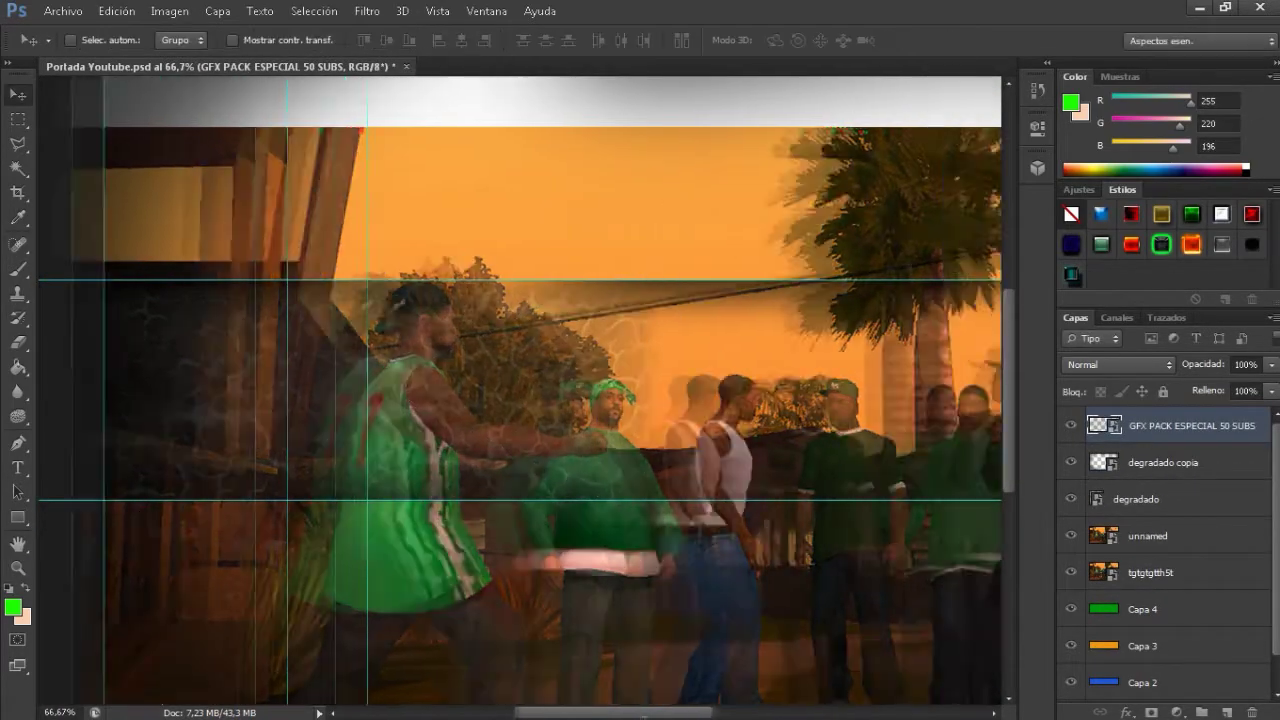
{"action": "left_click_drag", "start_coordinate": [700, 320], "coordinate": [745, 325]}
{"action": "scroll", "coordinate": [670, 500], "scroll_direction": "right", "scroll_amount": 5}
{"action": "left_click_drag", "start_coordinate": [589, 596], "coordinate": [750, 422]}
{"action": "left_click_drag", "start_coordinate": [1157, 578], "coordinate": [1150, 420]}
{"action": "key", "text": "ctrl+minus"}
Step: Add the channel name as white 140 pt text in the central band, starting with a capital W
{"action": "key", "text": "t"}
{"action": "left_click", "coordinate": [339, 382]}
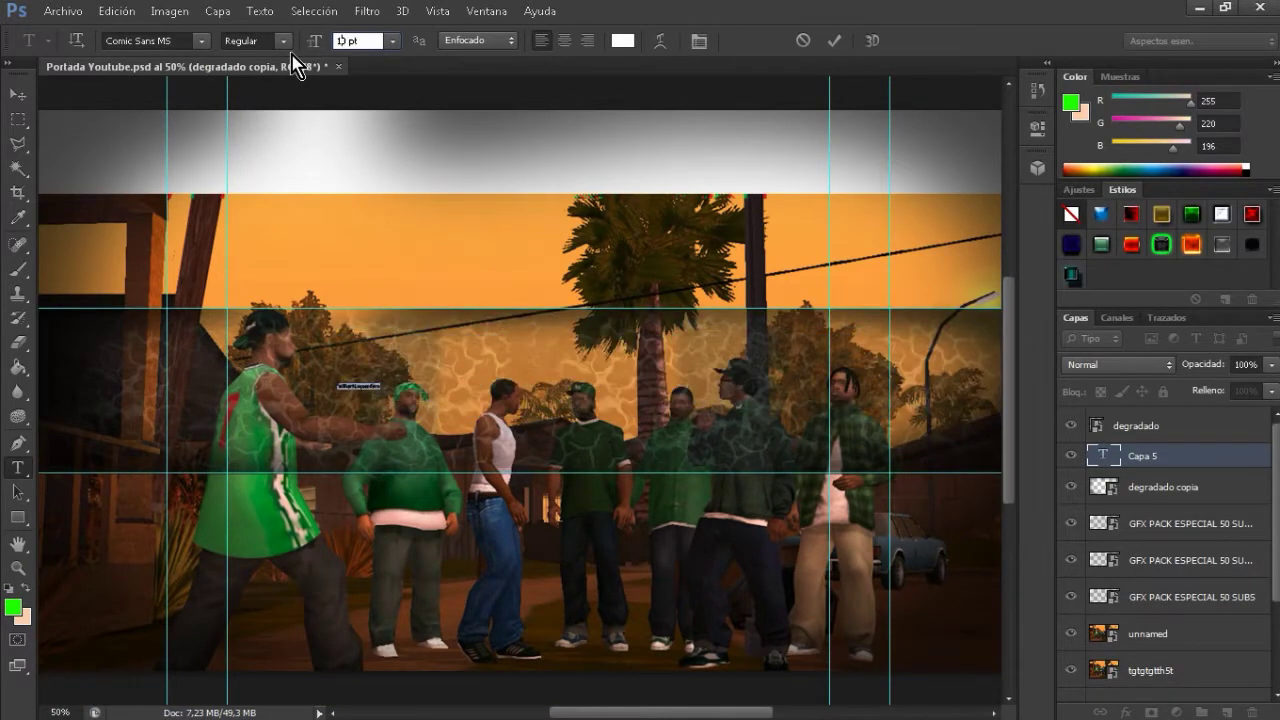
{"action": "type", "text": "1"}
{"action": "key", "text": "Return"}
{"action": "key", "text": "Home"}
{"action": "key", "text": "Delete"}
{"action": "type", "text": "W"}
Step: Set the font of the channel-name text to Gamera
{"action": "left_click", "coordinate": [1103, 452]}
{"action": "double_click", "coordinate": [1103, 452]}
{"action": "left_click", "coordinate": [201, 40]}
{"action": "left_click", "coordinate": [343, 177]}
{"action": "key", "text": "Down"}
{"action": "key", "text": "Down"}
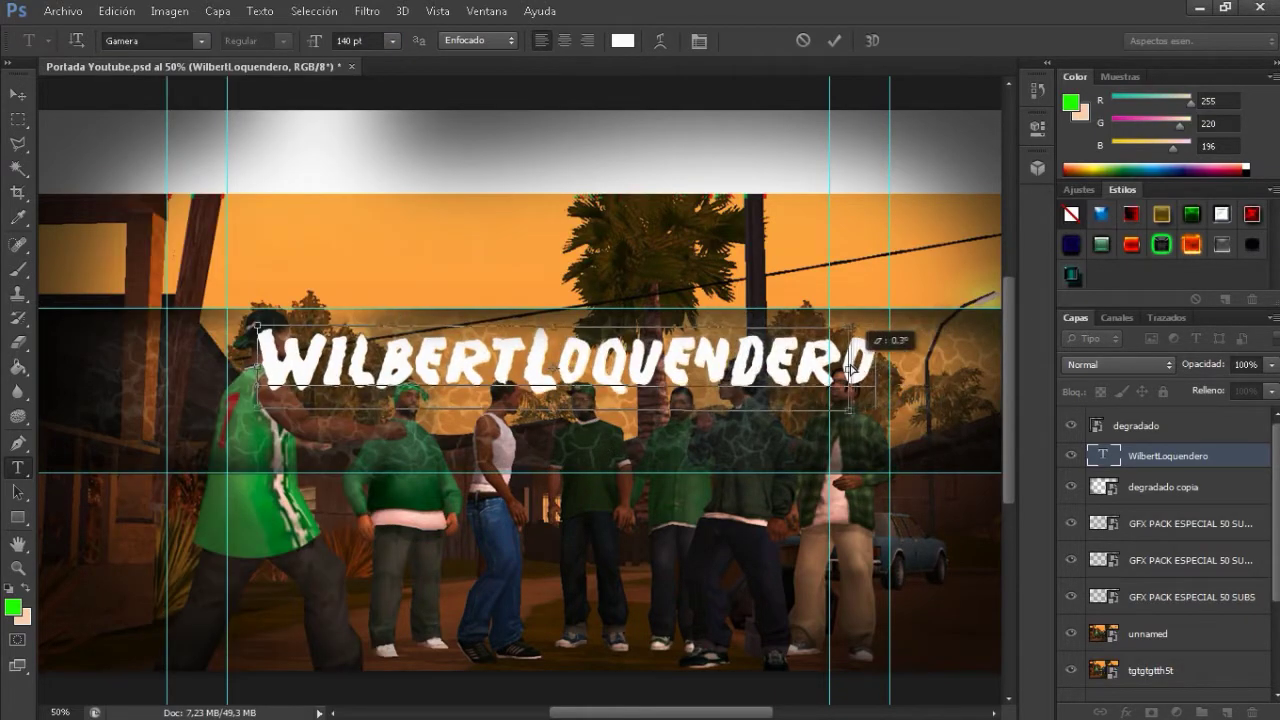
Step: Tilt the channel-name text slightly counter-clockwise and try preset layer styles on it
{"action": "key", "text": "ctrl+t"}
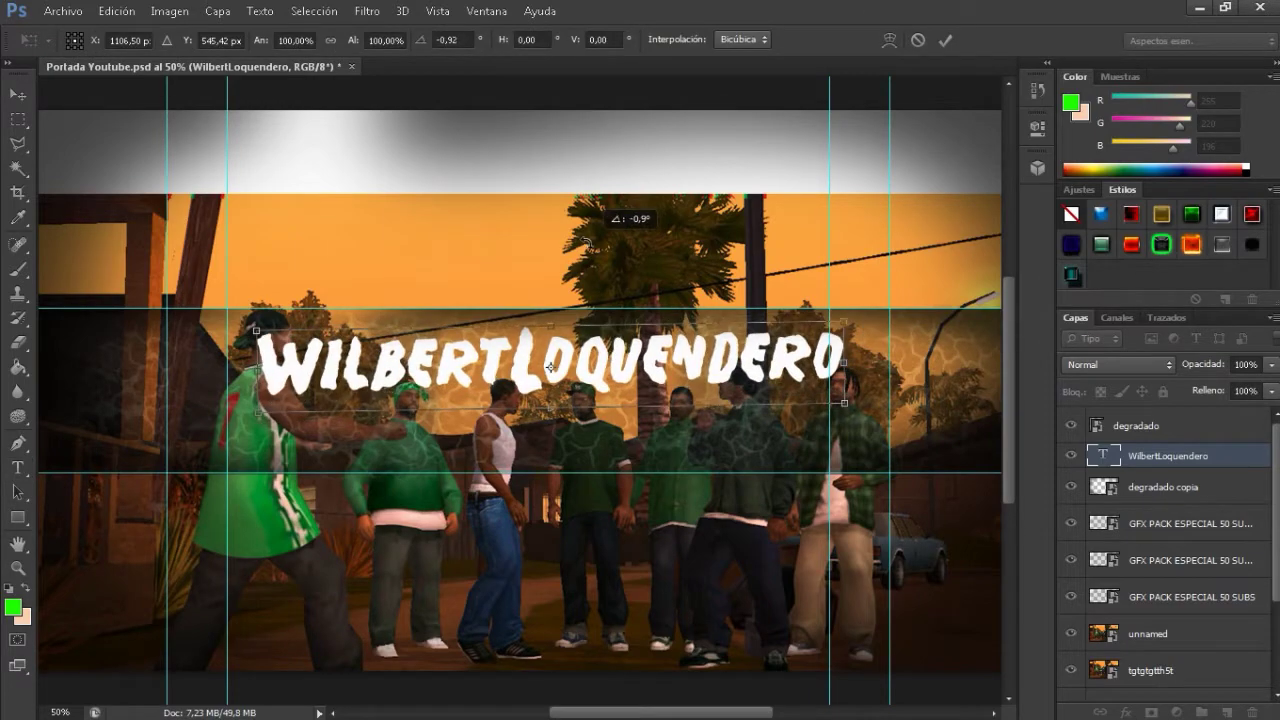
{"action": "key", "text": "Escape"}
{"action": "left_click", "coordinate": [1101, 213]}
{"action": "left_click", "coordinate": [1191, 244]}
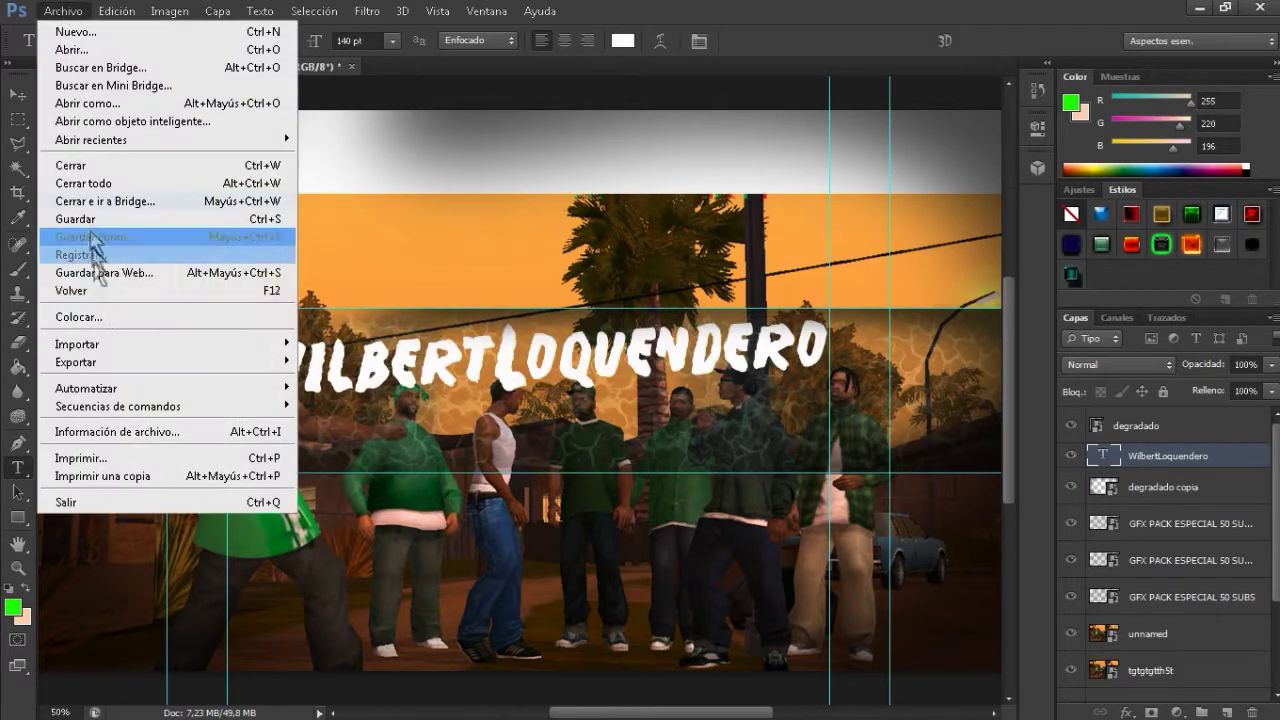
Step: Place a black paint-splatter image from the effects library over the start of the title text
{"action": "left_click", "coordinate": [70, 320]}
{"action": "left_click", "coordinate": [166, 228]}
{"action": "left_click", "coordinate": [663, 205]}
{"action": "double_click", "coordinate": [560, 212]}
{"action": "double_click", "coordinate": [257, 214]}
{"action": "double_click", "coordinate": [363, 357]}
{"action": "double_click", "coordinate": [411, 300]}
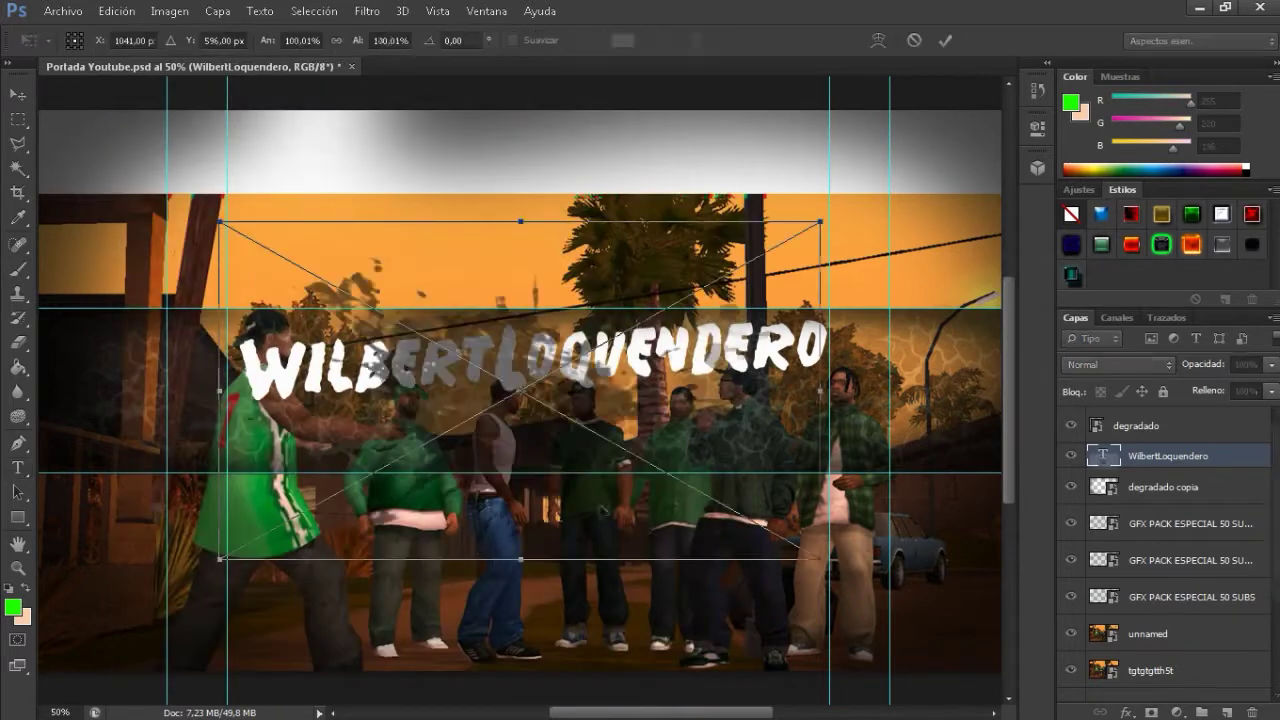
{"action": "key", "text": "Return"}
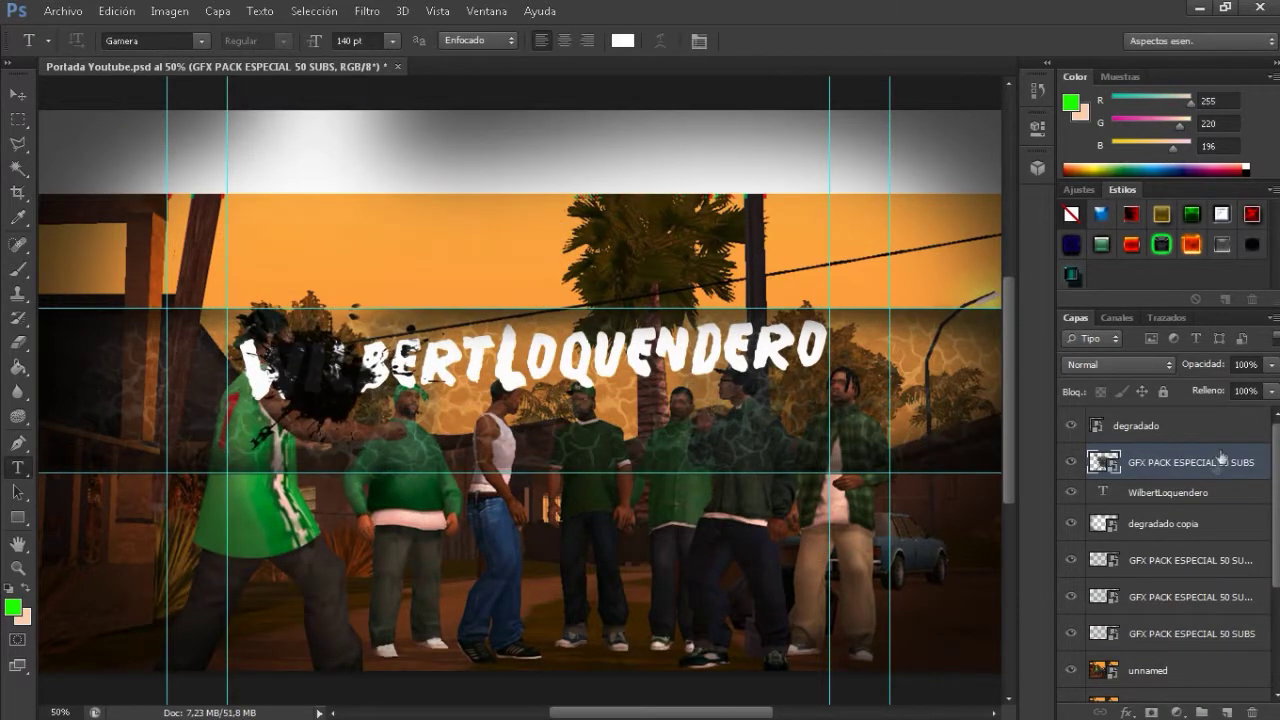
Step: Move the degradado copia layer to the top of the stack and rename the splatter layer to fvf
{"action": "left_click_drag", "start_coordinate": [1220, 456], "coordinate": [1180, 412]}
{"action": "double_click", "coordinate": [1152, 500]}
{"action": "type", "text": "fvf"}
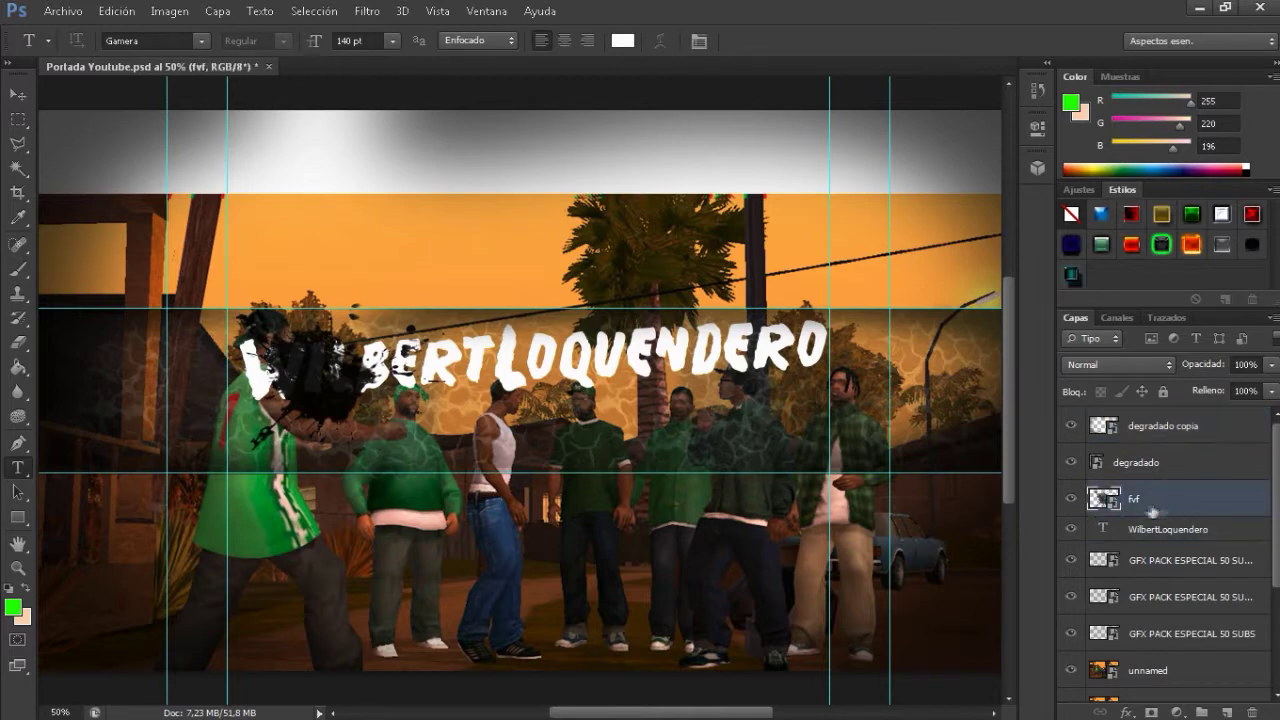
Step: Clip the fvf splatter to the title text and scale it to about 18.75% by 22.64% over the first letters
{"action": "right_click", "coordinate": [1152, 510]}
{"action": "left_click", "coordinate": [700, 380]}
{"action": "key", "text": "ctrl+t"}
{"action": "left_click_drag", "start_coordinate": [447, 286], "coordinate": [314, 378]}
{"action": "left_click", "coordinate": [18, 94]}
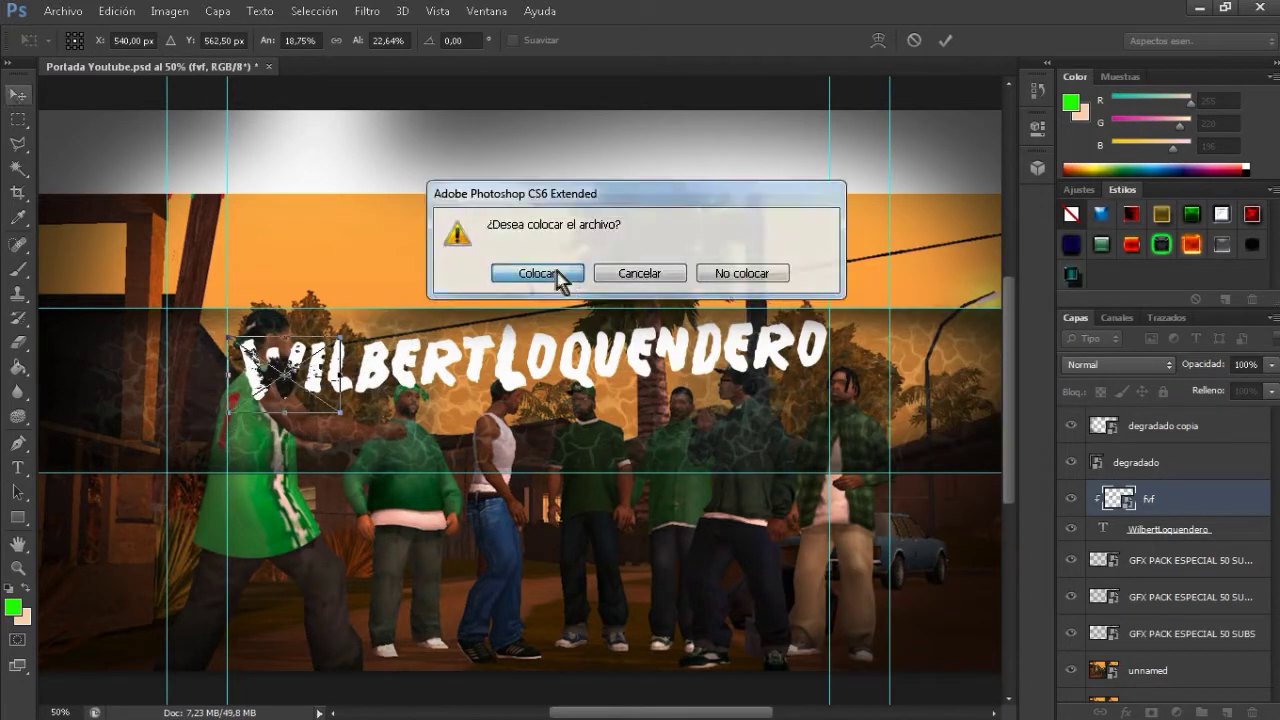
{"action": "left_click", "coordinate": [551, 274]}
Step: Duplicate the fvf splatter five times to spread the stains over other letters of the title
{"action": "key", "text": "ctrl+j"}
{"action": "key", "text": "ctrl+j"}
{"action": "key", "text": "ctrl+j"}
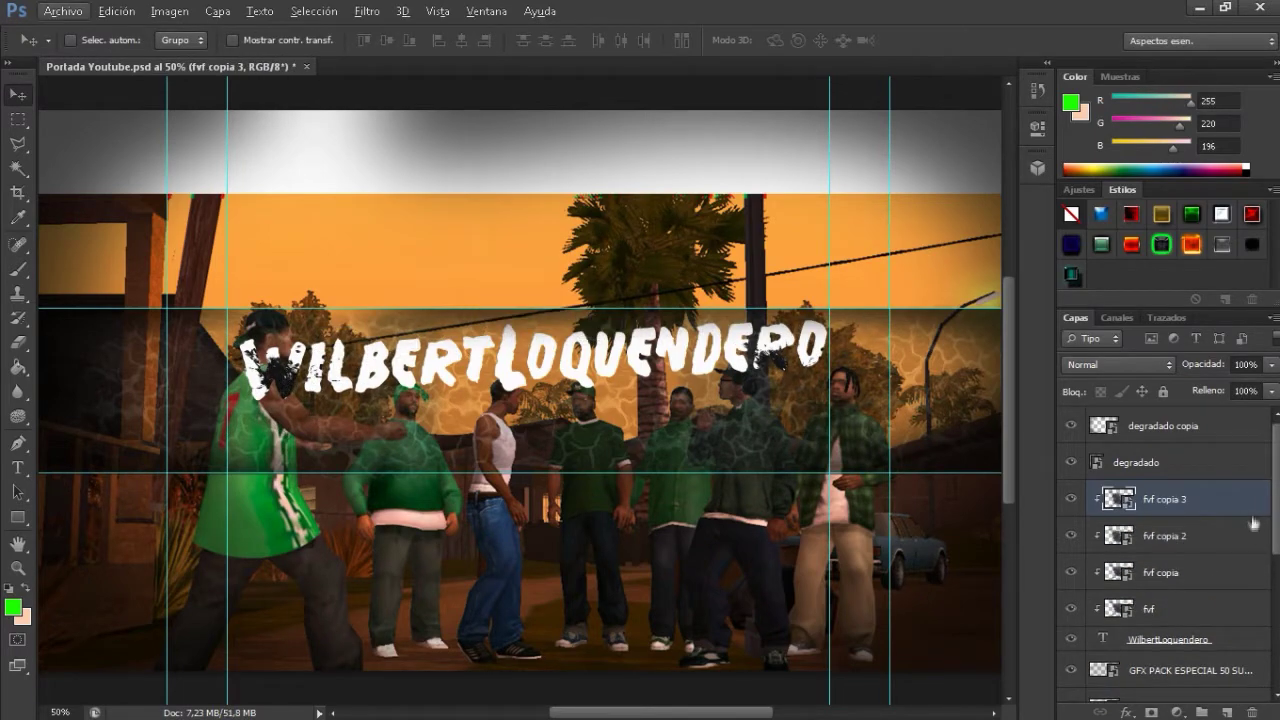
{"action": "key", "text": "ctrl+j"}
{"action": "key", "text": "ctrl+j"}
Step: Place the wider black splatter image rfrffr over the title text
{"action": "key", "text": "alt+f"}
{"action": "left_click", "coordinate": [90, 305]}
{"action": "double_click", "coordinate": [562, 215]}
{"action": "left_click", "coordinate": [944, 40]}
{"action": "right_click", "coordinate": [1104, 645]}
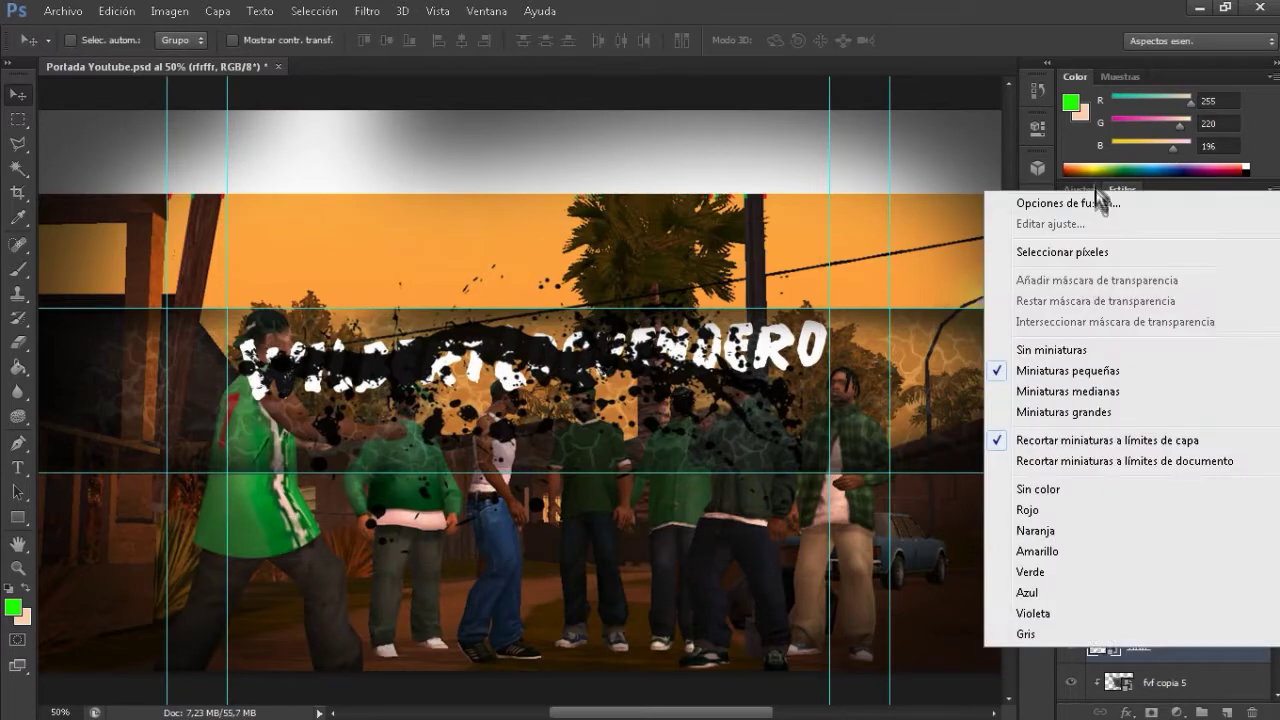
{"action": "left_click", "coordinate": [1114, 197]}
{"action": "left_click", "coordinate": [1218, 309]}
Step: Clip the rfrffr splatter to the title text and scale it down over the middle letters
{"action": "right_click", "coordinate": [1150, 645]}
{"action": "left_click", "coordinate": [840, 334]}
{"action": "key", "text": "ctrl+t"}
{"action": "left_click_drag", "start_coordinate": [600, 330], "coordinate": [695, 412]}
{"action": "left_click", "coordinate": [944, 40]}
Step: Try several preset layer styles on the title text layer
{"action": "scroll", "coordinate": [1165, 550], "scroll_direction": "down", "scroll_amount": 2}
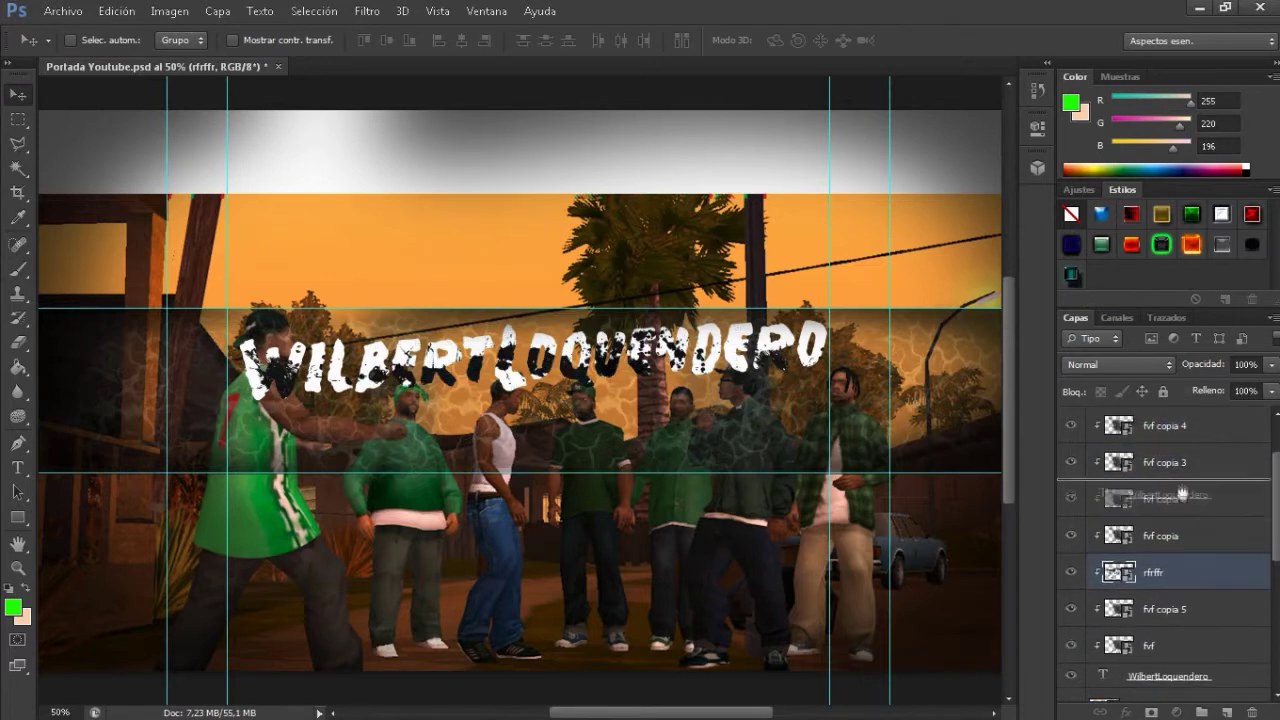
{"action": "scroll", "coordinate": [1177, 450], "scroll_direction": "down", "scroll_amount": 1}
{"action": "left_click", "coordinate": [1166, 652]}
{"action": "left_click", "coordinate": [1220, 244]}
{"action": "left_click", "coordinate": [1221, 213]}
{"action": "left_click", "coordinate": [1098, 218]}
{"action": "key", "text": "ctrl+z"}
Step: Give the title text a white outer glow with 4% spread and 18 px size
{"action": "right_click", "coordinate": [1100, 654]}
{"action": "left_click", "coordinate": [1040, 209]}
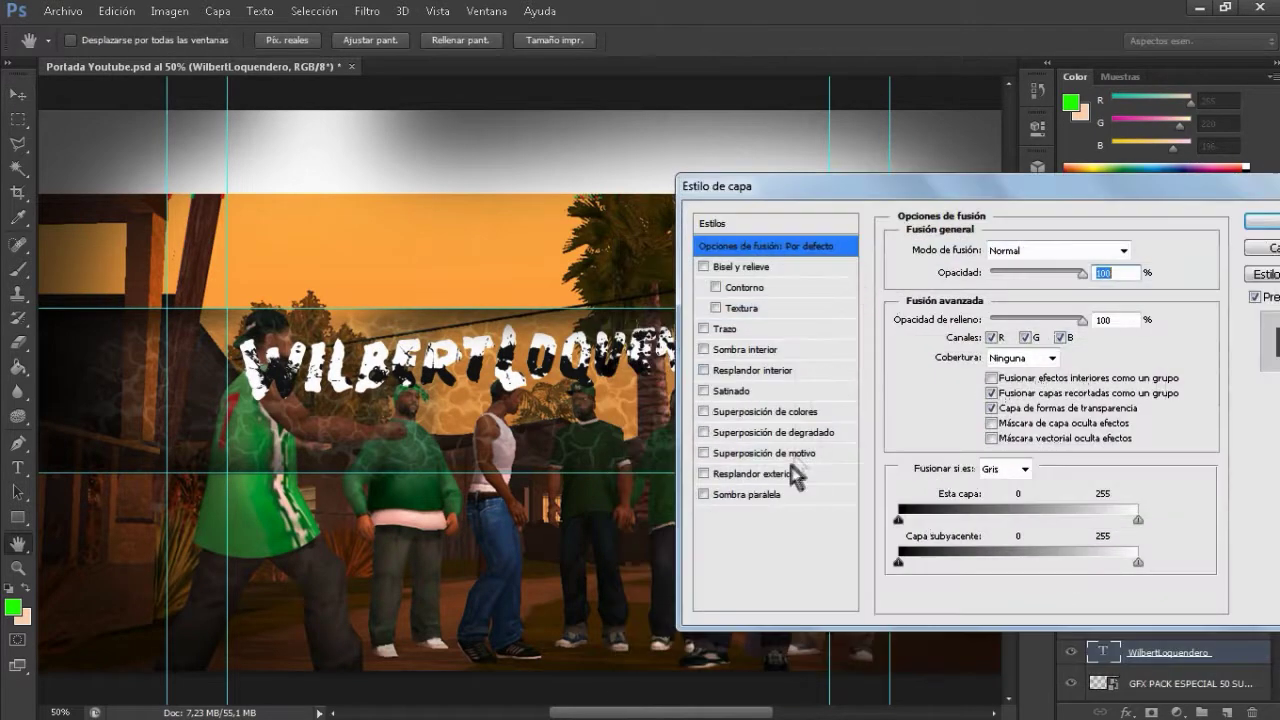
{"action": "left_click", "coordinate": [750, 473]}
{"action": "left_click", "coordinate": [915, 318]}
{"action": "left_click", "coordinate": [1071, 220]}
{"action": "left_click_drag", "start_coordinate": [990, 420], "coordinate": [1008, 420]}
Step: Enable bevel and emboss and drop shadow on the title, and add a 5 px black outside stroke
{"action": "left_click", "coordinate": [740, 266]}
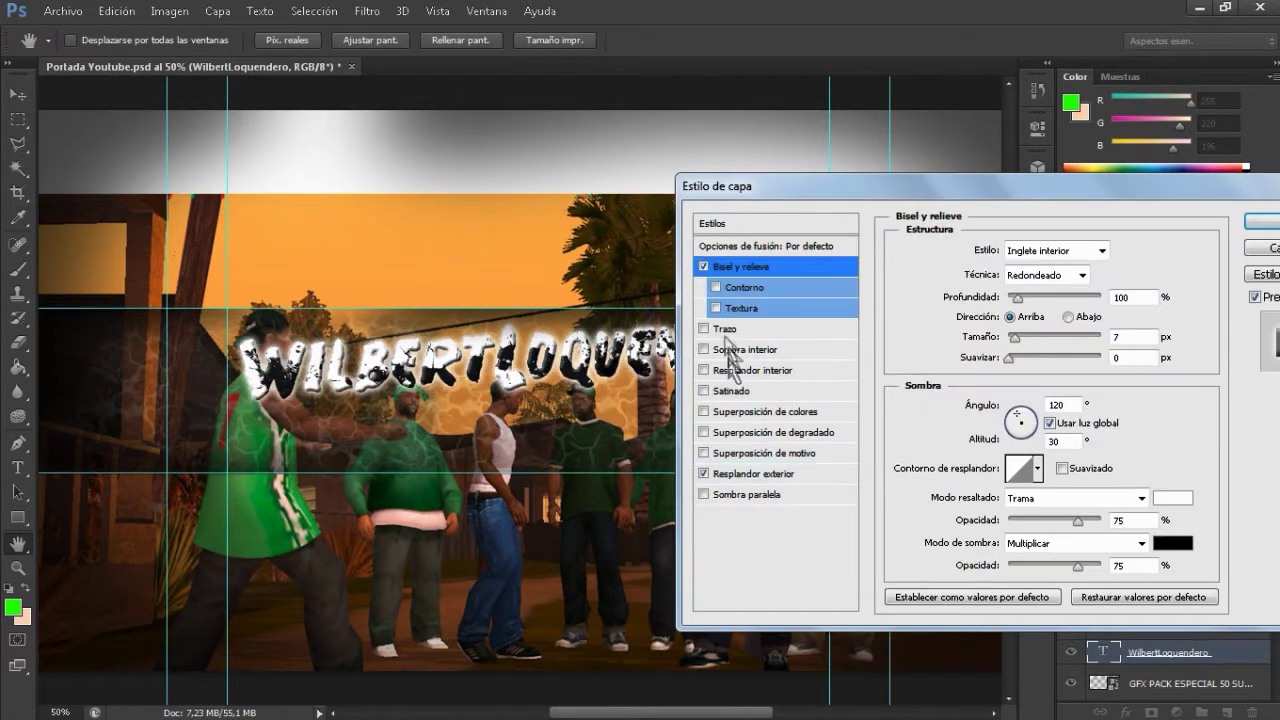
{"action": "left_click", "coordinate": [725, 328]}
{"action": "double_click", "coordinate": [1100, 248]}
{"action": "type", "text": "7"}
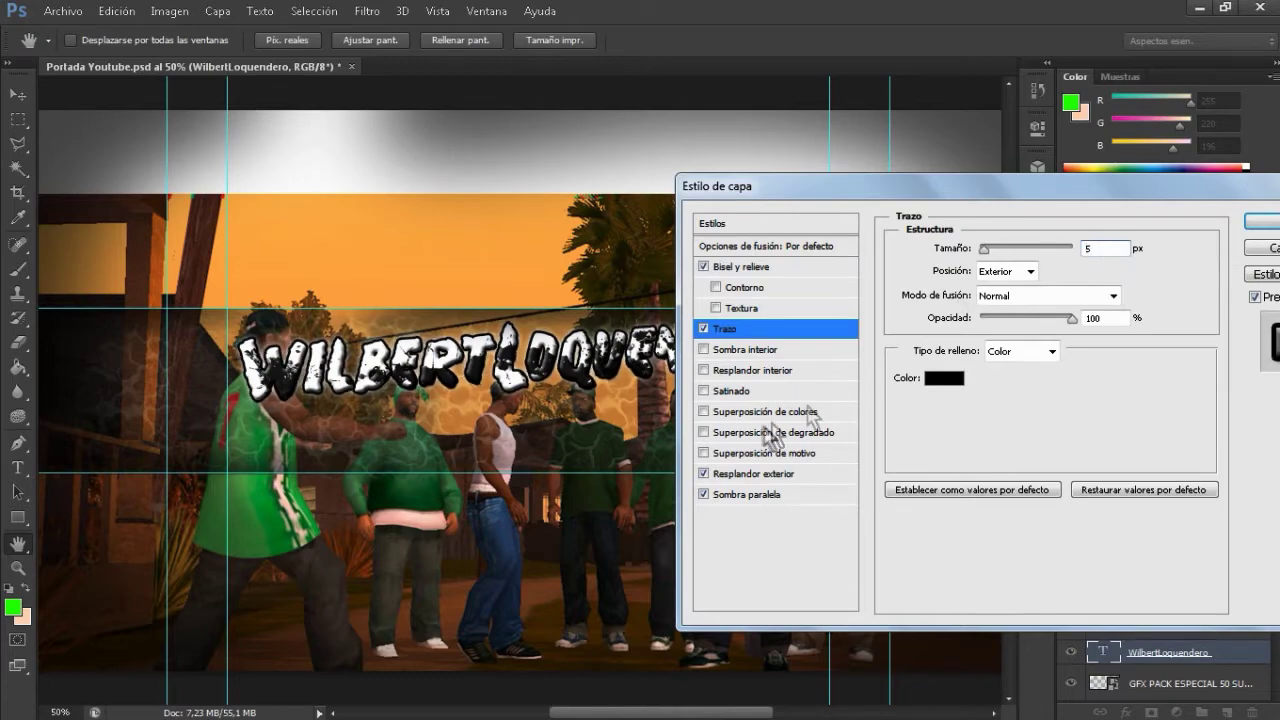
Step: Turn on the gradient overlay for the title text and open its gradient editor
{"action": "left_click", "coordinate": [731, 390]}
{"action": "left_click", "coordinate": [760, 432]}
{"action": "left_click_drag", "start_coordinate": [919, 192], "coordinate": [951, 128]}
{"action": "left_click", "coordinate": [1060, 255]}
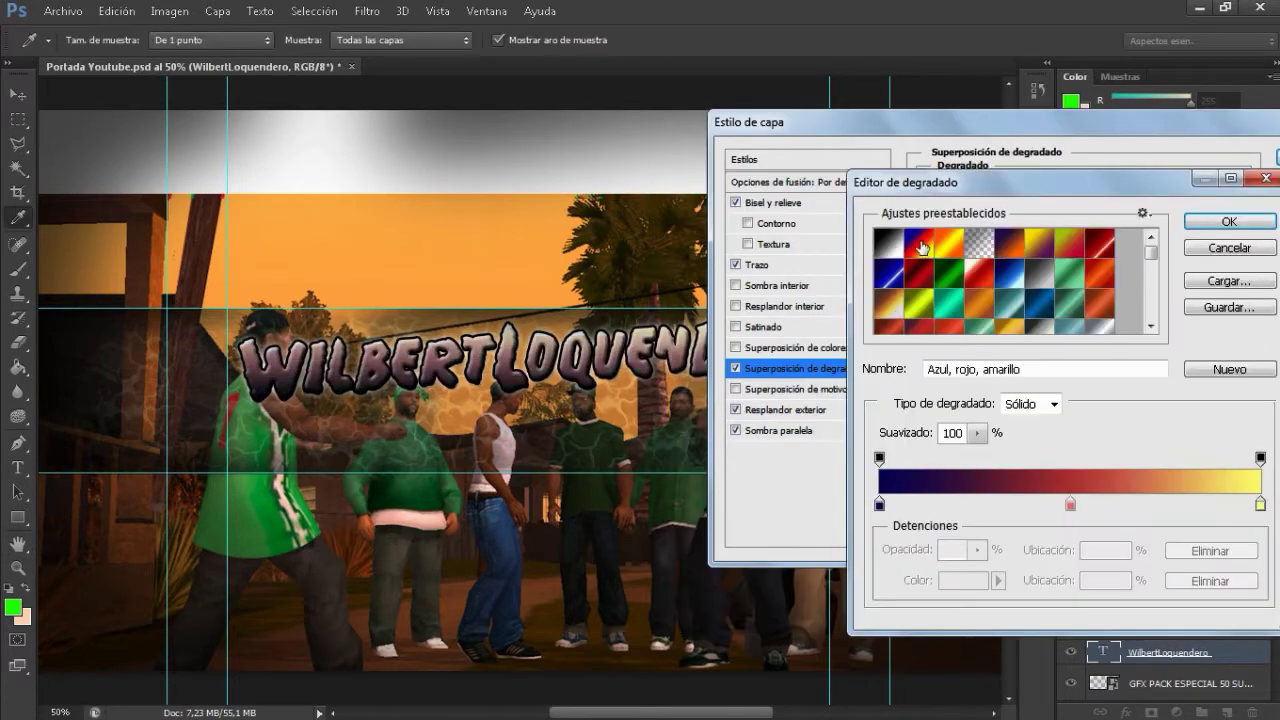
Step: Try presets such as SN_SteelyHaze and accept a dark black-to-grey gradient for the title's overlay
{"action": "left_click", "coordinate": [998, 260]}
{"action": "left_click_drag", "start_coordinate": [905, 305], "coordinate": [939, 326]}
{"action": "scroll", "coordinate": [975, 420], "scroll_direction": "down", "scroll_amount": 2}
{"action": "left_click", "coordinate": [1034, 414]}
{"action": "left_click", "coordinate": [1020, 398]}
{"action": "scroll", "coordinate": [1020, 398], "scroll_direction": "up", "scroll_amount": 2}
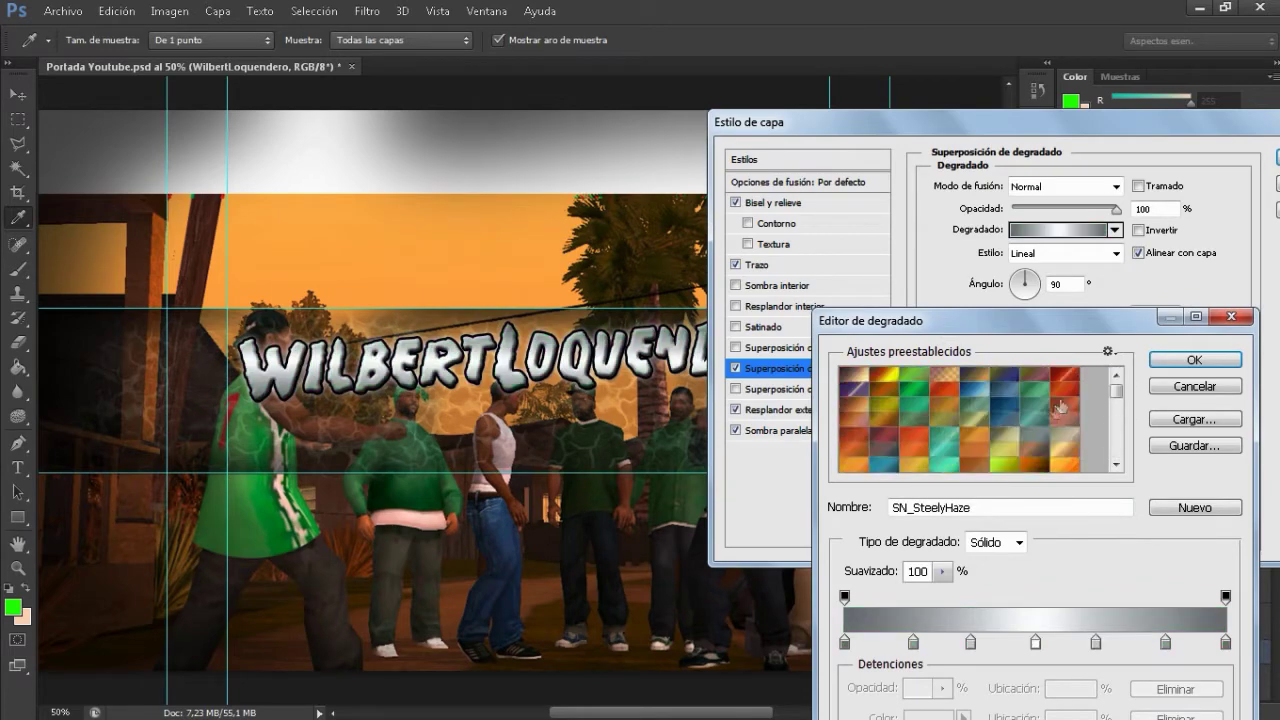
{"action": "left_click", "coordinate": [942, 382]}
{"action": "left_click", "coordinate": [1215, 362]}
Step: Review the outer glow settings of the title text and apply the finished layer style
{"action": "left_click_drag", "start_coordinate": [811, 121], "coordinate": [757, 167]}
{"action": "left_click", "coordinate": [753, 460]}
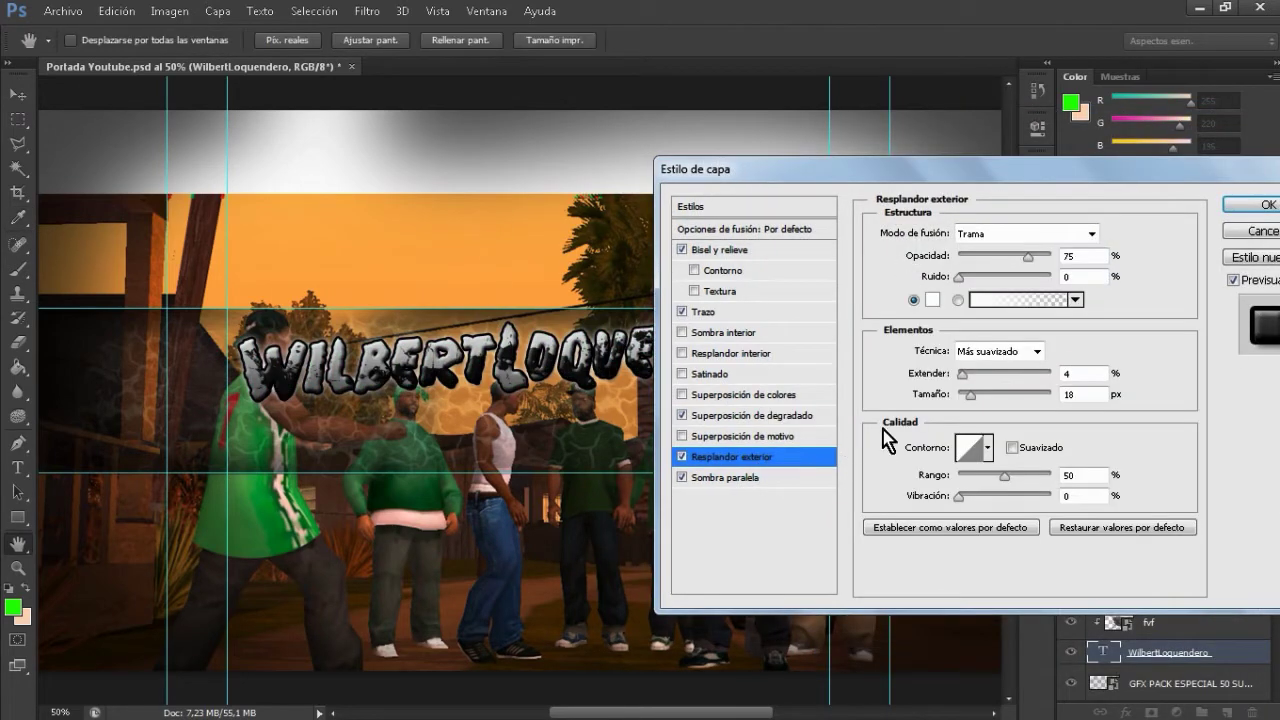
{"action": "left_click", "coordinate": [1266, 204]}
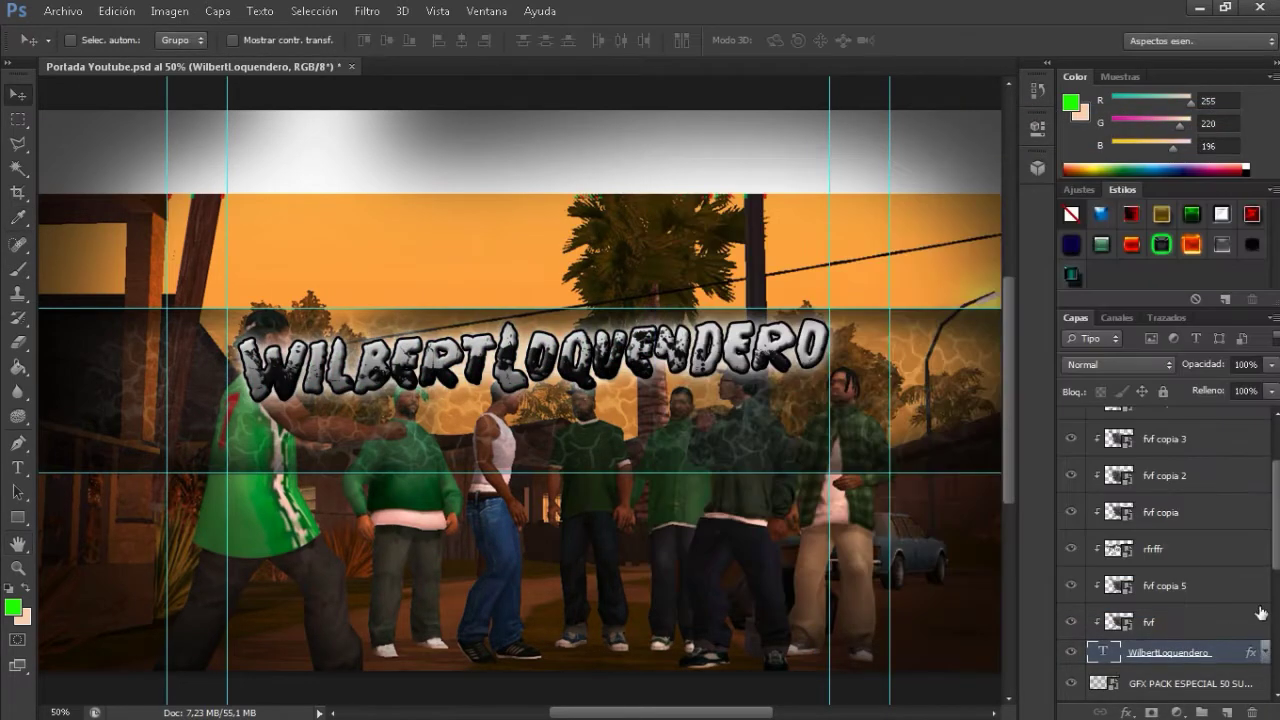
Step: Reposition the clipped splatter layers rfrffr and fvf copia 5 across the title lettering
{"action": "left_click", "coordinate": [1148, 464]}
{"action": "key", "text": "alt+bracketright"}
{"action": "key", "text": "alt+bracketright"}
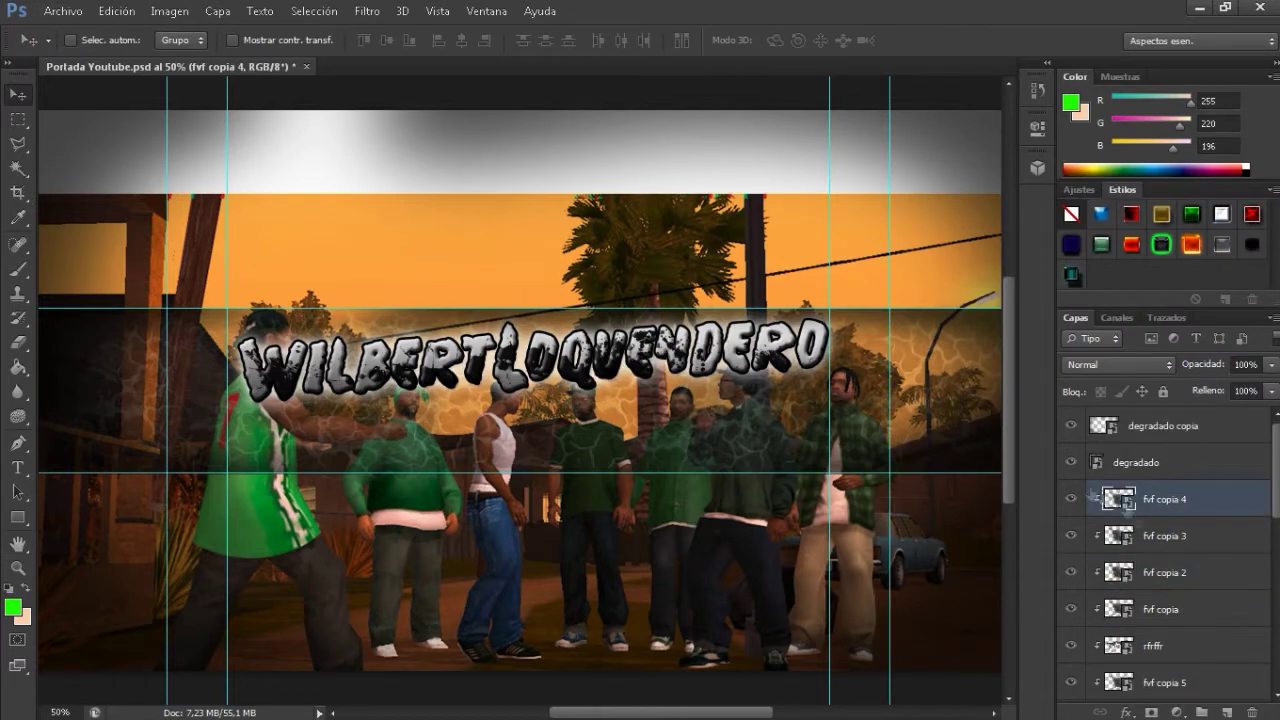
{"action": "key", "text": "alt+bracketleft"}
{"action": "key", "text": "alt+bracketleft"}
{"action": "key", "text": "alt+bracketleft"}
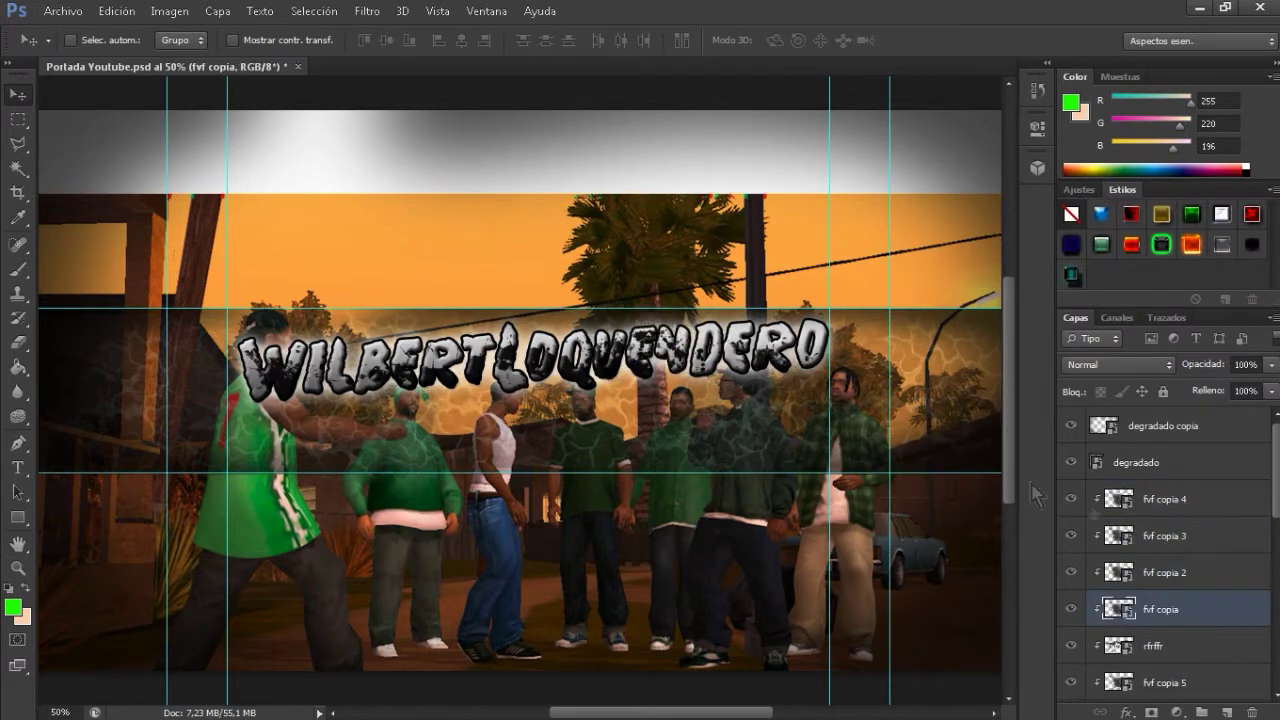
{"action": "key", "text": "alt+bracketleft"}
{"action": "left_click_drag", "start_coordinate": [517, 405], "coordinate": [525, 410]}
{"action": "key", "text": "alt+bracketleft"}
{"action": "left_click_drag", "start_coordinate": [300, 405], "coordinate": [645, 402]}
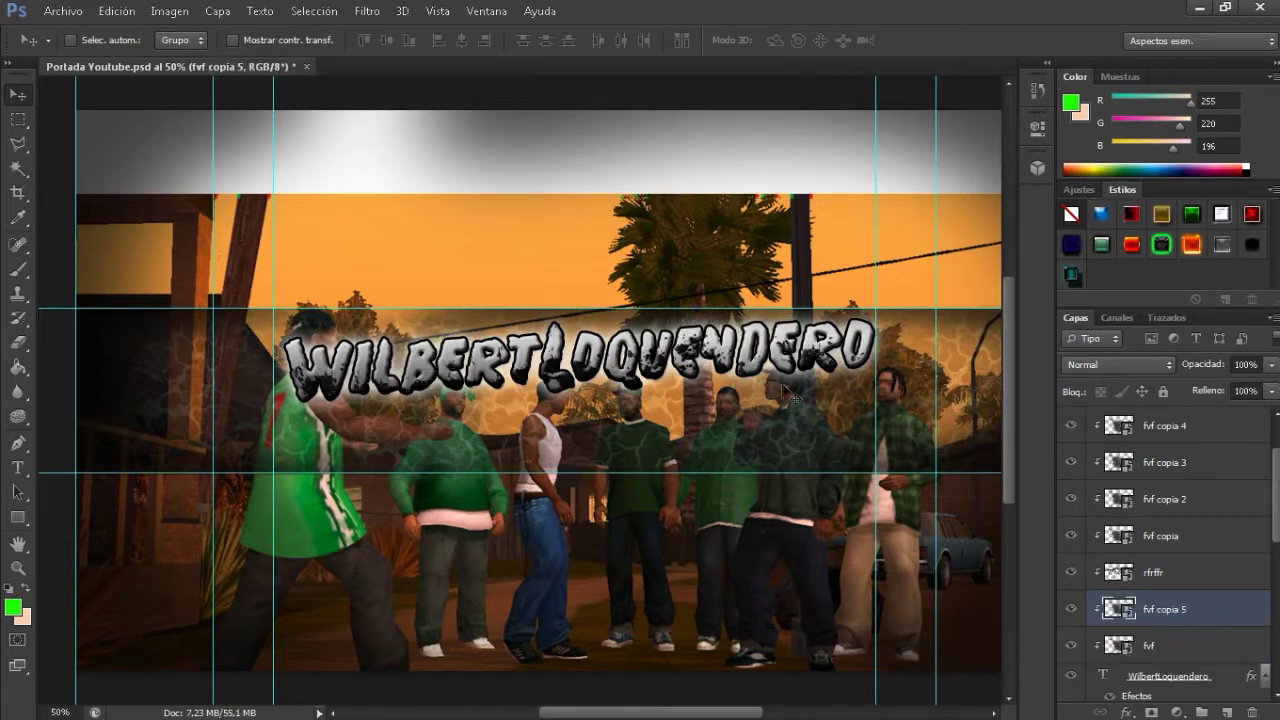
Step: Add a new clipped layer above fvf copia 5 and set the brush colour to turquoise
{"action": "left_click", "coordinate": [17, 268]}
{"action": "scroll", "coordinate": [1265, 622], "scroll_direction": "down", "scroll_amount": 3}
{"action": "scroll", "coordinate": [1265, 622], "scroll_direction": "up", "scroll_amount": 3}
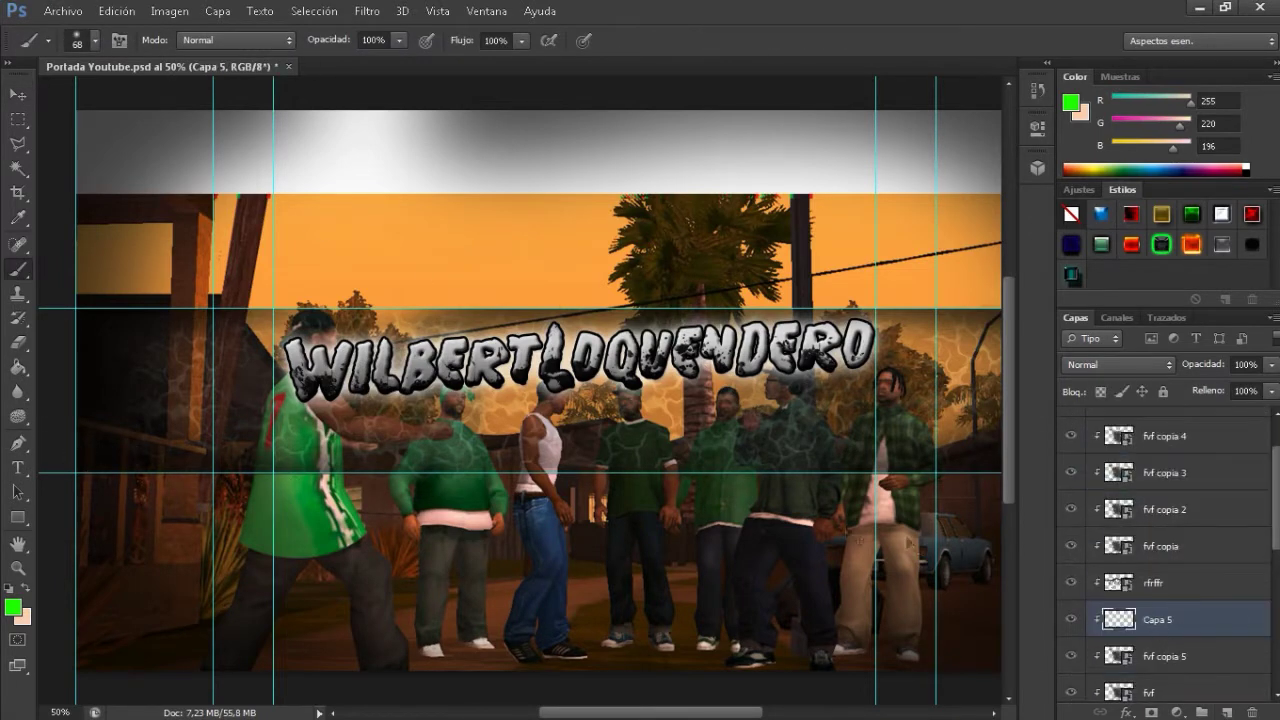
{"action": "scroll", "coordinate": [1165, 550], "scroll_direction": "down", "scroll_amount": 3}
{"action": "left_click", "coordinate": [13, 607]}
{"action": "left_click", "coordinate": [930, 238]}
{"action": "mouse_move", "coordinate": [930, 305]}
{"action": "left_mouse_down"}
{"action": "mouse_move", "coordinate": [929, 380]}
{"action": "mouse_move", "coordinate": [929, 365]}
{"action": "left_mouse_up"}
{"action": "key", "text": "Return"}
Step: Paint turquoise over the whole title on the clipped layer with a soft 68 px brush
{"action": "left_click", "coordinate": [94, 40]}
{"action": "left_click", "coordinate": [640, 354]}
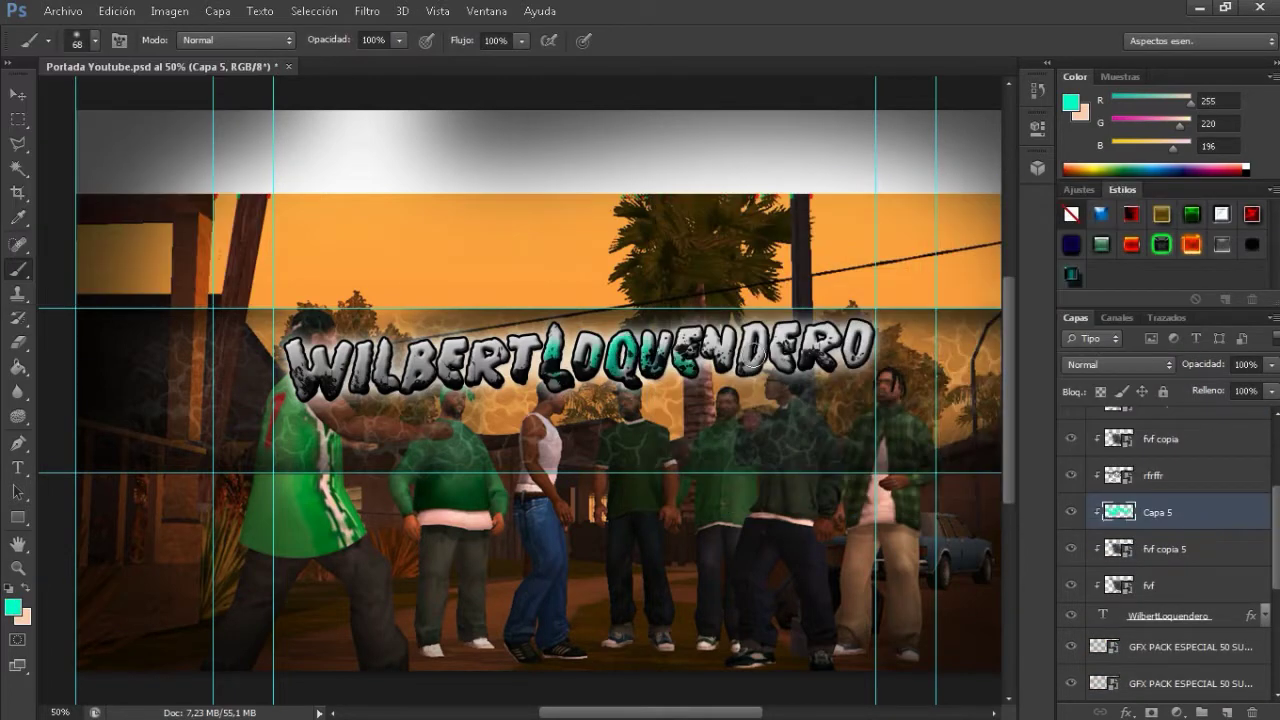
{"action": "key", "text": "ctrl+z"}
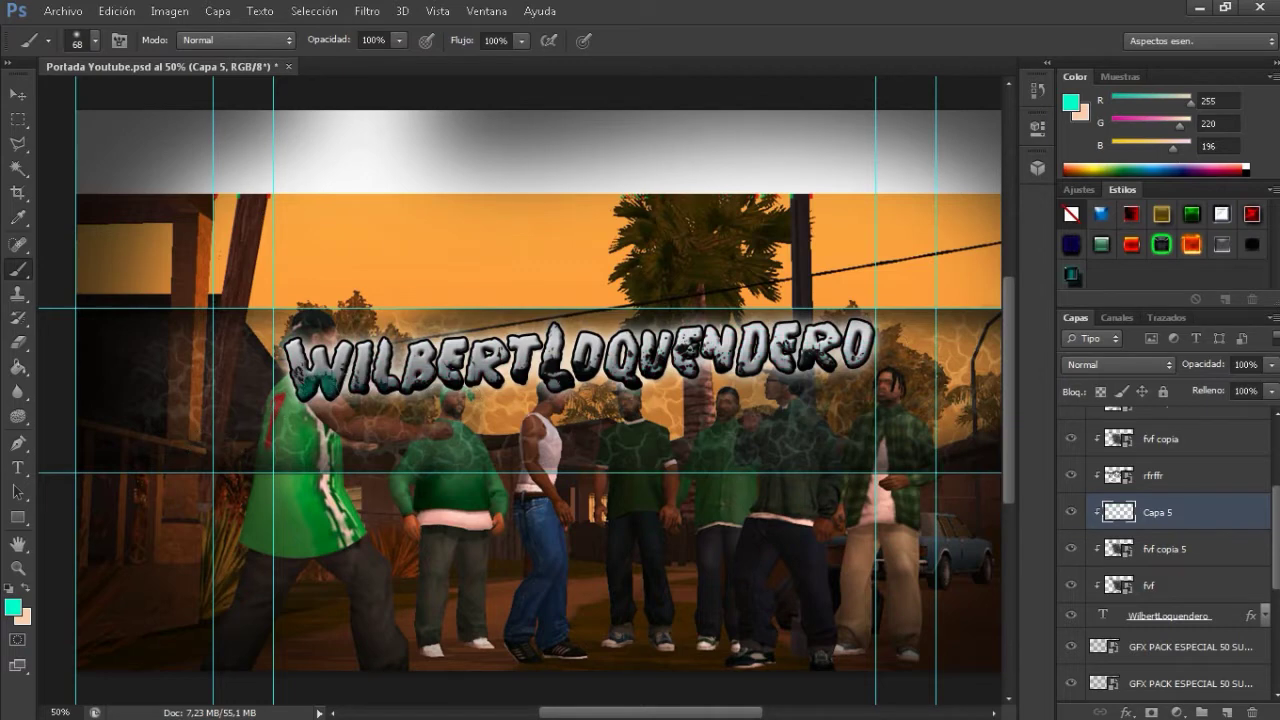
{"action": "key", "text": "ctrl+z"}
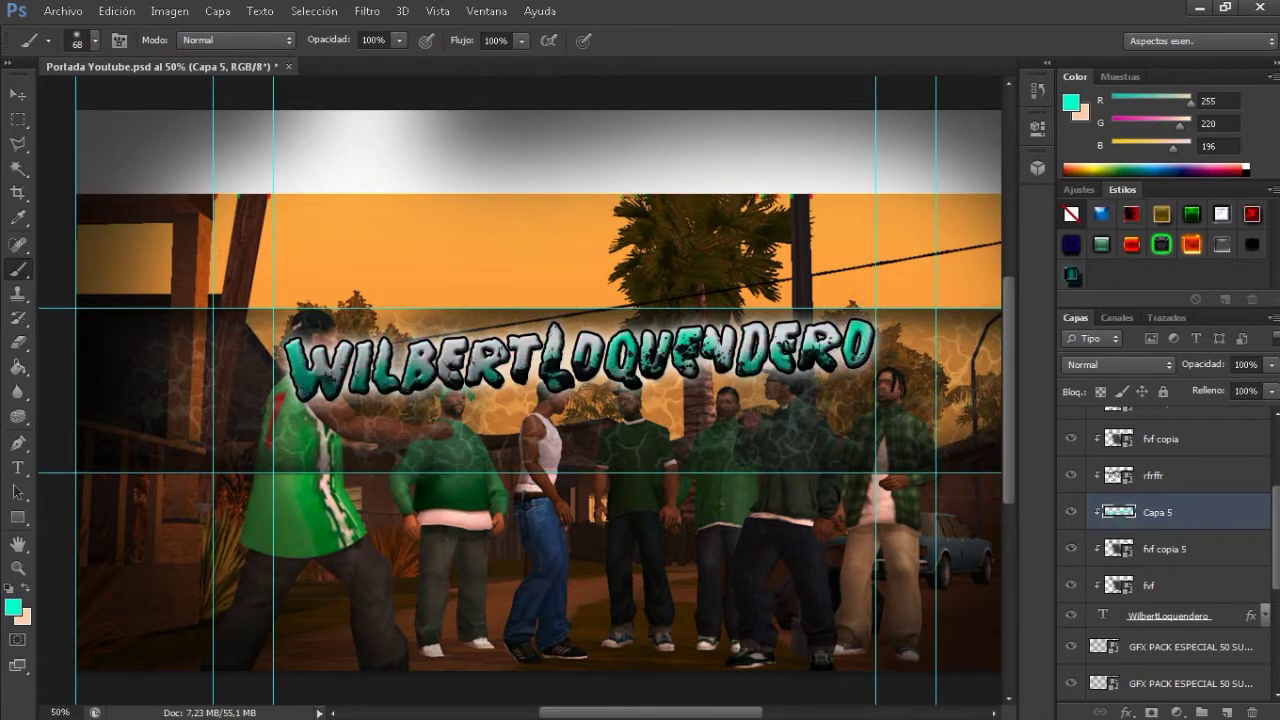
{"action": "scroll", "coordinate": [1240, 530], "scroll_direction": "up", "scroll_amount": 5}
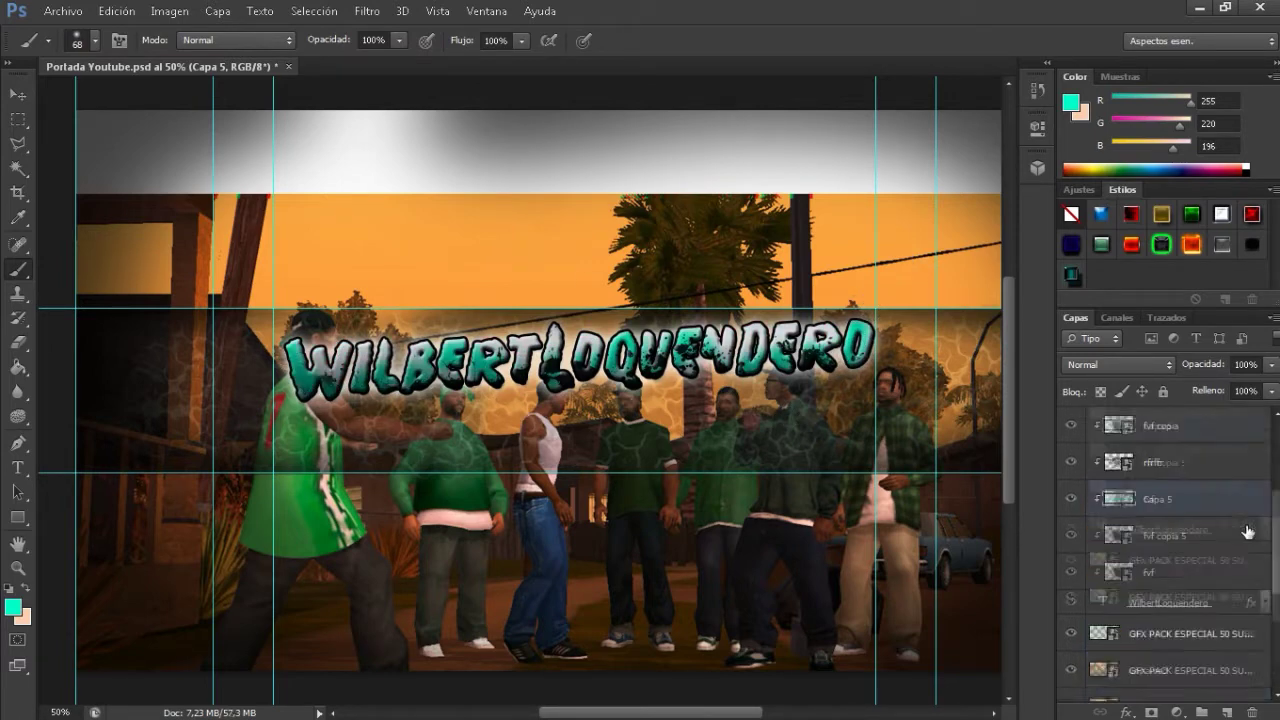
{"action": "left_click", "coordinate": [1158, 573]}
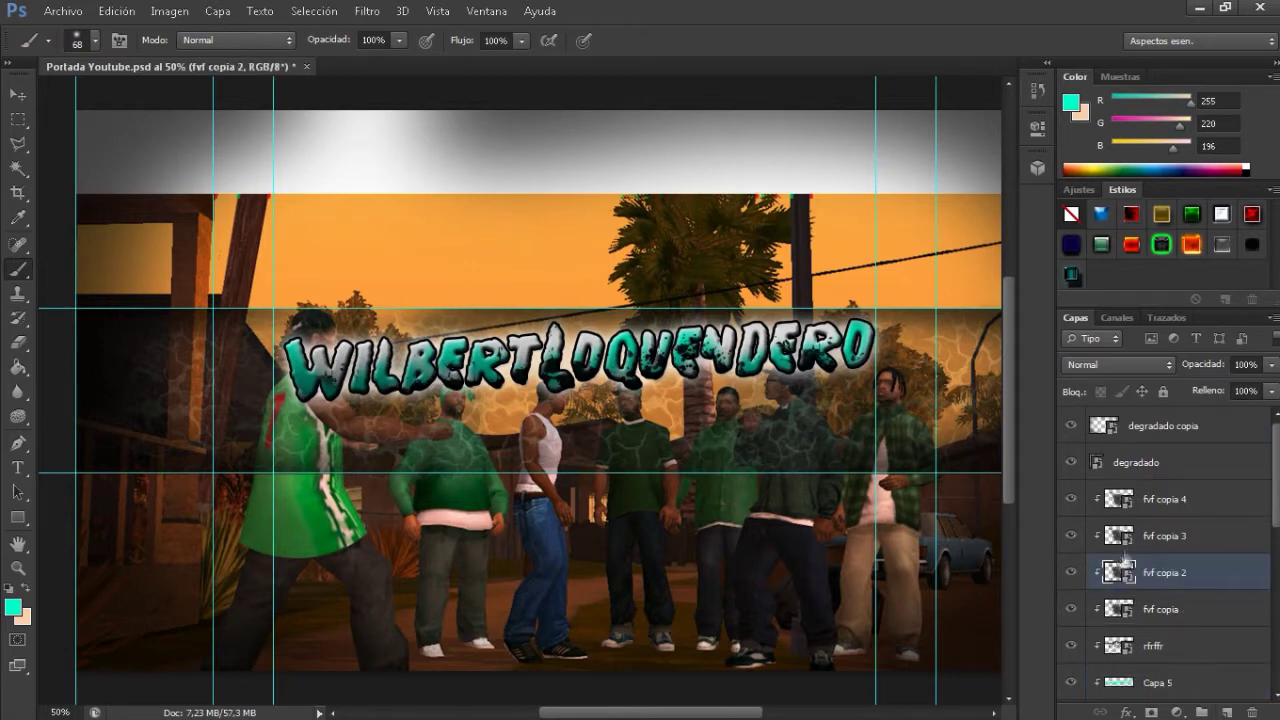
{"action": "scroll", "coordinate": [1218, 515], "scroll_direction": "down", "scroll_amount": 5}
{"action": "left_click", "coordinate": [902, 444]}
{"action": "left_click", "coordinate": [666, 283]}
{"action": "left_click_drag", "start_coordinate": [1000, 440], "coordinate": [243, 445]}
{"action": "mouse_move", "coordinate": [97, 466]}
{"action": "left_mouse_down"}
{"action": "mouse_move", "coordinate": [995, 458]}
{"action": "mouse_move", "coordinate": [300, 458]}
{"action": "mouse_move", "coordinate": [998, 470]}
{"action": "left_mouse_up"}
{"action": "key", "text": "ctrl+z"}
Step: Try a Gaussian blur with a radius of 86,3 pixels on the background image layer unnamed
{"action": "left_click", "coordinate": [367, 11]}
{"action": "mouse_move", "coordinate": [400, 201]}
{"action": "left_click", "coordinate": [762, 398]}
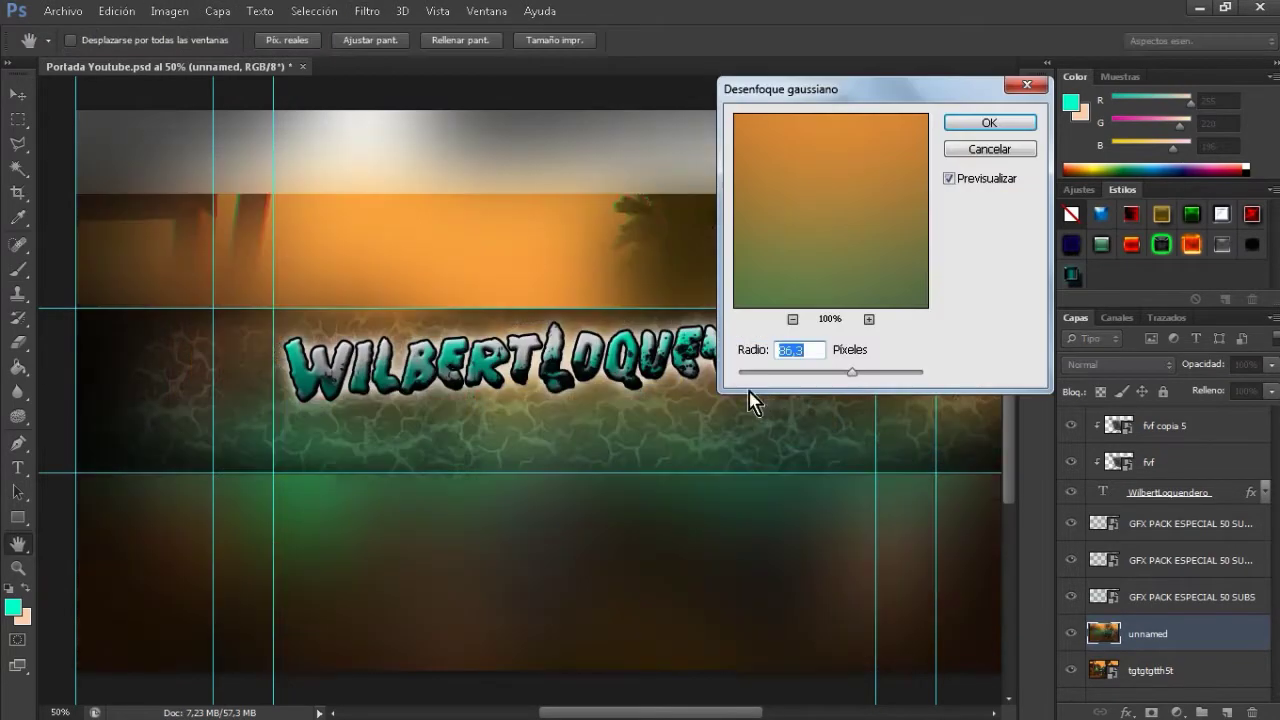
{"action": "left_click", "coordinate": [990, 123]}
{"action": "scroll", "coordinate": [1170, 517], "scroll_direction": "up", "scroll_amount": 5}
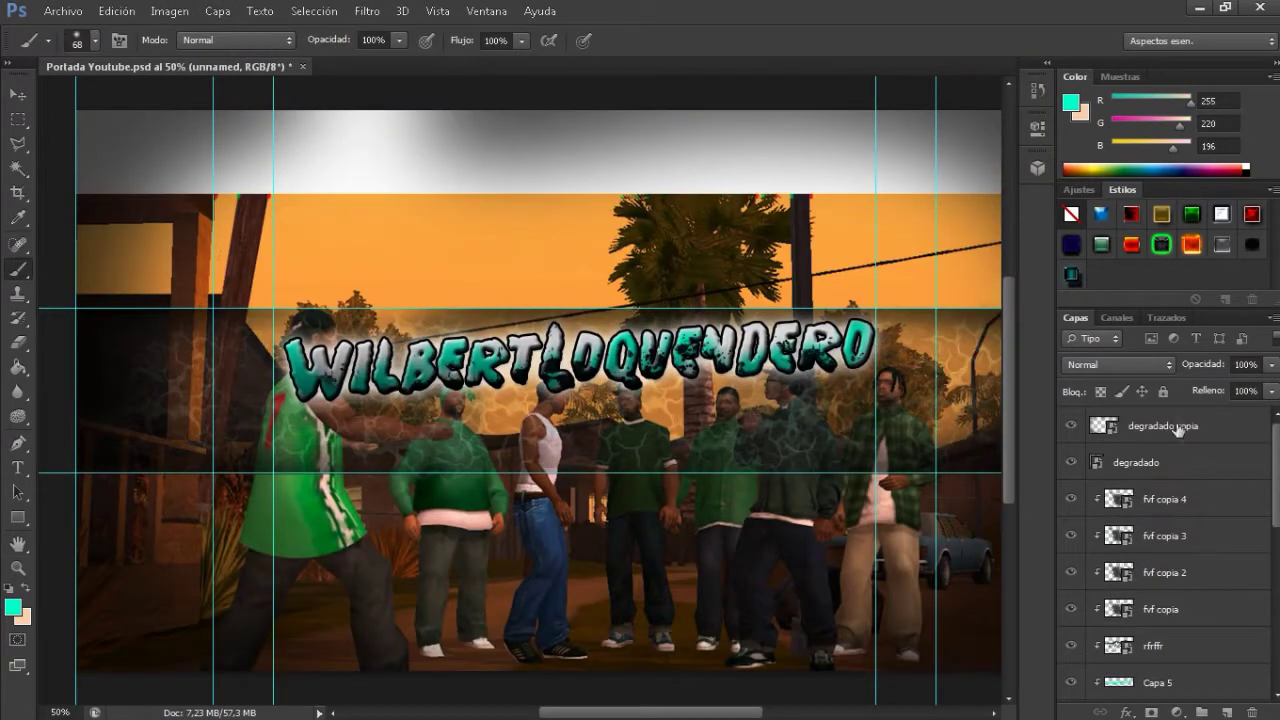
Step: Try a short turquoise stroke on a new top layer, moving that layer down the stack
{"action": "key", "text": "ctrl+shift+alt+n"}
{"action": "left_click_drag", "start_coordinate": [726, 408], "coordinate": [730, 437]}
{"action": "mouse_move", "coordinate": [1166, 462]}
{"action": "left_mouse_down"}
{"action": "mouse_move", "coordinate": [1137, 451]}
{"action": "mouse_move", "coordinate": [1178, 372]}
{"action": "mouse_move", "coordinate": [1160, 425]}
{"action": "mouse_move", "coordinate": [1165, 515]}
{"action": "mouse_move", "coordinate": [1190, 572]}
{"action": "mouse_move", "coordinate": [1190, 655]}
{"action": "mouse_move", "coordinate": [1190, 572]}
{"action": "mouse_move", "coordinate": [1184, 605]}
{"action": "left_mouse_up"}
{"action": "key", "text": "ctrl+z"}
{"action": "key", "text": "ctrl+z"}
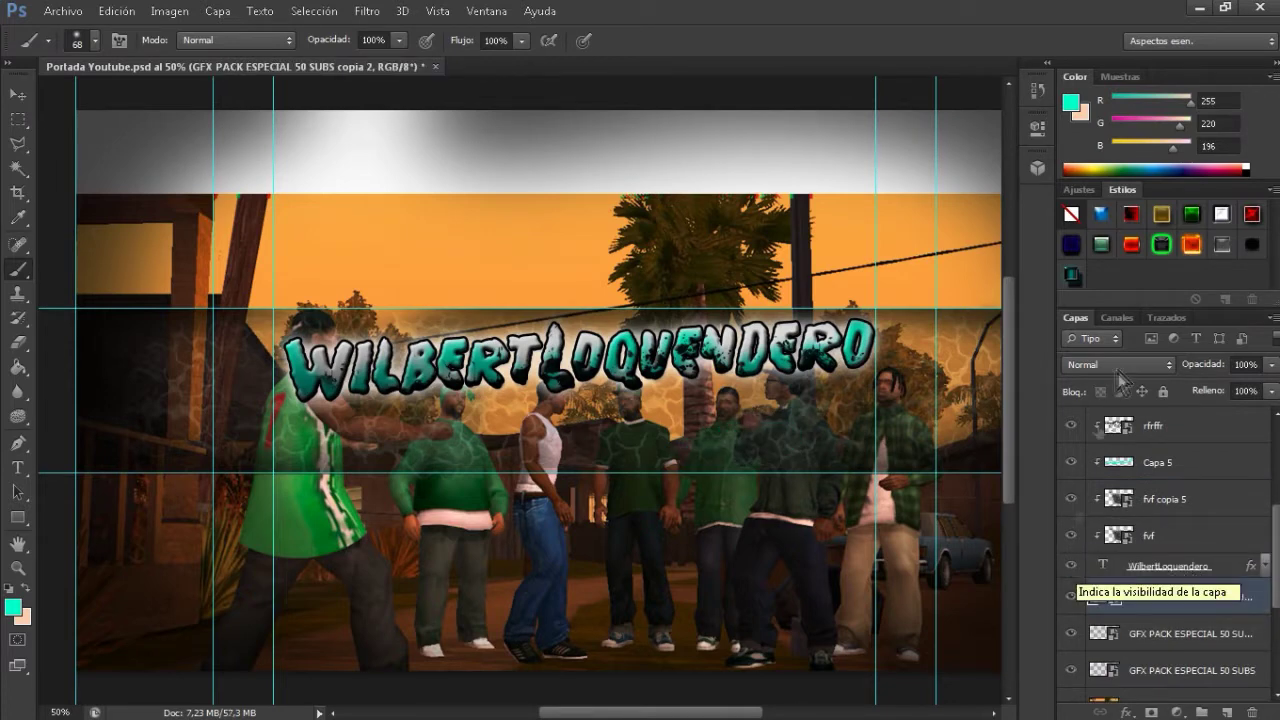
Step: Try another turquoise stroke on a new layer above degradado copia and move it below the title layers
{"action": "scroll", "coordinate": [1200, 549], "scroll_direction": "up", "scroll_amount": 3}
{"action": "left_click", "coordinate": [1165, 425]}
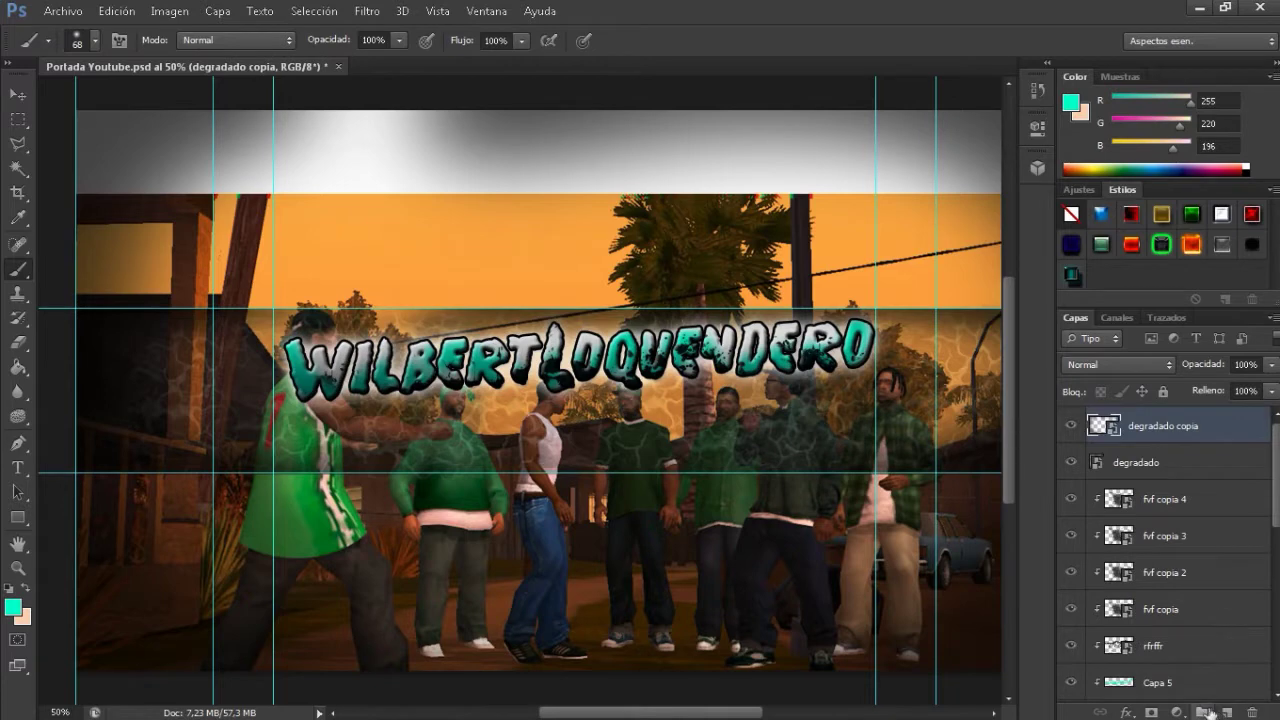
{"action": "left_click_drag", "start_coordinate": [728, 452], "coordinate": [749, 441]}
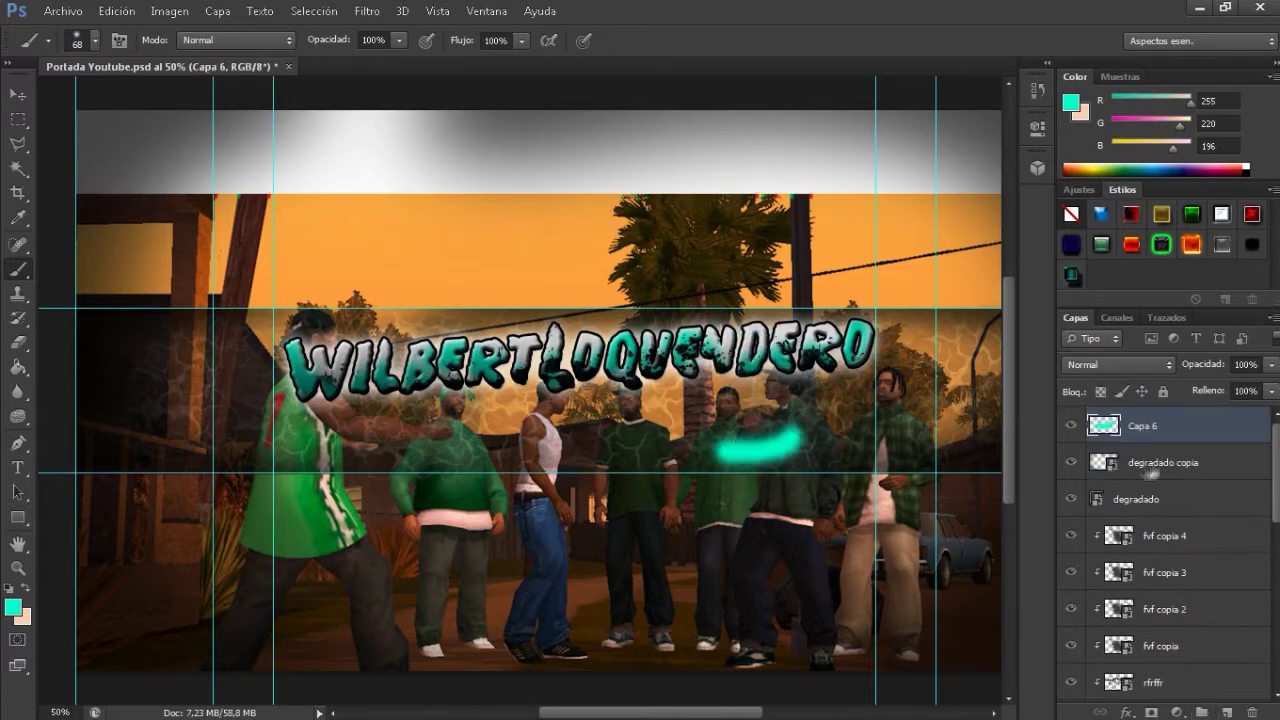
{"action": "scroll", "coordinate": [1167, 559], "scroll_direction": "up", "scroll_amount": 1}
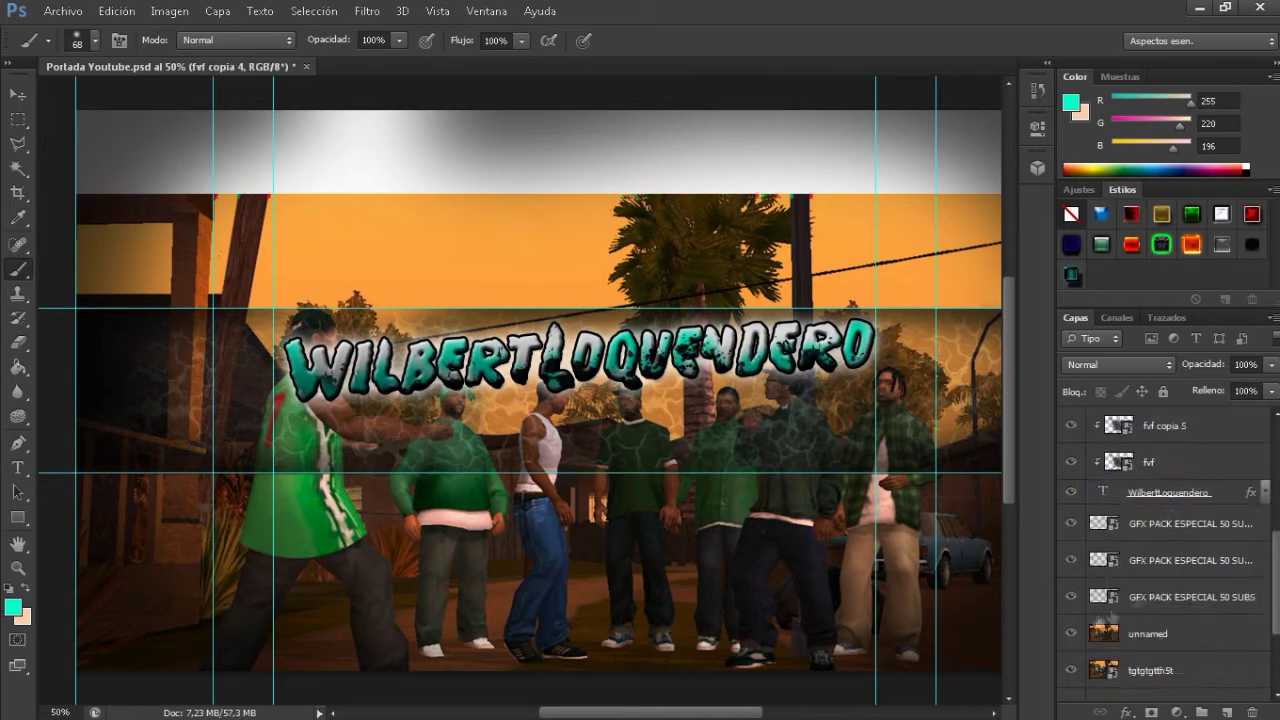
{"action": "key", "text": "ctrl+z"}
{"action": "left_click_drag", "start_coordinate": [1161, 499], "coordinate": [1090, 555]}
{"action": "key", "text": "ctrl+z"}
Step: Try to release Capa 6 from its clipping mask and reorder it among the title's splatter layers
{"action": "right_click", "coordinate": [1110, 548]}
{"action": "key", "text": "Escape"}
{"action": "right_click", "coordinate": [1150, 545]}
{"action": "left_click", "coordinate": [841, 336]}
{"action": "key", "text": "ctrl+alt+g"}
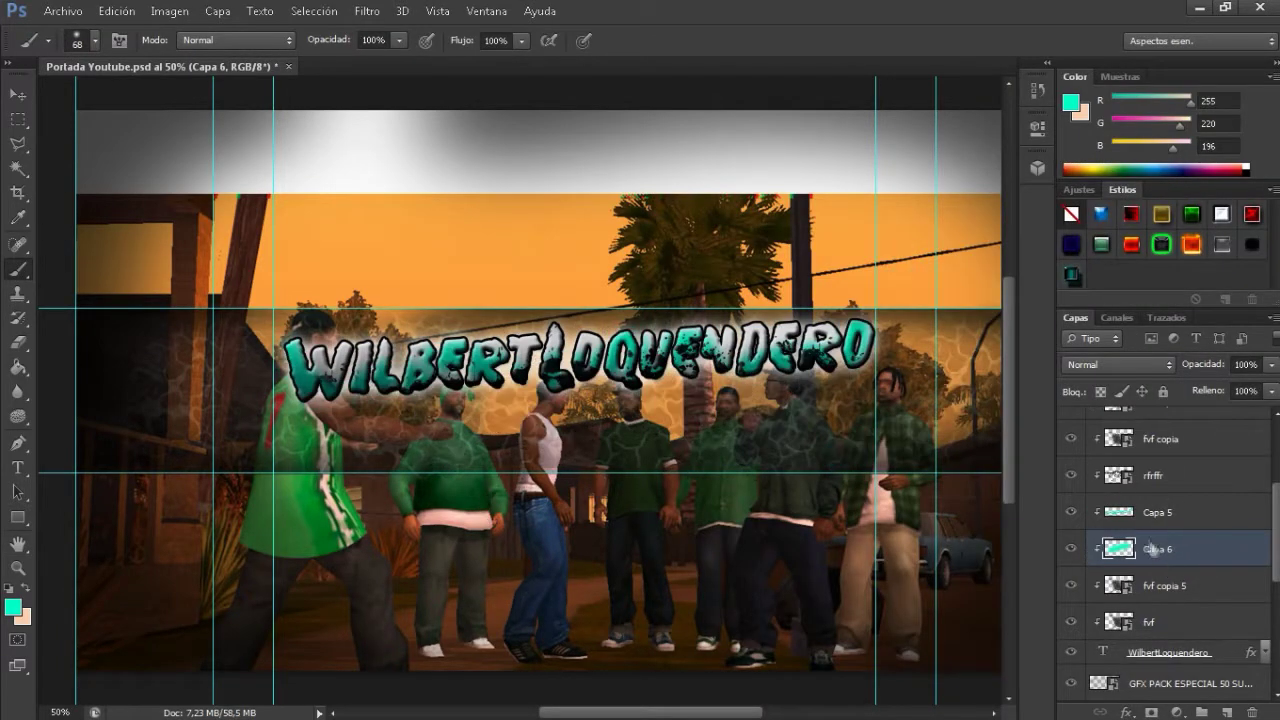
{"action": "key", "text": "Delete"}
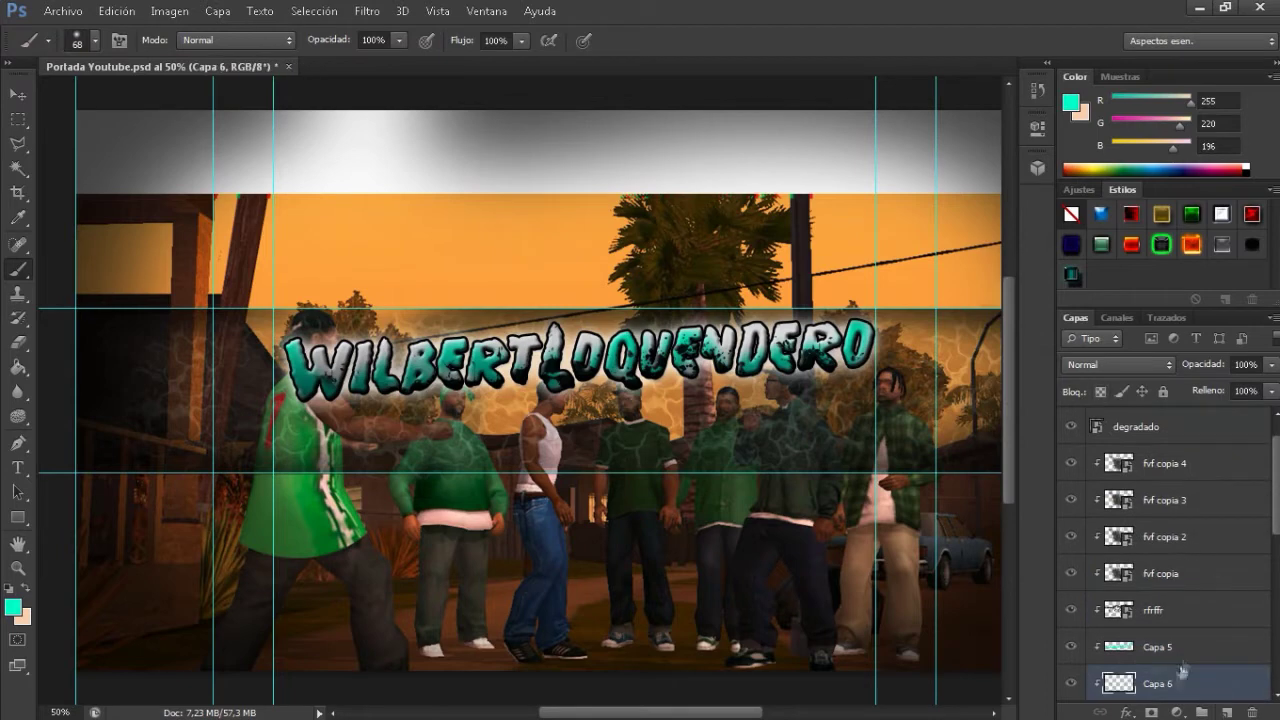
{"action": "key", "text": "ctrl+z"}
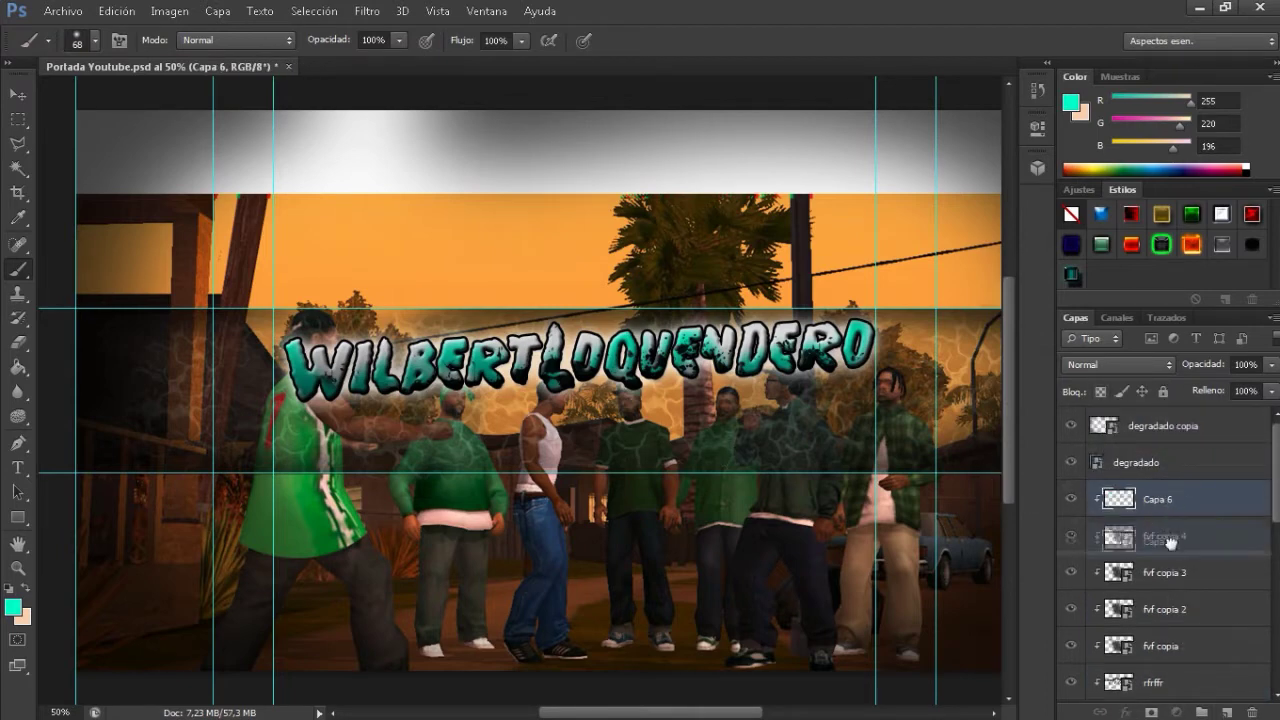
{"action": "scroll", "coordinate": [1180, 600], "scroll_direction": "down", "scroll_amount": 2}
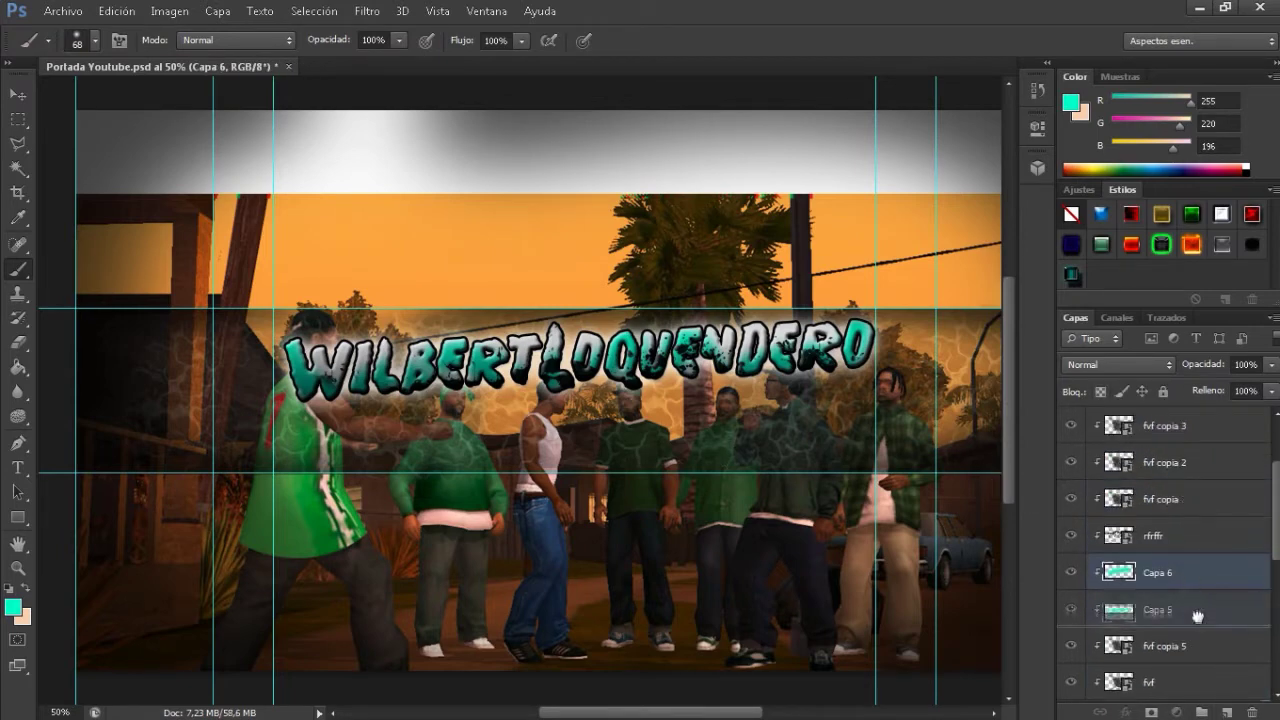
{"action": "scroll", "coordinate": [1190, 600], "scroll_direction": "down", "scroll_amount": 3}
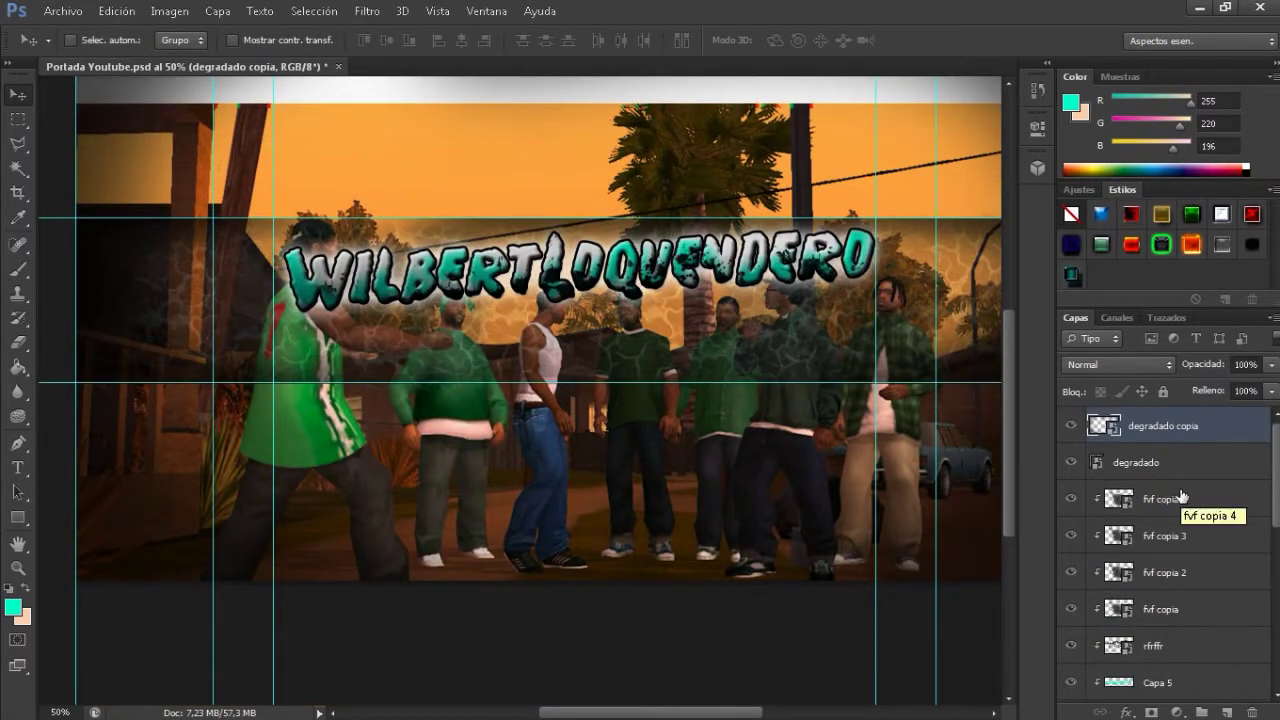
Step: Rename the three GFX PACK ESPECIAL 50 SUBS layers, from the lowest up, to bffb, dffd and dfdf
{"action": "scroll", "coordinate": [1183, 497], "scroll_direction": "down", "scroll_amount": 5}
{"action": "left_click", "coordinate": [1210, 528]}
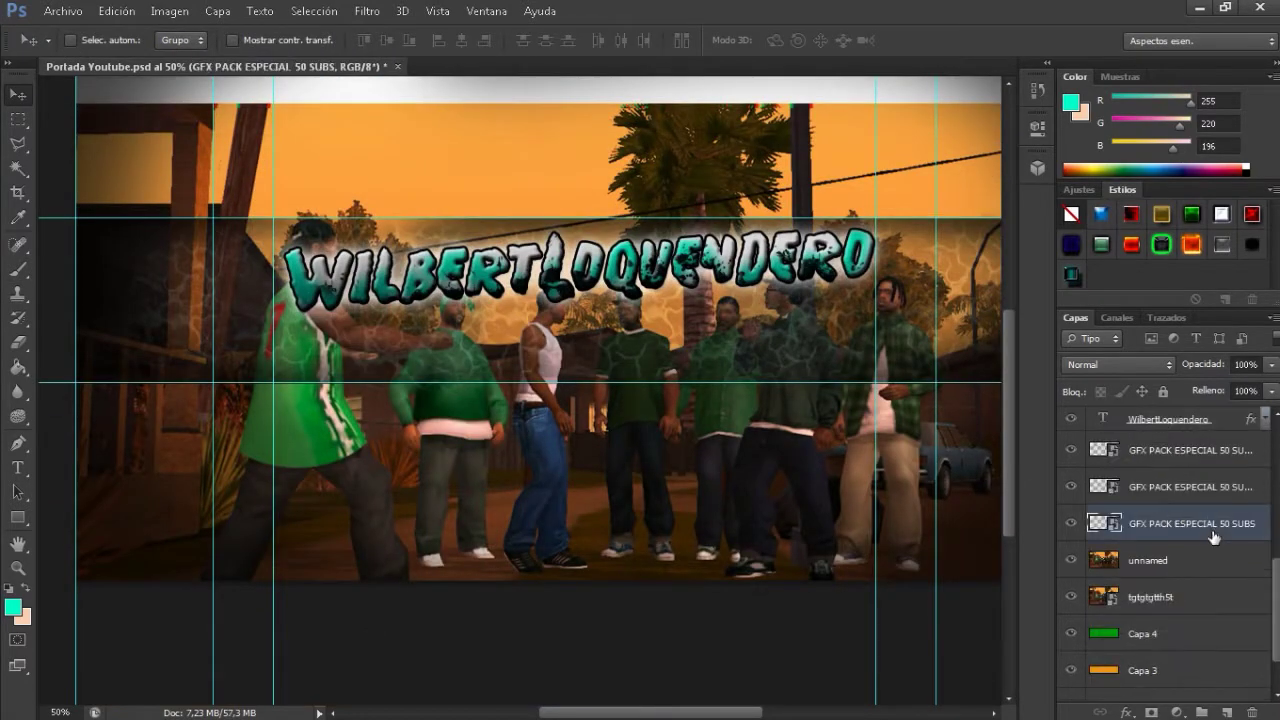
{"action": "left_click", "coordinate": [1190, 487]}
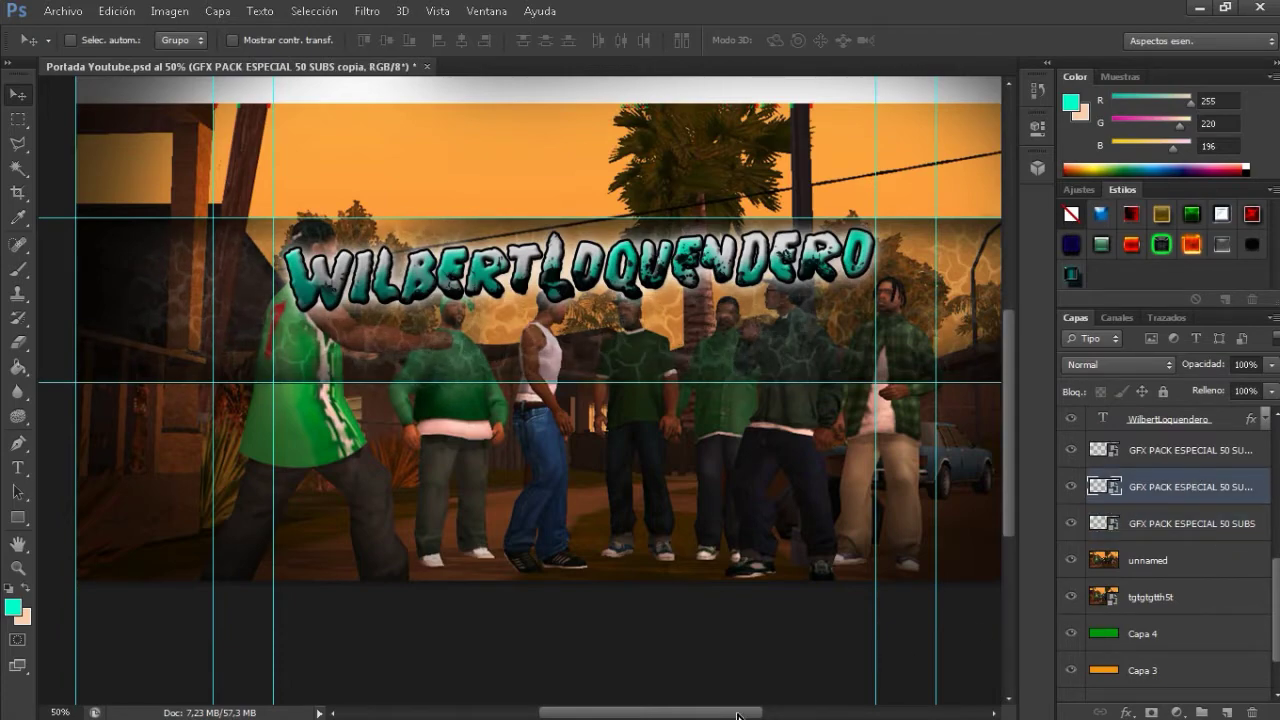
{"action": "left_click_drag", "start_coordinate": [752, 712], "coordinate": [810, 712]}
{"action": "double_click", "coordinate": [1196, 524]}
{"action": "type", "text": "bffb"}
{"action": "key", "text": "shift+Tab"}
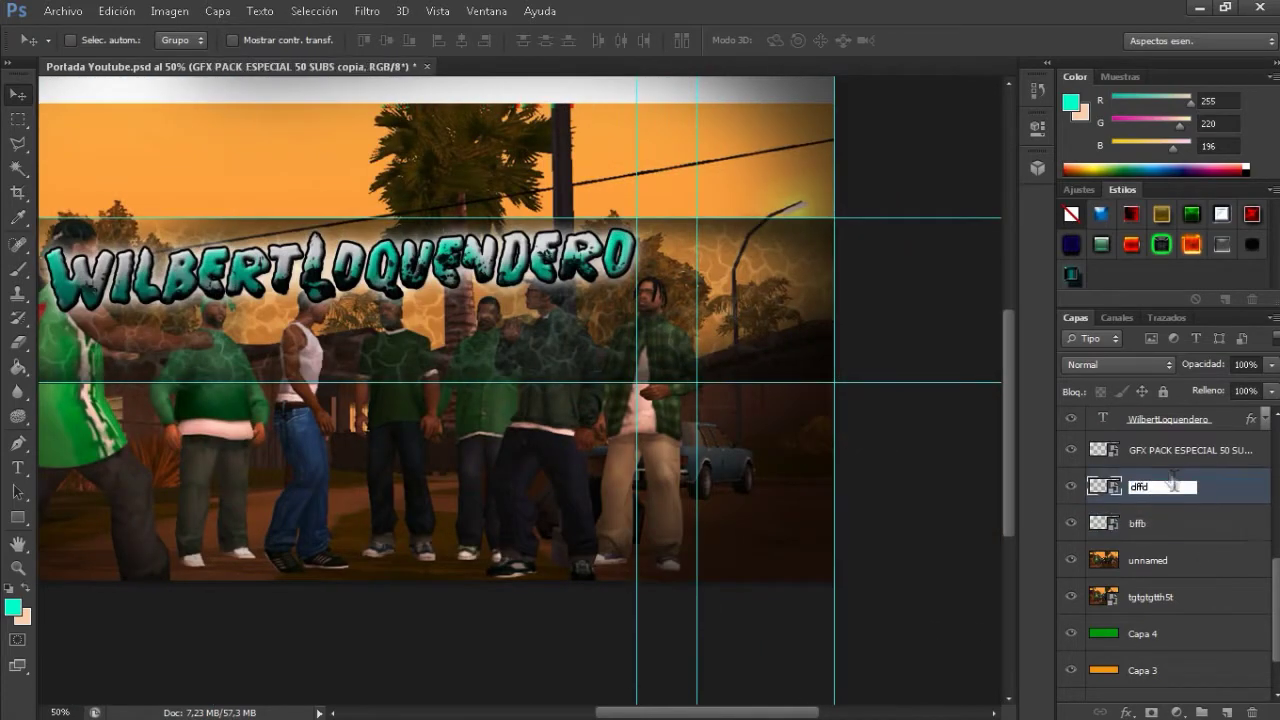
{"action": "type", "text": "dffd"}
{"action": "key", "text": "shift+Tab"}
{"action": "type", "text": "dfdf"}
{"action": "left_click", "coordinate": [1153, 490]}
{"action": "scroll", "coordinate": [1181, 567], "scroll_direction": "up", "scroll_amount": 5}
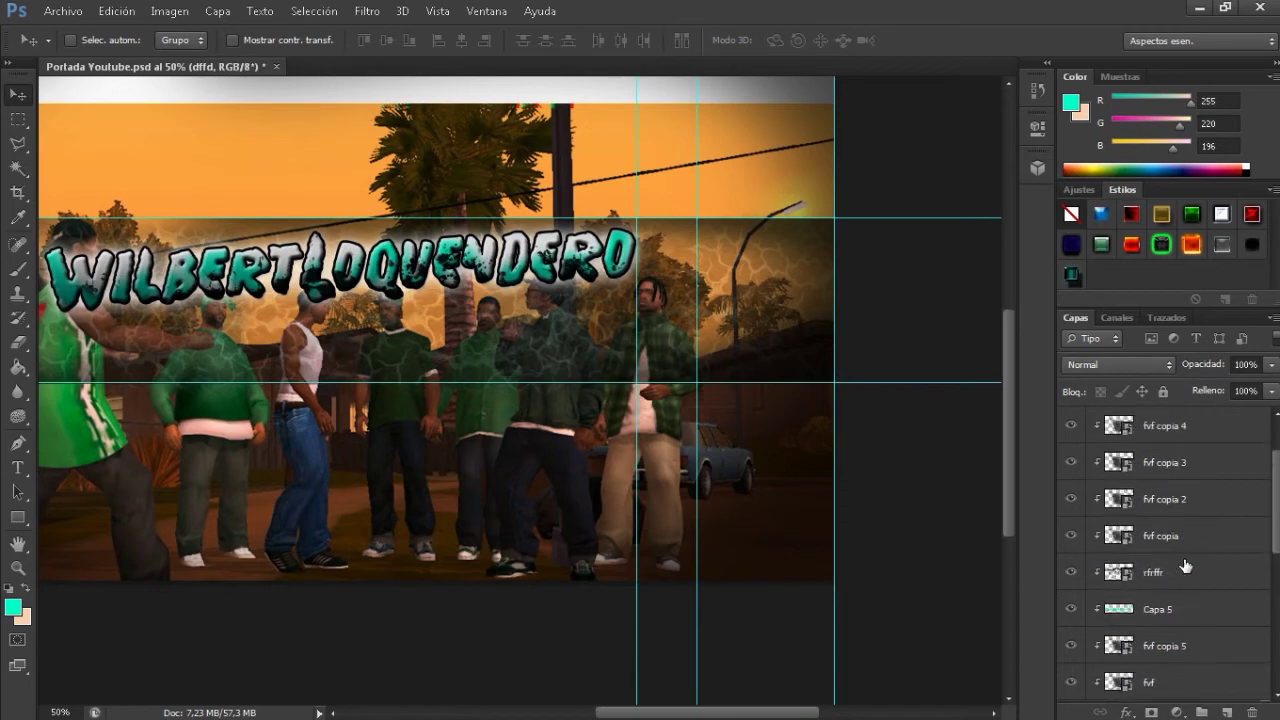
Step: Place a new layer directly below degradado and paint a turquoise stroke across the full banner beneath the title
{"action": "left_click", "coordinate": [1140, 462]}
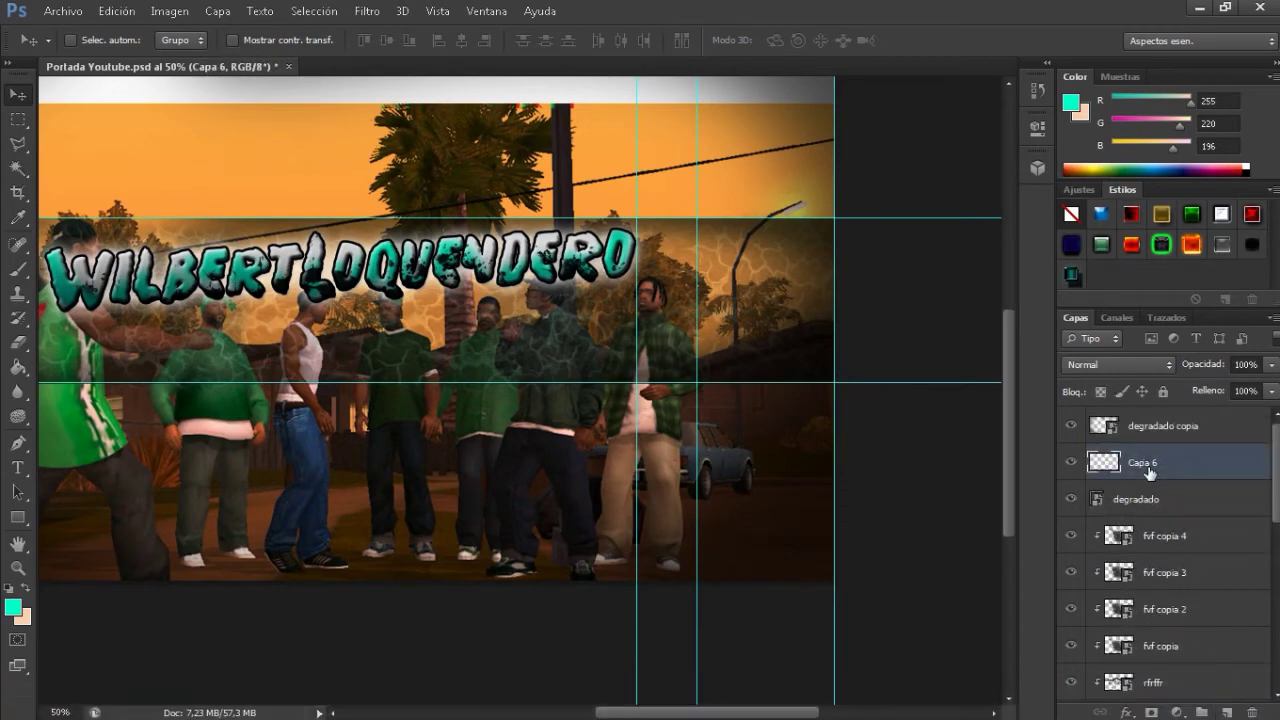
{"action": "left_click_drag", "start_coordinate": [1150, 473], "coordinate": [1150, 500]}
{"action": "key", "text": "b"}
{"action": "left_click_drag", "start_coordinate": [262, 340], "coordinate": [395, 392]}
{"action": "key", "text": "ctrl+z"}
{"action": "key", "text": "ctrl+minus"}
{"action": "left_click_drag", "start_coordinate": [45, 448], "coordinate": [992, 450]}
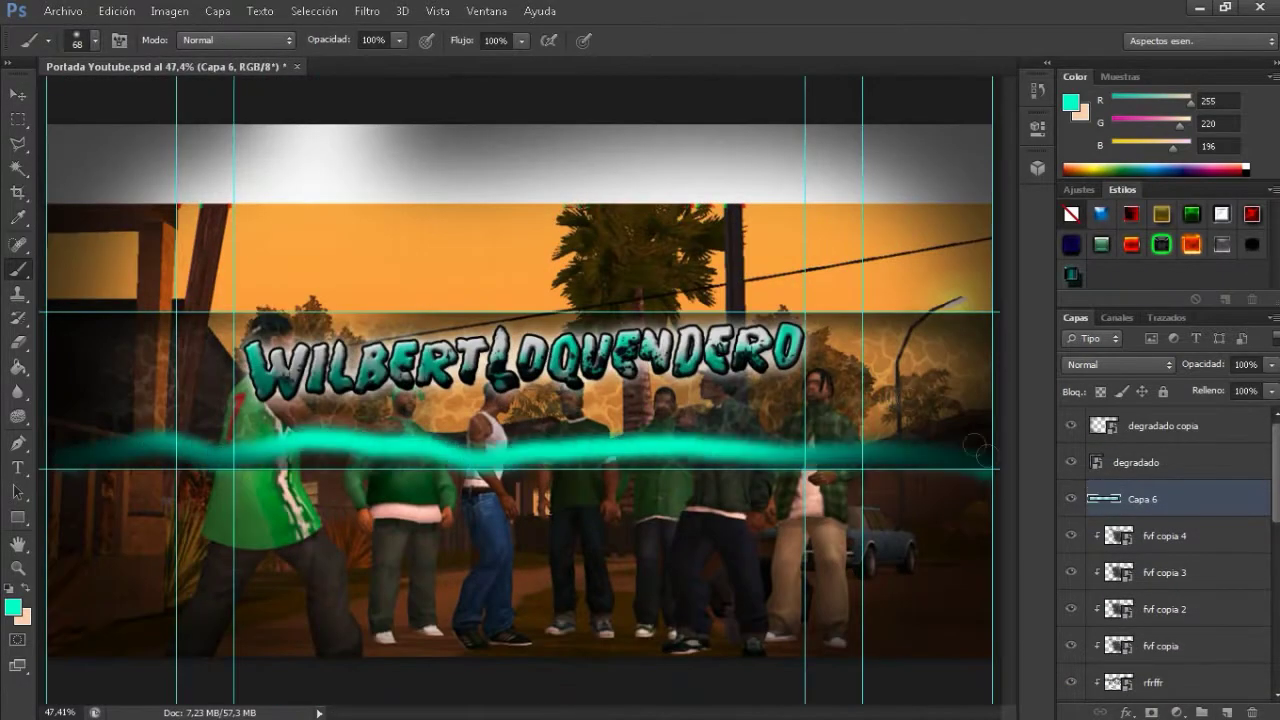
Step: Soften the turquoise stroke with a strong Gaussian blur and lower its layer opacity to 67%
{"action": "left_click", "coordinate": [367, 11]}
{"action": "mouse_move", "coordinate": [500, 205]}
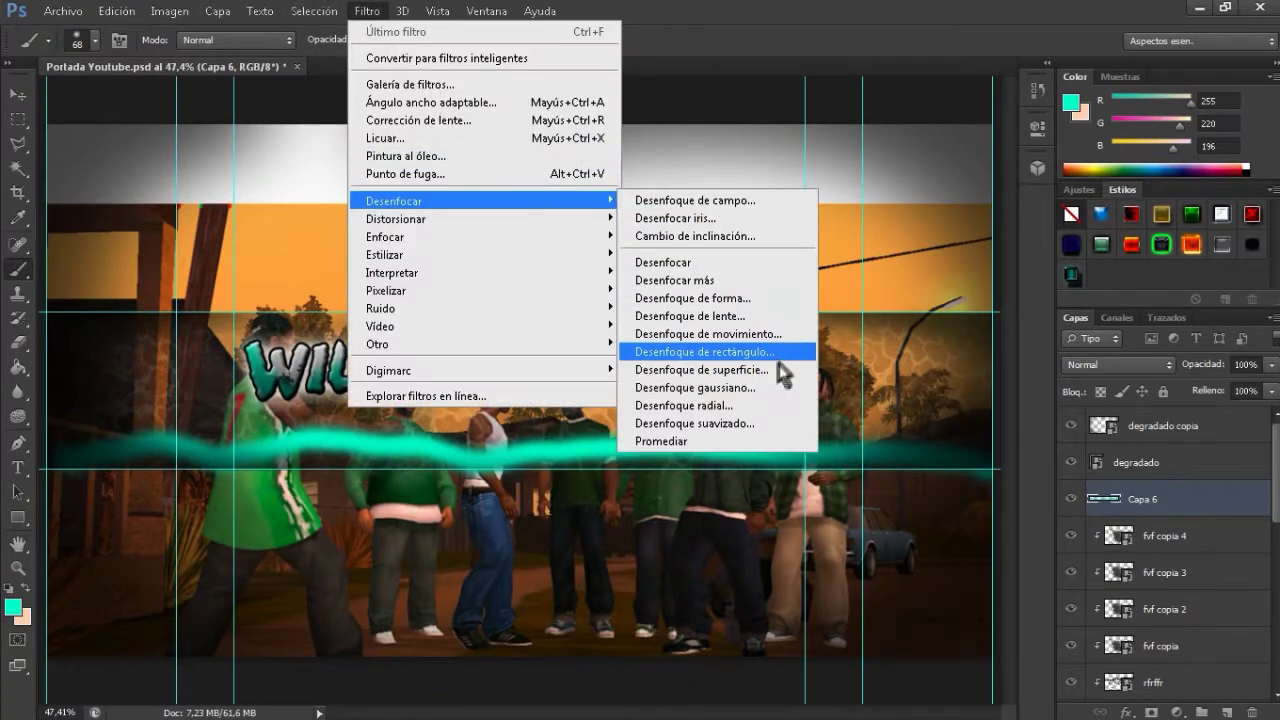
{"action": "left_click", "coordinate": [694, 387]}
{"action": "left_click_drag", "start_coordinate": [771, 371], "coordinate": [845, 380]}
{"action": "key", "text": "Return"}
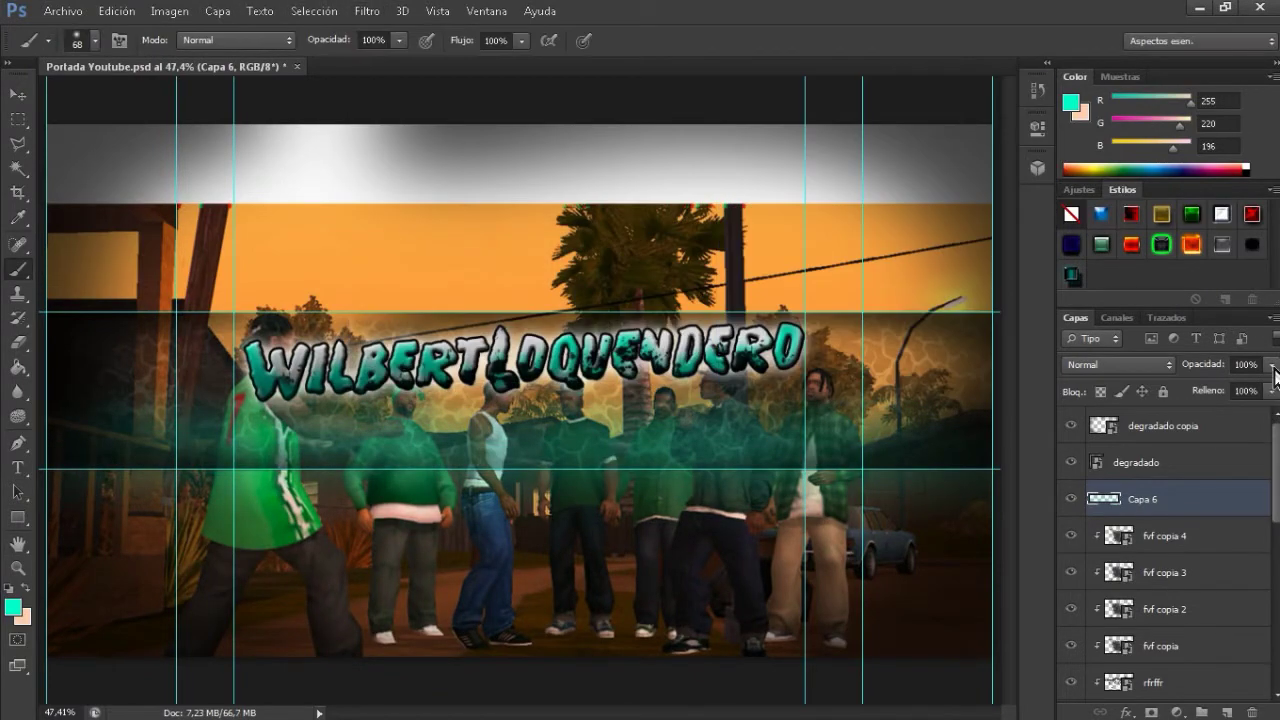
{"action": "key", "text": "v"}
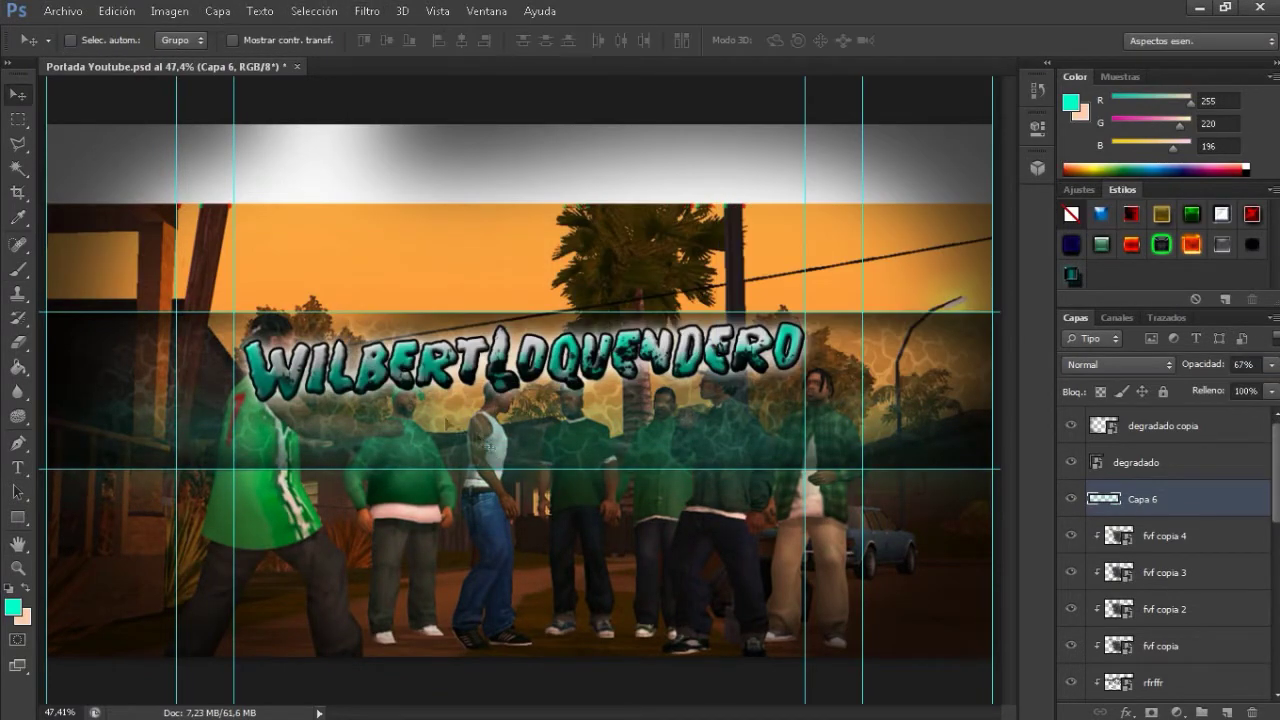
Step: Set the foreground colour to bright green and add a new layer above the turquoise glow layer
{"action": "left_click", "coordinate": [13, 607]}
{"action": "left_click", "coordinate": [905, 240]}
{"action": "left_click", "coordinate": [1069, 223]}
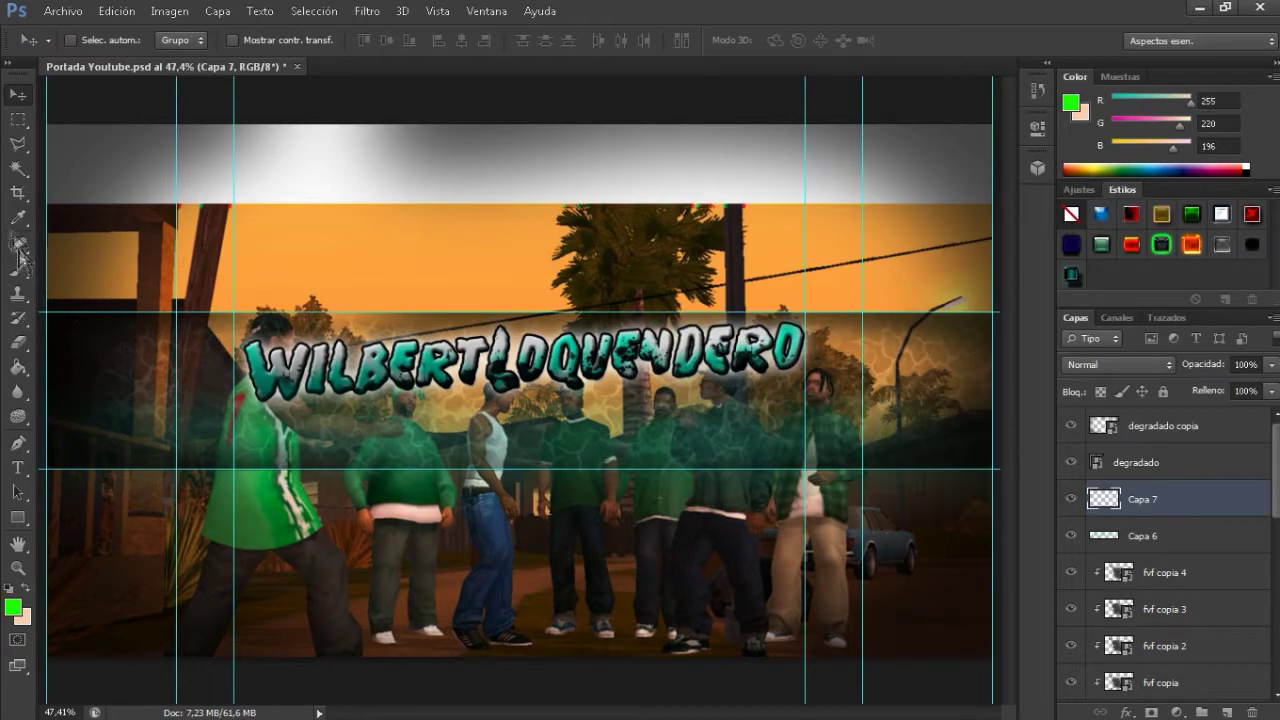
{"action": "key", "text": "s"}
{"action": "left_click", "coordinate": [610, 240]}
{"action": "left_click", "coordinate": [624, 284]}
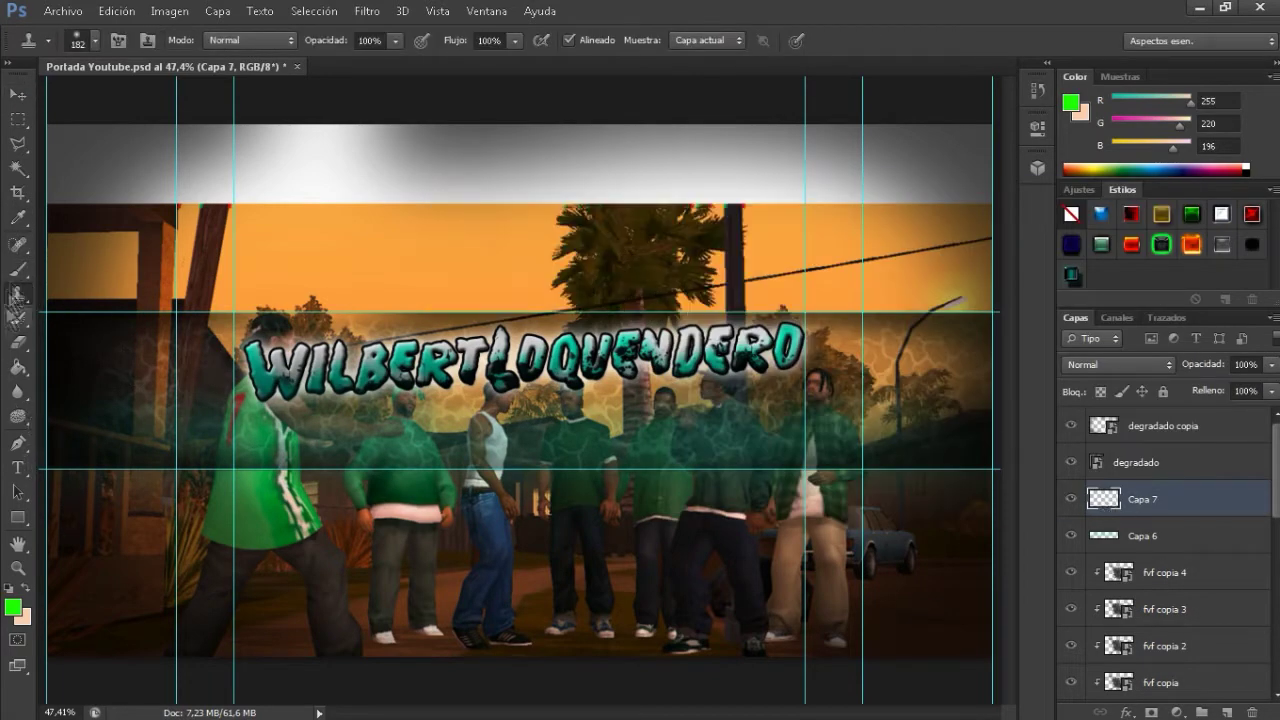
Step: Paint a bright green stroke across the full banner along the title's upper edge with a soft 79 px brush
{"action": "left_click", "coordinate": [18, 268]}
{"action": "left_click", "coordinate": [95, 40]}
{"action": "left_click_drag", "start_coordinate": [60, 322], "coordinate": [806, 335]}
{"action": "key", "text": "ctrl+z"}
{"action": "left_click_drag", "start_coordinate": [55, 335], "coordinate": [985, 340]}
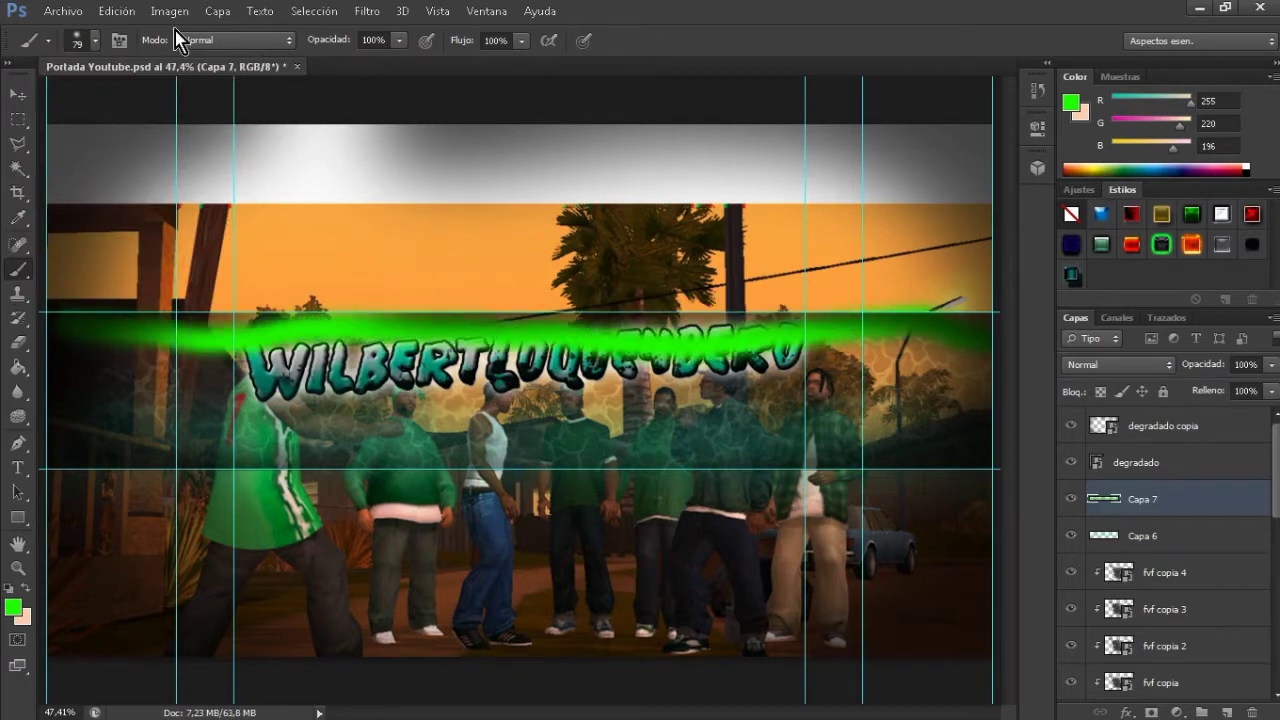
Step: Soften the bright green stroke with a strong Gaussian blur and lower its layer opacity to 44%
{"action": "left_click", "coordinate": [367, 11]}
{"action": "mouse_move", "coordinate": [400, 197]}
{"action": "left_click", "coordinate": [780, 382]}
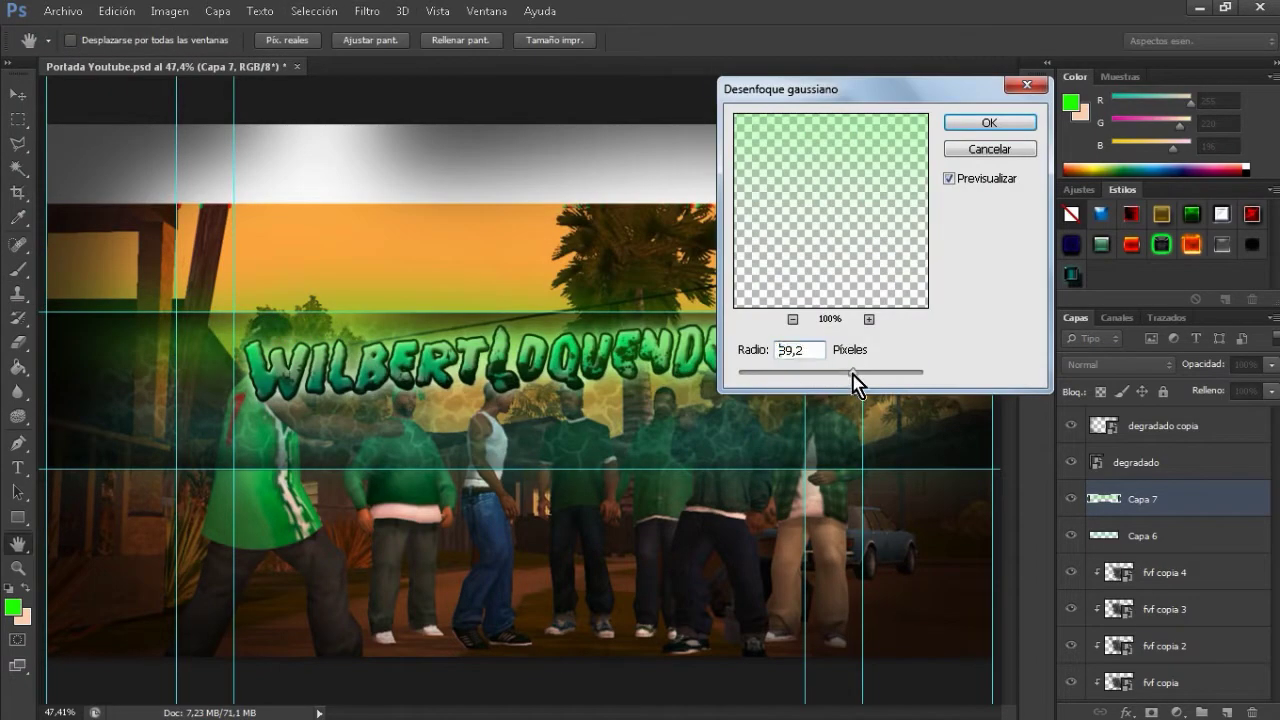
{"action": "left_click", "coordinate": [989, 122]}
{"action": "left_click", "coordinate": [1273, 391]}
{"action": "left_click", "coordinate": [1071, 499]}
Step: Try to add the GFX PACK ESPECIAL 50 SUBS splatter as a clipped layer directly above the title text
{"action": "left_click", "coordinate": [76, 10]}
{"action": "left_click", "coordinate": [100, 336]}
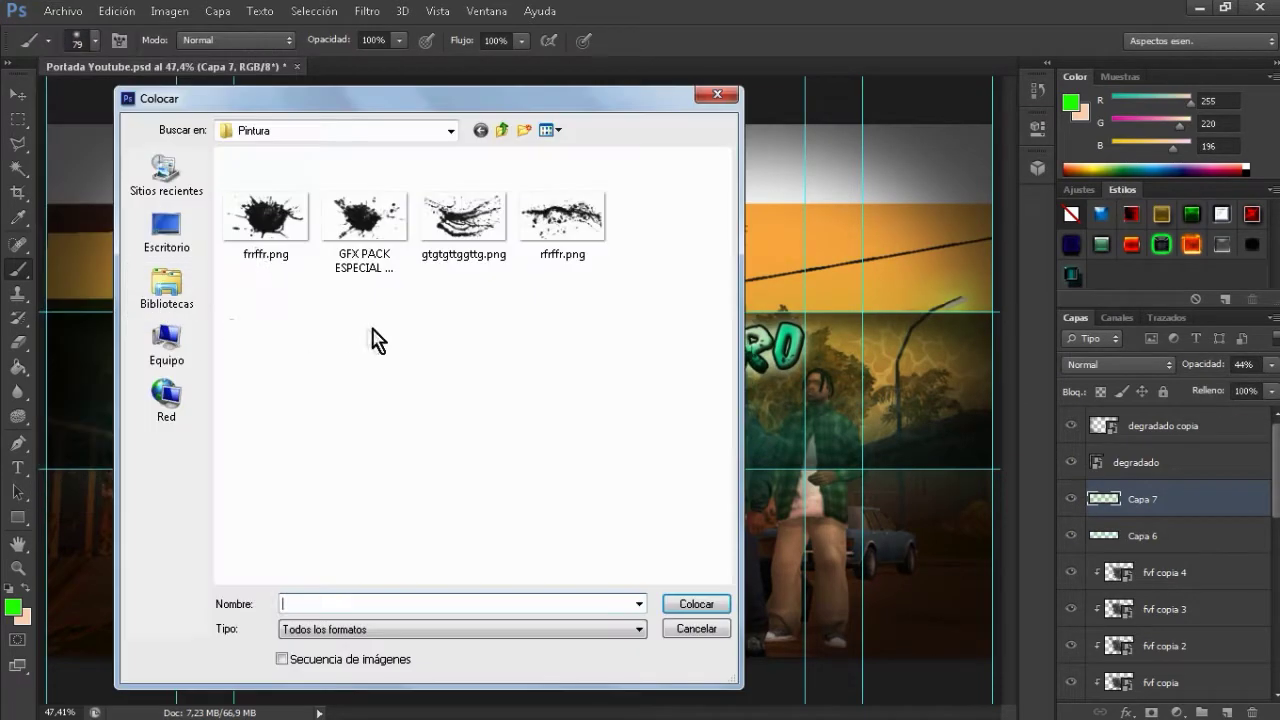
{"action": "double_click", "coordinate": [365, 235]}
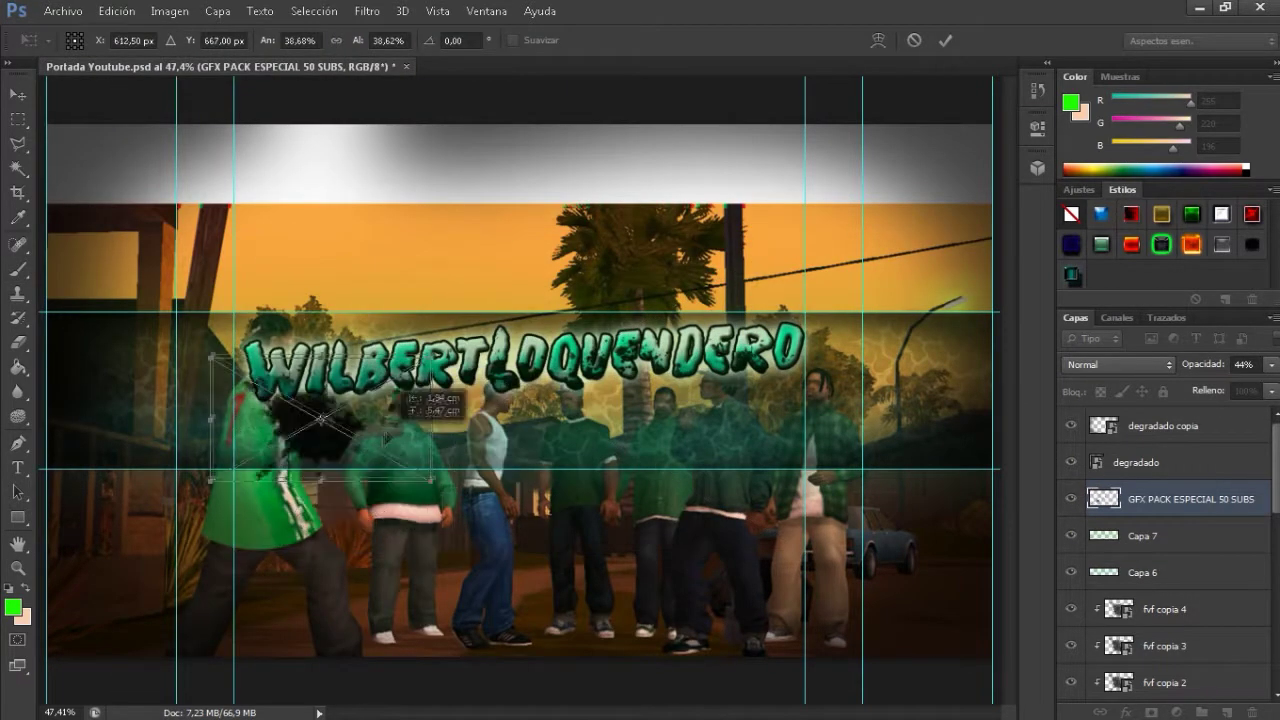
{"action": "key", "text": "Return"}
{"action": "right_click", "coordinate": [1148, 470]}
{"action": "left_click", "coordinate": [749, 314]}
{"action": "left_click_drag", "start_coordinate": [1190, 498], "coordinate": [1205, 650]}
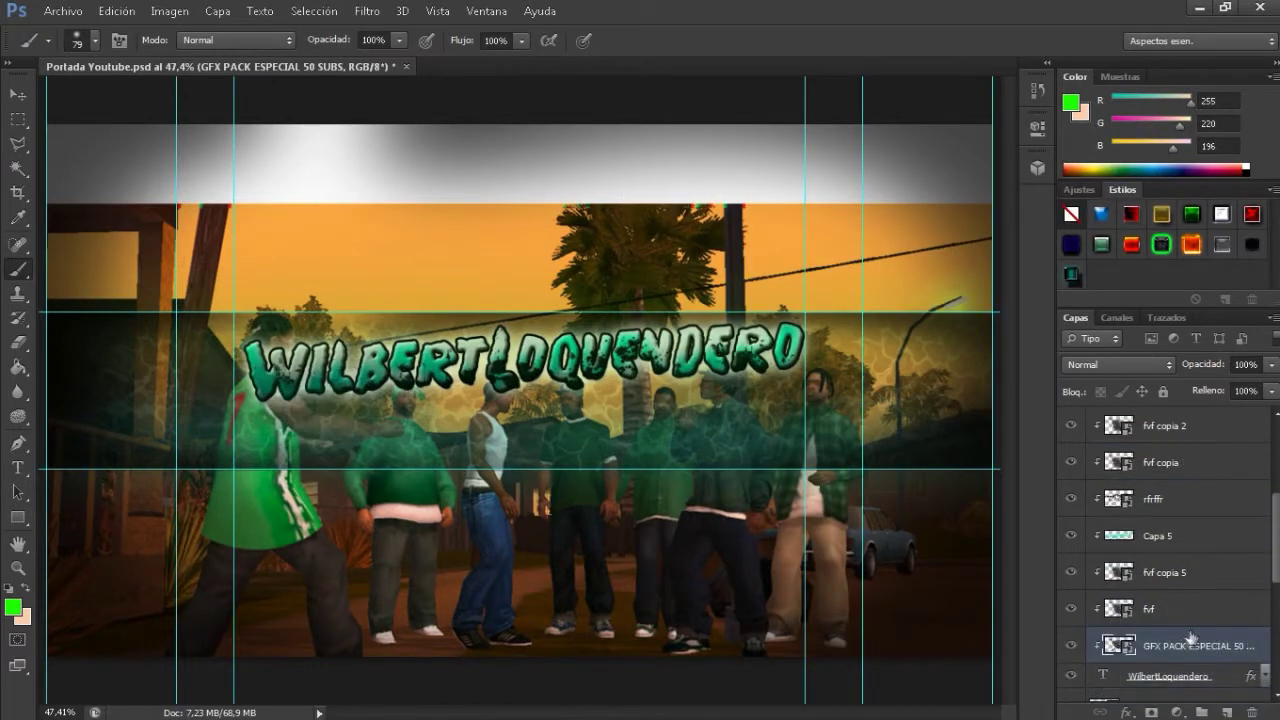
{"action": "left_click", "coordinate": [1165, 639]}
Step: Rearrange the clipped splatter textures over the title and add another copy of the fvf splatter layer
{"action": "left_click", "coordinate": [686, 455], "text": "ctrl"}
{"action": "left_click", "coordinate": [17, 93]}
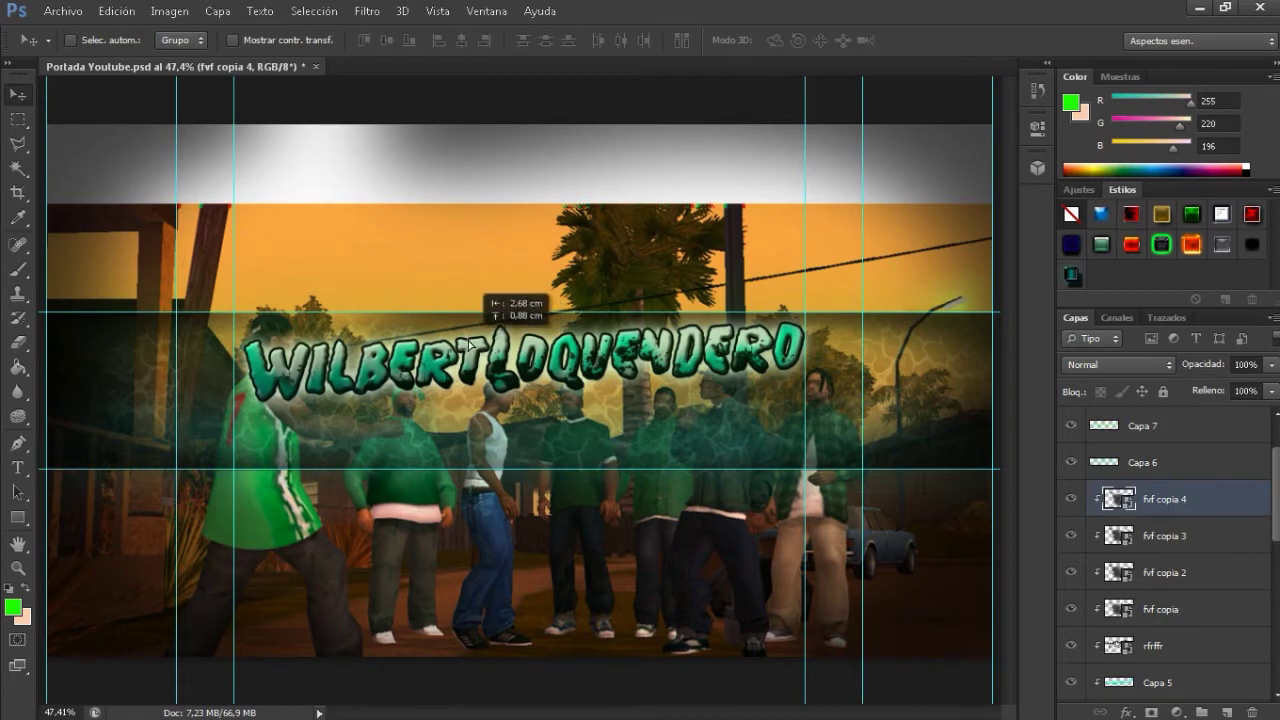
{"action": "left_click", "coordinate": [621, 418], "text": "ctrl"}
{"action": "key", "text": "ctrl+z"}
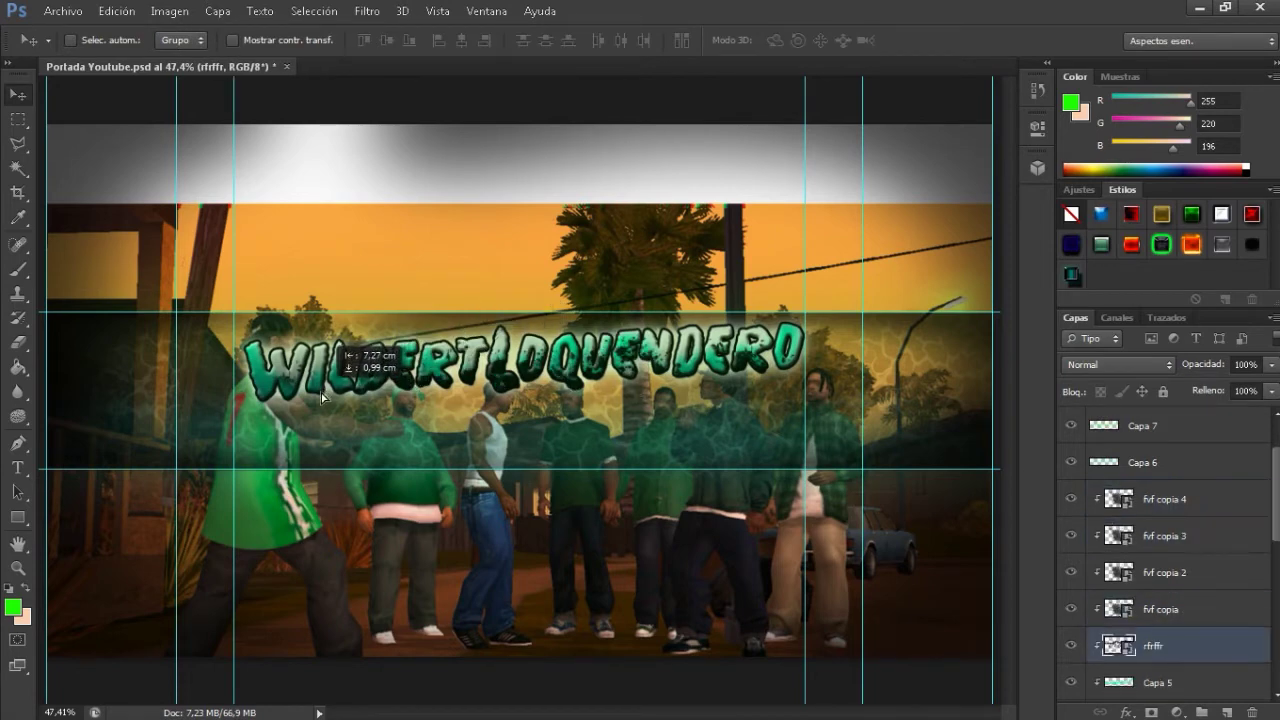
{"action": "key", "text": "ctrl+z"}
Step: Place the destellos_luminosos_png_kiketr light flare from the Destellos folder on the banner strip's lower guide near its left end
{"action": "left_click", "coordinate": [63, 10]}
{"action": "left_click", "coordinate": [190, 280]}
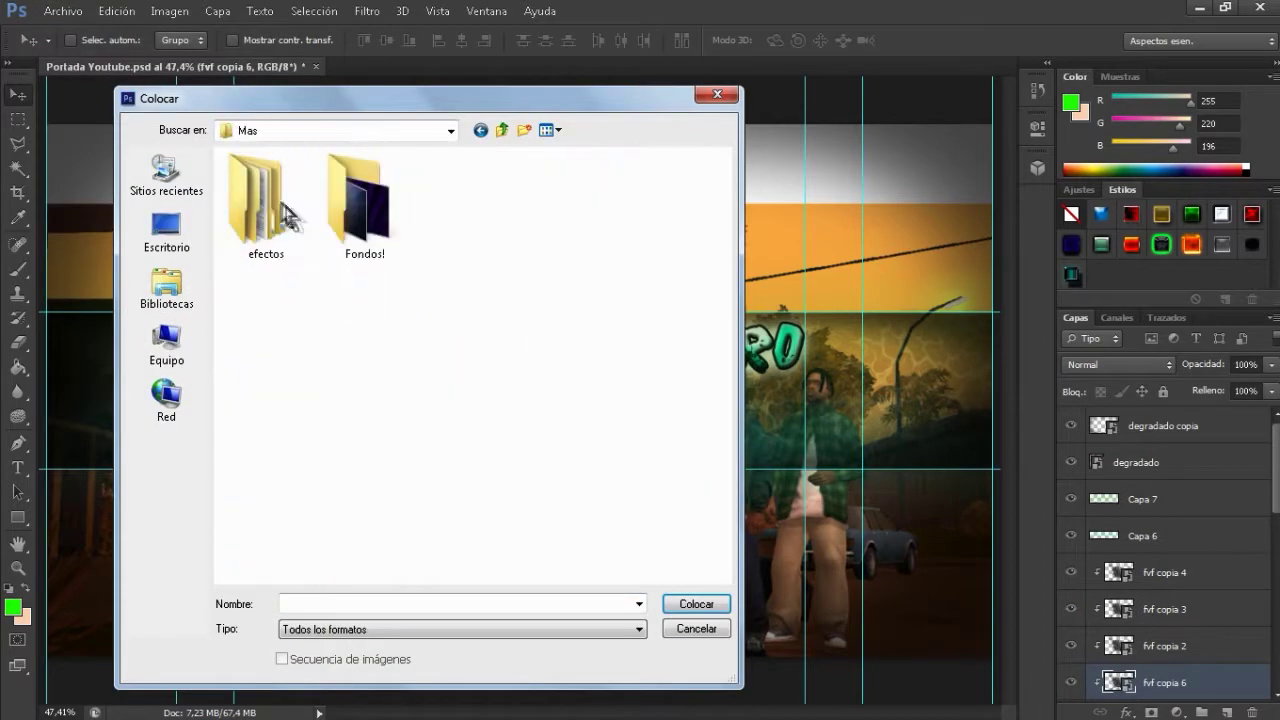
{"action": "double_click", "coordinate": [285, 215]}
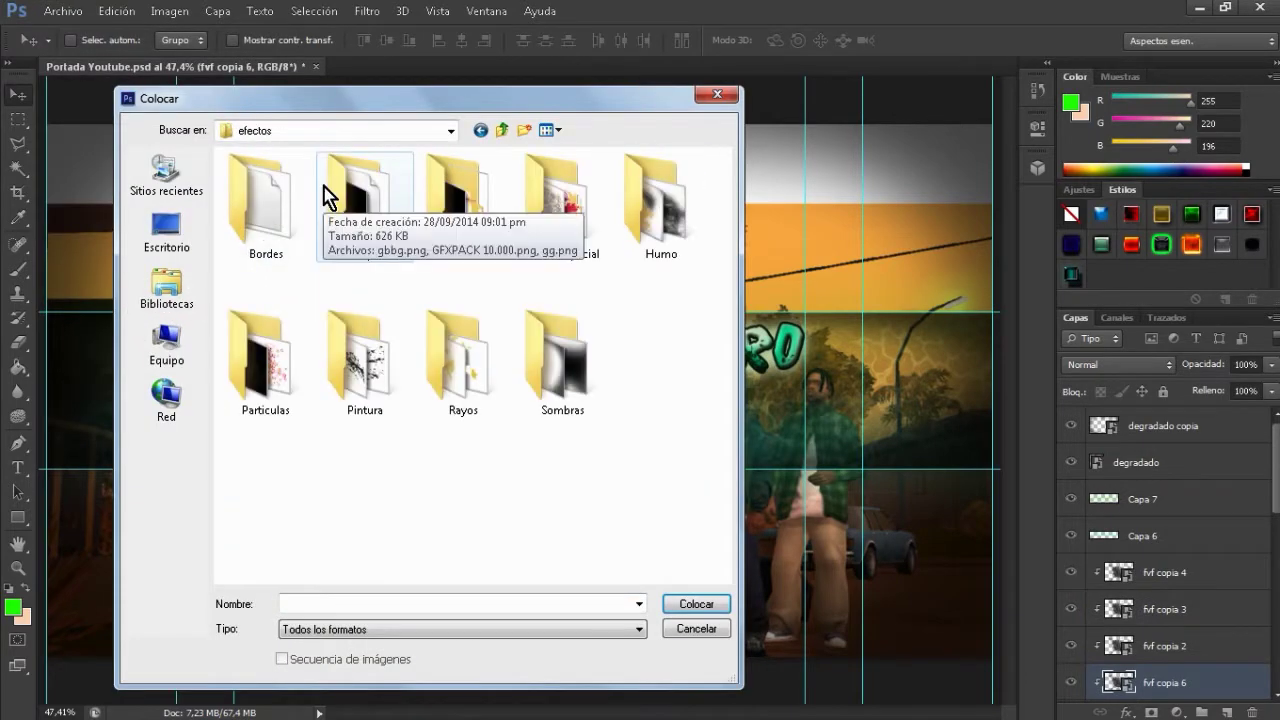
{"action": "double_click", "coordinate": [458, 225]}
{"action": "left_click", "coordinate": [463, 210]}
{"action": "left_click", "coordinate": [724, 606]}
{"action": "left_click_drag", "start_coordinate": [640, 440], "coordinate": [410, 478]}
{"action": "key", "text": "Return"}
Step: Move the flare layer directly above degradado and duplicate the flare onto the upper guide near the strip's right end
{"action": "left_click_drag", "start_coordinate": [1248, 686], "coordinate": [1056, 487]}
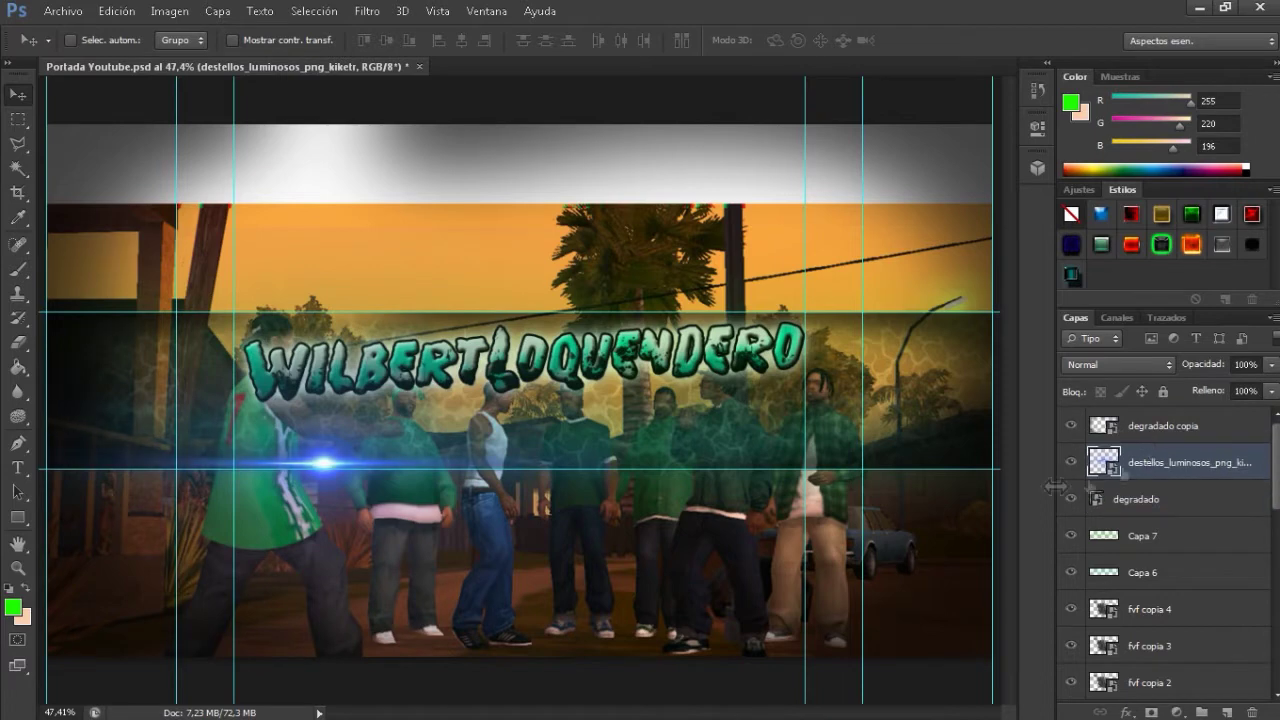
{"action": "left_click_drag", "start_coordinate": [343, 483], "coordinate": [843, 338]}
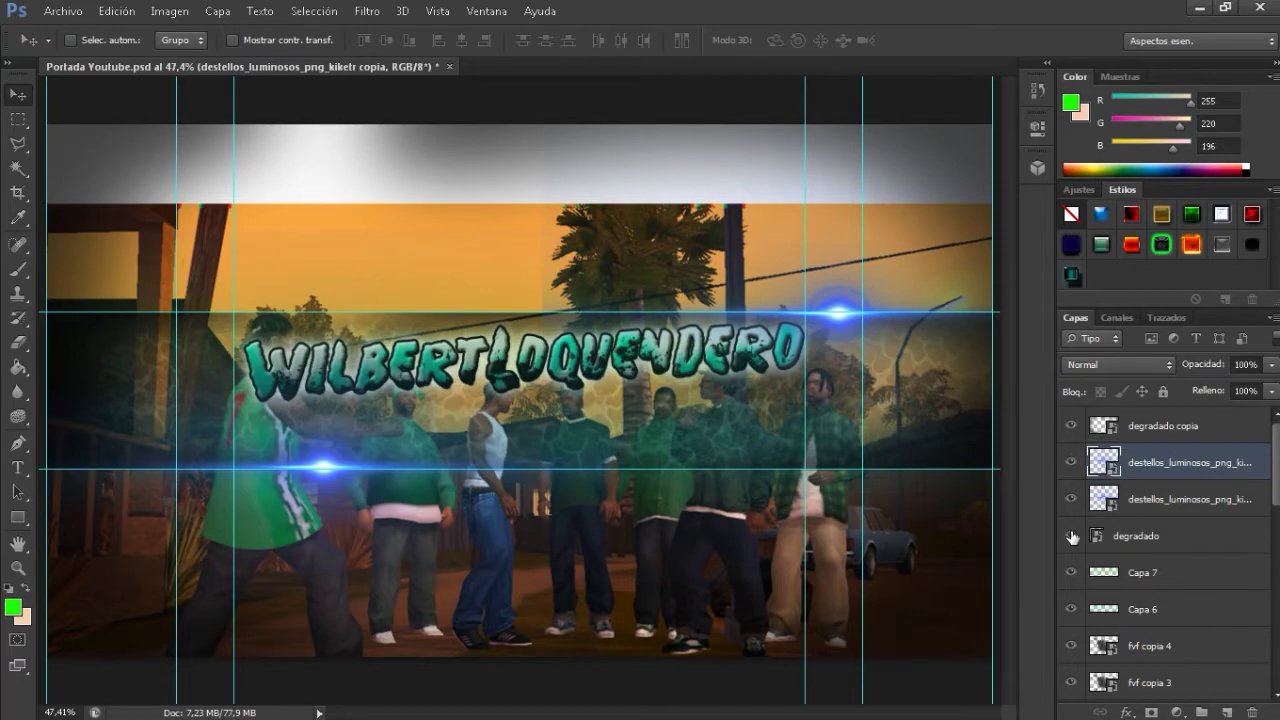
Step: Try to clear flare content from a polygonal selection below the lower guide
{"action": "left_click", "coordinate": [17, 145]}
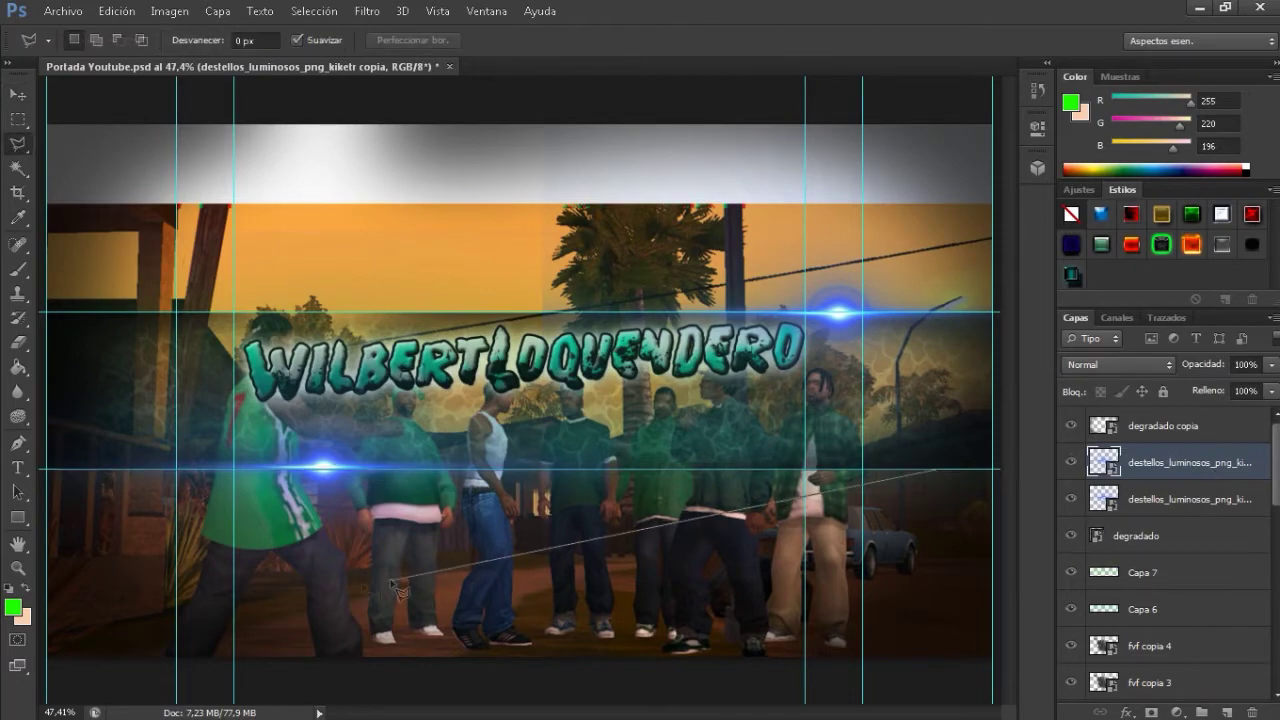
{"action": "left_click", "coordinate": [60, 482]}
{"action": "key", "text": "Delete"}
{"action": "left_click", "coordinate": [600, 272]}
Step: Rasterize the degradado copia, light-flare and degradado layers
{"action": "right_click", "coordinate": [1150, 425]}
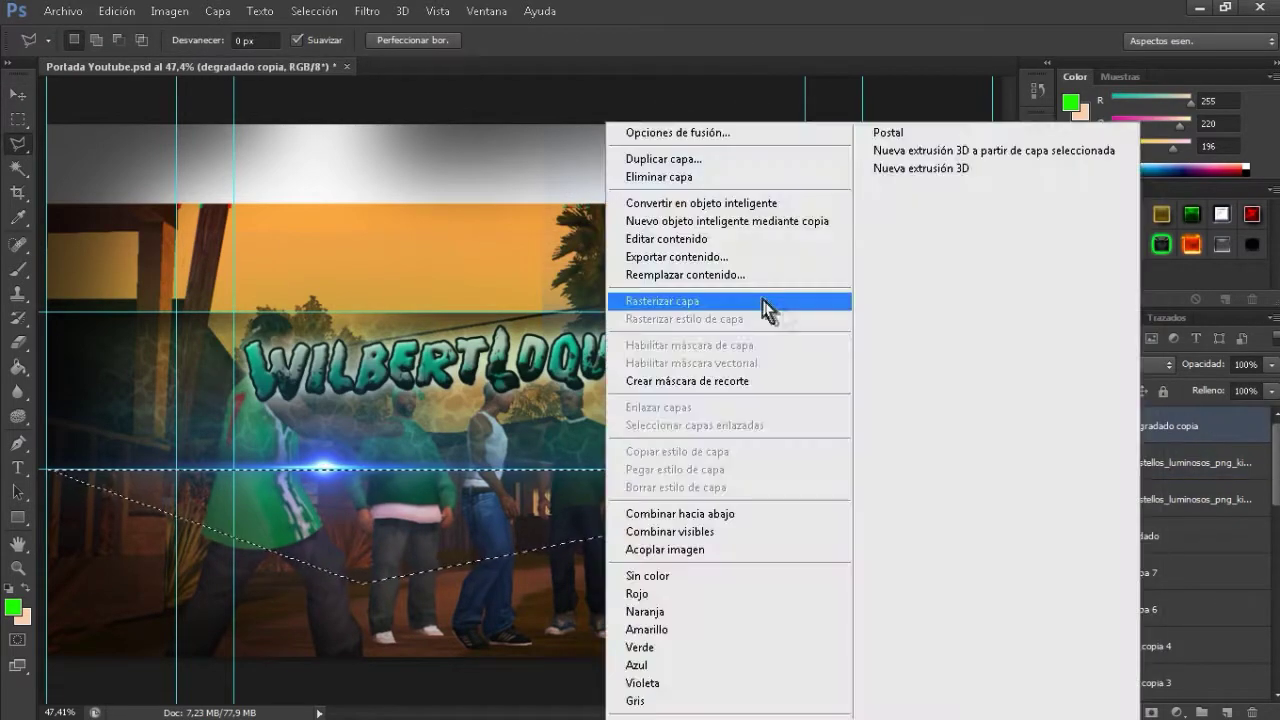
{"action": "left_click", "coordinate": [766, 306]}
{"action": "right_click", "coordinate": [1150, 498]}
{"action": "left_click", "coordinate": [766, 303]}
{"action": "right_click", "coordinate": [1150, 535]}
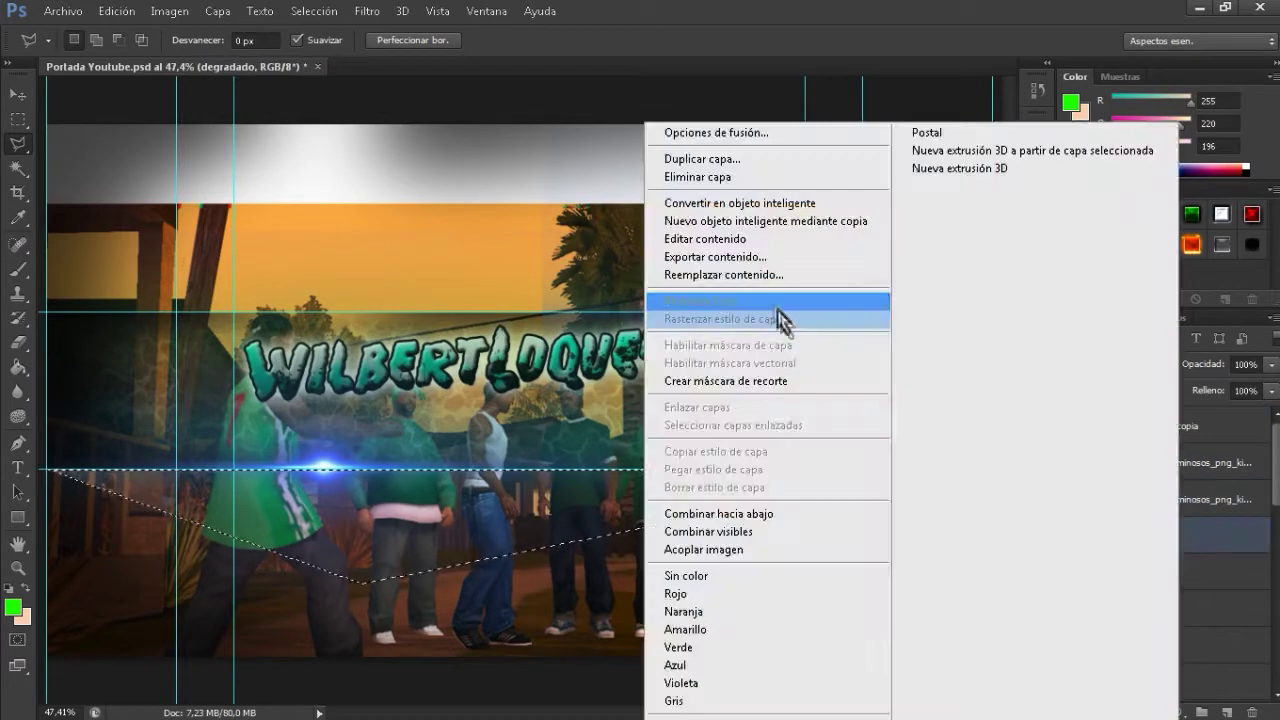
{"action": "left_click", "coordinate": [768, 300]}
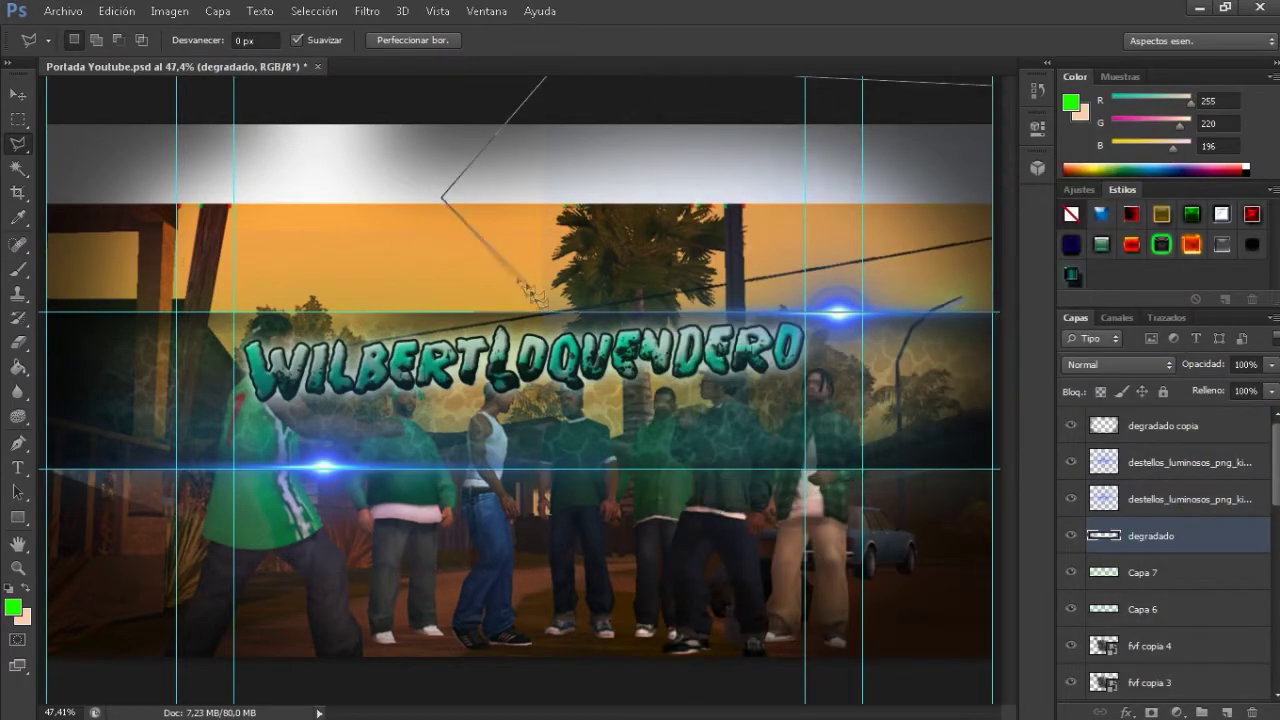
Step: Delete the flare copy's glow above the upper guide and the original flare's glow below the lower guide using polygonal selections
{"action": "left_click", "coordinate": [1150, 498]}
{"action": "left_click", "coordinate": [1150, 462]}
{"action": "key", "text": "Delete"}
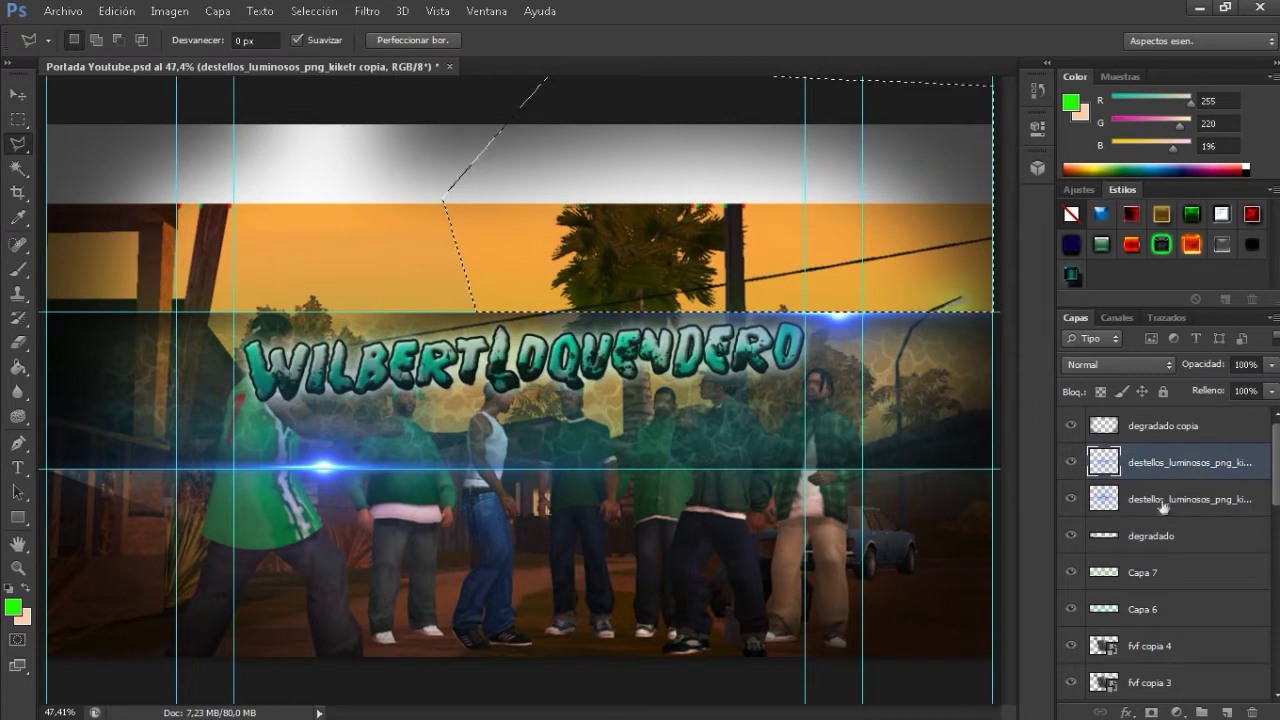
{"action": "left_click", "coordinate": [1150, 498]}
{"action": "key", "text": "ctrl+d"}
{"action": "double_click", "coordinate": [884, 468]}
{"action": "key", "text": "Delete"}
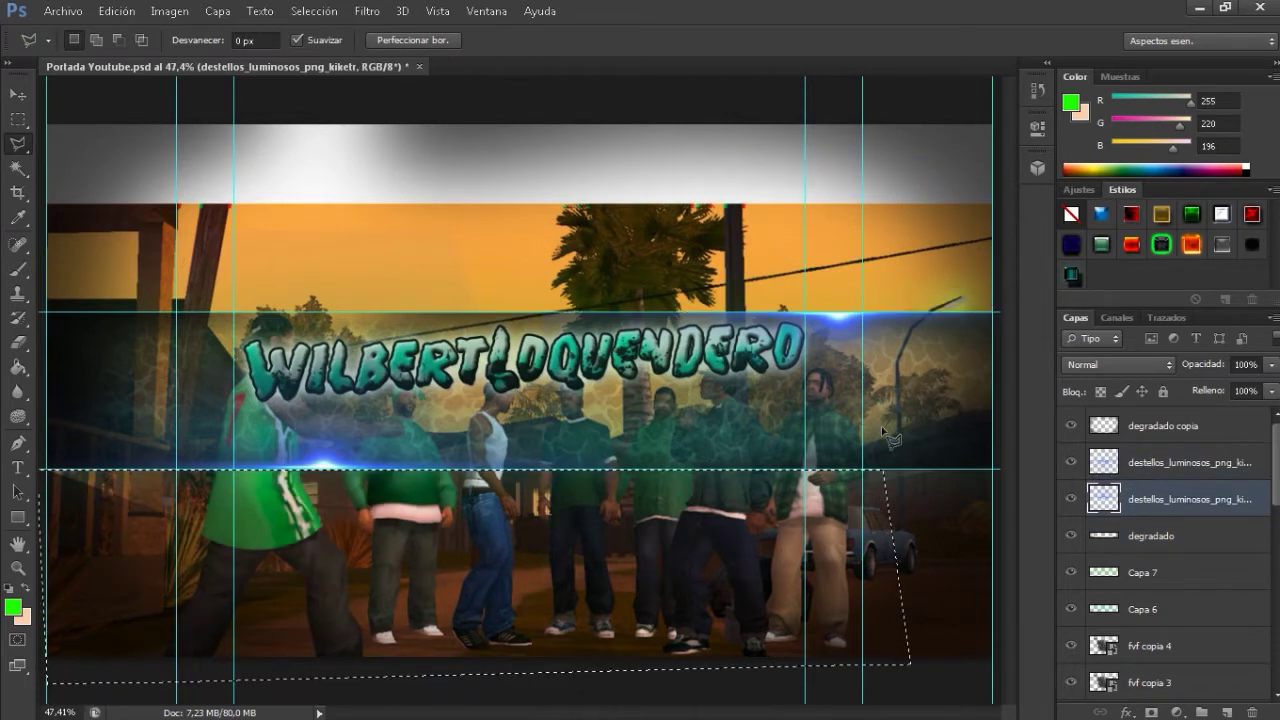
Step: Clear the selection and clean up the two flare layers around the guides with a 69 px eraser
{"action": "left_click", "coordinate": [18, 342]}
{"action": "left_click", "coordinate": [314, 10]}
{"action": "left_click", "coordinate": [340, 48]}
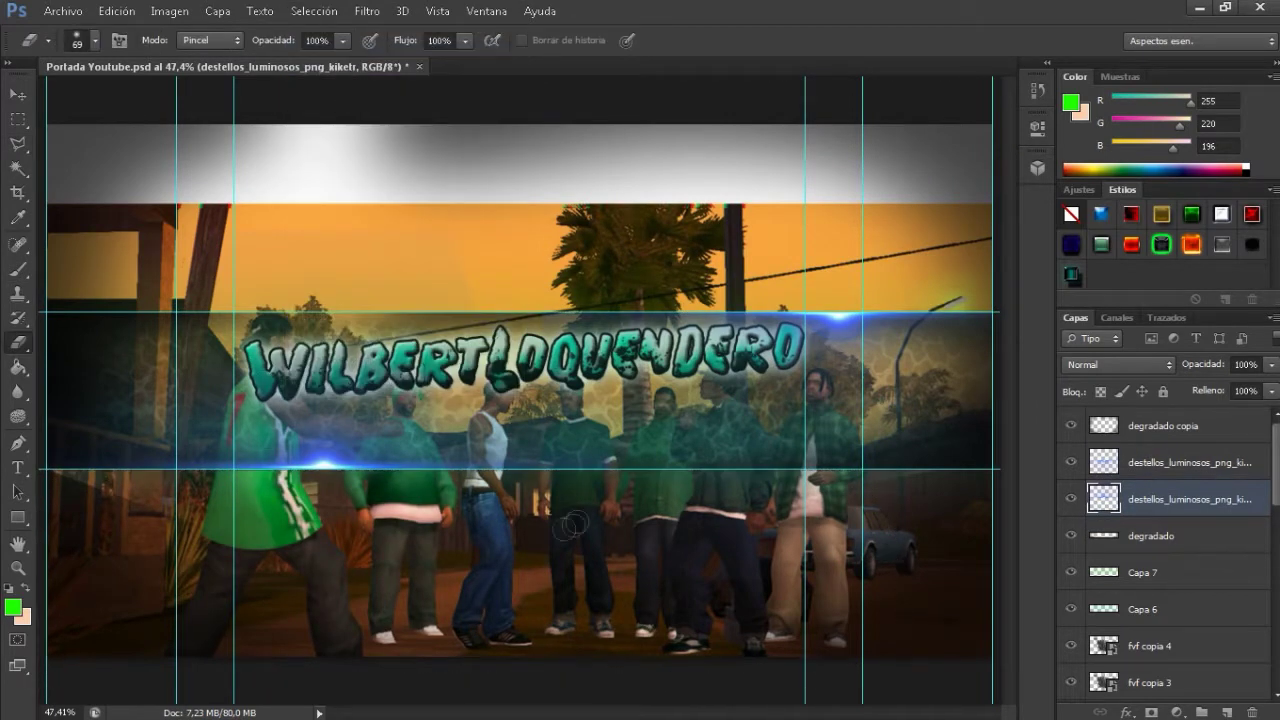
{"action": "left_click", "coordinate": [1150, 462]}
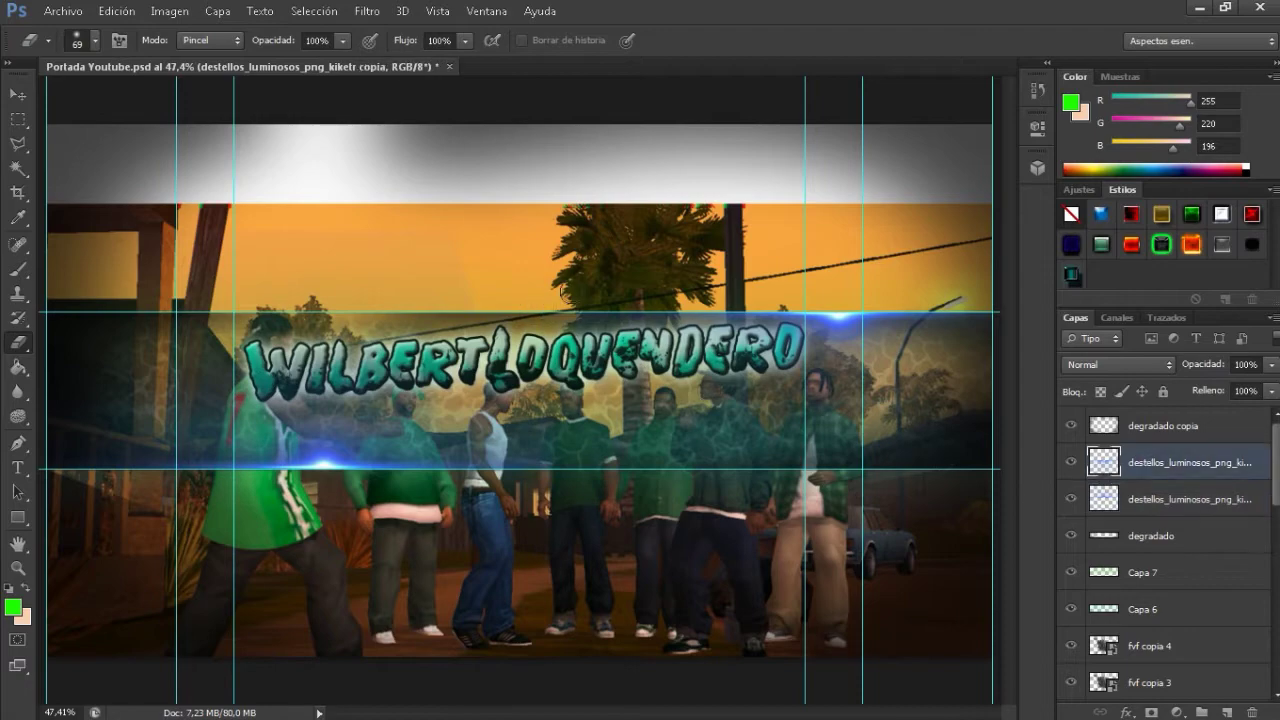
Step: Place the hyhyhy.png lightning bolt from the Rayos folder diagonally across the left half of the title
{"action": "left_click", "coordinate": [63, 10]}
{"action": "left_click", "coordinate": [90, 284]}
{"action": "left_click", "coordinate": [166, 290]}
{"action": "double_click", "coordinate": [449, 177]}
{"action": "double_click", "coordinate": [271, 200]}
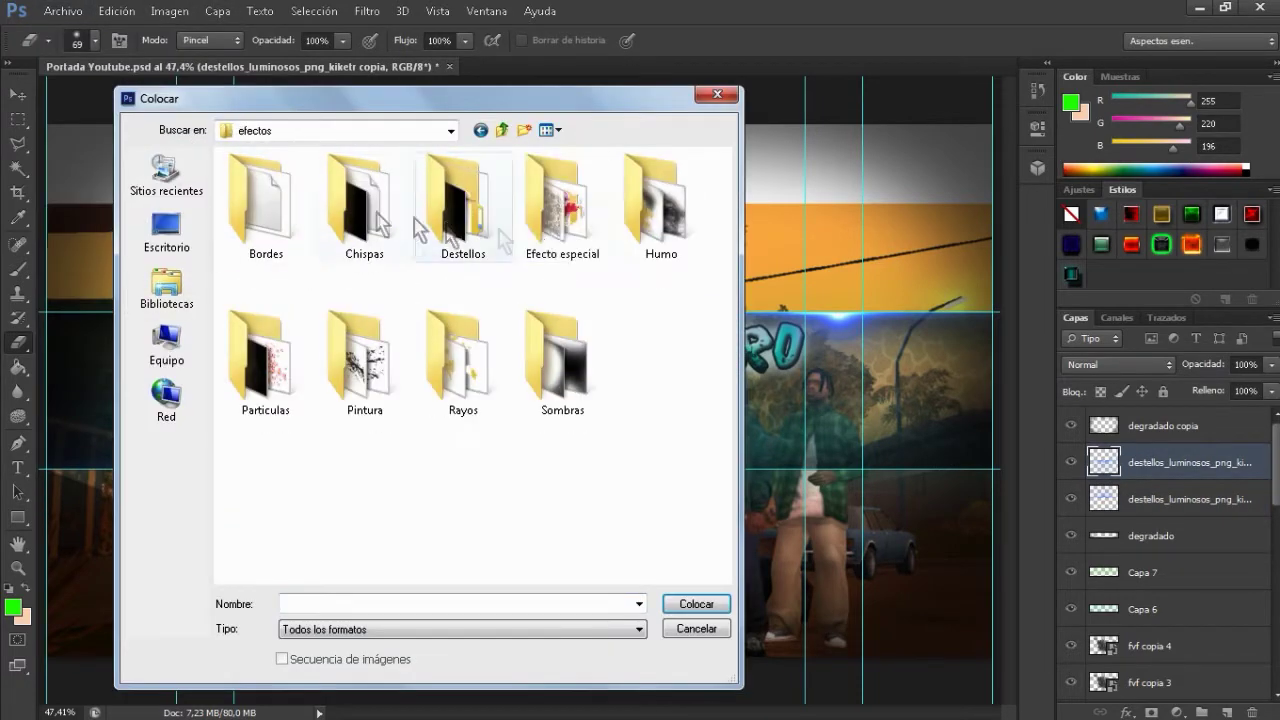
{"action": "double_click", "coordinate": [476, 372]}
{"action": "left_click", "coordinate": [363, 200]}
{"action": "left_click", "coordinate": [696, 604]}
{"action": "scroll", "coordinate": [520, 400], "scroll_direction": "up", "scroll_amount": 2}
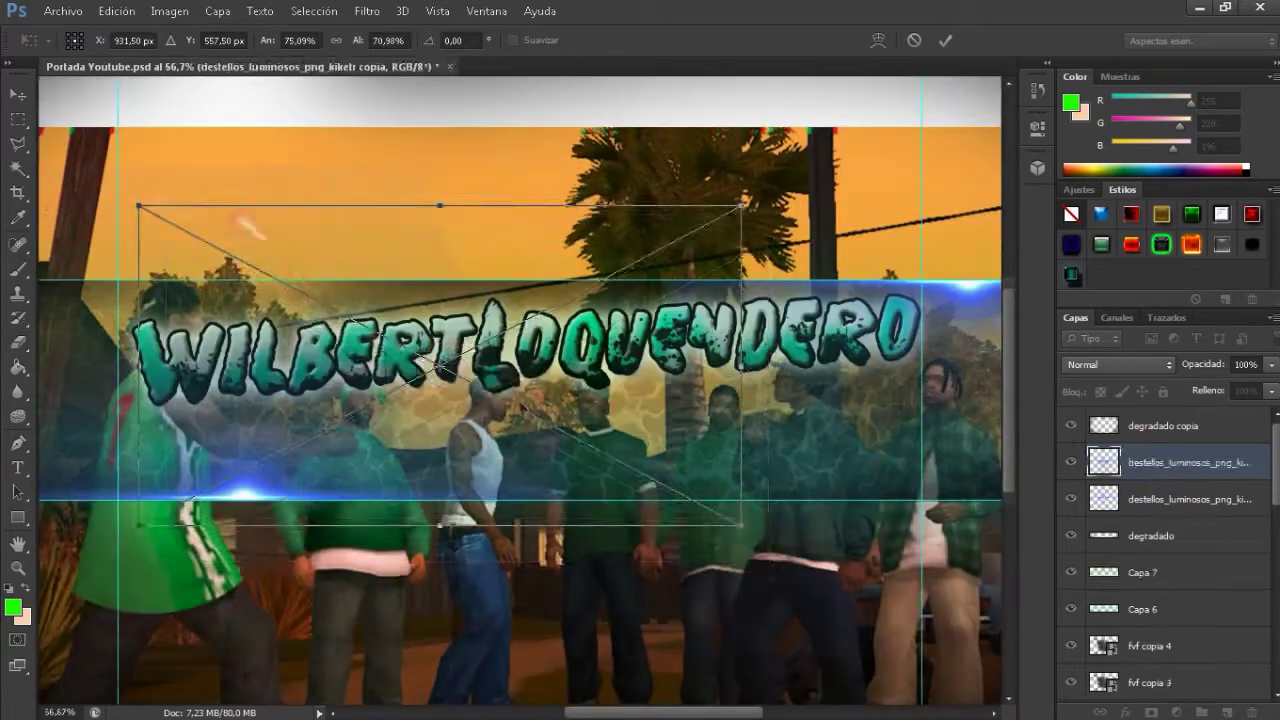
{"action": "left_click", "coordinate": [20, 95]}
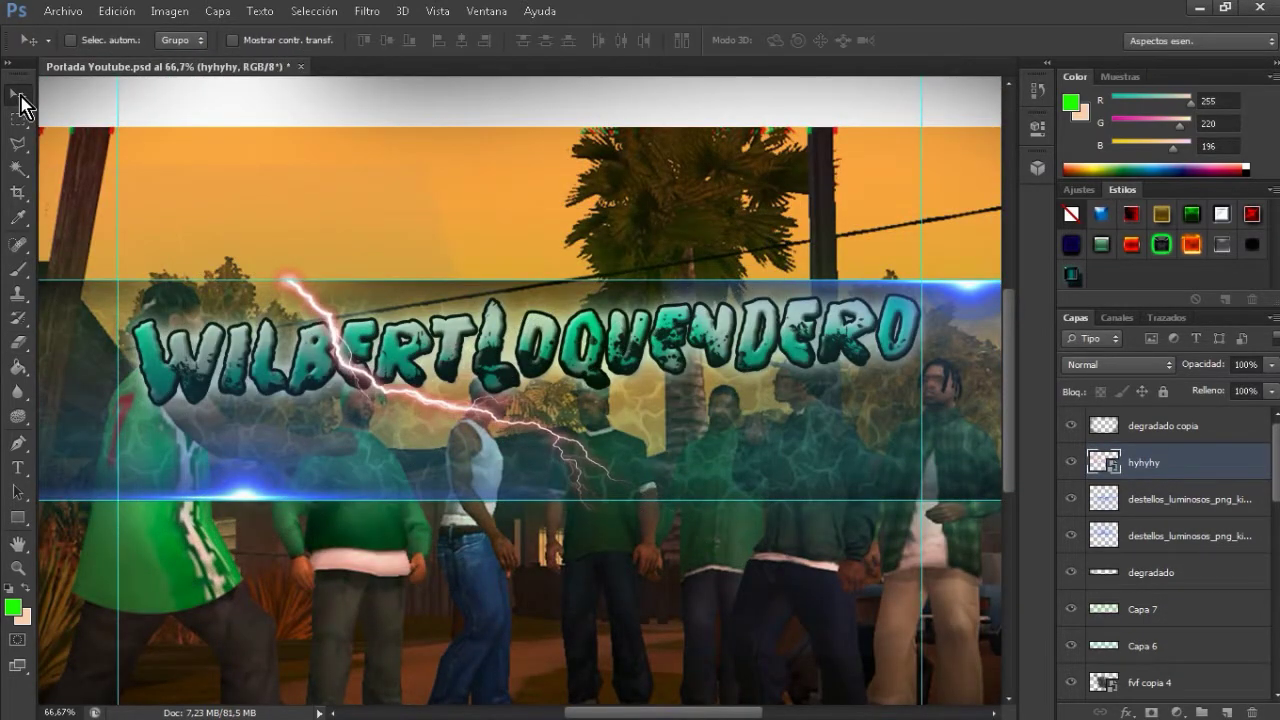
Step: Duplicate the lightning bolt, flip the copy horizontally and position it over the title's right half as a mirror image
{"action": "key", "text": "ctrl+j"}
{"action": "key", "text": "ctrl+t"}
{"action": "right_click", "coordinate": [548, 357]}
{"action": "left_click", "coordinate": [610, 625]}
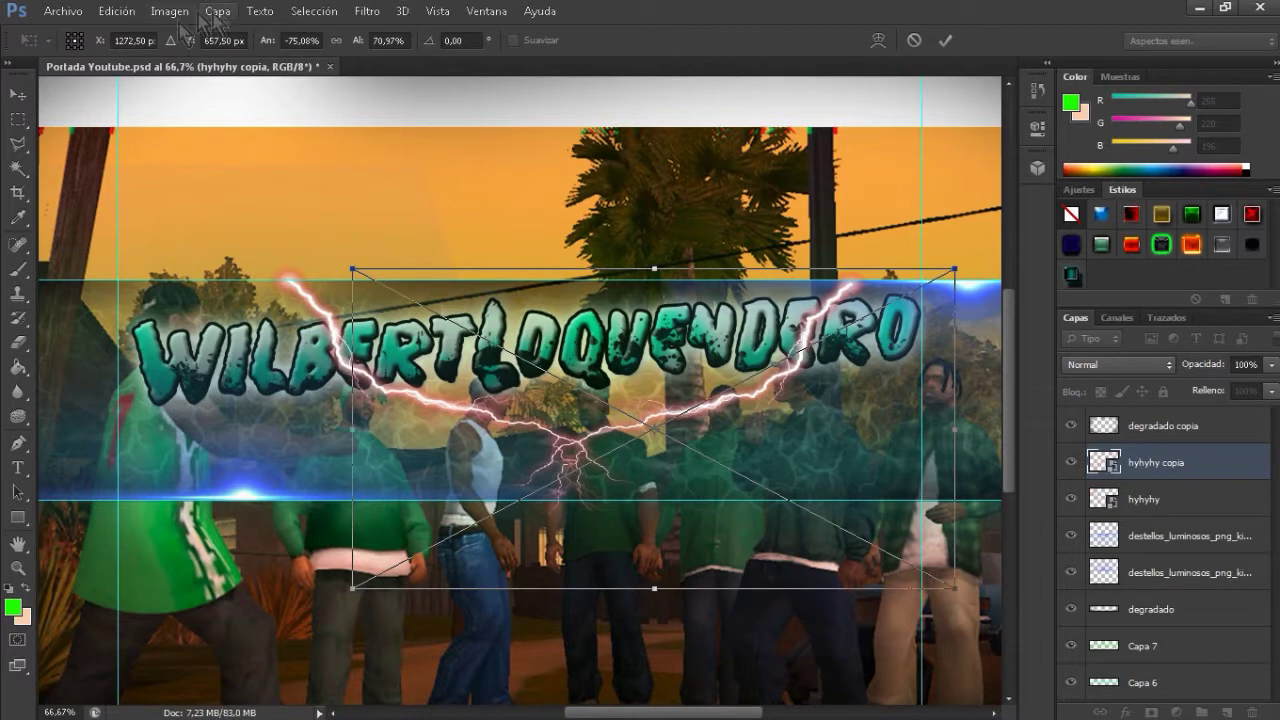
{"action": "left_click", "coordinate": [944, 40]}
Step: Rasterize the two hyhyhy lightning layers and move them directly below the title text layer
{"action": "left_click", "coordinate": [1158, 492]}
{"action": "left_click", "coordinate": [1160, 470], "text": "shift"}
{"action": "left_click_drag", "start_coordinate": [1160, 470], "coordinate": [1158, 680]}
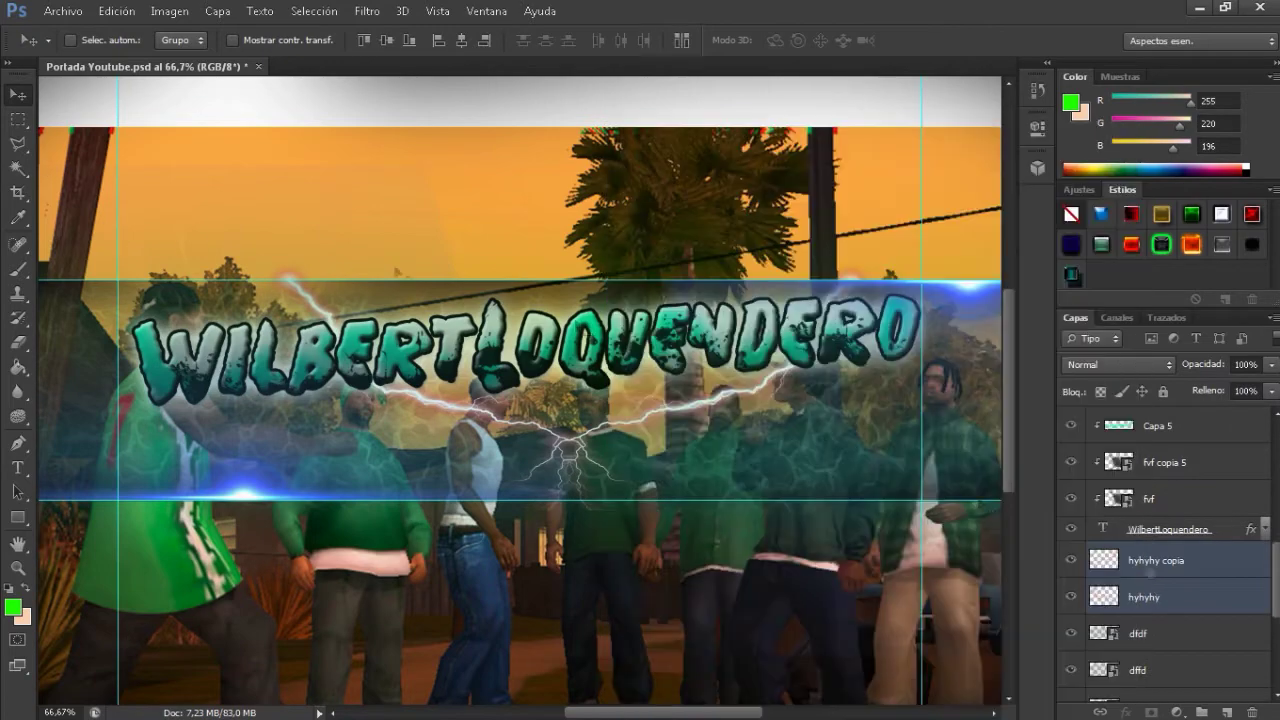
Step: Delete the parts of both hyhyhy lightning layers above the upper guide using a polygonal selection
{"action": "left_click", "coordinate": [18, 143]}
{"action": "left_click", "coordinate": [857, 278]}
{"action": "left_click", "coordinate": [930, 163]}
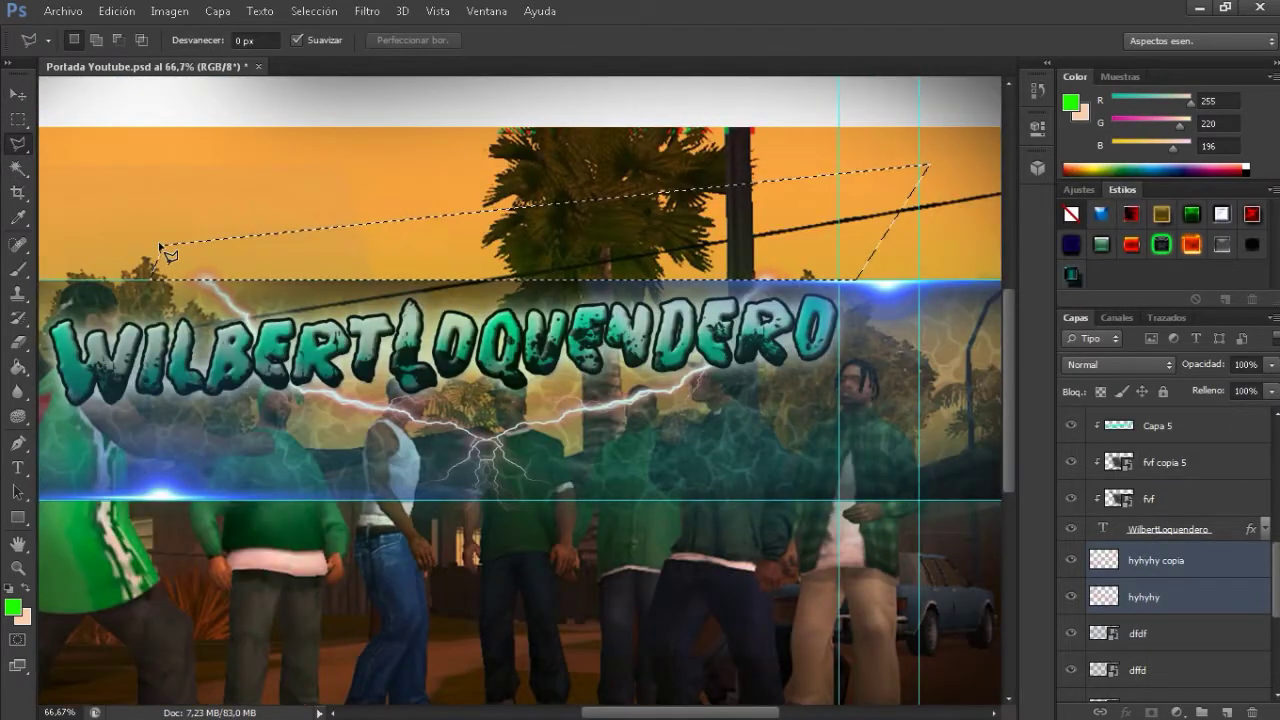
{"action": "left_click", "coordinate": [160, 245]}
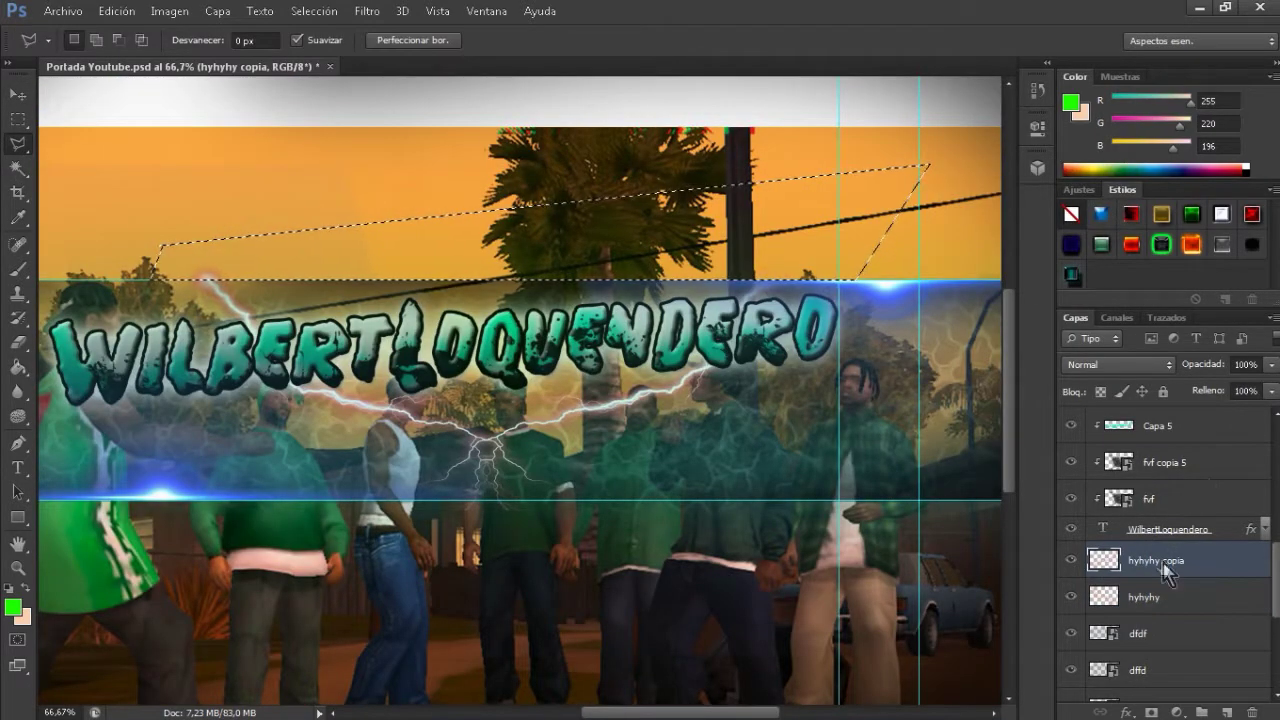
{"action": "left_click", "coordinate": [1150, 597]}
{"action": "key", "text": "ctrl+0"}
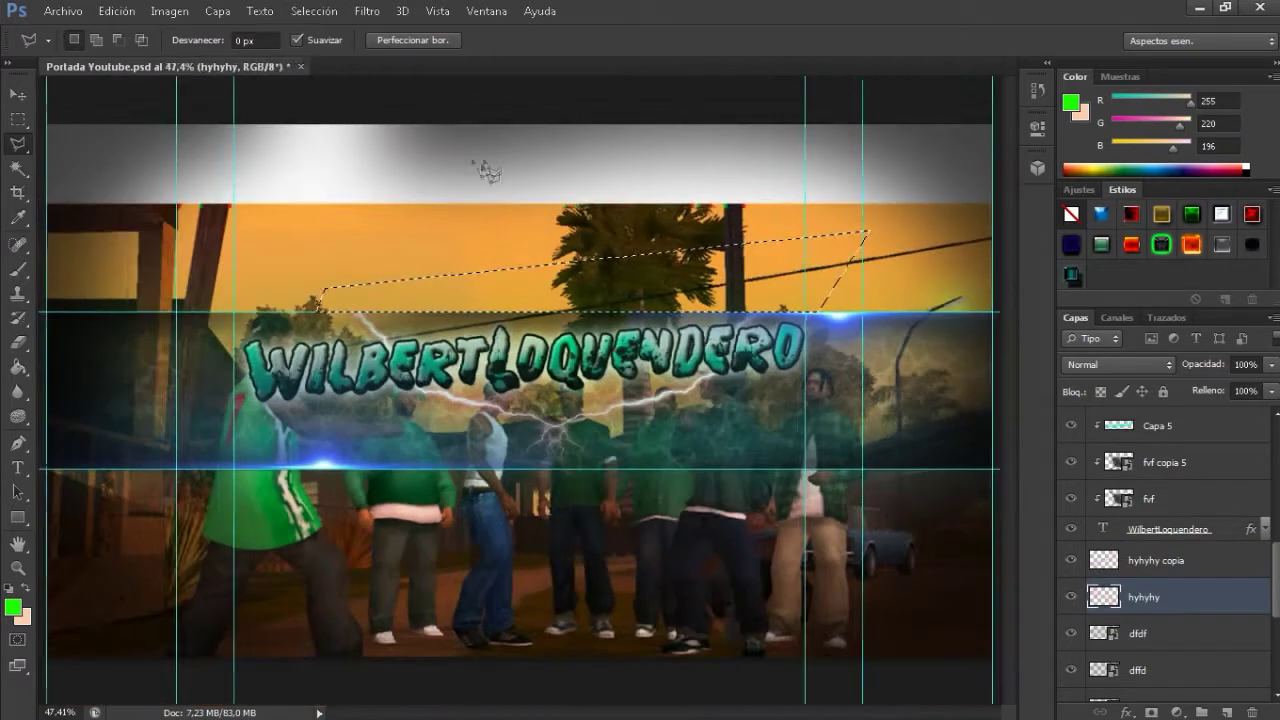
Step: Place the tgtggt.png lightning image over the left end of the banner strip
{"action": "left_click", "coordinate": [62, 11]}
{"action": "left_click", "coordinate": [125, 315]}
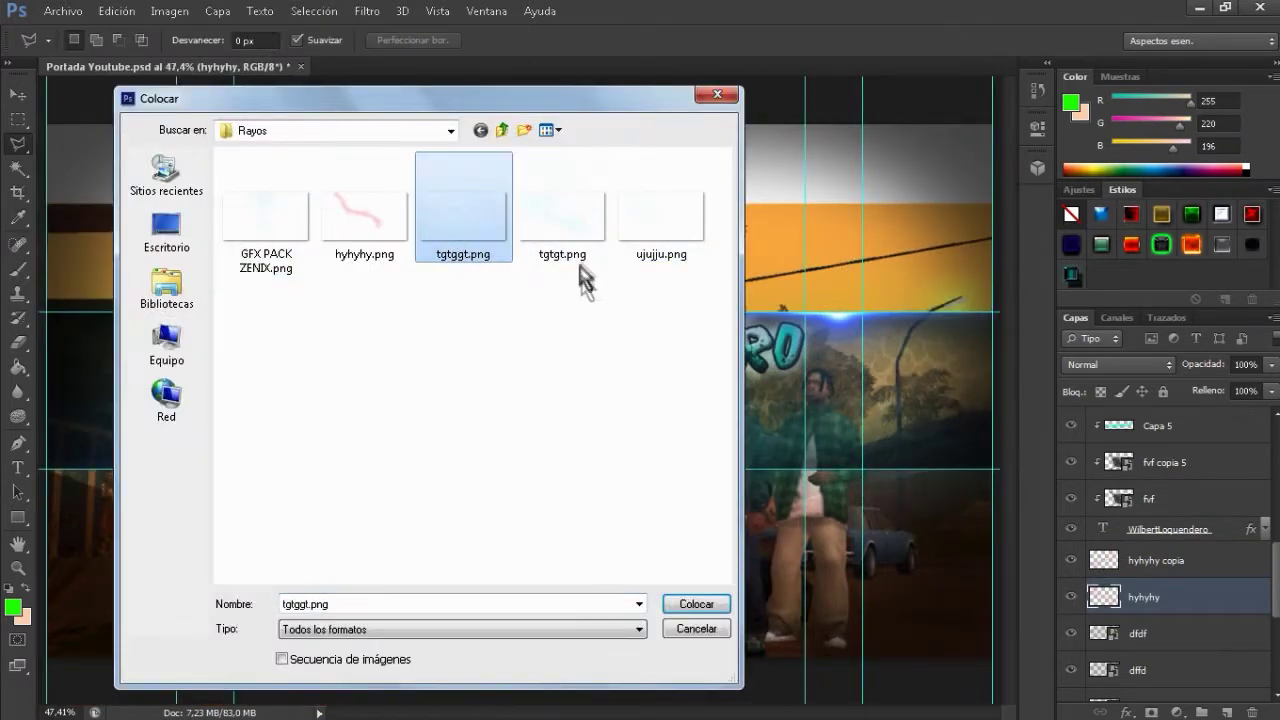
{"action": "key", "text": "Return"}
{"action": "left_click_drag", "start_coordinate": [242, 524], "coordinate": [308, 428]}
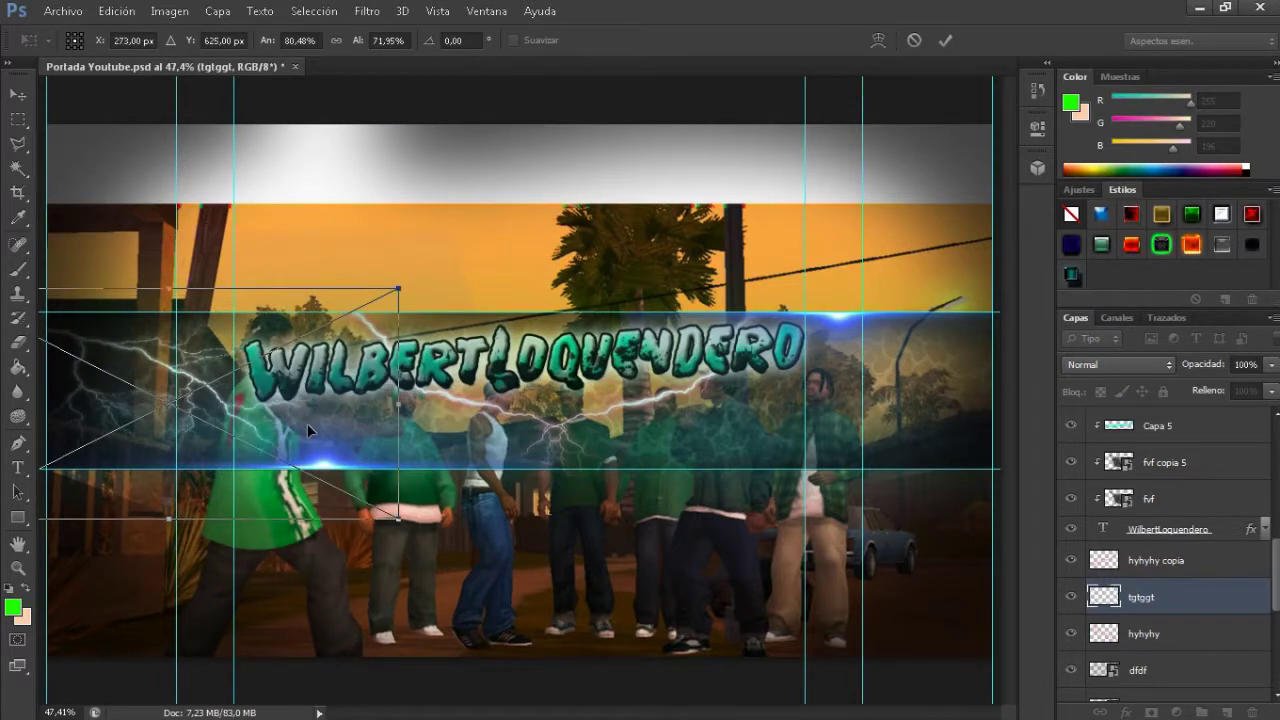
{"action": "left_click", "coordinate": [945, 40]}
Step: Duplicate the tgtggt lightning, flip the copy horizontally and position it over the strip's right end
{"action": "key", "text": "ctrl+j"}
{"action": "key", "text": "ctrl+t"}
{"action": "right_click", "coordinate": [676, 129]}
{"action": "left_click", "coordinate": [737, 391]}
{"action": "mouse_move", "coordinate": [737, 391]}
{"action": "left_mouse_down"}
{"action": "mouse_move", "coordinate": [849, 408]}
{"action": "mouse_move", "coordinate": [892, 376]}
{"action": "left_mouse_up"}
{"action": "key", "text": "Return"}
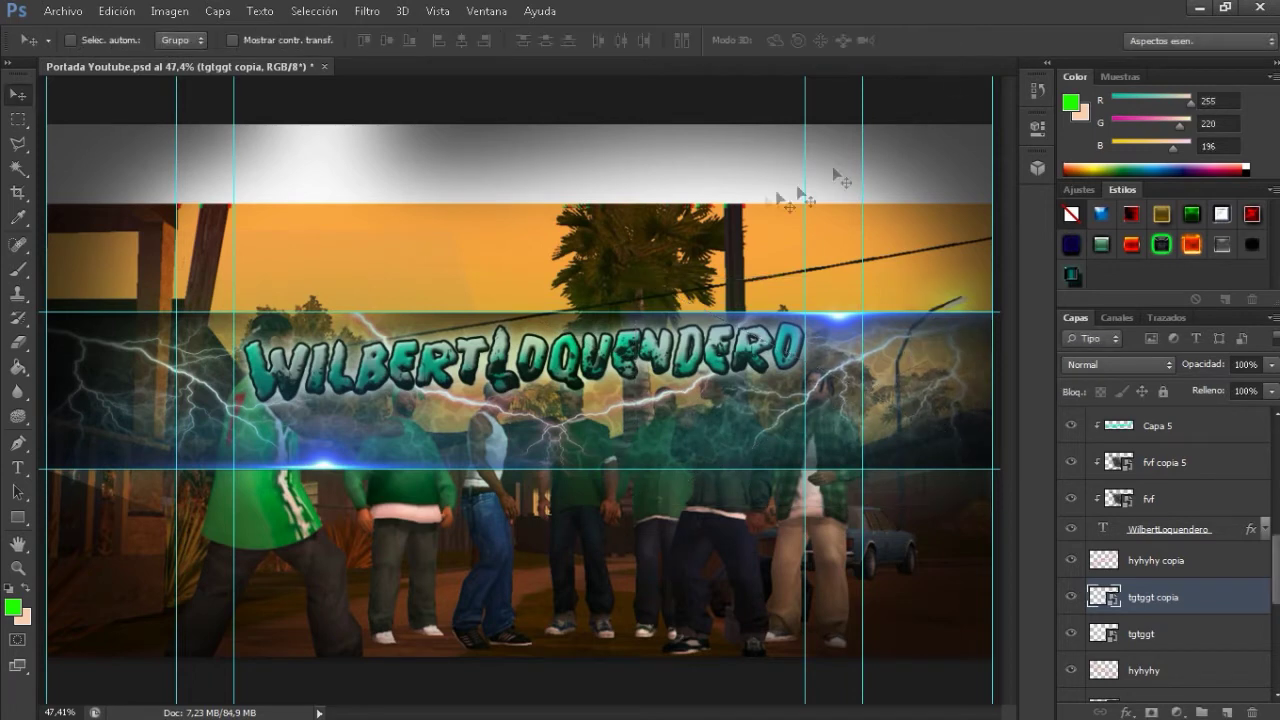
Step: Outline the area below the lower guide at the banner's right end, rasterize the tgtggt copia layer and clear the selection
{"action": "key", "text": "l"}
{"action": "double_click", "coordinate": [700, 470]}
{"action": "key", "text": "Delete"}
{"action": "key", "text": "Return"}
{"action": "right_click", "coordinate": [1100, 597]}
{"action": "left_click", "coordinate": [825, 257]}
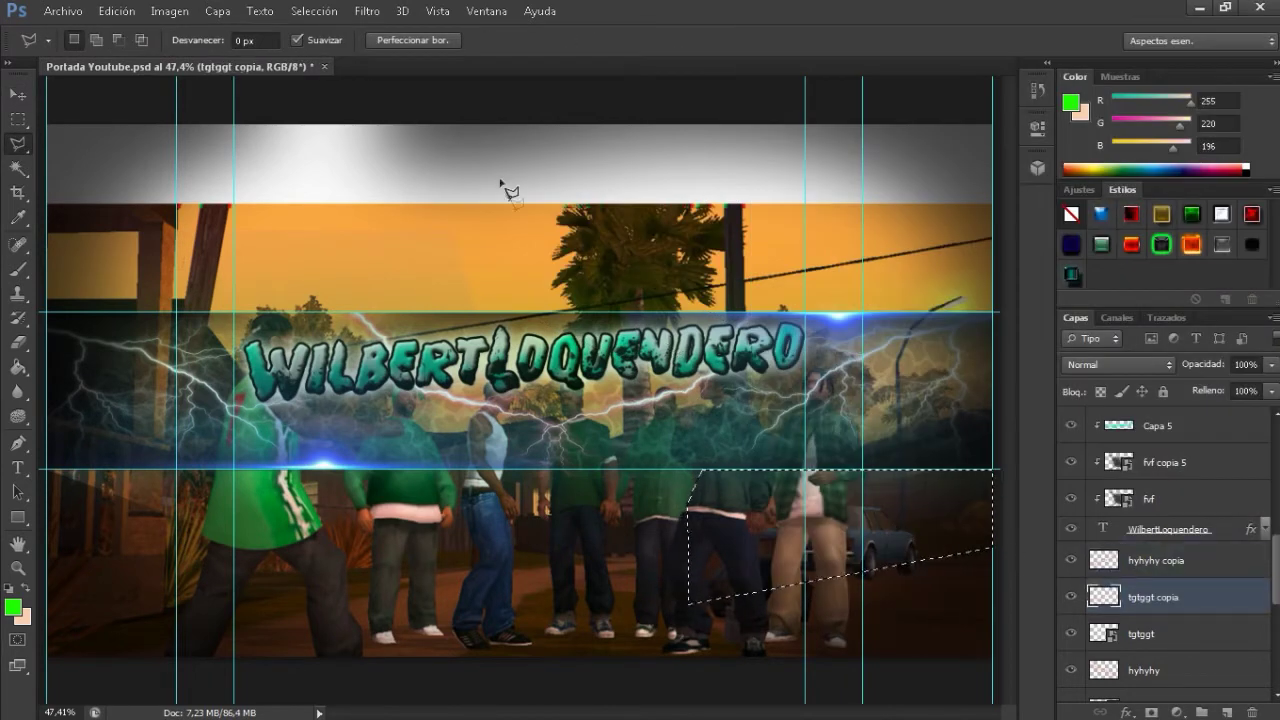
{"action": "left_click", "coordinate": [314, 11]}
{"action": "key", "text": "alt+bracketright"}
{"action": "left_click", "coordinate": [414, 51]}
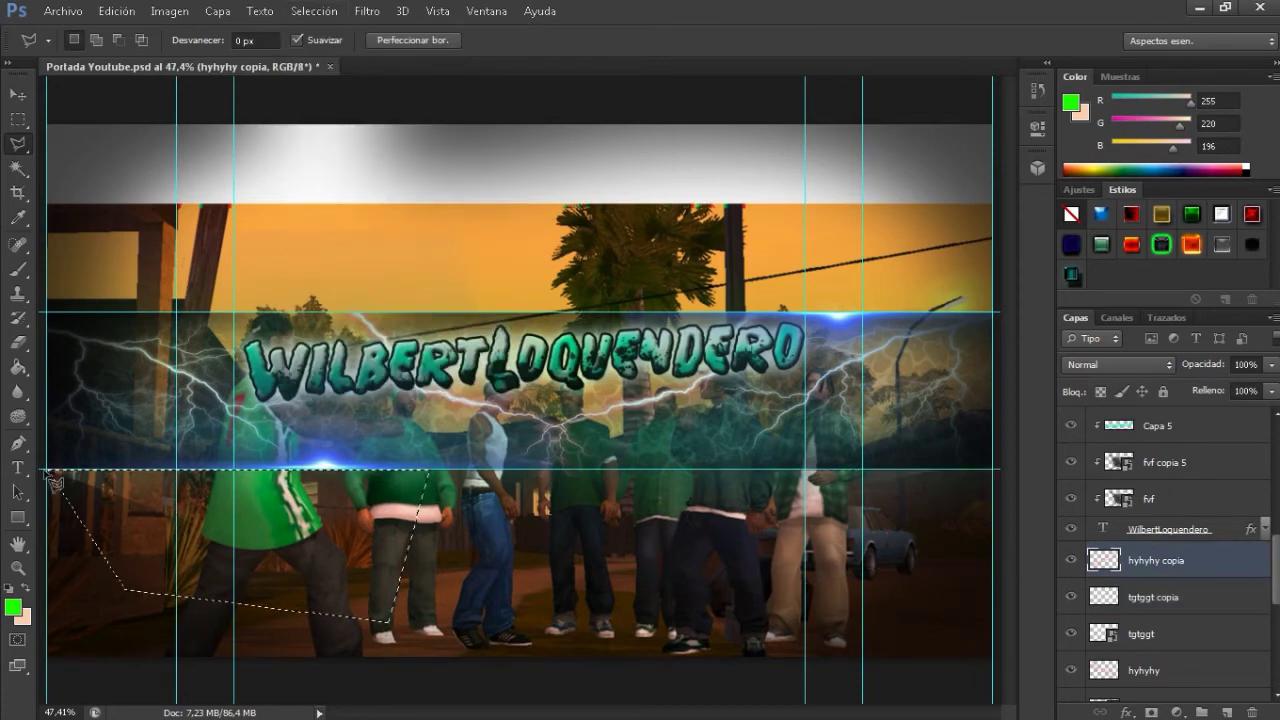
Step: Try to trim the lightning below the lower guide at the banner's left end on the hyhyhy copia and tgtggt copia layers
{"action": "right_click", "coordinate": [1157, 565]}
{"action": "key", "text": "Escape"}
{"action": "left_click", "coordinate": [1160, 605]}
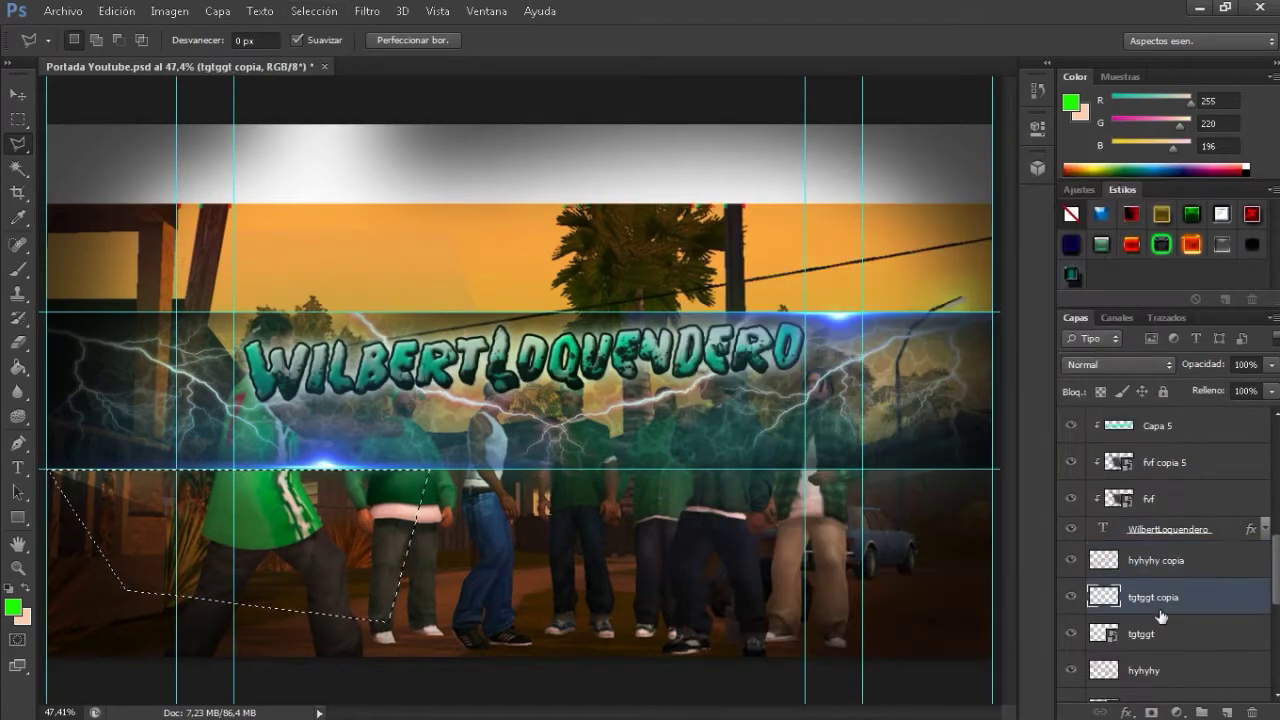
{"action": "left_click", "coordinate": [314, 11]}
{"action": "left_click", "coordinate": [414, 51]}
{"action": "key", "text": "alt+bracketright"}
{"action": "left_click", "coordinate": [18, 94]}
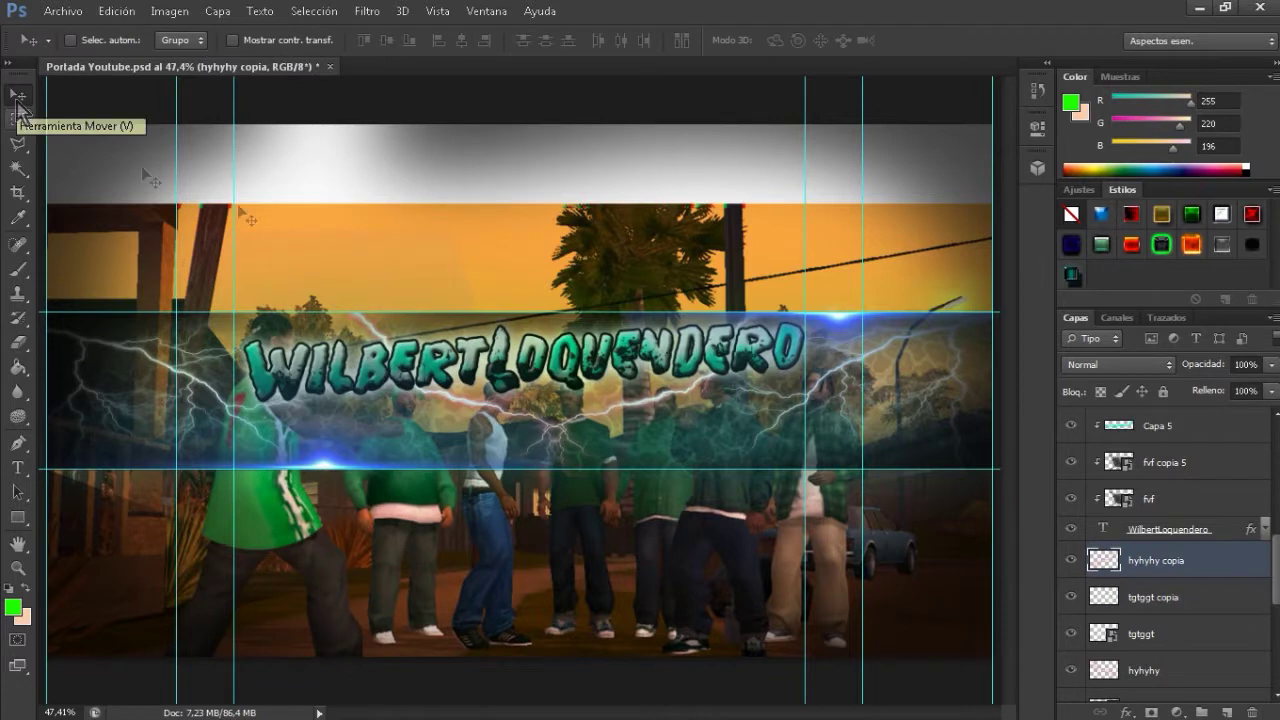
Step: Rasterize the tgtggt layer and delete its part below the lower guide with a polygonal selection
{"action": "scroll", "coordinate": [1168, 560], "scroll_direction": "down", "scroll_amount": 2}
{"action": "left_click", "coordinate": [1168, 561]}
{"action": "right_click", "coordinate": [1167, 564]}
{"action": "left_click", "coordinate": [700, 377]}
{"action": "key", "text": "l"}
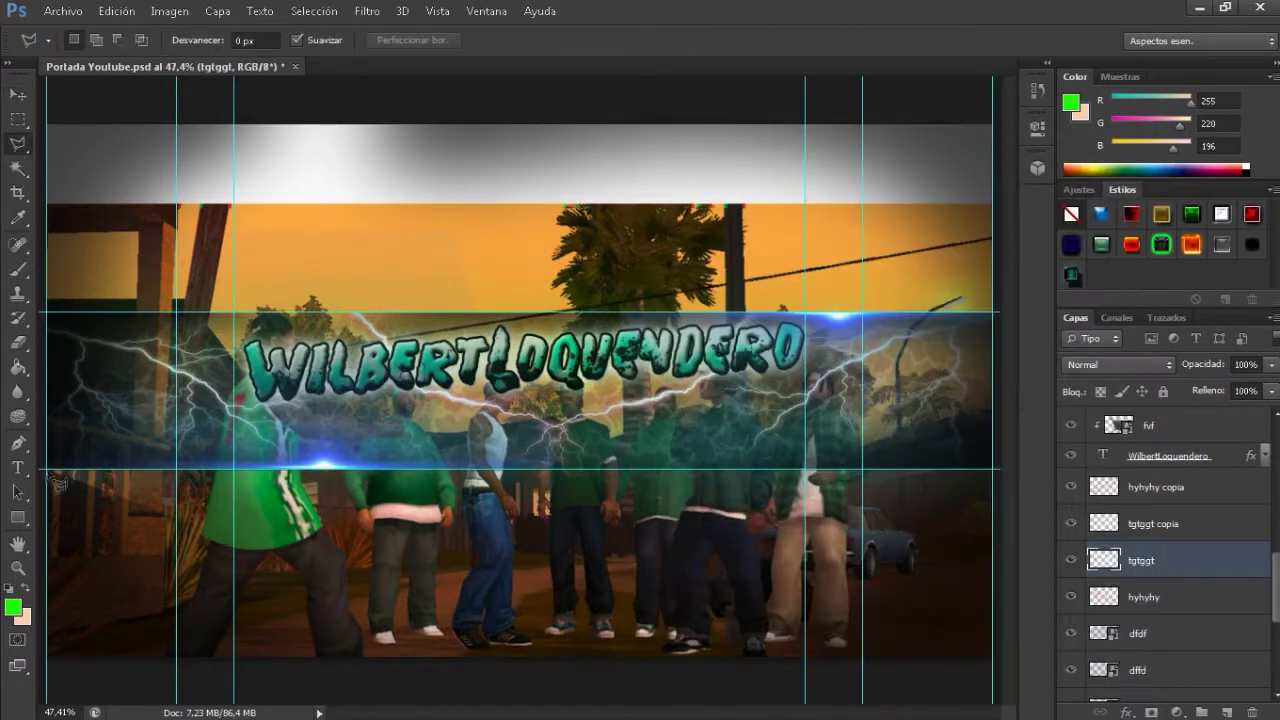
Step: Finish trimming the tgtggt copia lightning layer below the lower guide and clear the selection
{"action": "left_click", "coordinate": [1090, 536]}
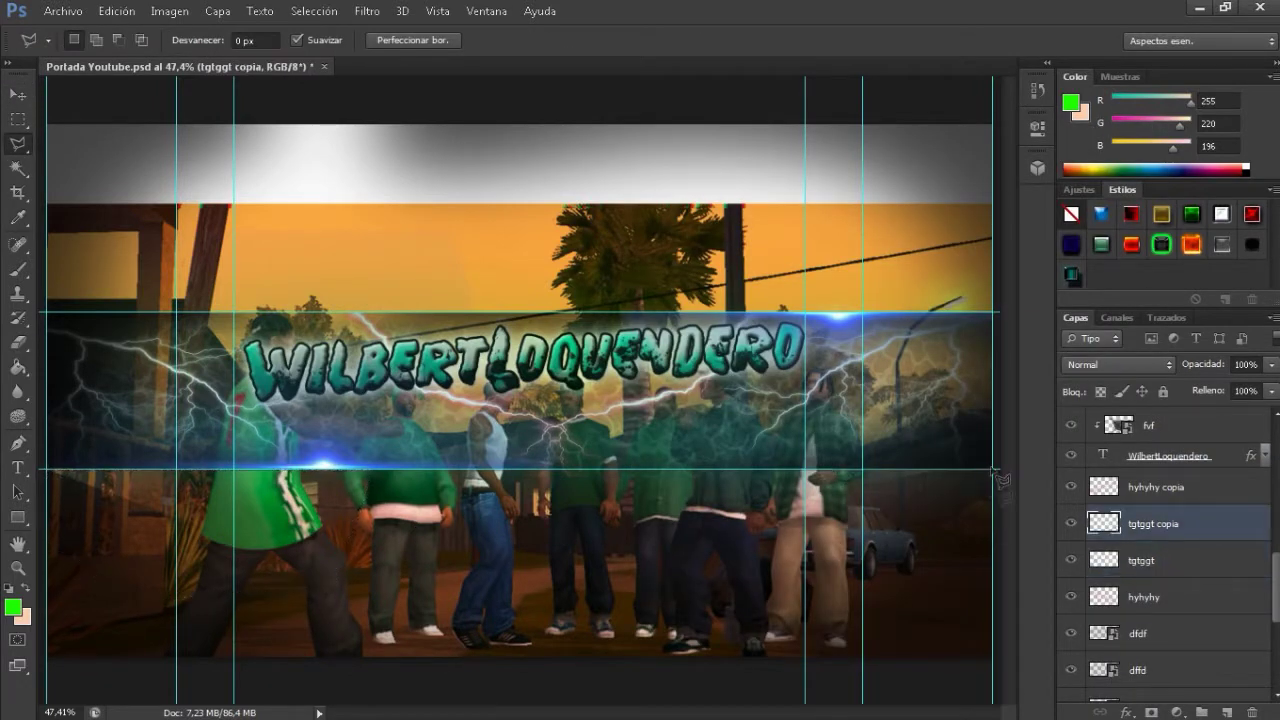
{"action": "left_click", "coordinate": [314, 11]}
{"action": "left_click", "coordinate": [348, 50]}
Step: Place the GTA_San_Andreas_Logo image and scale it down to fit between the title and the lower guide
{"action": "left_click", "coordinate": [65, 10]}
{"action": "left_click", "coordinate": [129, 316]}
{"action": "double_click", "coordinate": [534, 491]}
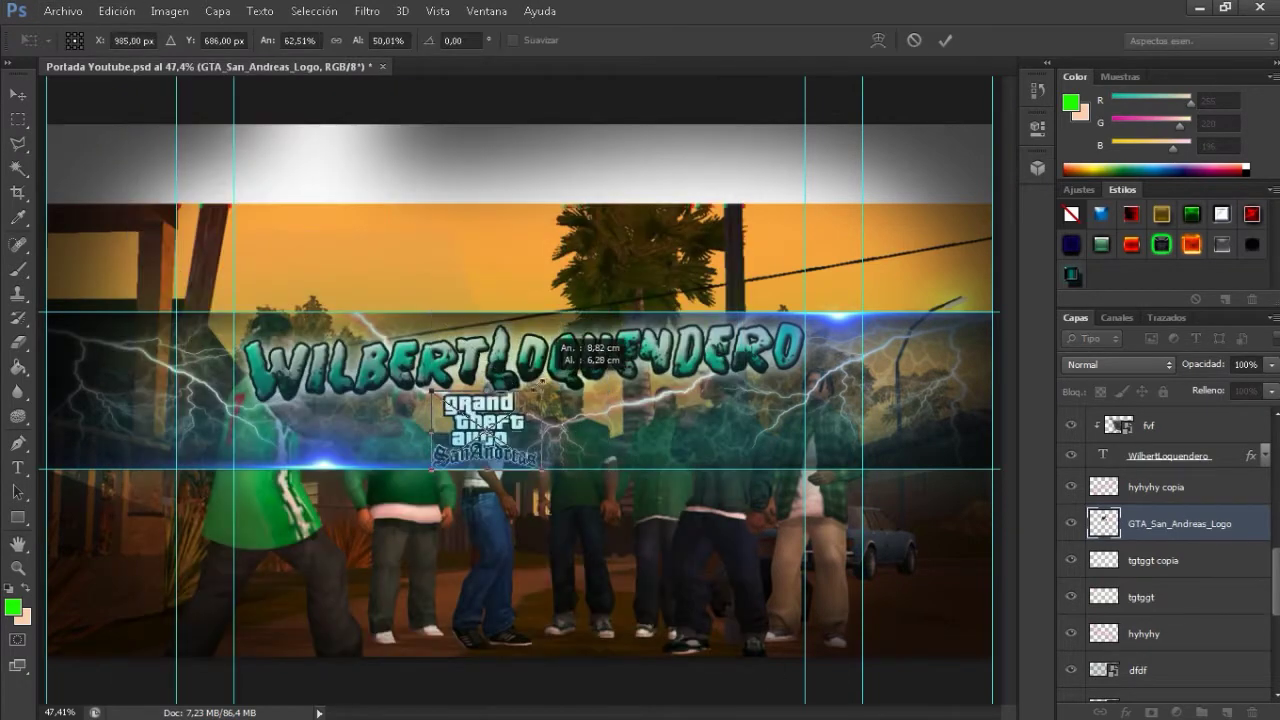
{"action": "key", "text": "ctrl+plus"}
{"action": "key", "text": "ctrl+plus"}
{"action": "key", "text": "ctrl+plus"}
{"action": "key", "text": "ctrl+plus"}
{"action": "key", "text": "Return"}
Step: Nudge the San Andreas logo so that it sits centred beneath the title, just above the lower guide
{"action": "left_click", "coordinate": [18, 94]}
{"action": "key", "text": "shift+Right"}
{"action": "key", "text": "shift+Right"}
{"action": "key", "text": "Up"}
{"action": "key", "text": "Up"}
{"action": "key", "text": "Up"}
{"action": "key", "text": "Up"}
{"action": "key", "text": "Up"}
{"action": "scroll", "coordinate": [1108, 532], "scroll_direction": "down", "scroll_amount": 1}
Step: Lower the GTA_San_Andreas_Logo layer in the stack to just above the bffb layer
{"action": "key", "text": "ctrl+bracketleft"}
{"action": "key", "text": "ctrl+bracketleft"}
{"action": "key", "text": "ctrl+bracketleft"}
{"action": "key", "text": "ctrl+bracketleft"}
{"action": "key", "text": "ctrl+bracketleft"}
{"action": "key", "text": "ctrl+bracketleft"}
{"action": "key", "text": "ctrl+bracketleft"}
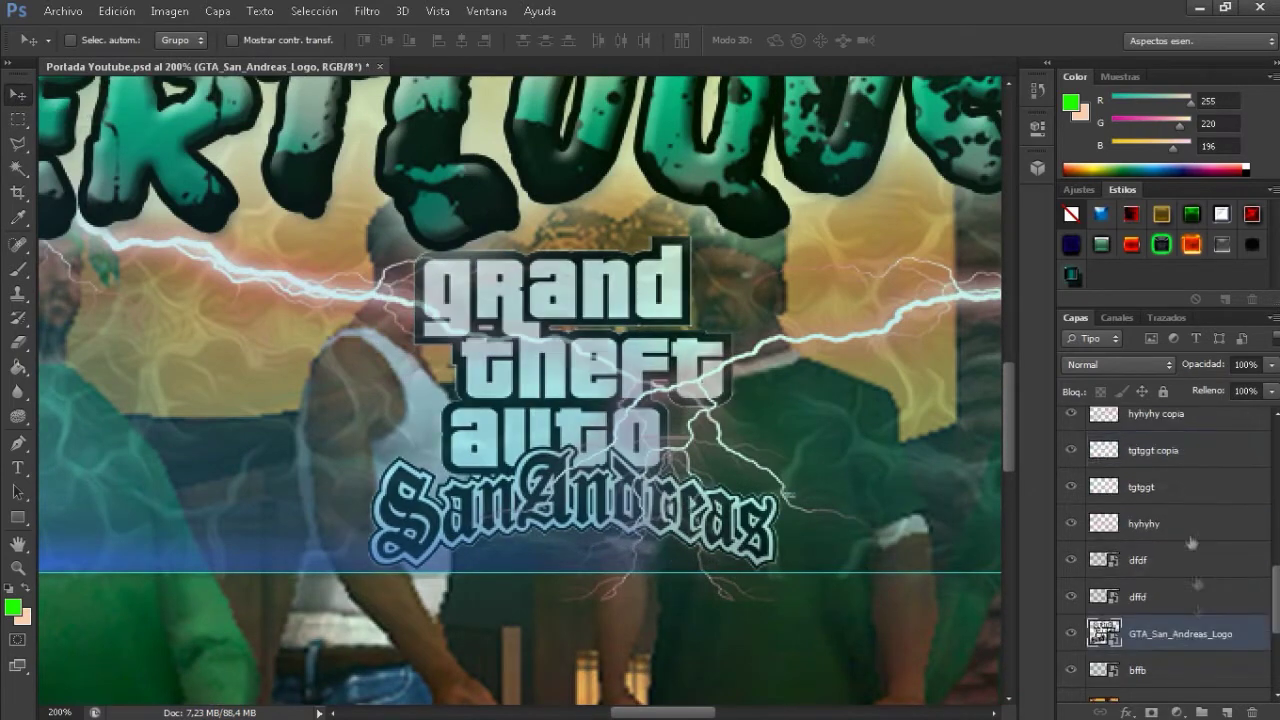
{"action": "key", "text": "ctrl+minus"}
Step: Enable Sombra paralela on the San Andreas logo, and try Bisel y relieve at 16 px size and softening before disabling it
{"action": "double_click", "coordinate": [1196, 497]}
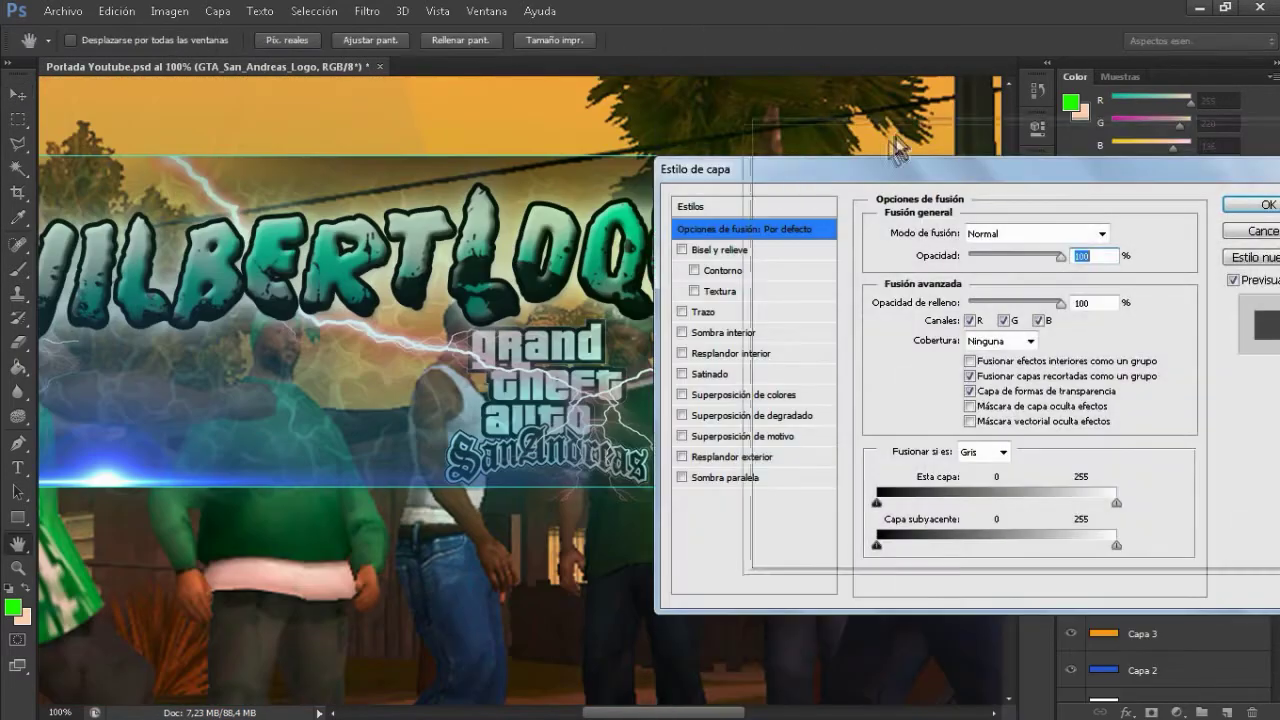
{"action": "left_click", "coordinate": [796, 269]}
{"action": "left_click", "coordinate": [813, 207]}
{"action": "key", "text": "Tab"}
{"action": "key", "text": "shift+Up"}
{"action": "key", "text": "shift+Up"}
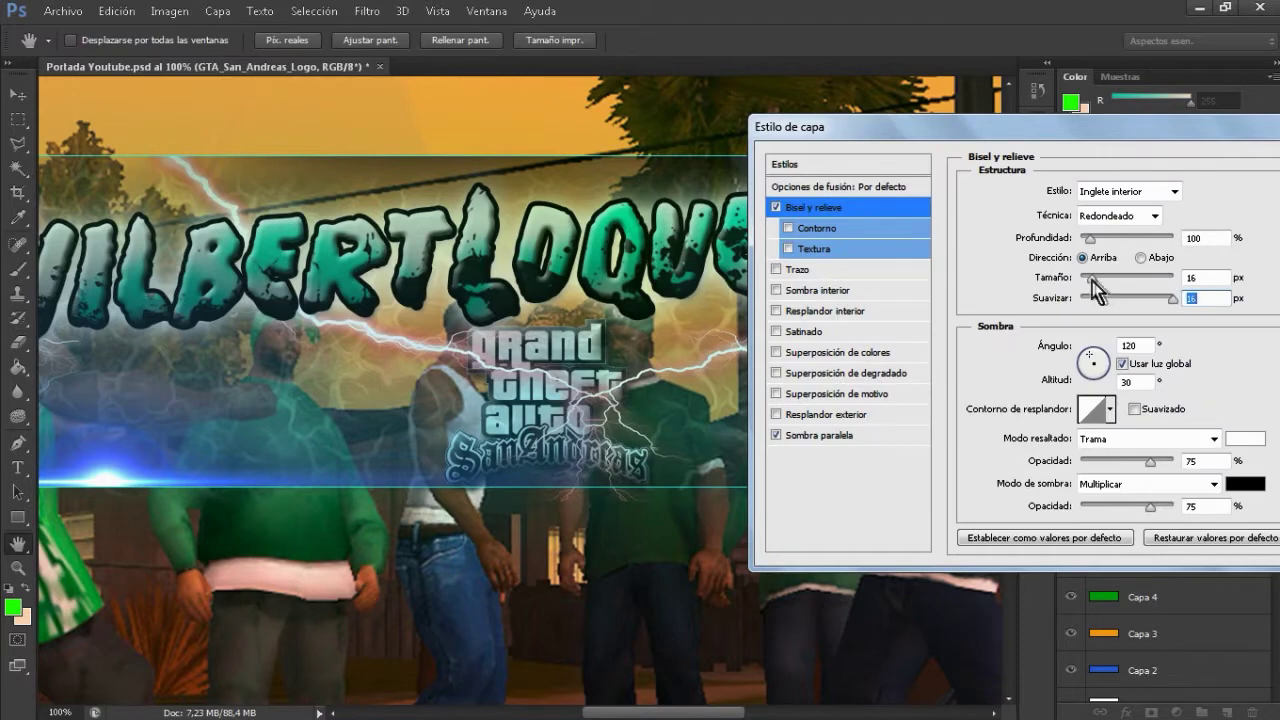
{"action": "left_click", "coordinate": [777, 208]}
Step: Add a Resplandor exterior to the San Andreas logo, trying green before choosing a pale glow colour, and apply the styles
{"action": "left_click", "coordinate": [824, 414]}
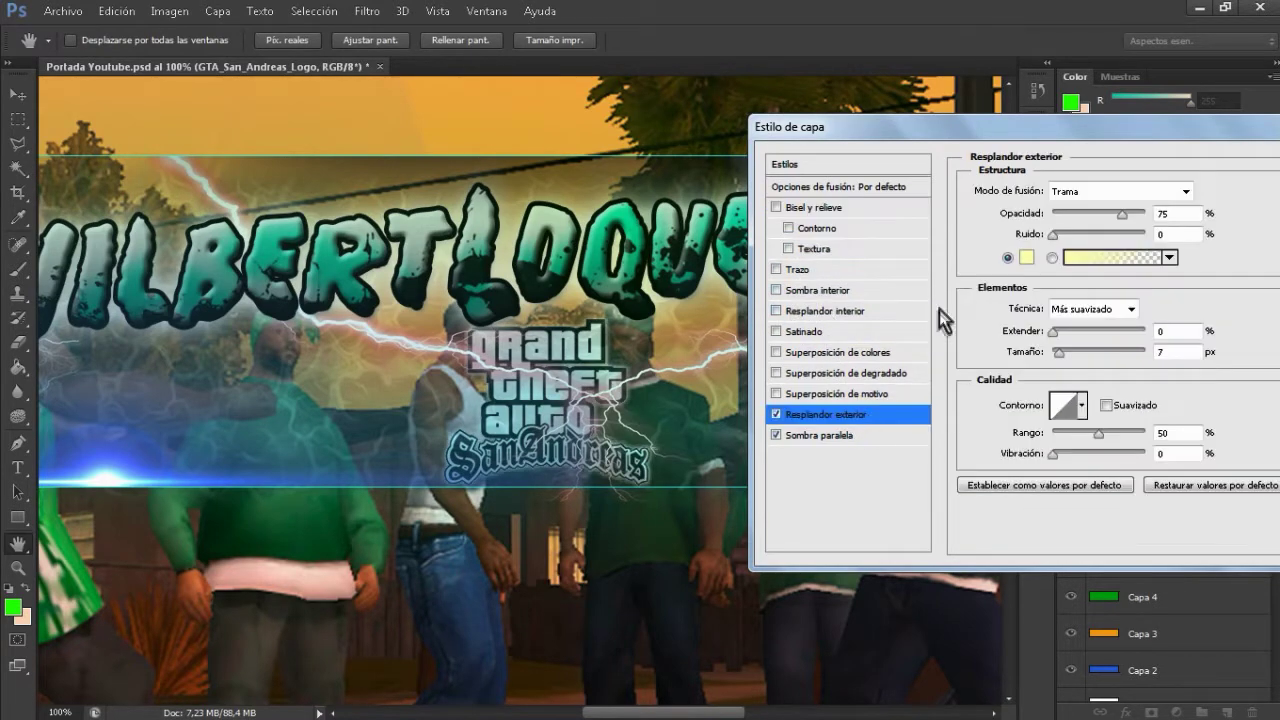
{"action": "left_click", "coordinate": [930, 337]}
{"action": "left_click_drag", "start_coordinate": [949, 240], "coordinate": [935, 395]}
{"action": "left_click", "coordinate": [1111, 224]}
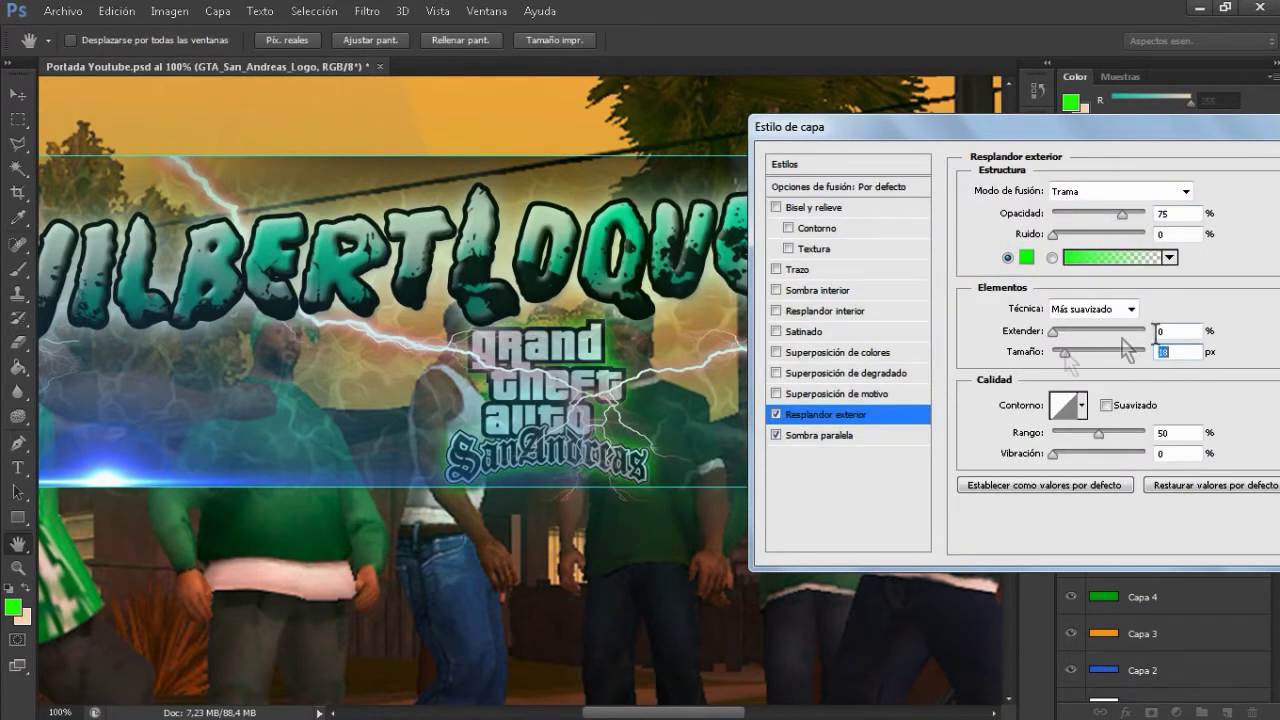
{"action": "left_click", "coordinate": [1040, 262]}
{"action": "left_click", "coordinate": [1111, 224]}
{"action": "key", "text": "Return"}
Step: Raise the GTA_San_Andreas_Logo layer above the lightning layers, directly below the title text layer
{"action": "scroll", "coordinate": [1185, 527], "scroll_direction": "up", "scroll_amount": 1}
{"action": "scroll", "coordinate": [1185, 527], "scroll_direction": "down", "scroll_amount": 1}
{"action": "scroll", "coordinate": [1163, 525], "scroll_direction": "up", "scroll_amount": 1}
{"action": "key", "text": "ctrl+bracketright"}
{"action": "key", "text": "ctrl+bracketright"}
{"action": "key", "text": "ctrl+bracketright"}
{"action": "key", "text": "ctrl+bracketright"}
{"action": "key", "text": "ctrl+bracketright"}
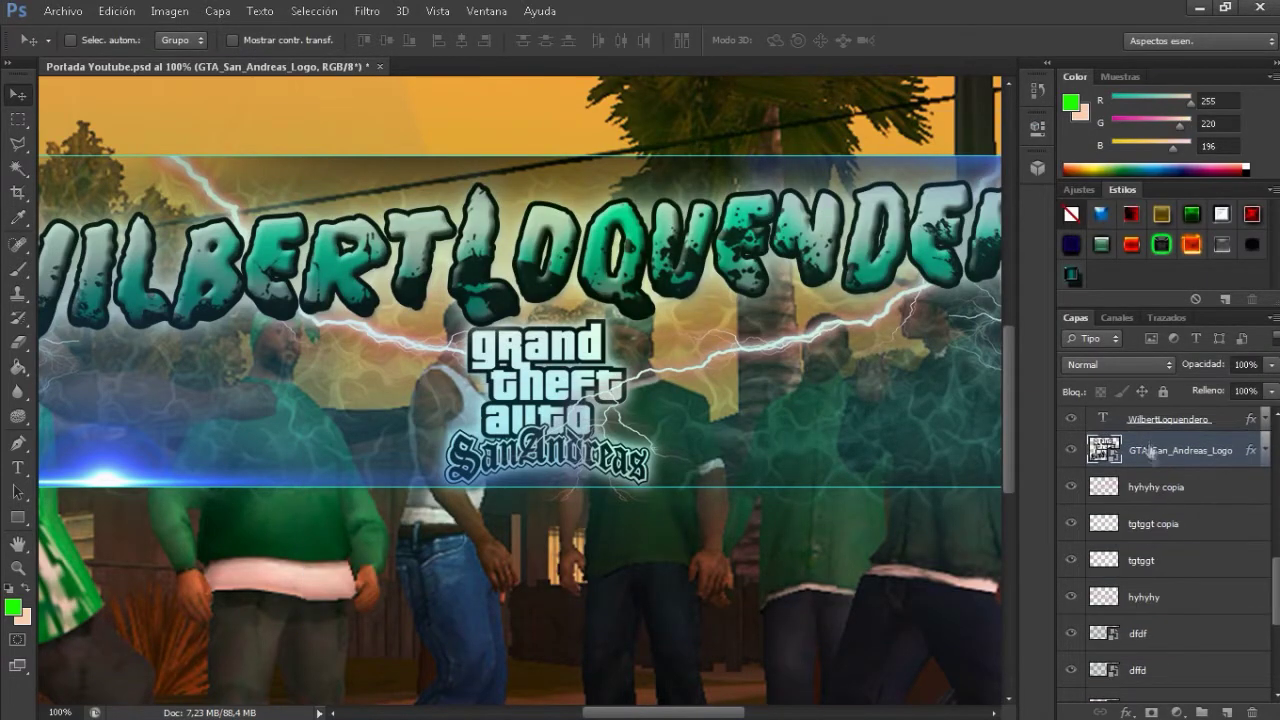
{"action": "scroll", "coordinate": [1150, 447], "scroll_direction": "up", "scroll_amount": 1}
{"action": "key", "text": "ctrl+bracketright"}
{"action": "key", "text": "ctrl+bracketleft"}
{"action": "scroll", "coordinate": [1155, 515], "scroll_direction": "down", "scroll_amount": 3}
{"action": "scroll", "coordinate": [1160, 520], "scroll_direction": "down", "scroll_amount": 4}
Step: Restack the hyhyhy copia and hyhyhy lightning layers between the dfdf and dffd layers
{"action": "left_click", "coordinate": [1160, 487]}
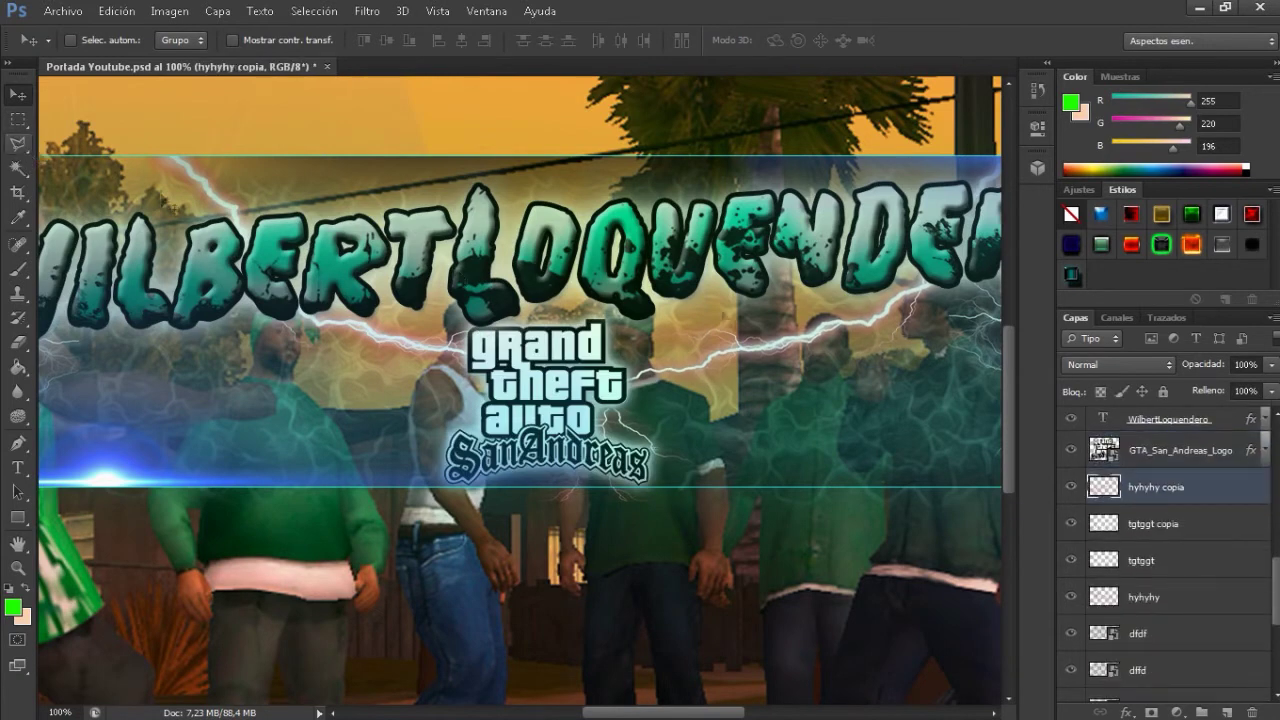
{"action": "left_click", "coordinate": [1134, 522]}
{"action": "left_click", "coordinate": [1190, 490]}
{"action": "key", "text": "ctrl+bracketleft"}
{"action": "key", "text": "ctrl+bracketleft"}
{"action": "key", "text": "ctrl+bracketleft"}
{"action": "key", "text": "ctrl+bracketleft"}
{"action": "key", "text": "ctrl+bracketleft"}
{"action": "scroll", "coordinate": [1172, 537], "scroll_direction": "up", "scroll_amount": 1}
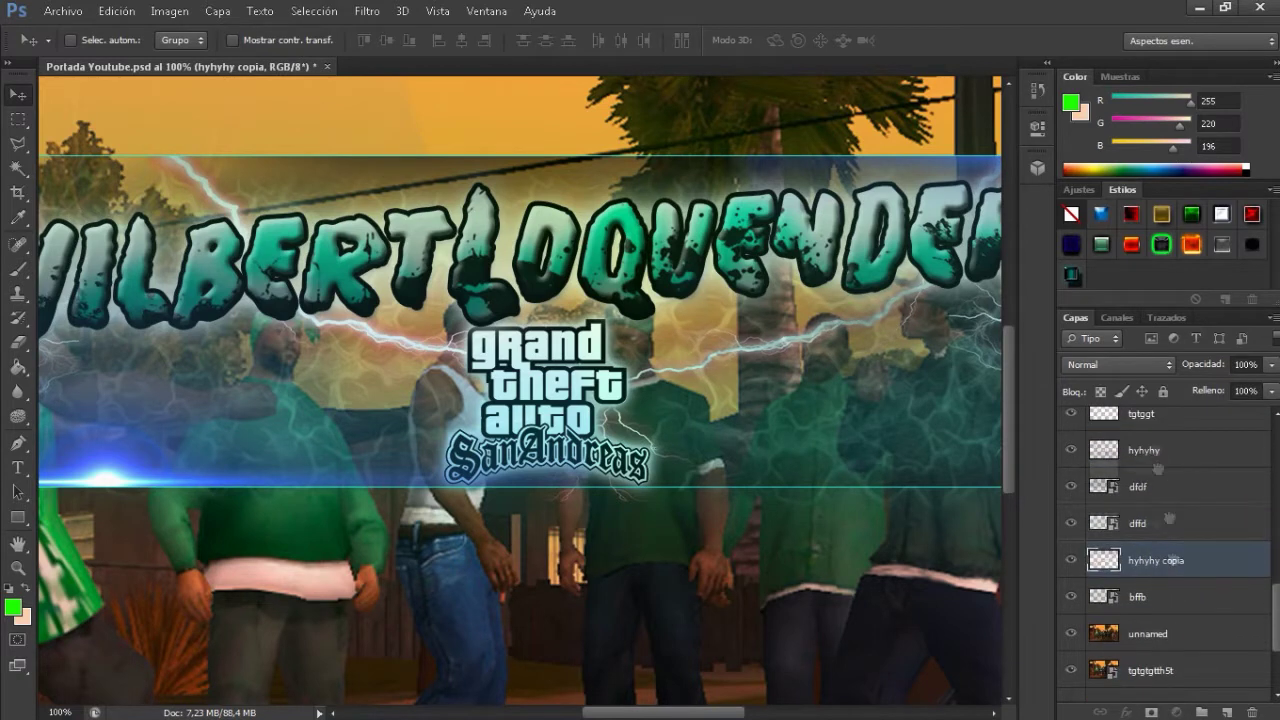
{"action": "left_click_drag", "start_coordinate": [1172, 567], "coordinate": [1157, 440]}
{"action": "left_click_drag", "start_coordinate": [1169, 538], "coordinate": [1158, 479]}
{"action": "key", "text": "ctrl+minus"}
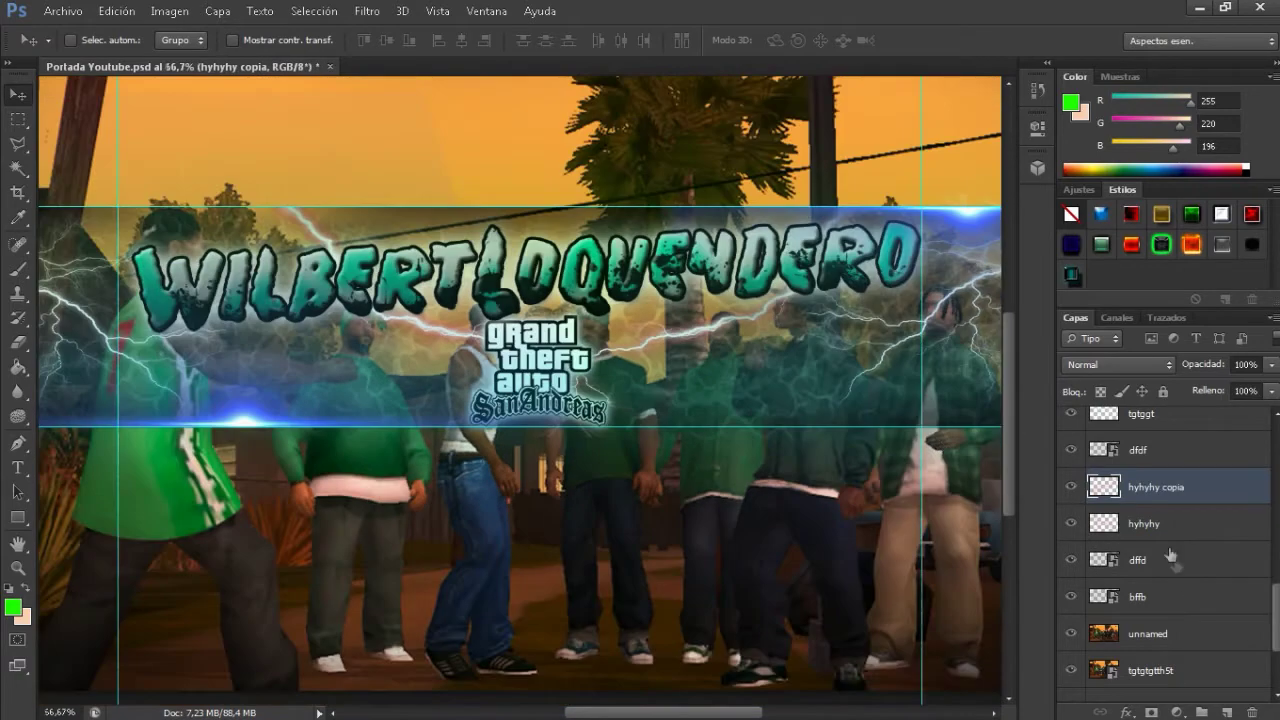
Step: Try to move the tgtggt copia lightning layer below the dfdf layer
{"action": "left_click", "coordinate": [1169, 549]}
{"action": "left_click", "coordinate": [1156, 604]}
{"action": "scroll", "coordinate": [1156, 600], "scroll_direction": "up", "scroll_amount": 2}
{"action": "left_click", "coordinate": [1150, 560]}
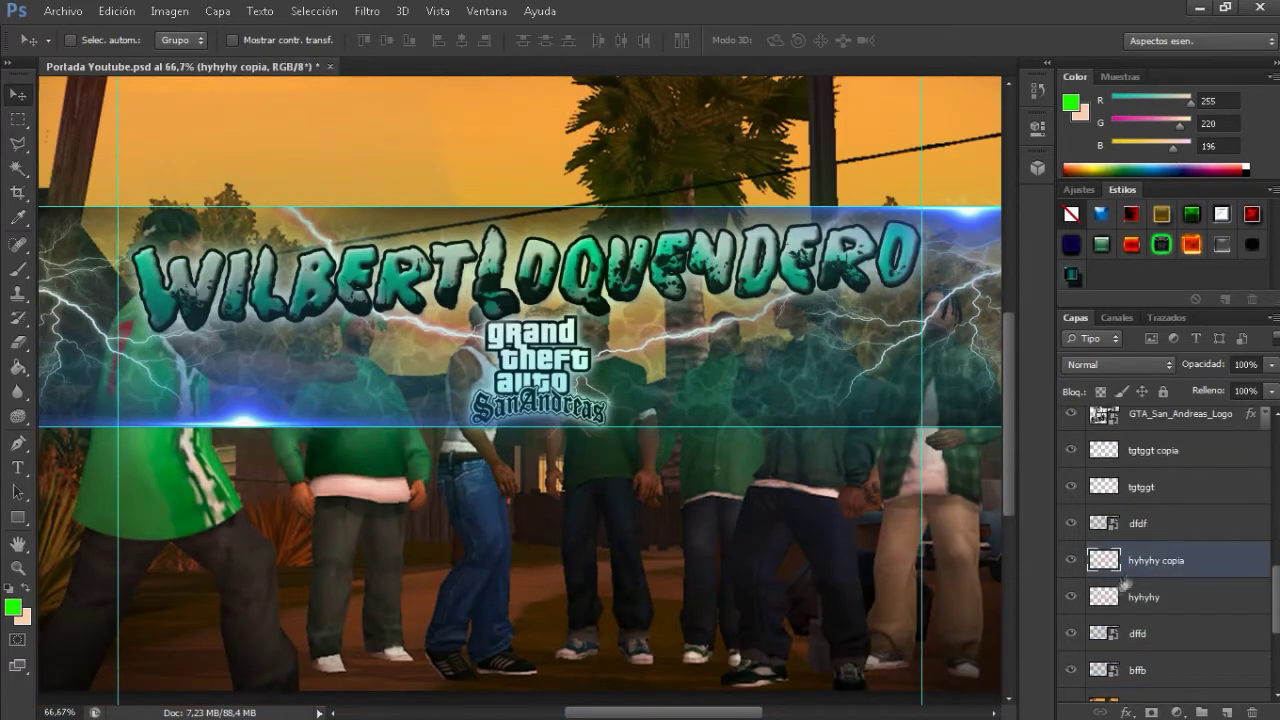
{"action": "scroll", "coordinate": [1140, 555], "scroll_direction": "up", "scroll_amount": 3}
{"action": "left_click", "coordinate": [1158, 565]}
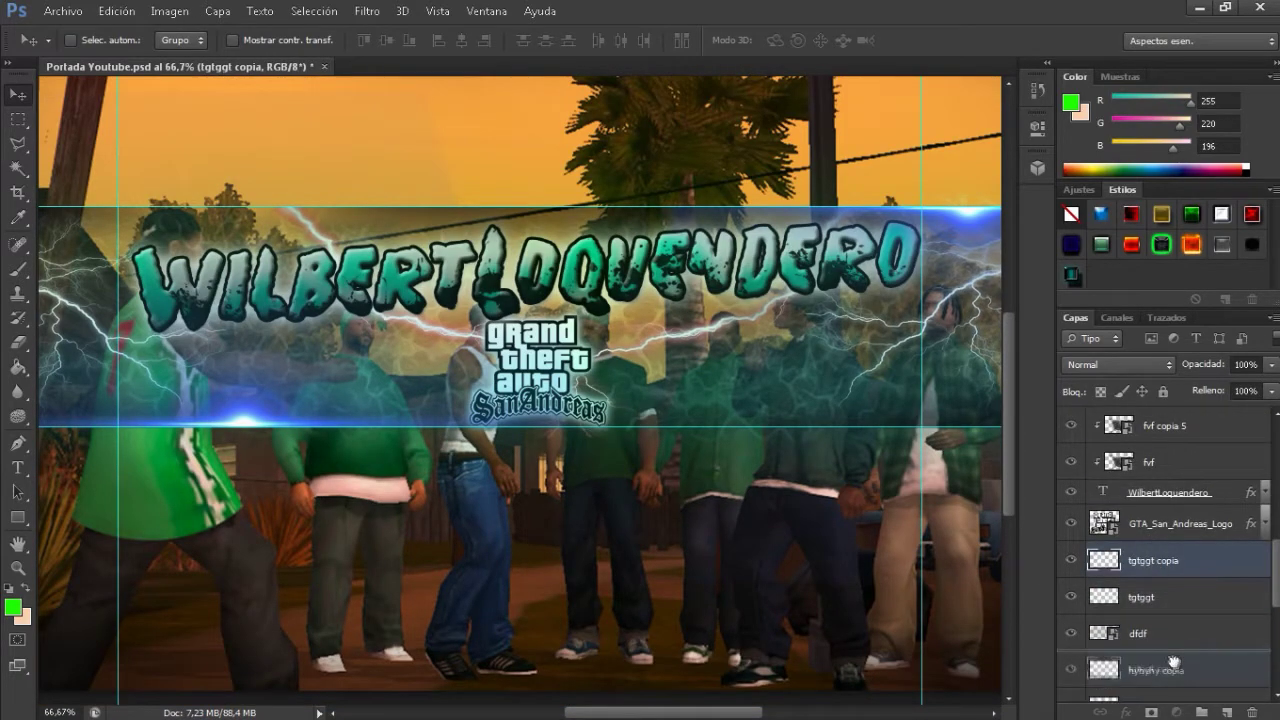
{"action": "scroll", "coordinate": [1166, 560], "scroll_direction": "up", "scroll_amount": 5}
{"action": "left_click", "coordinate": [1187, 468]}
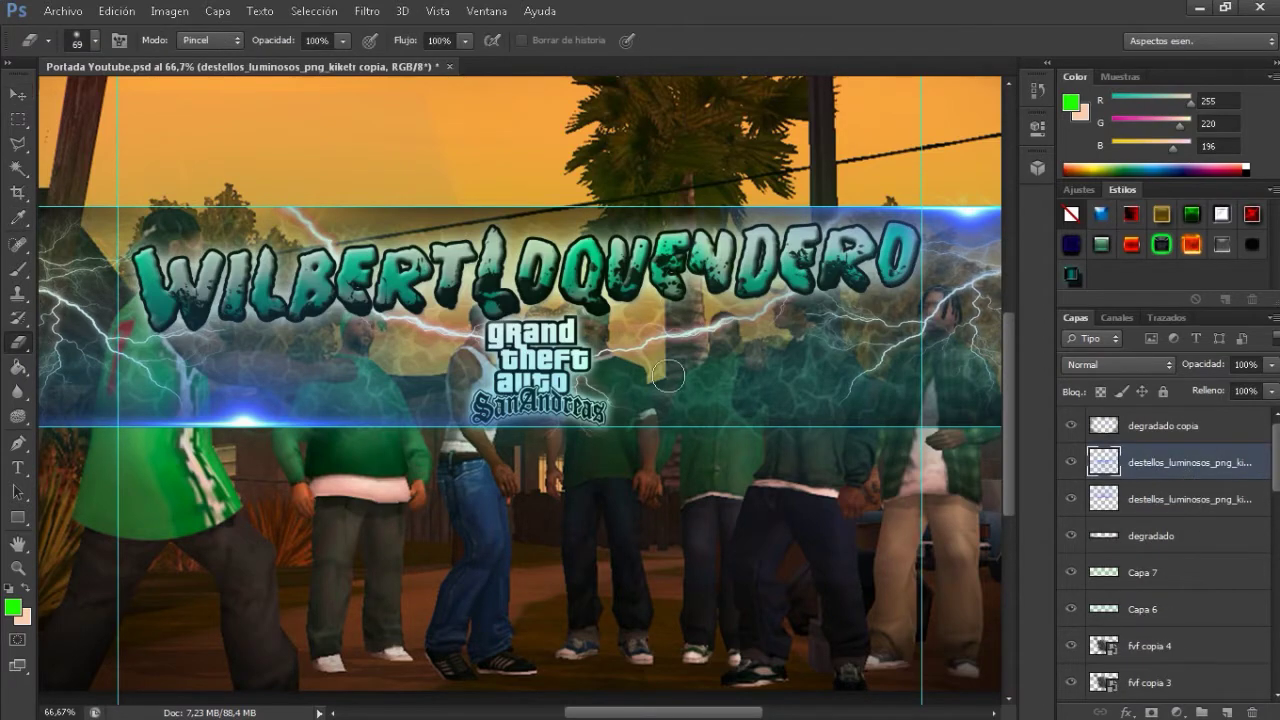
{"action": "scroll", "coordinate": [666, 694], "scroll_direction": "left", "scroll_amount": 3}
{"action": "left_click", "coordinate": [63, 11]}
{"action": "left_click", "coordinate": [137, 313]}
{"action": "double_click", "coordinate": [436, 236]}
{"action": "double_click", "coordinate": [651, 245]}
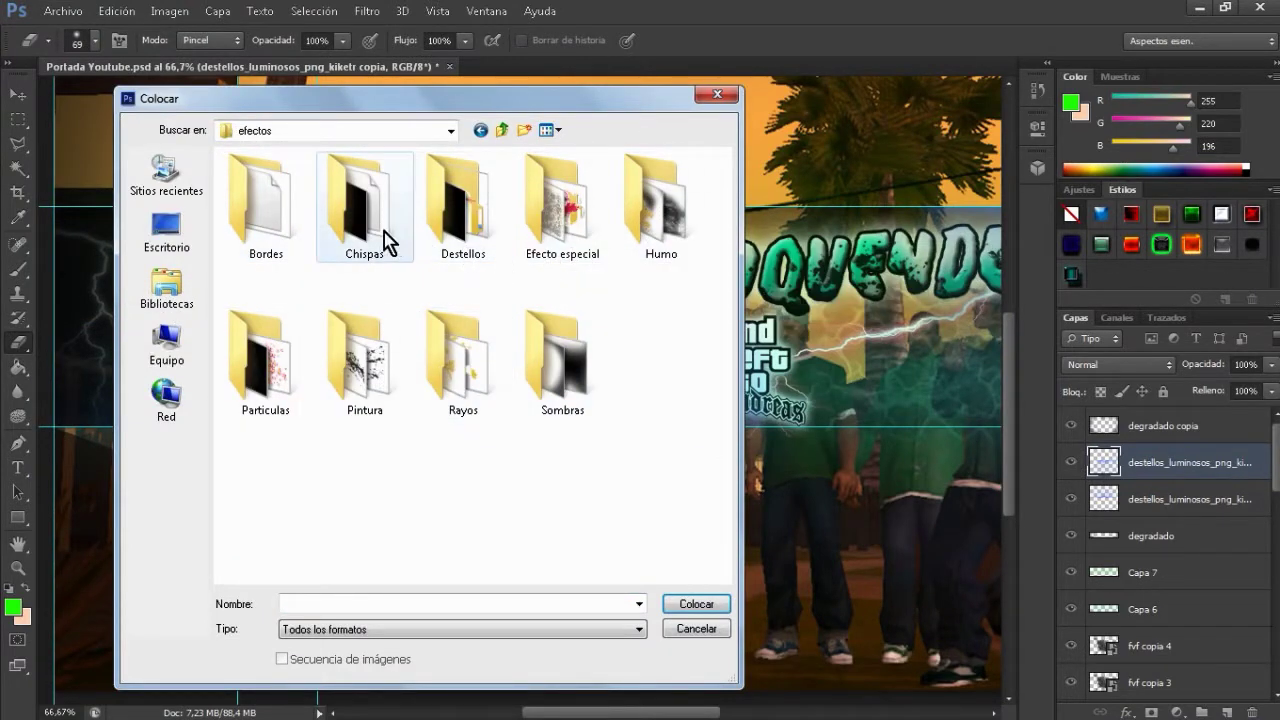
{"action": "double_click", "coordinate": [265, 360]}
{"action": "double_click", "coordinate": [346, 371]}
{"action": "left_click_drag", "start_coordinate": [361, 421], "coordinate": [695, 350]}
{"action": "key", "text": "Escape"}
{"action": "scroll", "coordinate": [777, 551], "scroll_direction": "down", "scroll_amount": 3}
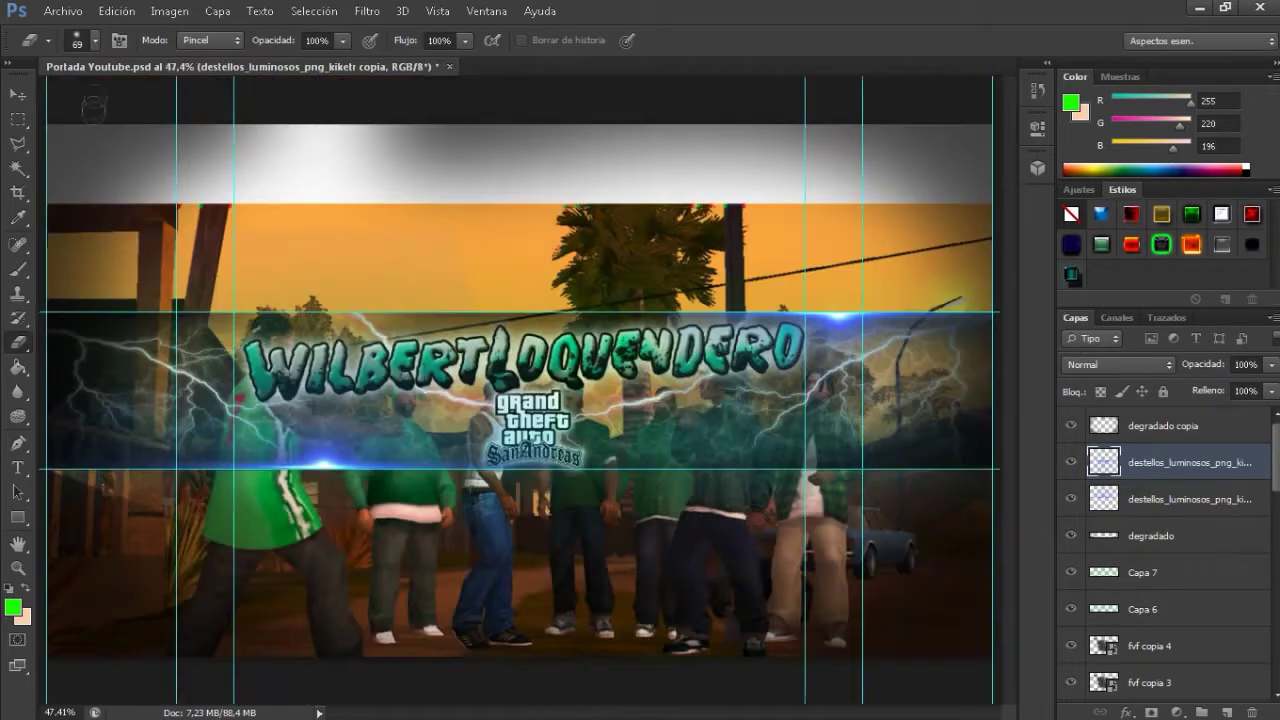
Step: Place the dark hexagon texture with red glows (374114_fon_tekstura) and stretch it to cover the whole canvas
{"action": "left_click", "coordinate": [63, 10]}
{"action": "left_click", "coordinate": [90, 342]}
{"action": "left_click", "coordinate": [166, 288]}
{"action": "double_click", "coordinate": [474, 240]}
{"action": "double_click", "coordinate": [629, 240]}
{"action": "left_click", "coordinate": [343, 217]}
{"action": "left_click", "coordinate": [697, 604]}
{"action": "left_click_drag", "start_coordinate": [560, 420], "coordinate": [614, 495]}
{"action": "left_click_drag", "start_coordinate": [900, 380], "coordinate": [975, 370]}
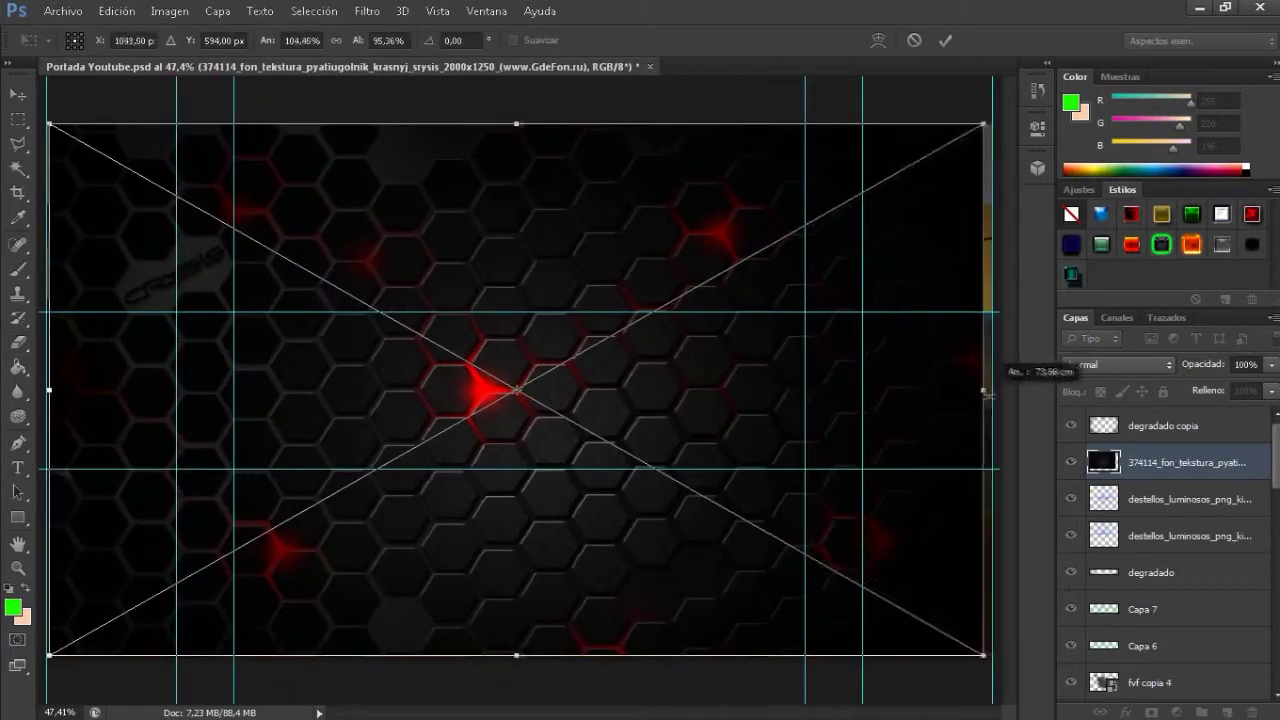
{"action": "key", "text": "Return"}
Step: Lower the hexagon texture layer in the stack to just below the tgtgtgtth5t background image
{"action": "key", "text": "ctrl+bracketleft"}
{"action": "key", "text": "ctrl+bracketleft"}
{"action": "key", "text": "ctrl+bracketleft"}
{"action": "key", "text": "ctrl+bracketleft"}
{"action": "key", "text": "ctrl+bracketleft"}
{"action": "key", "text": "ctrl+bracketleft"}
{"action": "key", "text": "ctrl+bracketleft"}
{"action": "key", "text": "ctrl+bracketleft"}
{"action": "key", "text": "ctrl+bracketleft"}
{"action": "key", "text": "ctrl+bracketleft"}
{"action": "key", "text": "ctrl+bracketleft"}
{"action": "key", "text": "ctrl+bracketleft"}
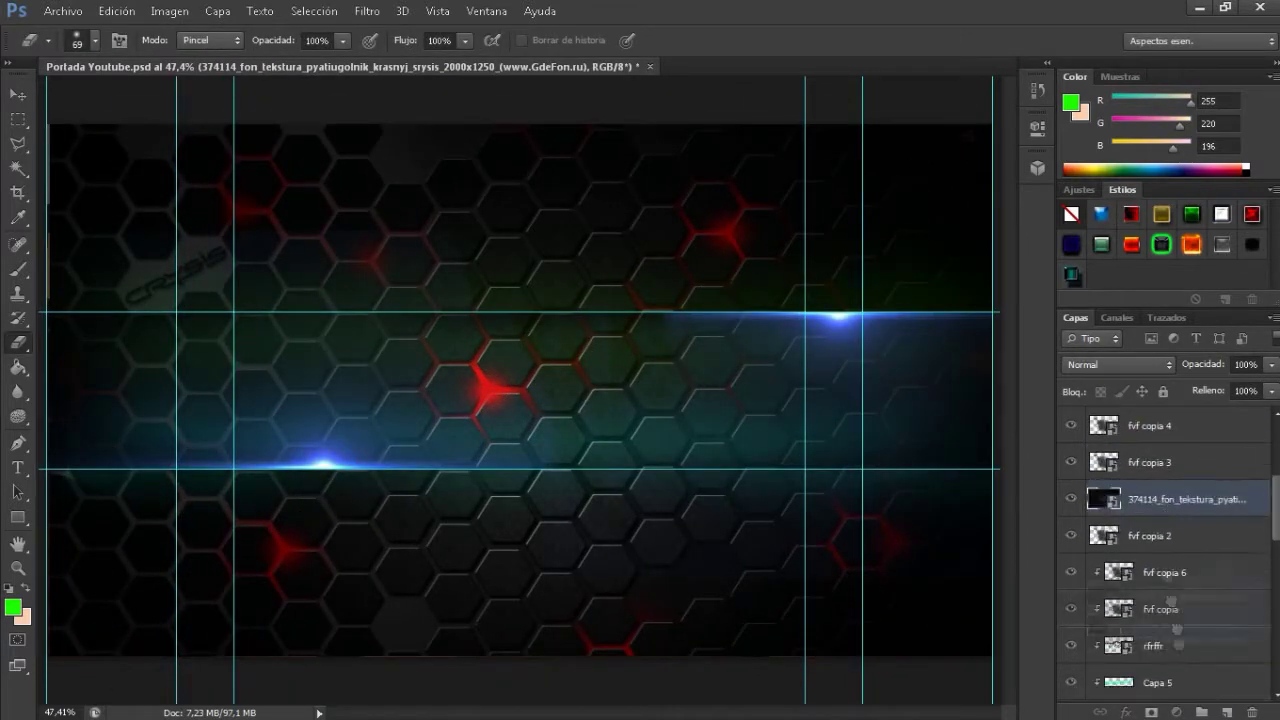
{"action": "key", "text": "ctrl+bracketleft"}
{"action": "scroll", "coordinate": [1173, 596], "scroll_direction": "down", "scroll_amount": 1}
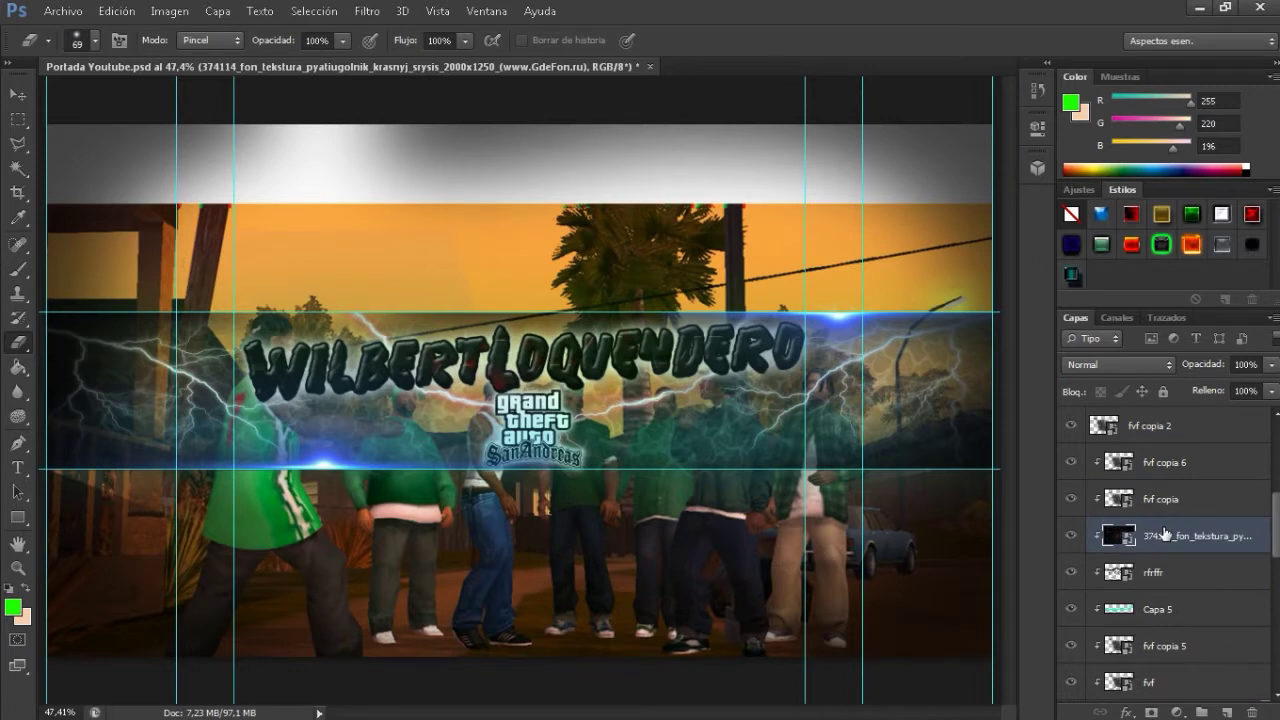
{"action": "key", "text": "ctrl+bracketleft"}
{"action": "key", "text": "ctrl+bracketleft"}
{"action": "key", "text": "ctrl+bracketleft"}
{"action": "scroll", "coordinate": [1178, 600], "scroll_direction": "down", "scroll_amount": 2}
{"action": "left_click_drag", "start_coordinate": [1178, 596], "coordinate": [1157, 646]}
Step: Delete the parts of the unnamed and tgtgtgtth5t background layers above the upper guide with a polygonal selection
{"action": "left_click", "coordinate": [1070, 563]}
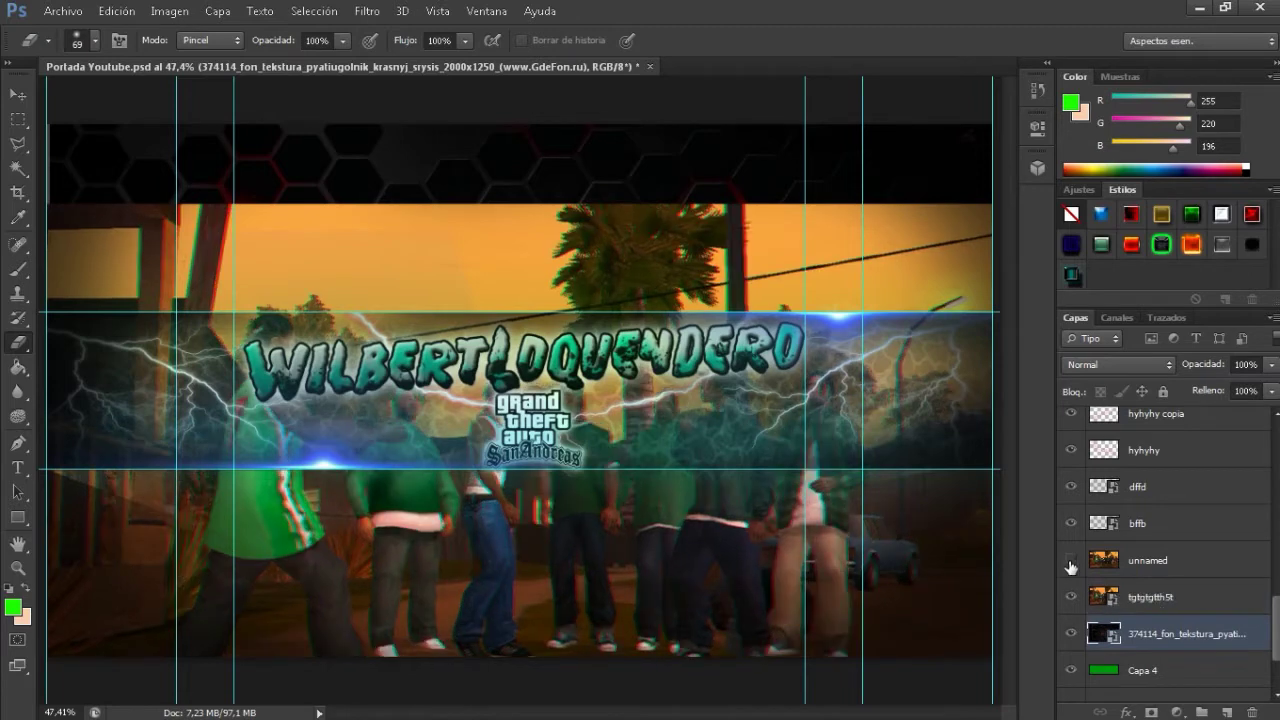
{"action": "left_click", "coordinate": [1071, 562]}
{"action": "left_click", "coordinate": [1160, 597]}
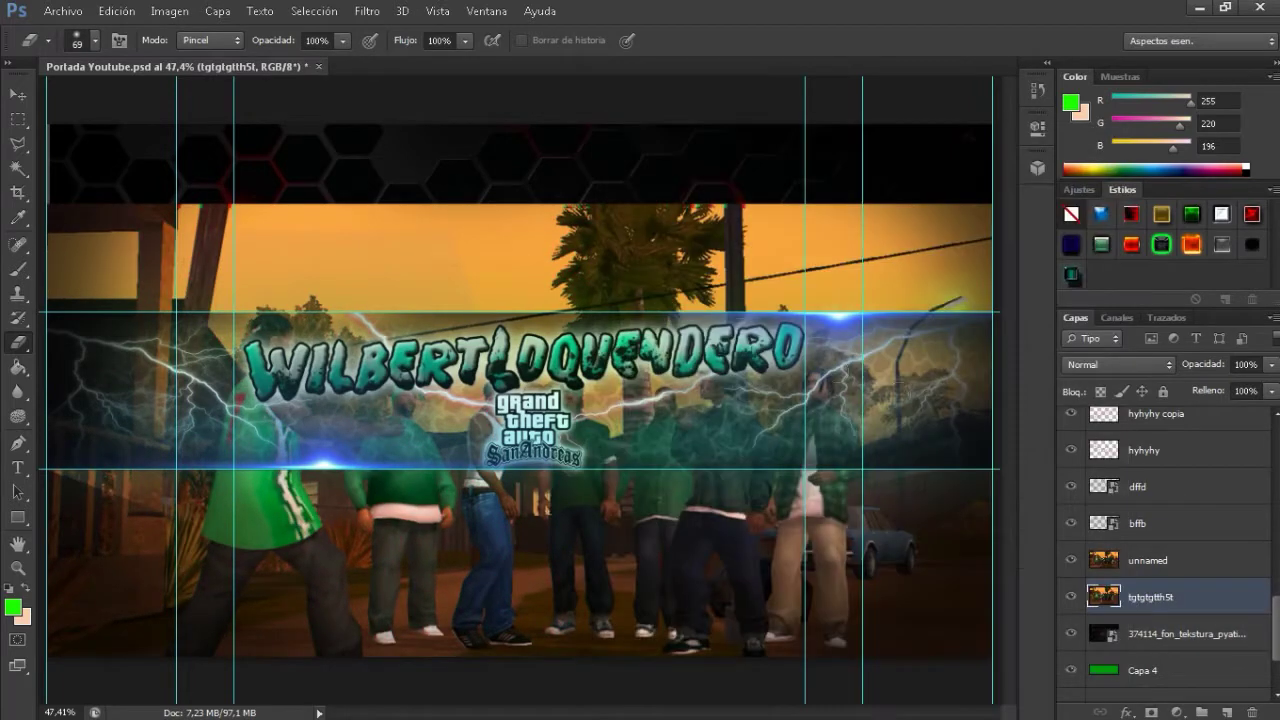
{"action": "key", "text": "l"}
{"action": "double_click", "coordinate": [1012, 315]}
{"action": "key", "text": "Delete"}
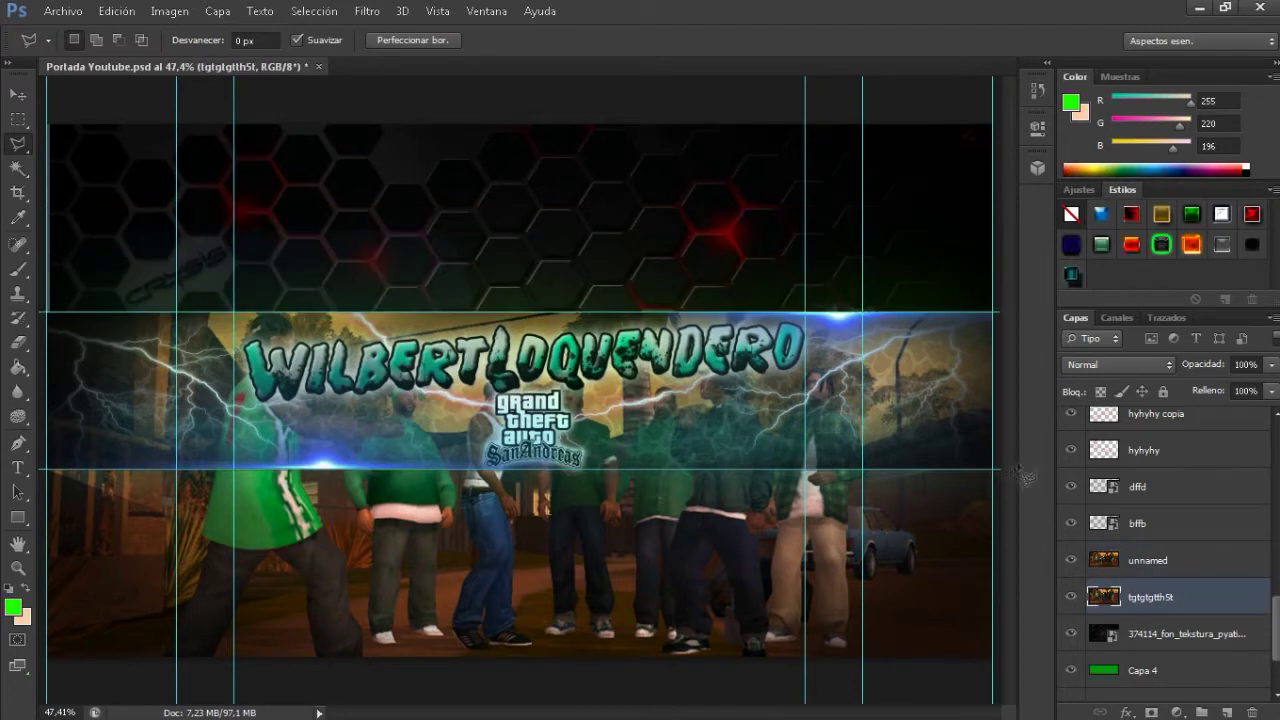
Step: Delete the parts of the unnamed and tgtgtgtth5t layers below the lower guide and clear the selection
{"action": "left_click", "coordinate": [1128, 560]}
{"action": "key", "text": "Delete"}
{"action": "left_click", "coordinate": [314, 11]}
{"action": "left_click", "coordinate": [318, 47]}
Step: Stack both destellos flare layers below degradado and trim the flares, Capa 7 and Capa 6 to the strip with polygonal selections
{"action": "scroll", "coordinate": [1230, 521], "scroll_direction": "up", "scroll_amount": 5}
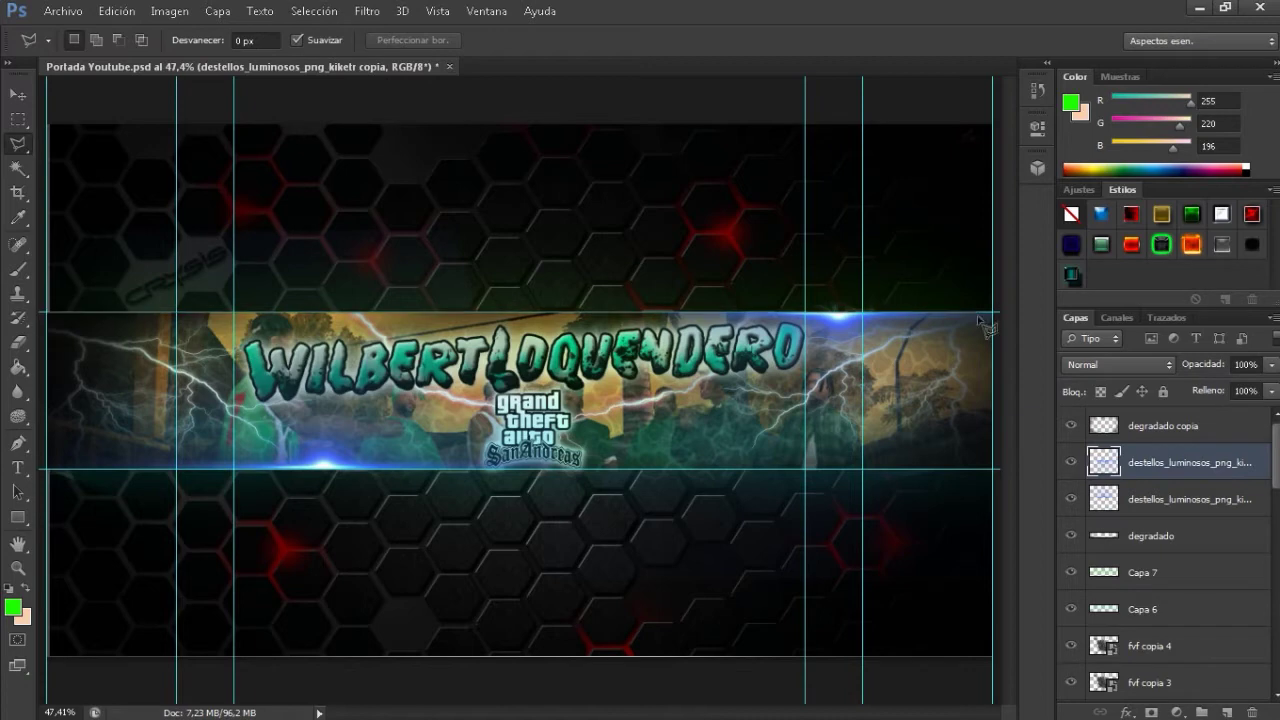
{"action": "left_click_drag", "start_coordinate": [1220, 492], "coordinate": [1185, 508]}
{"action": "left_click", "coordinate": [1145, 572]}
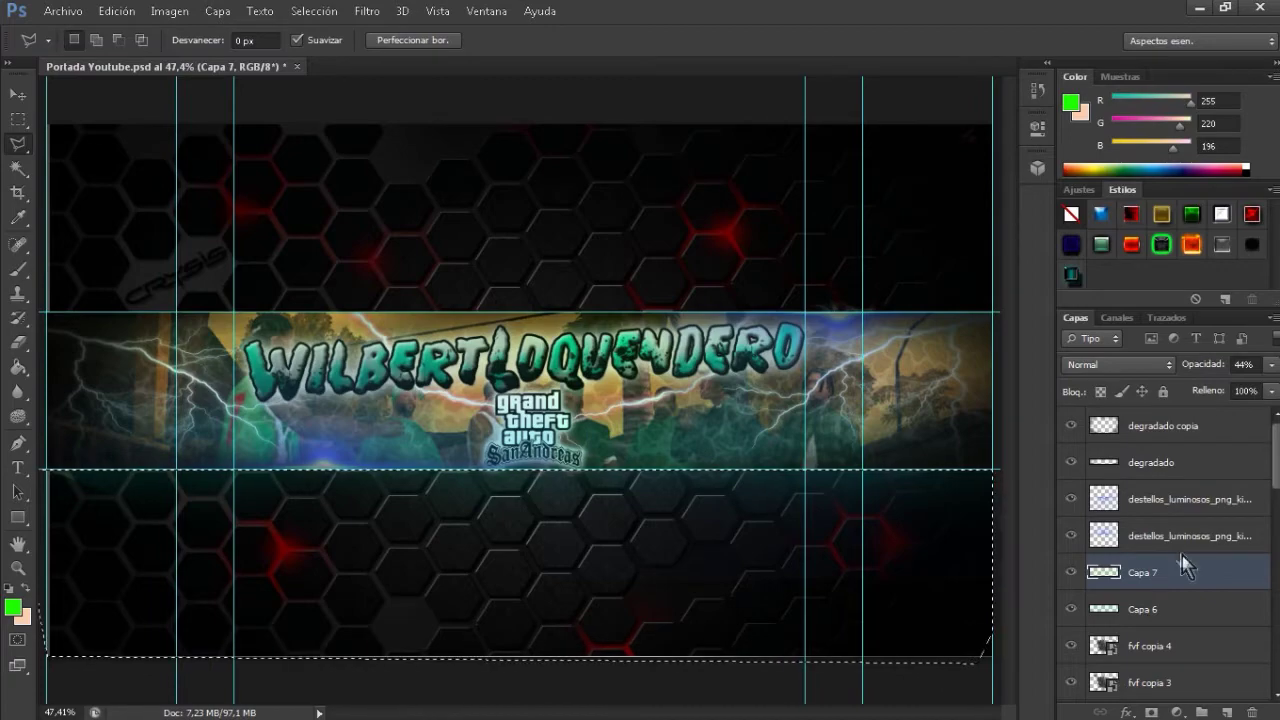
{"action": "left_click", "coordinate": [1180, 536]}
{"action": "left_click", "coordinate": [1177, 495]}
{"action": "left_click", "coordinate": [1150, 609]}
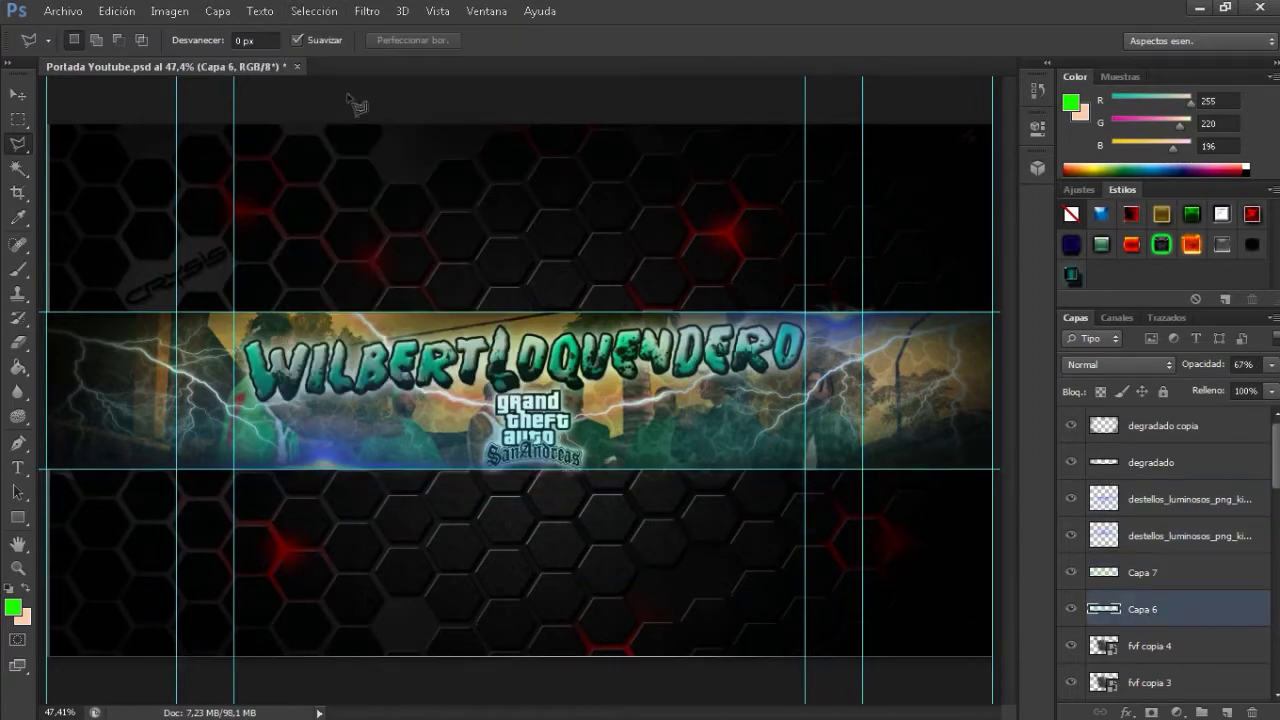
Step: Try the ggg.png smoke image from the Humo folder in Trama mode over the title, and delete its layer
{"action": "key", "text": "ctrl+plus"}
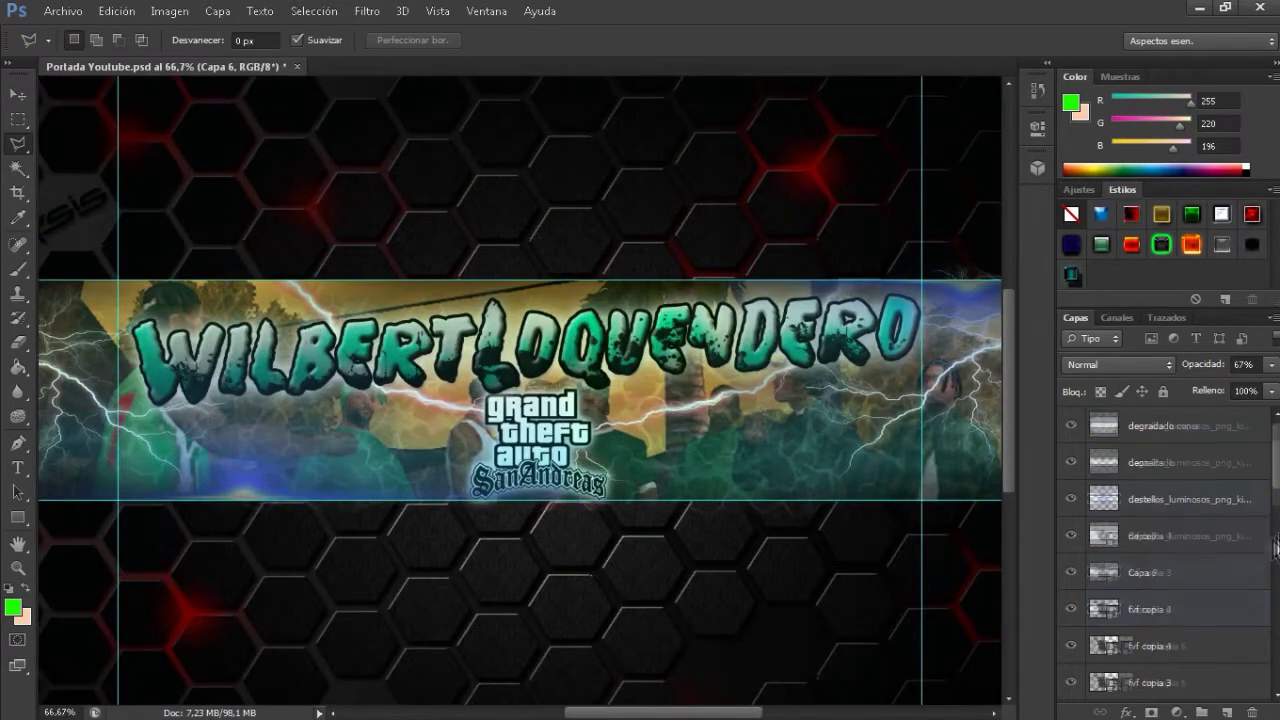
{"action": "scroll", "coordinate": [1265, 535], "scroll_direction": "down", "scroll_amount": 5}
{"action": "key", "text": "ctrl+minus"}
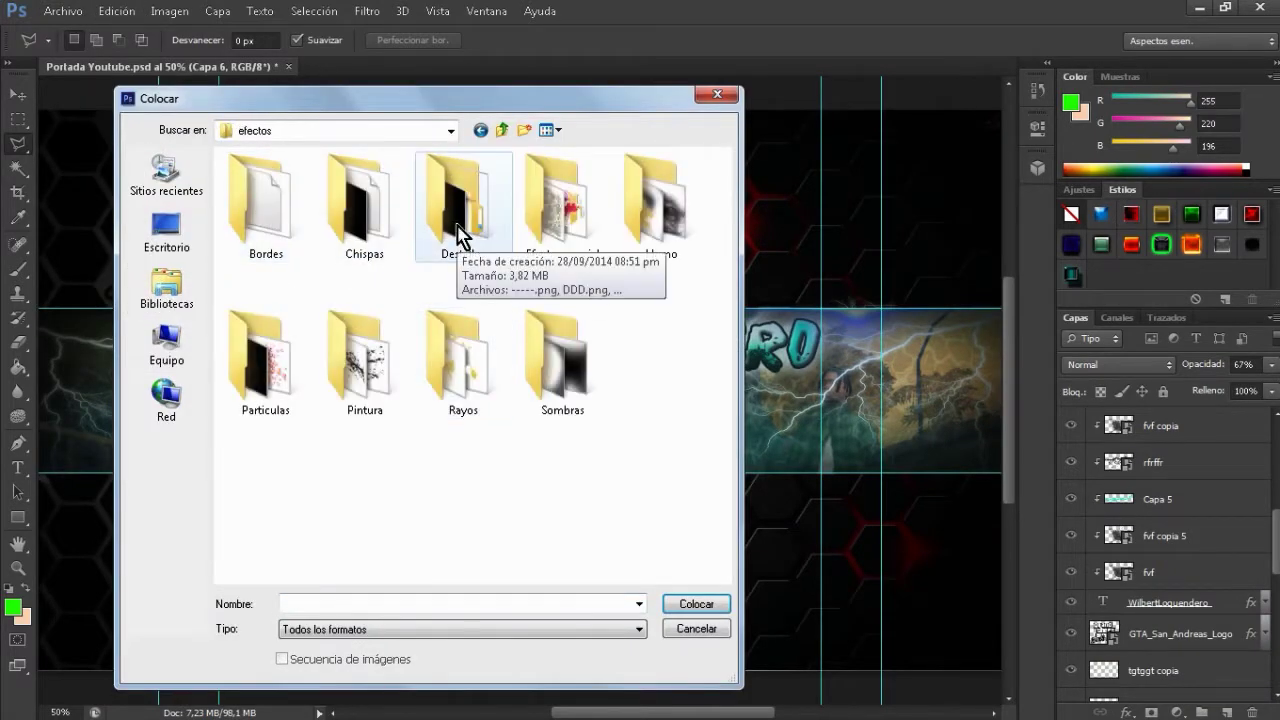
{"action": "double_click", "coordinate": [658, 212]}
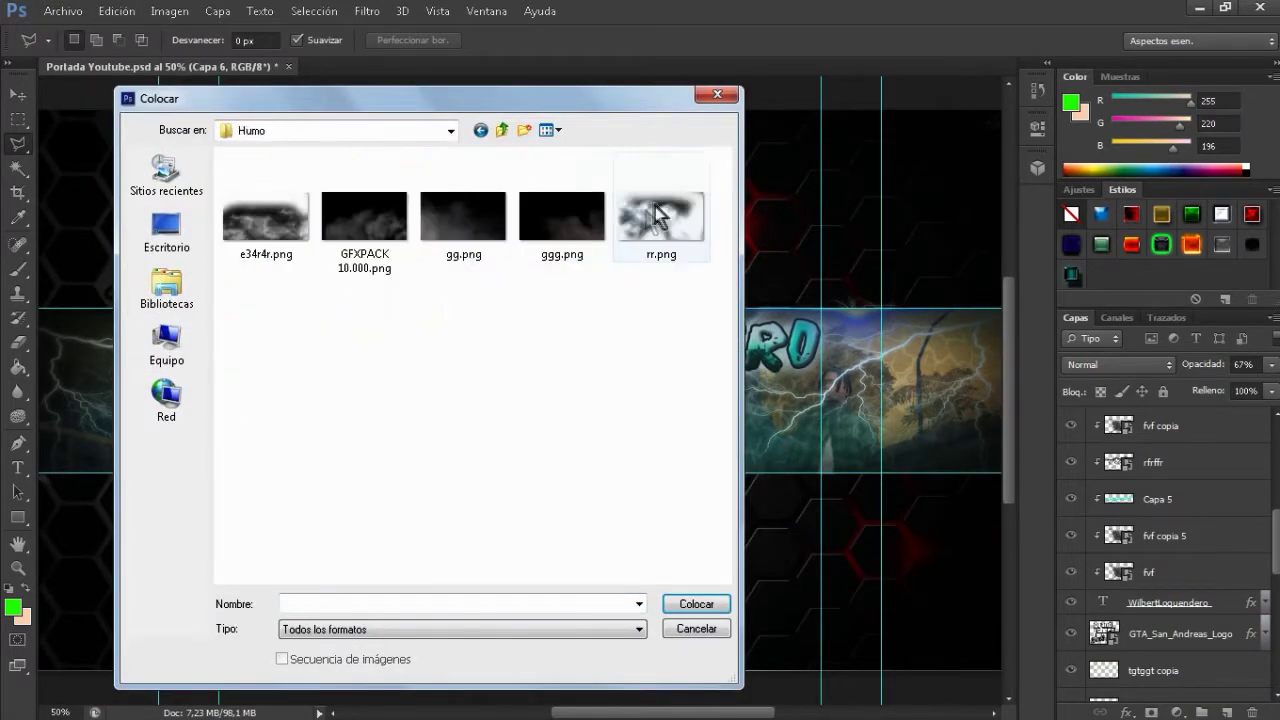
{"action": "double_click", "coordinate": [571, 240]}
{"action": "left_click", "coordinate": [945, 40]}
{"action": "left_click", "coordinate": [1118, 364]}
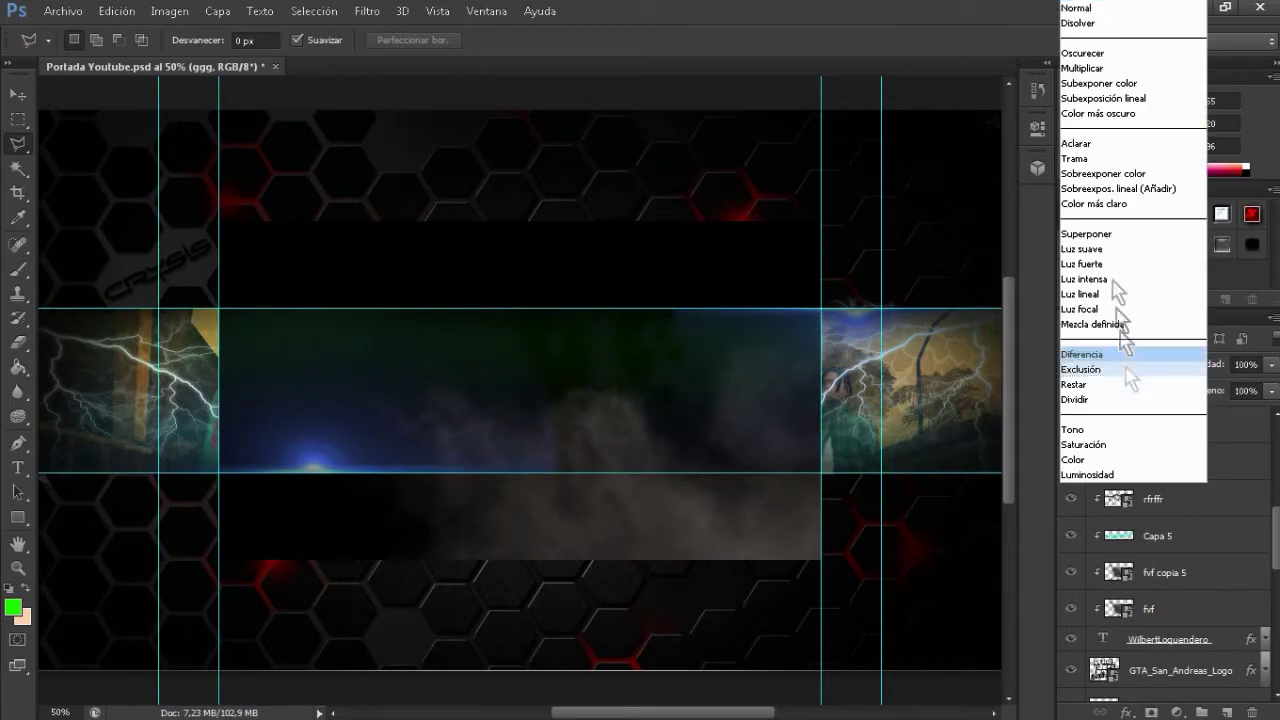
{"action": "left_click", "coordinate": [1080, 168]}
{"action": "left_click_drag", "start_coordinate": [1053, 444], "coordinate": [1060, 522]}
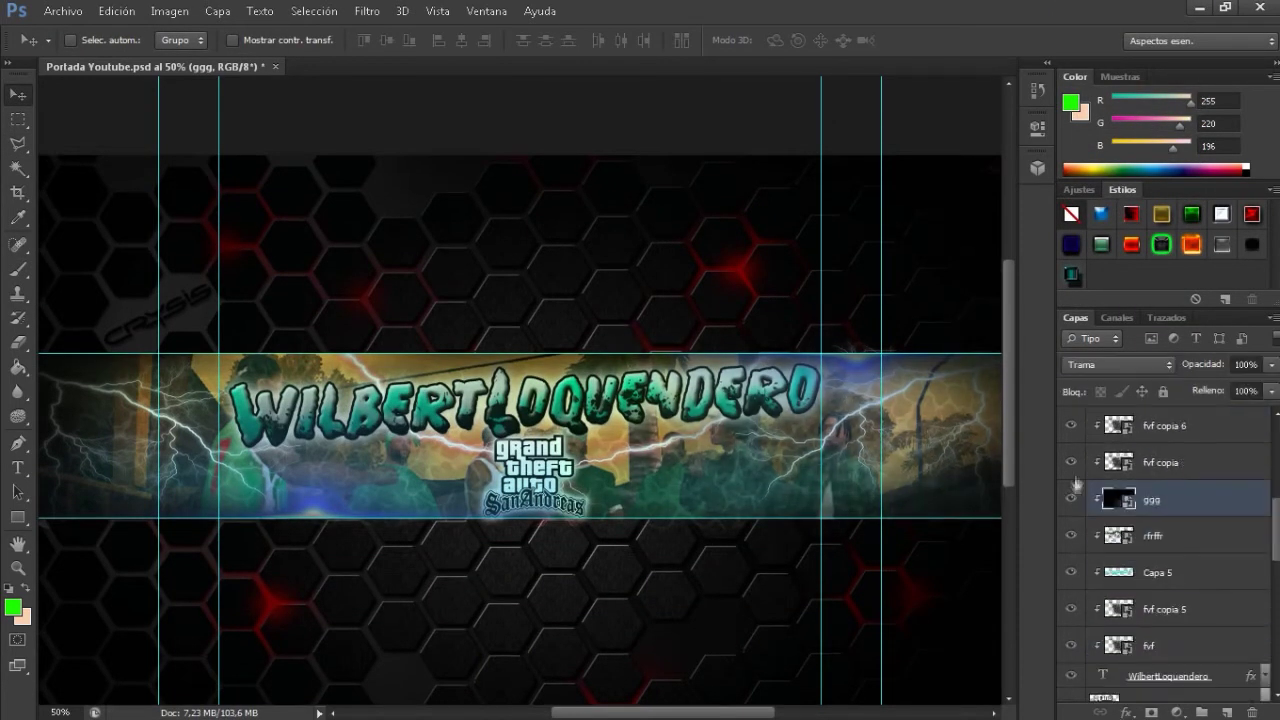
{"action": "key", "text": "Delete"}
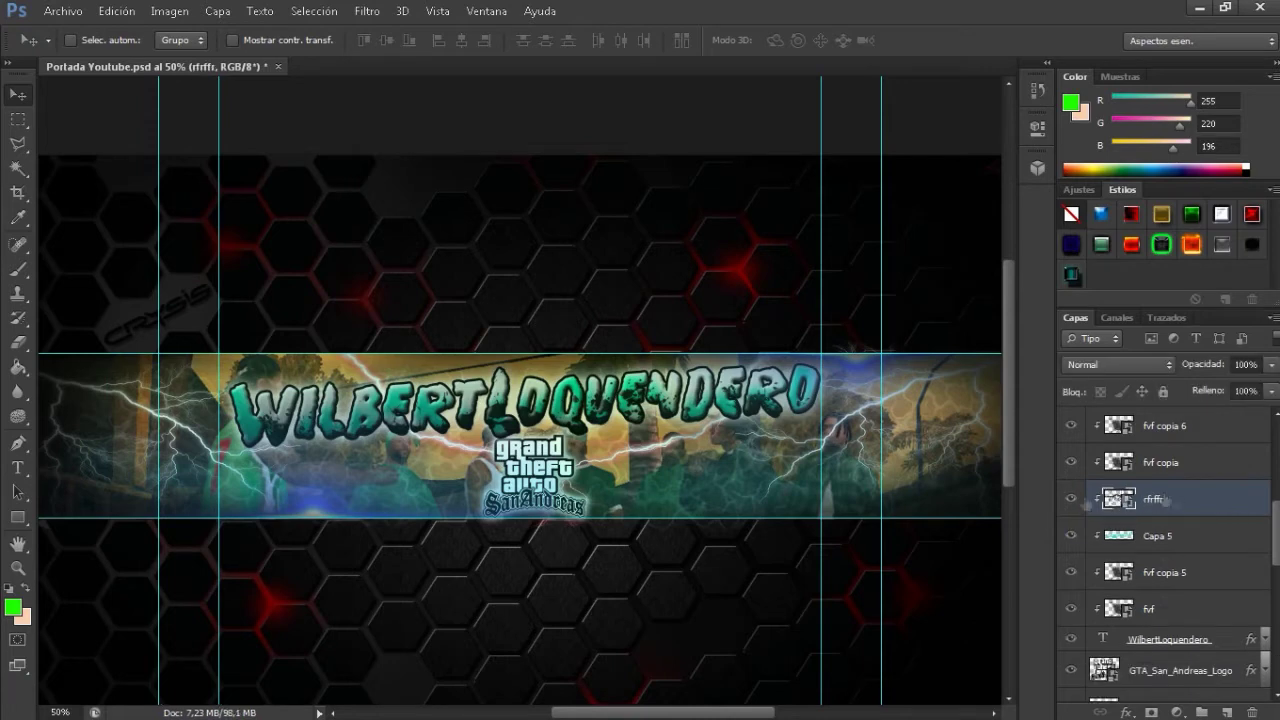
Step: Switch to the web browser, search Google Images for "meme troll face" and open a large troll face picture at full size
{"action": "left_click", "coordinate": [160, 705]}
{"action": "left_click", "coordinate": [200, 12]}
{"action": "type", "text": "www.google.com"}
{"action": "key", "text": "Return"}
{"action": "type", "text": "meme troll face"}
{"action": "key", "text": "Return"}
{"action": "left_click", "coordinate": [211, 171]}
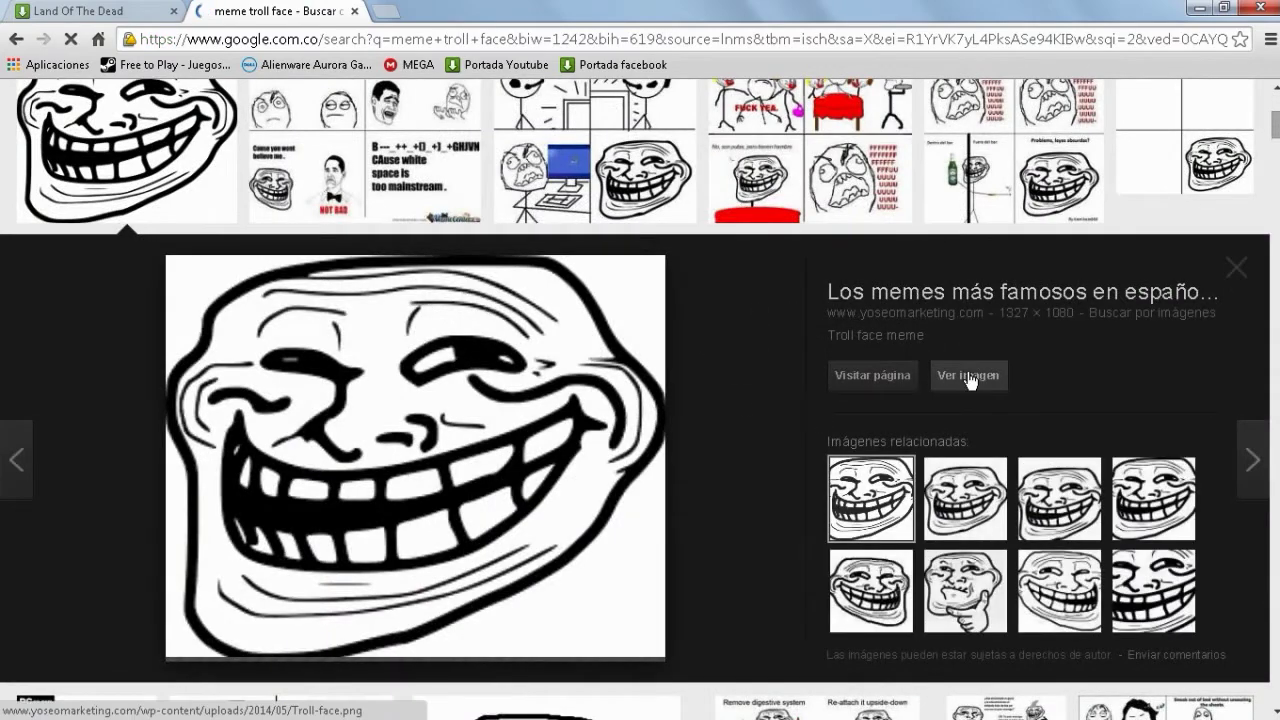
{"action": "mouse_move", "coordinate": [318, 703]}
{"action": "left_click", "coordinate": [967, 375]}
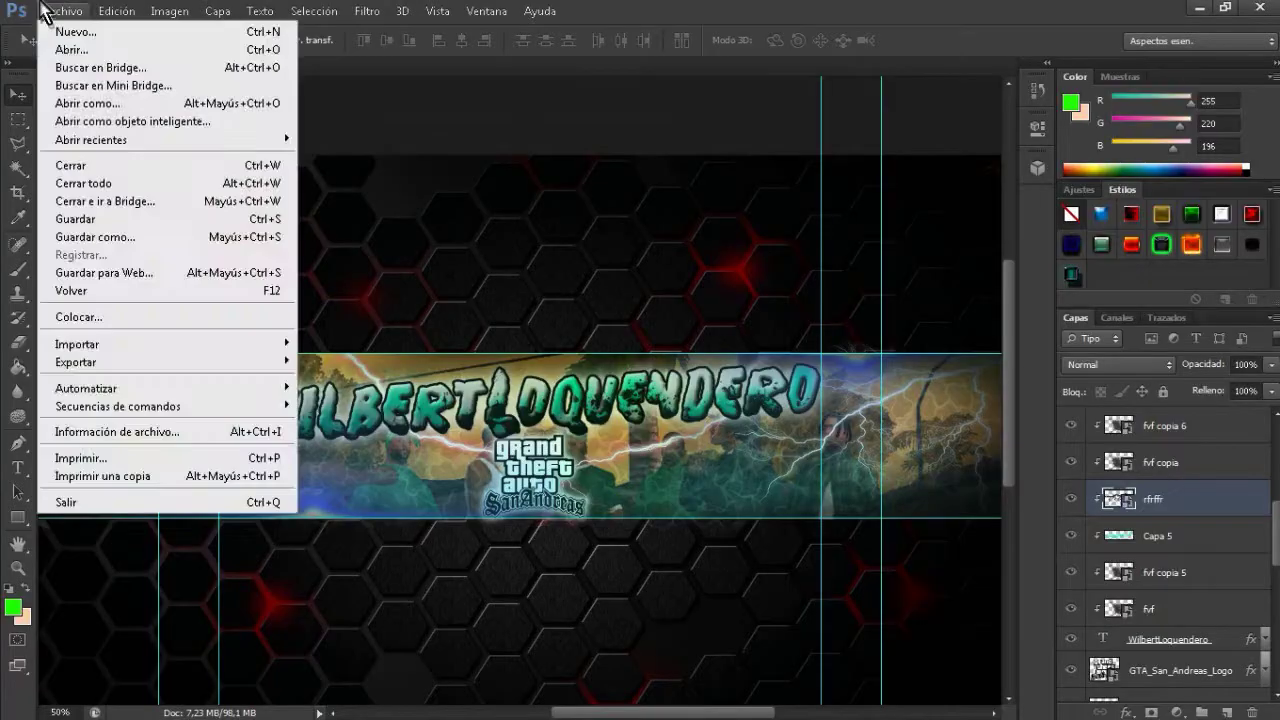
Step: Try placing the troll face image above rfrffr at the strip's outer left end, scaled to about 24% and tilted about 13°, and remove it
{"action": "left_click", "coordinate": [125, 129]}
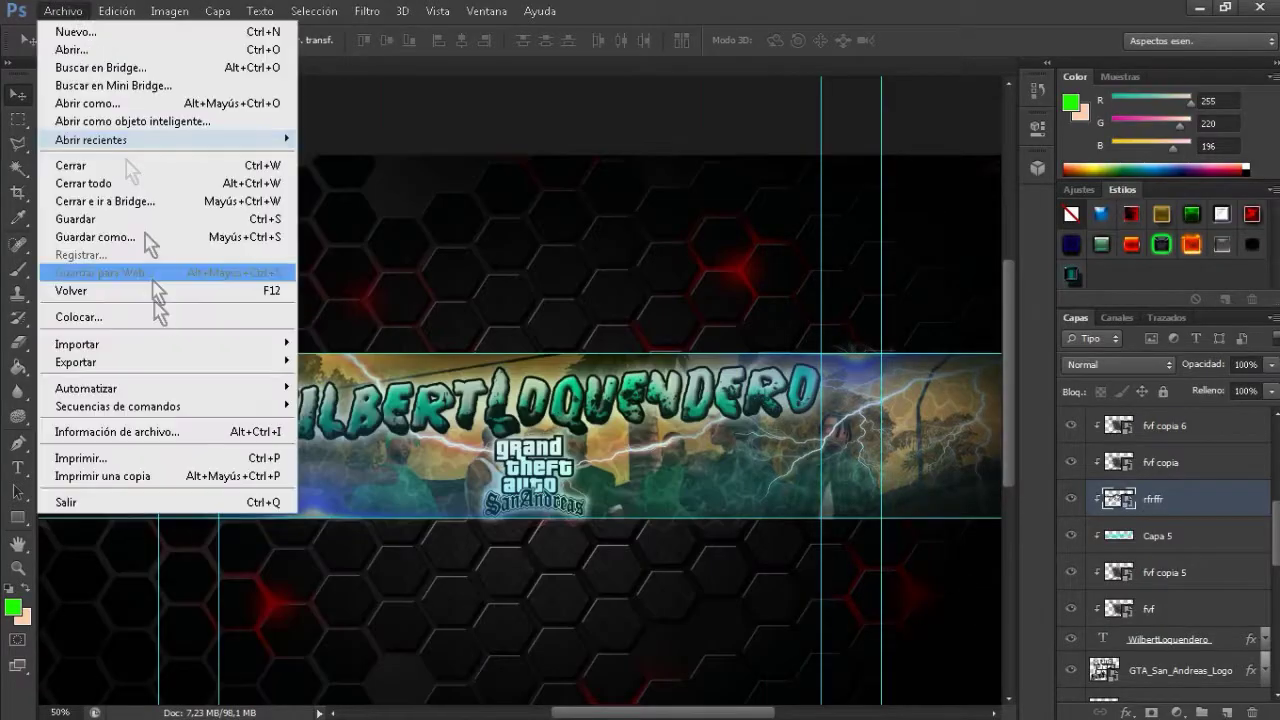
{"action": "left_click", "coordinate": [155, 308]}
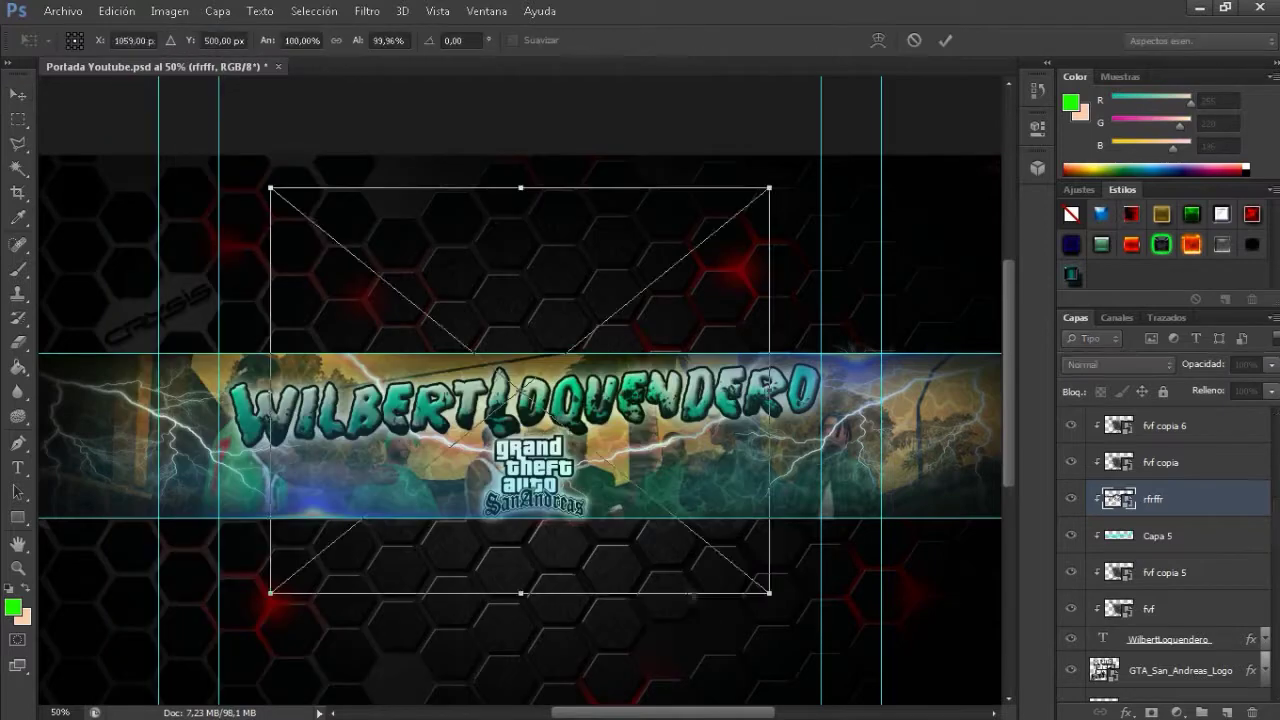
{"action": "left_click_drag", "start_coordinate": [771, 457], "coordinate": [440, 332]}
{"action": "left_click_drag", "start_coordinate": [355, 262], "coordinate": [90, 470]}
{"action": "left_click_drag", "start_coordinate": [150, 585], "coordinate": [265, 535]}
{"action": "left_click_drag", "start_coordinate": [335, 442], "coordinate": [121, 481]}
{"action": "left_click_drag", "start_coordinate": [195, 548], "coordinate": [200, 531]}
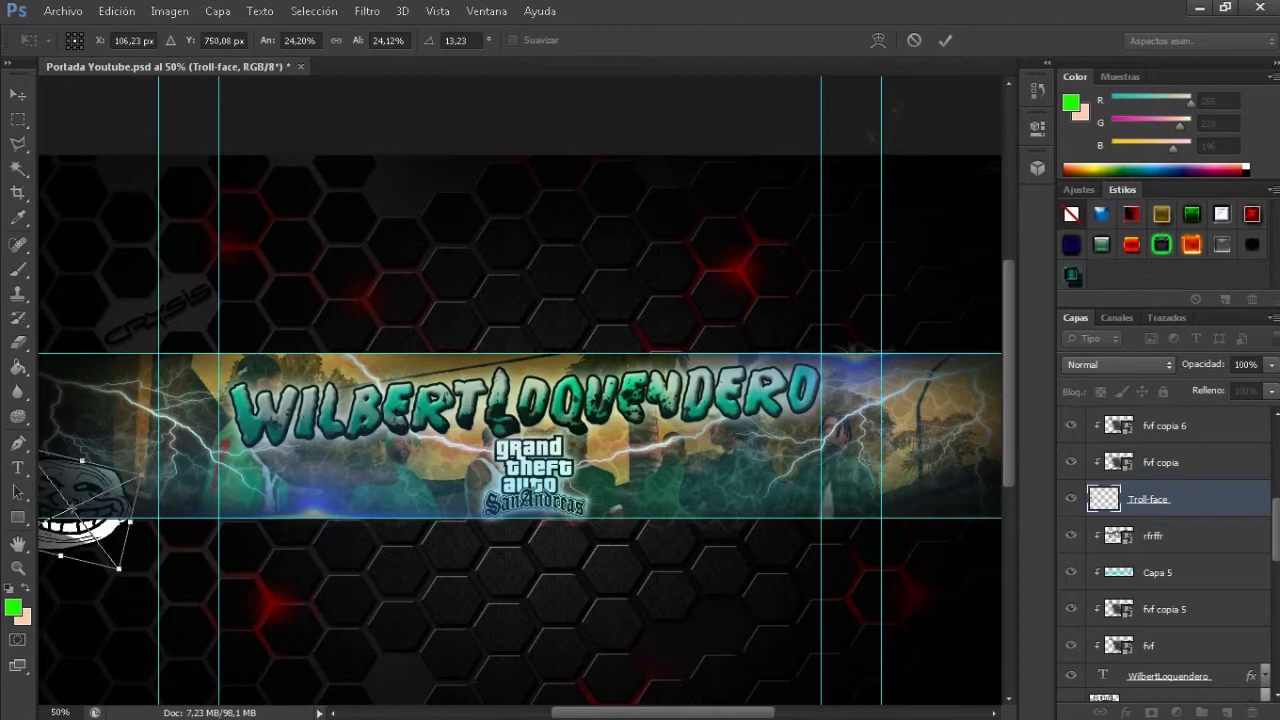
{"action": "key", "text": "Return"}
{"action": "scroll", "coordinate": [1140, 500], "scroll_direction": "up", "scroll_amount": 2}
{"action": "scroll", "coordinate": [1140, 470], "scroll_direction": "down", "scroll_amount": 3}
{"action": "left_click_drag", "start_coordinate": [1140, 463], "coordinate": [1076, 620]}
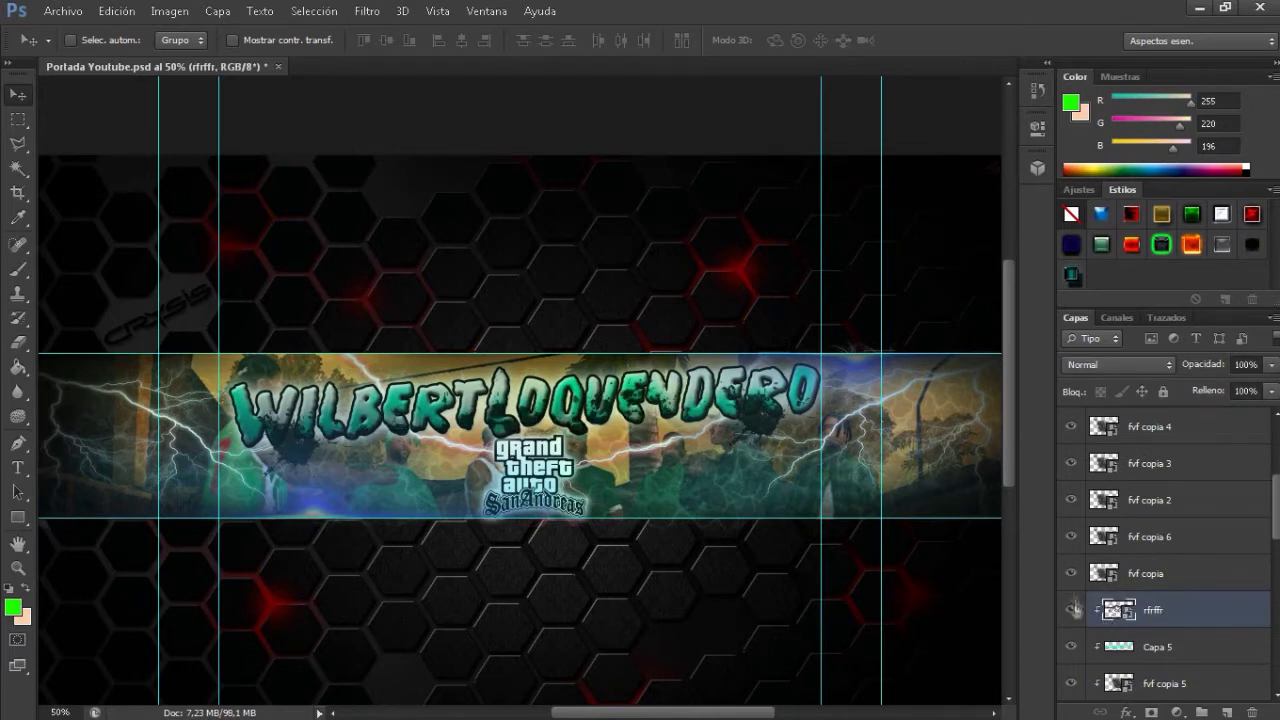
Step: Clip the fvf copia and fvf copia 6 layers to the title stack beneath them
{"action": "right_click", "coordinate": [1165, 574]}
{"action": "left_click", "coordinate": [806, 376]}
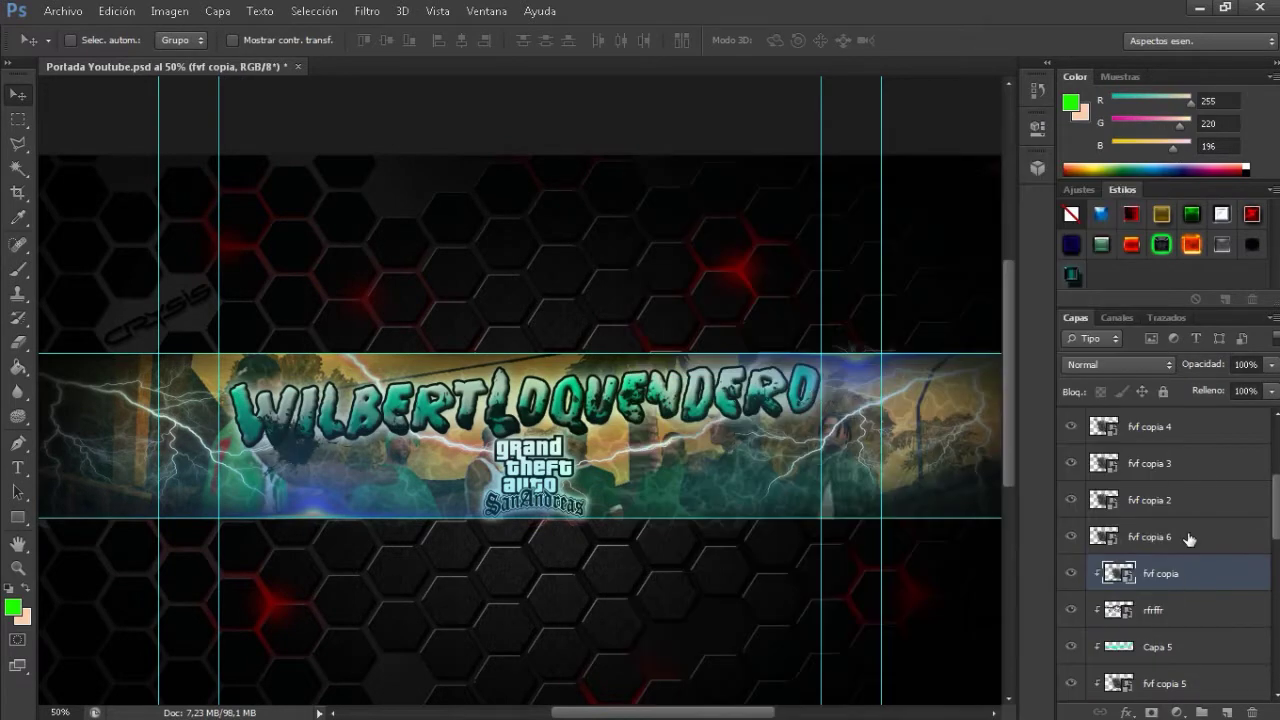
{"action": "right_click", "coordinate": [1188, 540]}
{"action": "left_click", "coordinate": [777, 378]}
Step: Place the troll face image above the hyhyhy layer, shrunk to about 26% and tilted about 5° at the strip's left end
{"action": "scroll", "coordinate": [1066, 503], "scroll_direction": "down", "scroll_amount": 5}
{"action": "left_click", "coordinate": [1188, 562]}
{"action": "left_click", "coordinate": [63, 10]}
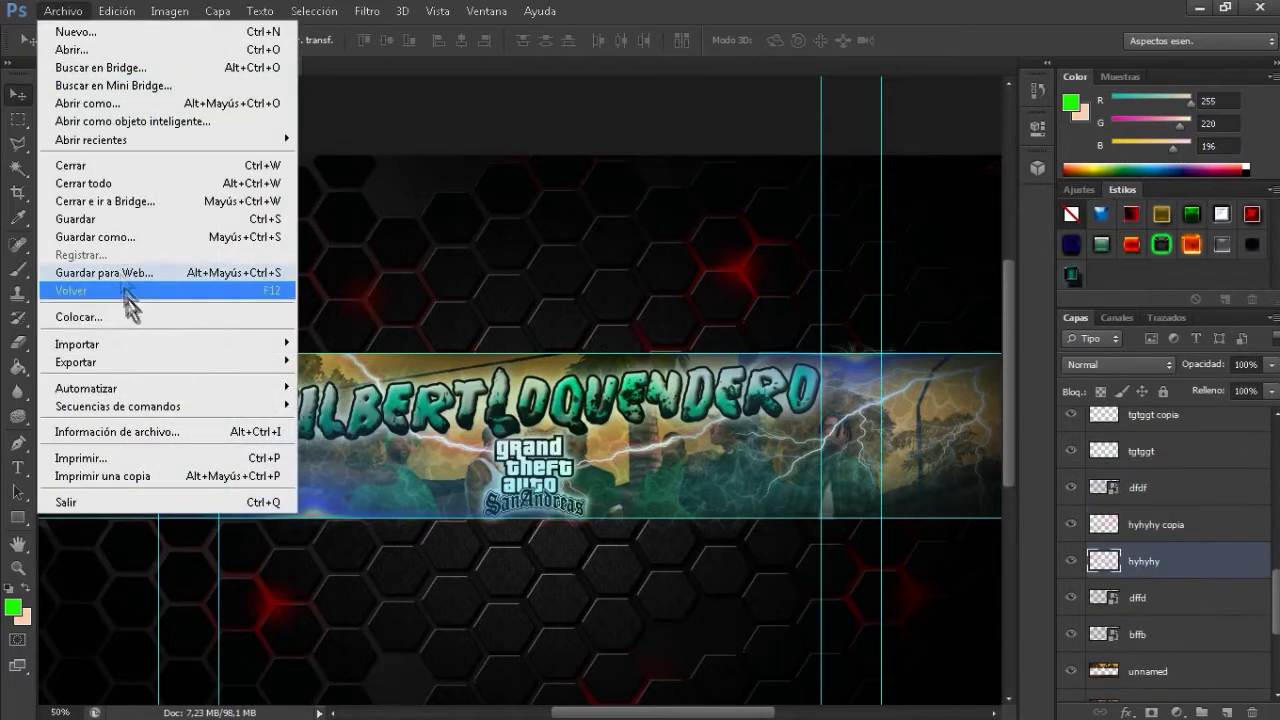
{"action": "left_click", "coordinate": [78, 316]}
{"action": "left_click_drag", "start_coordinate": [452, 480], "coordinate": [150, 470]}
{"action": "left_click_drag", "start_coordinate": [272, 582], "coordinate": [205, 567]}
{"action": "left_click_drag", "start_coordinate": [205, 437], "coordinate": [153, 463]}
{"action": "left_click_drag", "start_coordinate": [167, 507], "coordinate": [176, 500]}
Step: Fine-tune the troll face's position over the strip's lower guide beside the left canvas edge and commit the placement
{"action": "key", "text": "ctrl+plus"}
{"action": "key", "text": "ctrl+plus"}
{"action": "key", "text": "ctrl+plus"}
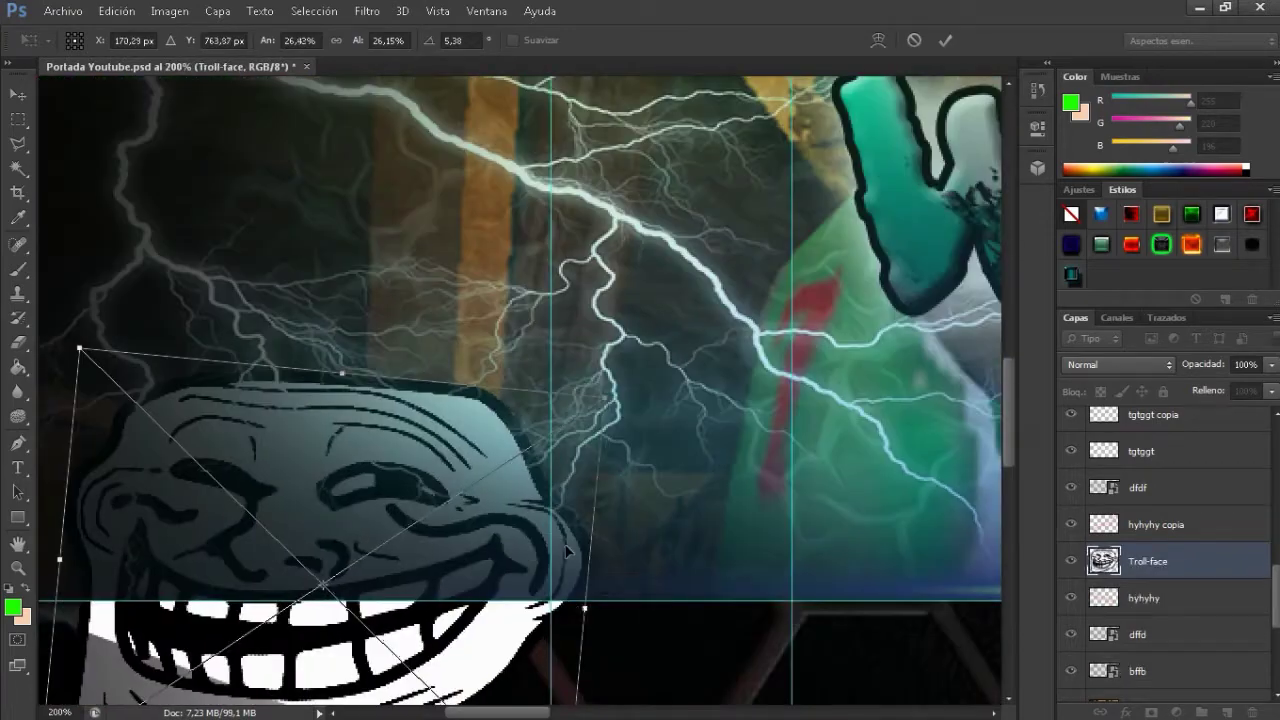
{"action": "key", "text": "ctrl+minus"}
{"action": "left_click_drag", "start_coordinate": [480, 410], "coordinate": [500, 470]}
{"action": "key", "text": "ctrl+0"}
{"action": "left_click_drag", "start_coordinate": [200, 420], "coordinate": [213, 407]}
{"action": "key", "text": "Return"}
Step: Give the Troll-face layer a bevel and emboss plus a drop shadow, and collapse its effects list
{"action": "double_click", "coordinate": [1200, 561]}
{"action": "left_click", "coordinate": [370, 273]}
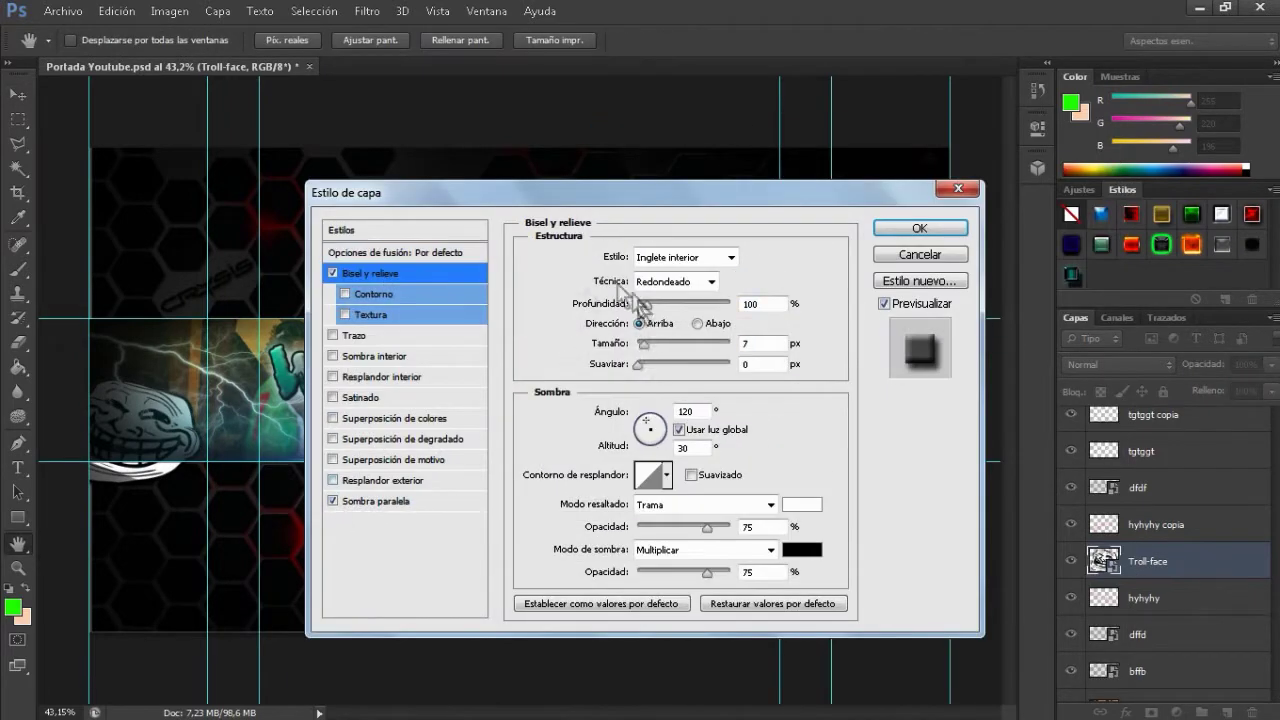
{"action": "left_click", "coordinate": [920, 228]}
{"action": "left_click", "coordinate": [1257, 561]}
Step: Move the Troll-face layer directly below the WilbertLoquendero title layer and rasterize it
{"action": "scroll", "coordinate": [1160, 520], "scroll_direction": "down", "scroll_amount": 3}
{"action": "key", "text": "v"}
{"action": "mouse_move", "coordinate": [1162, 505]}
{"action": "left_mouse_down"}
{"action": "mouse_move", "coordinate": [1163, 534]}
{"action": "mouse_move", "coordinate": [1100, 630]}
{"action": "mouse_move", "coordinate": [1100, 595]}
{"action": "mouse_move", "coordinate": [1168, 561]}
{"action": "mouse_move", "coordinate": [1150, 530]}
{"action": "mouse_move", "coordinate": [1172, 507]}
{"action": "mouse_move", "coordinate": [1180, 585]}
{"action": "mouse_move", "coordinate": [1166, 525]}
{"action": "left_mouse_up"}
{"action": "right_click", "coordinate": [1127, 495]}
{"action": "left_click", "coordinate": [700, 296]}
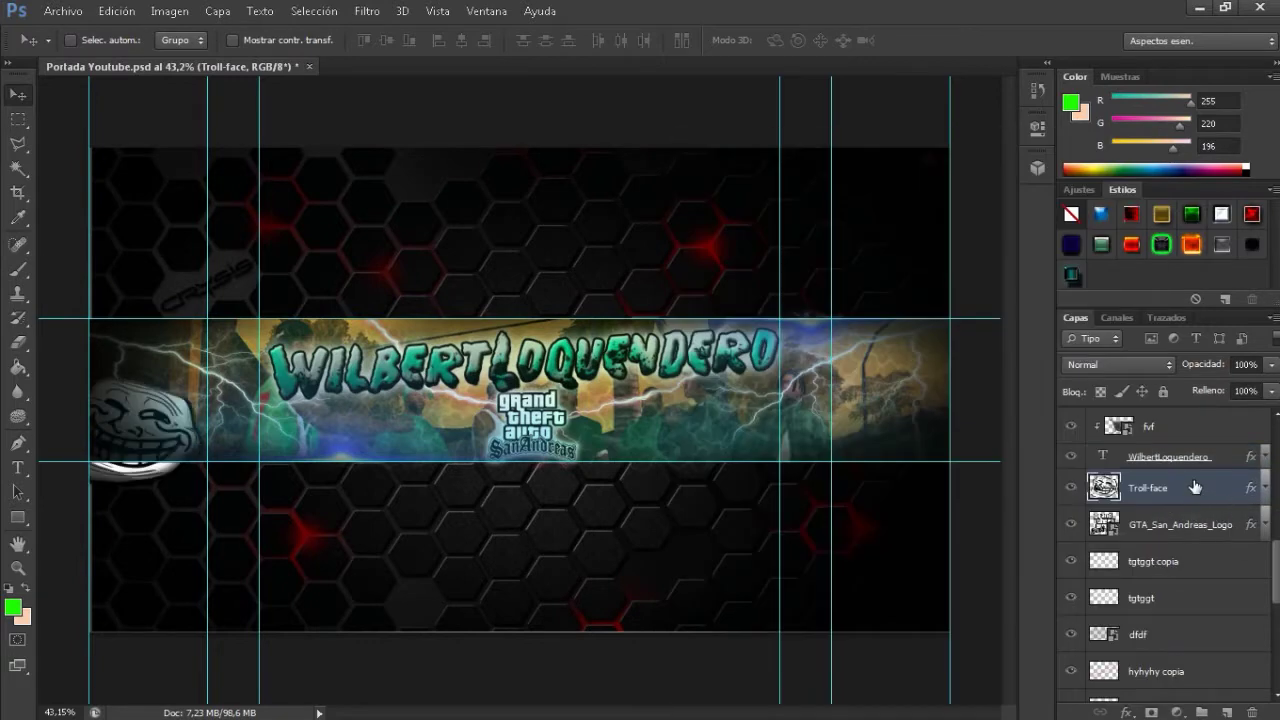
Step: Reorder the layers with Troll-face below tgtggt copia, bffb above dffd, and dfdf between hyhyhy and bffb
{"action": "left_click_drag", "start_coordinate": [1195, 487], "coordinate": [1140, 476]}
{"action": "scroll", "coordinate": [1096, 572], "scroll_direction": "down", "scroll_amount": 4}
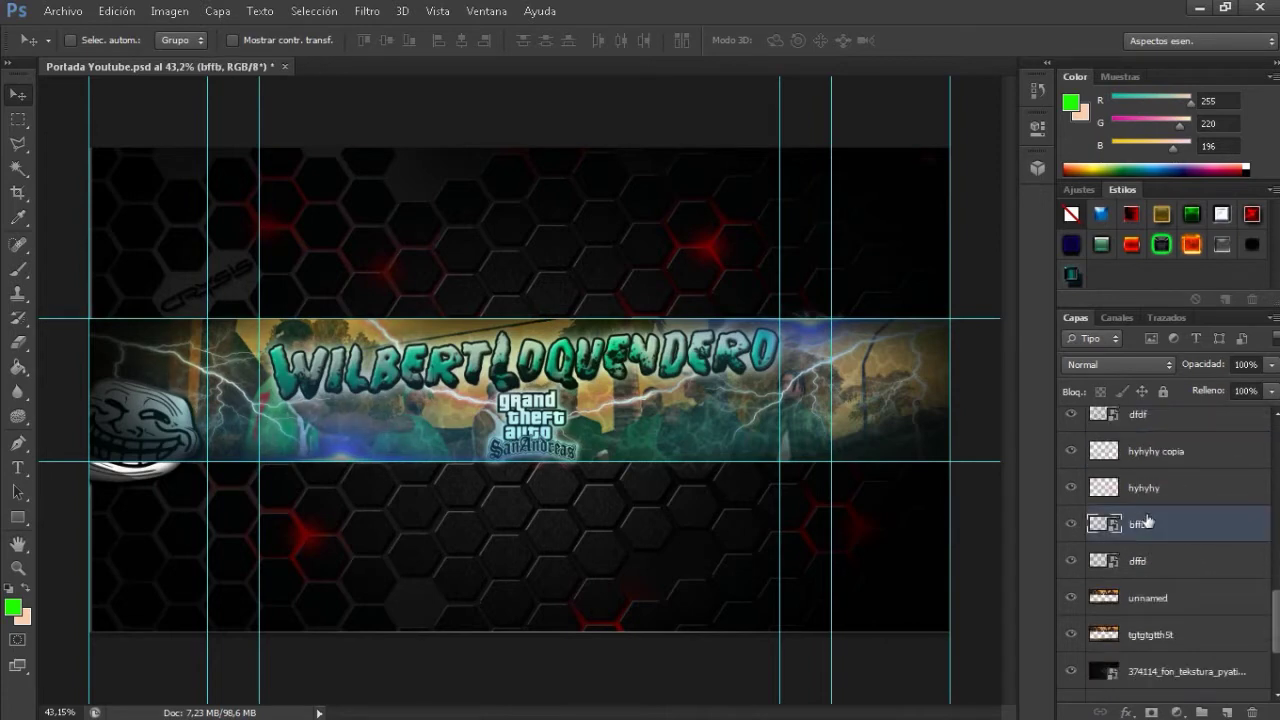
{"action": "scroll", "coordinate": [1148, 521], "scroll_direction": "up", "scroll_amount": 1}
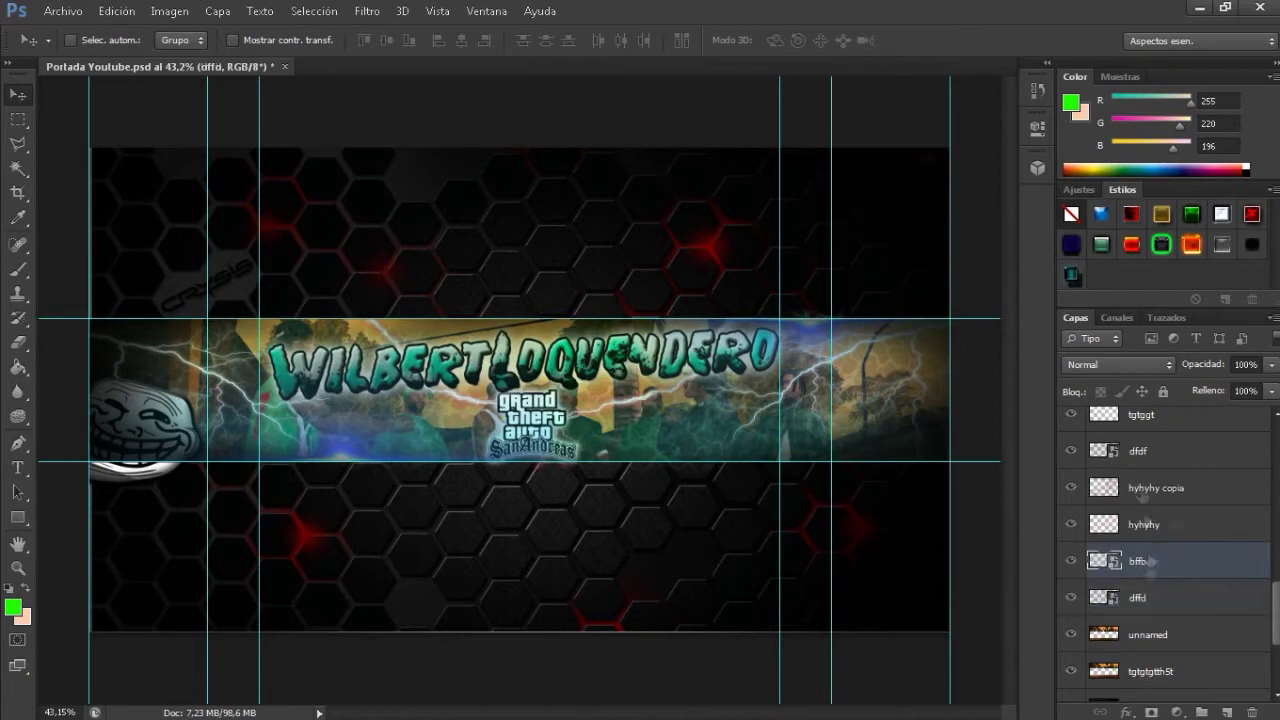
{"action": "left_click_drag", "start_coordinate": [1150, 560], "coordinate": [1159, 548]}
Step: Move the GTA_San_Andreas_Logo layer down the stack to just below the tgtggt layer
{"action": "scroll", "coordinate": [1160, 548], "scroll_direction": "up", "scroll_amount": 10}
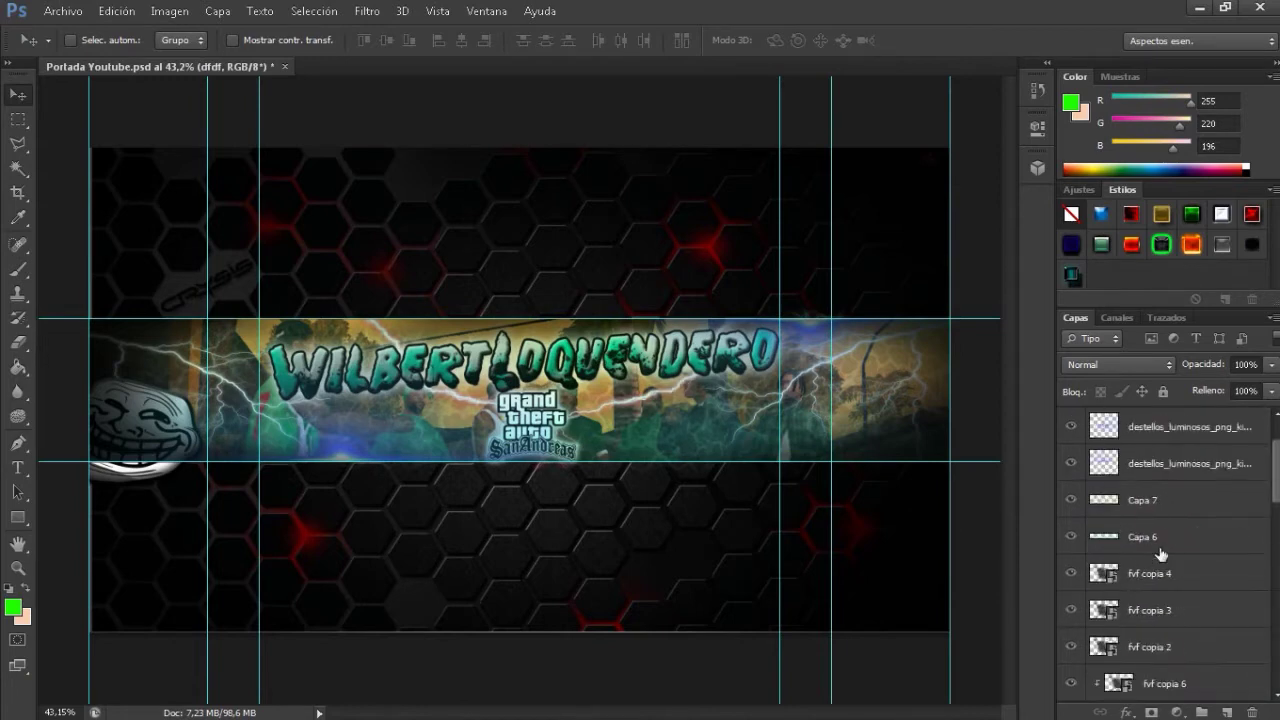
{"action": "scroll", "coordinate": [1077, 572], "scroll_direction": "down", "scroll_amount": 2}
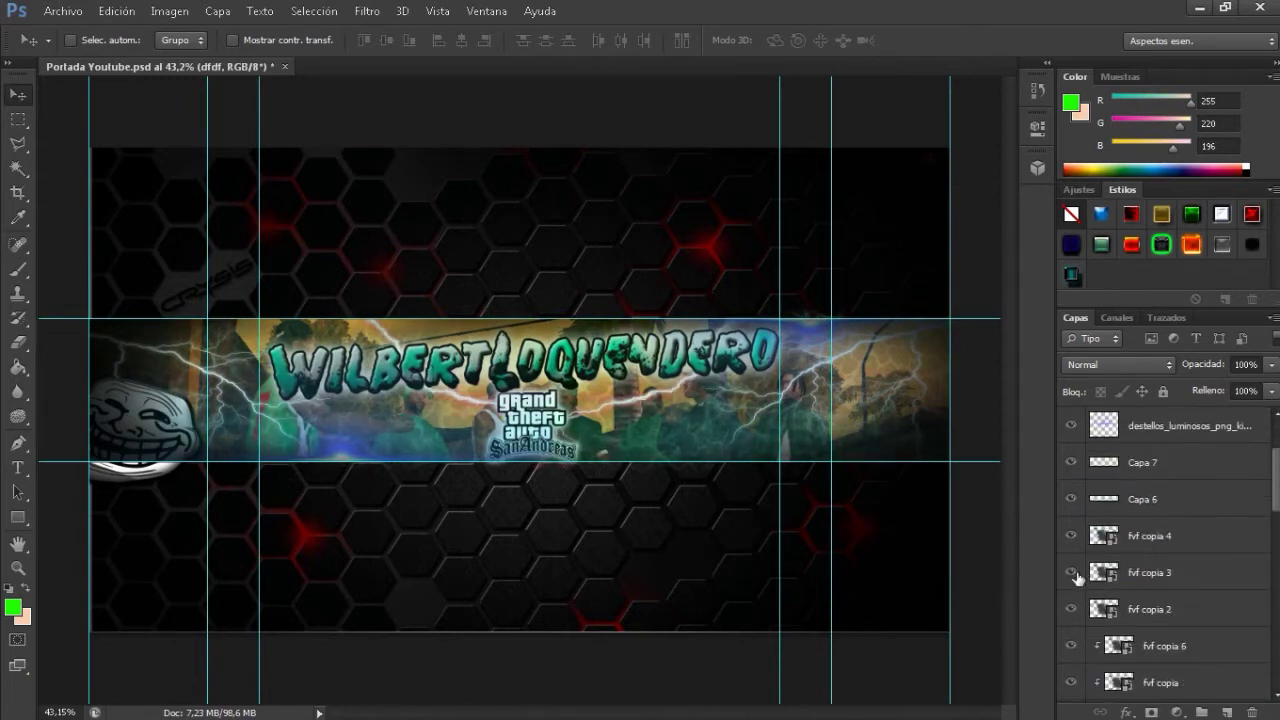
{"action": "scroll", "coordinate": [1150, 600], "scroll_direction": "down", "scroll_amount": 8}
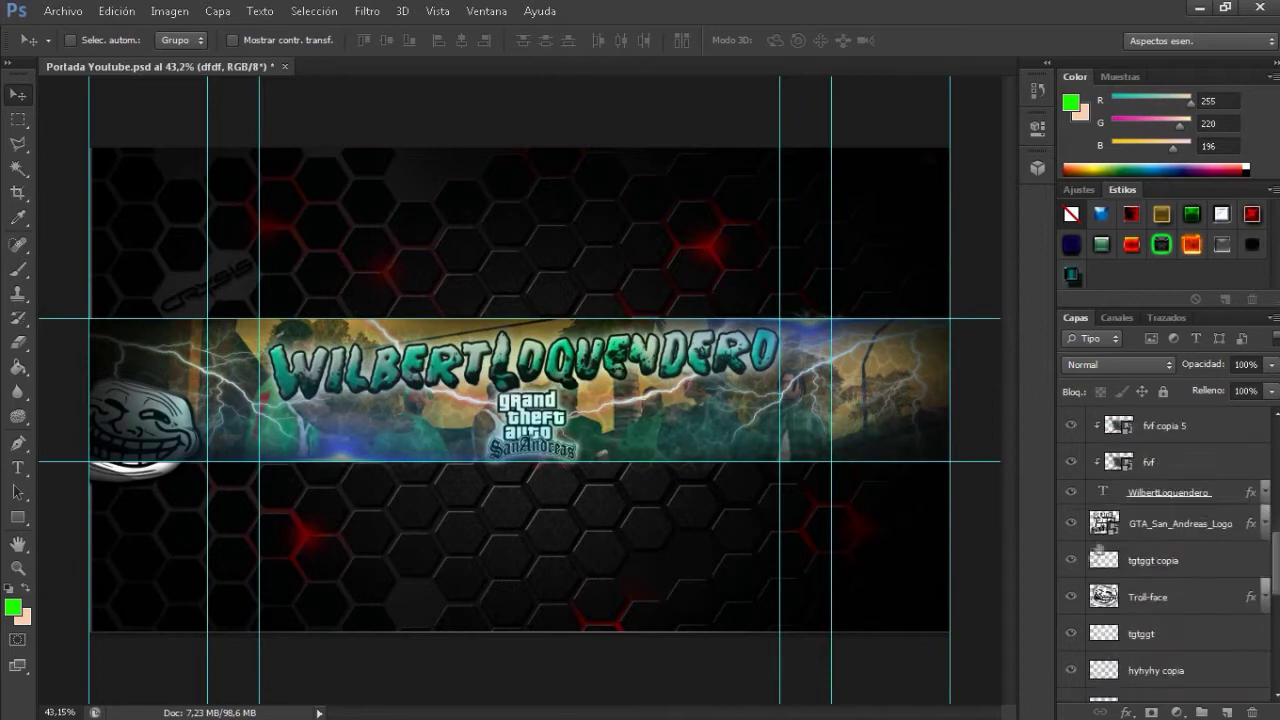
{"action": "scroll", "coordinate": [1170, 580], "scroll_direction": "up", "scroll_amount": 8}
{"action": "scroll", "coordinate": [1160, 580], "scroll_direction": "down", "scroll_amount": 10}
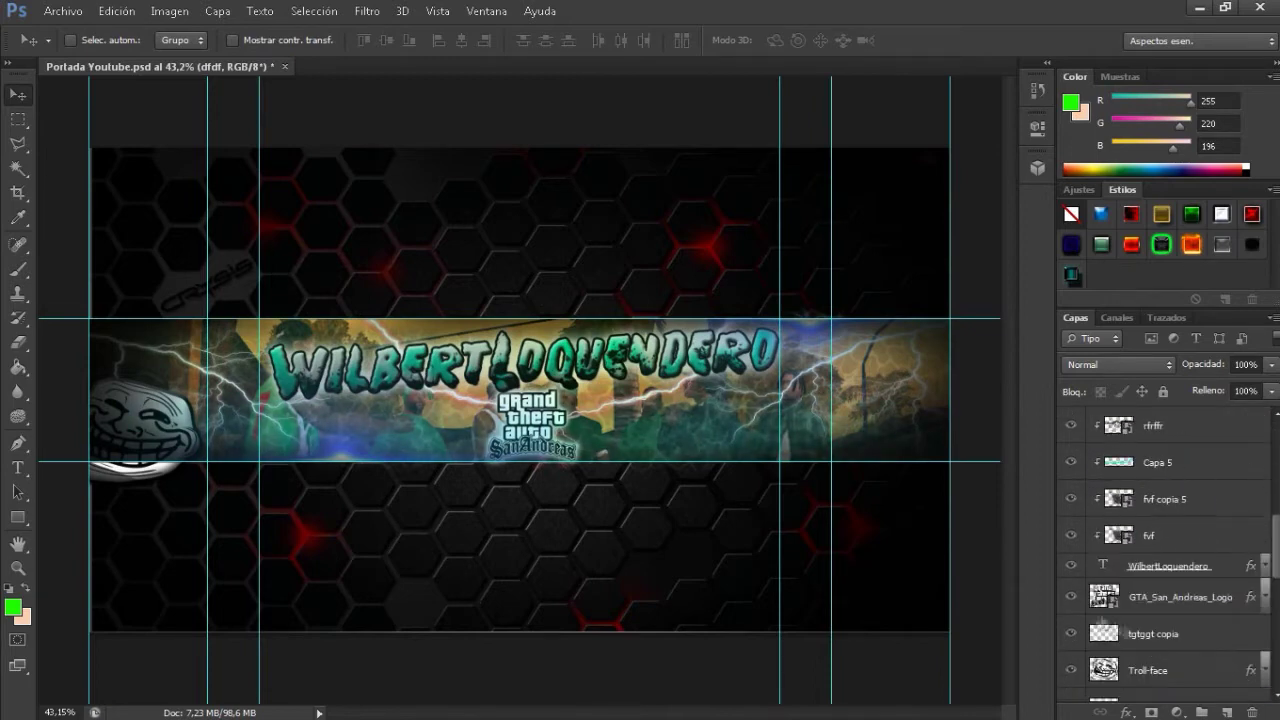
{"action": "left_click", "coordinate": [1140, 572]}
{"action": "left_click_drag", "start_coordinate": [1140, 592], "coordinate": [1128, 475]}
{"action": "scroll", "coordinate": [1160, 500], "scroll_direction": "up", "scroll_amount": 2}
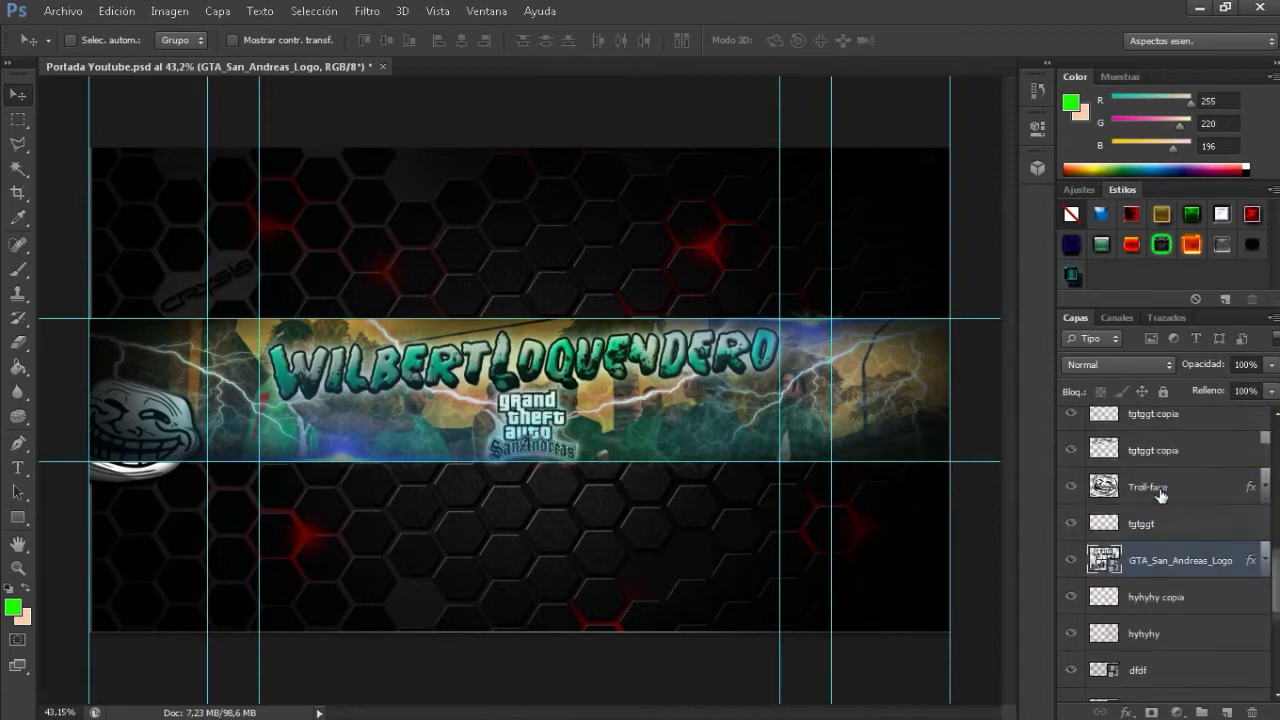
Step: Duplicate the troll face to the strip's right end and flip the copy horizontally
{"action": "left_click", "coordinate": [1150, 486]}
{"action": "right_click", "coordinate": [632, 424]}
{"action": "left_click_drag", "start_coordinate": [130, 408], "coordinate": [918, 440]}
{"action": "key", "text": "Escape"}
{"action": "key", "text": "ctrl+t"}
{"action": "right_click", "coordinate": [632, 424]}
{"action": "left_click", "coordinate": [690, 390]}
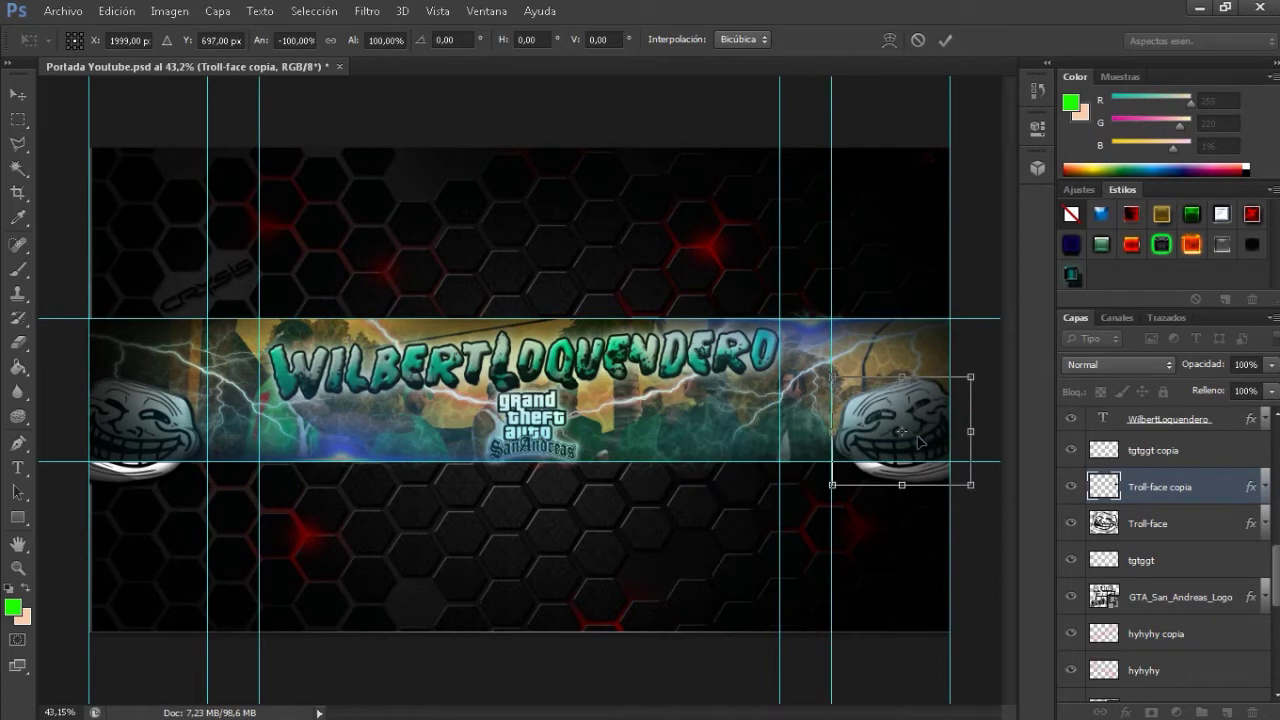
{"action": "key", "text": "Return"}
Step: Compare the banner with the hexagon texture and unnamed layers hidden and shown
{"action": "scroll", "coordinate": [1150, 540], "scroll_direction": "down", "scroll_amount": 5}
{"action": "left_click", "coordinate": [1071, 537]}
{"action": "left_click", "coordinate": [1071, 537]}
{"action": "left_click", "coordinate": [1072, 464]}
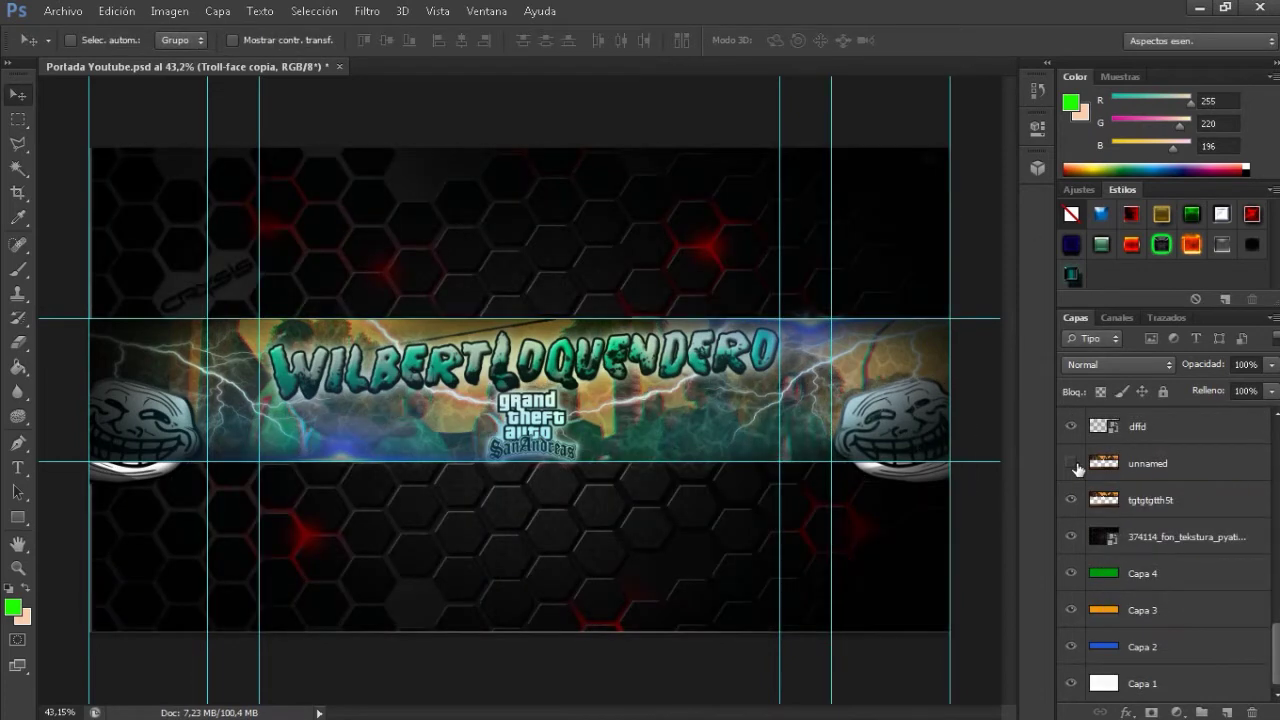
{"action": "left_click", "coordinate": [1072, 464]}
{"action": "left_click", "coordinate": [1072, 464]}
Step: Add a "By:" credit line with the author's channel name above the strip, coloured white
{"action": "mouse_move", "coordinate": [1276, 640]}
{"action": "left_mouse_down"}
{"action": "mouse_move", "coordinate": [1276, 560]}
{"action": "mouse_move", "coordinate": [1276, 625]}
{"action": "left_mouse_up"}
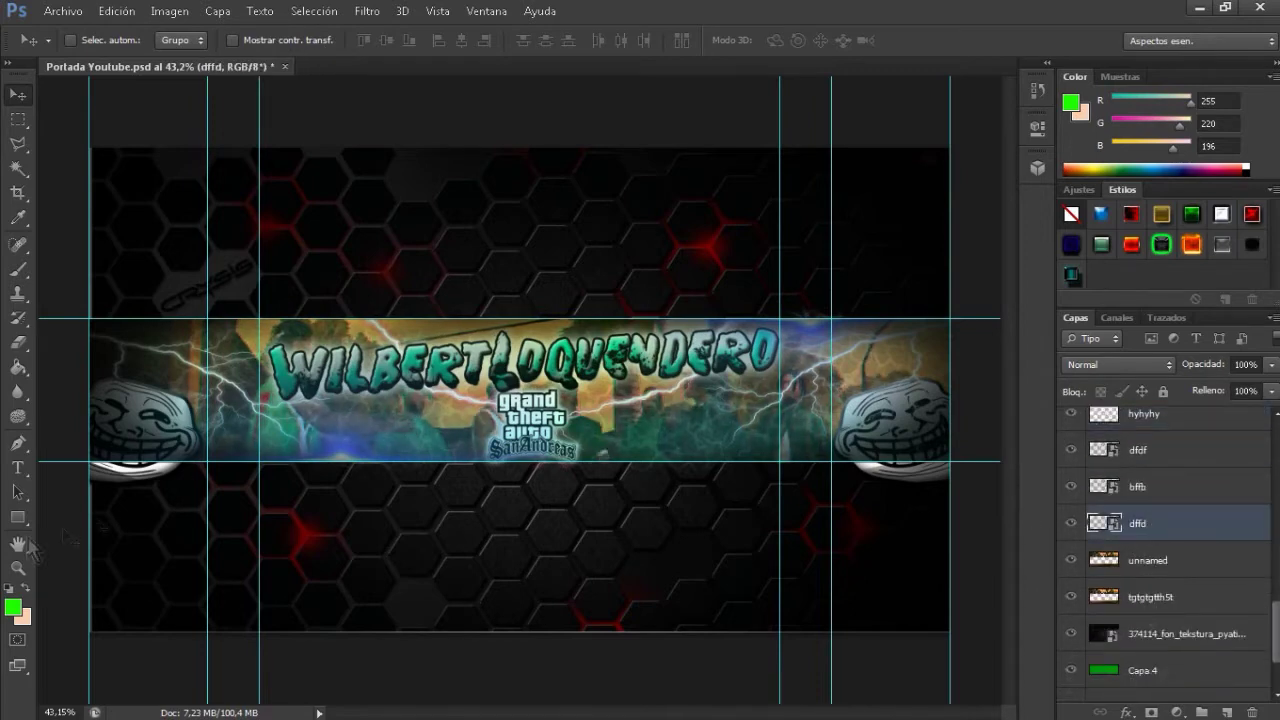
{"action": "key", "text": "t"}
{"action": "left_click", "coordinate": [261, 238]}
{"action": "type", "text": "By:JonathanBaqueri"}
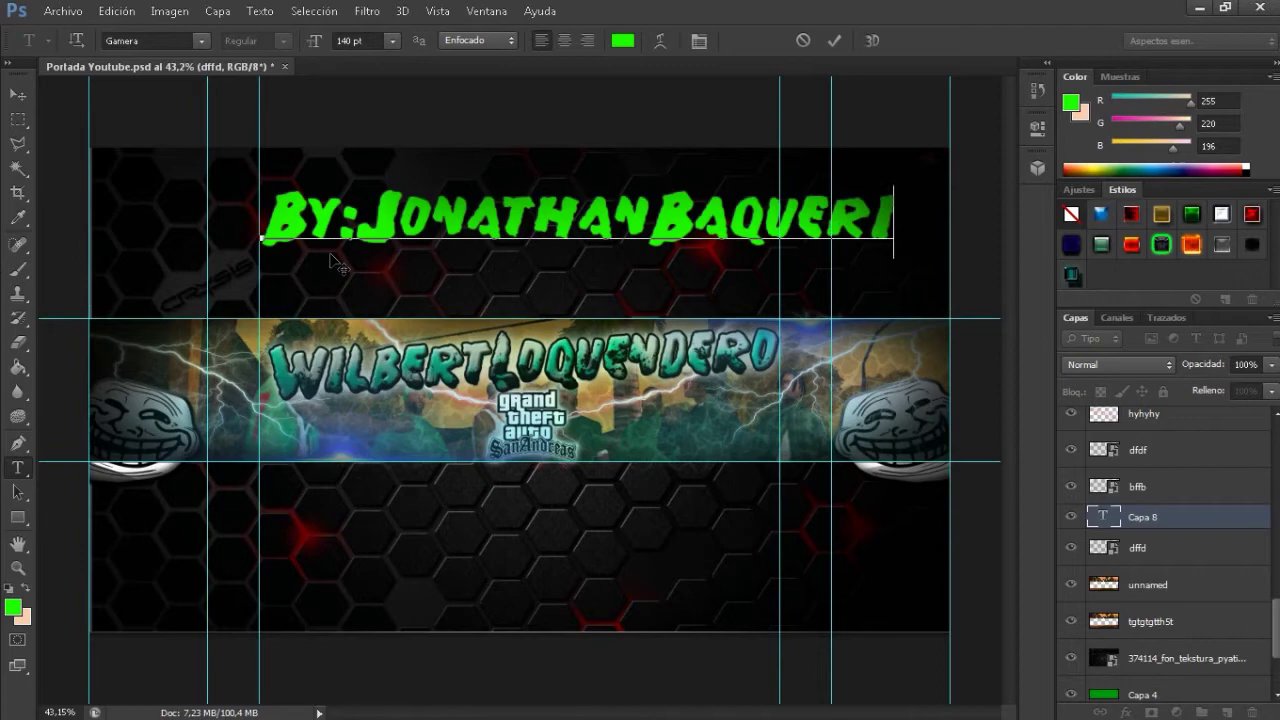
{"action": "key", "text": "ctrl+a"}
{"action": "left_click", "coordinate": [622, 40]}
{"action": "left_click", "coordinate": [666, 217]}
{"action": "left_click", "coordinate": [1075, 224]}
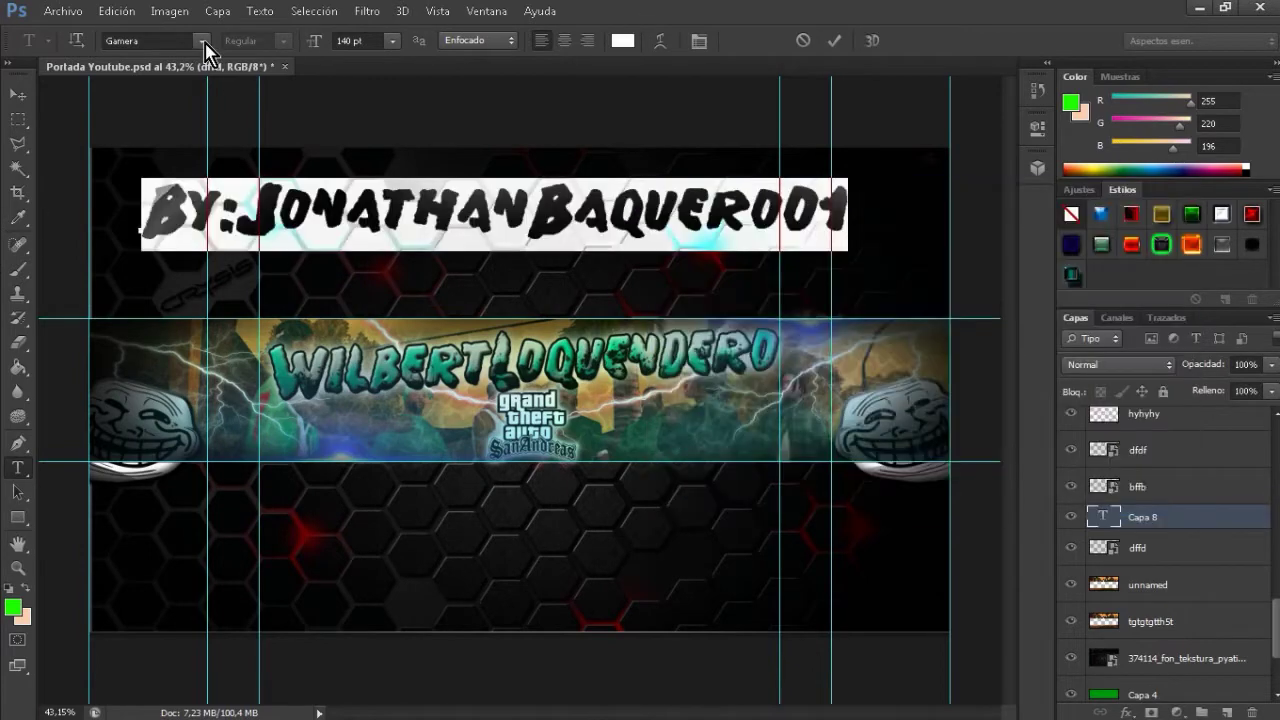
Step: Set the credit line in Comic Sans MS at 48 pt and insert "Youtube.com/" before the channel name
{"action": "left_click", "coordinate": [201, 40]}
{"action": "scroll", "coordinate": [363, 300], "scroll_direction": "up", "scroll_amount": 13}
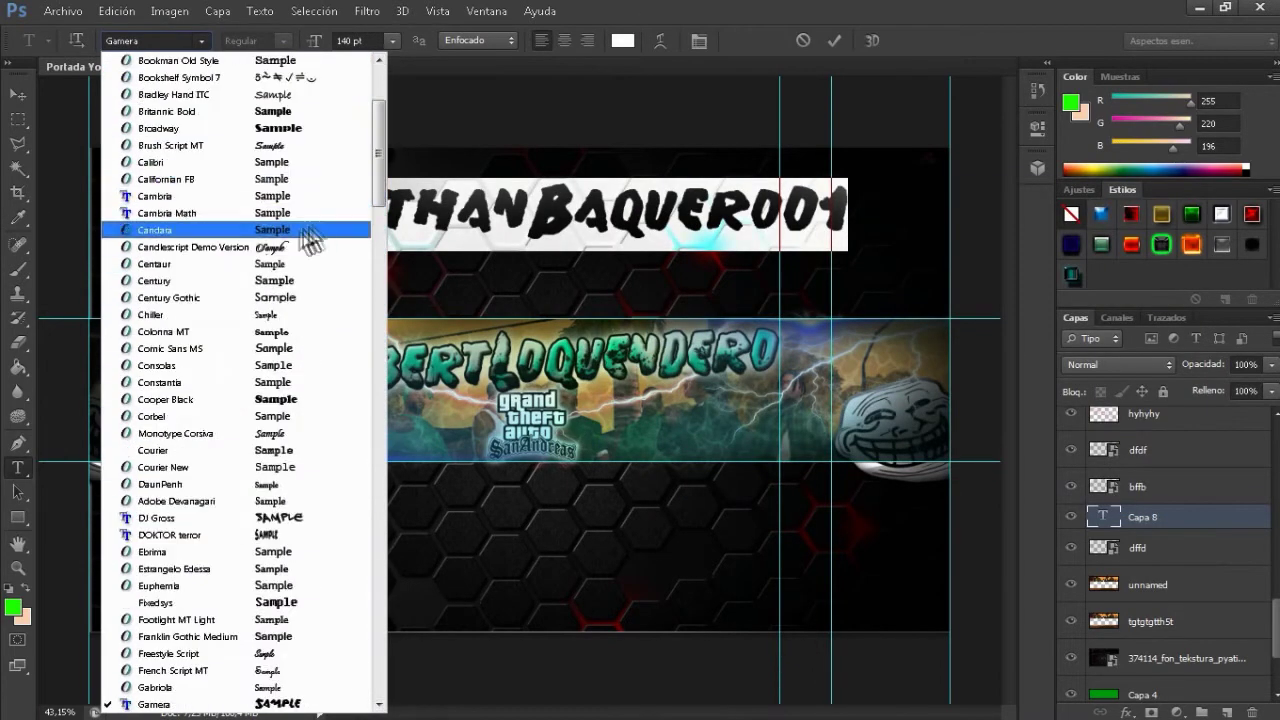
{"action": "left_click", "coordinate": [251, 350]}
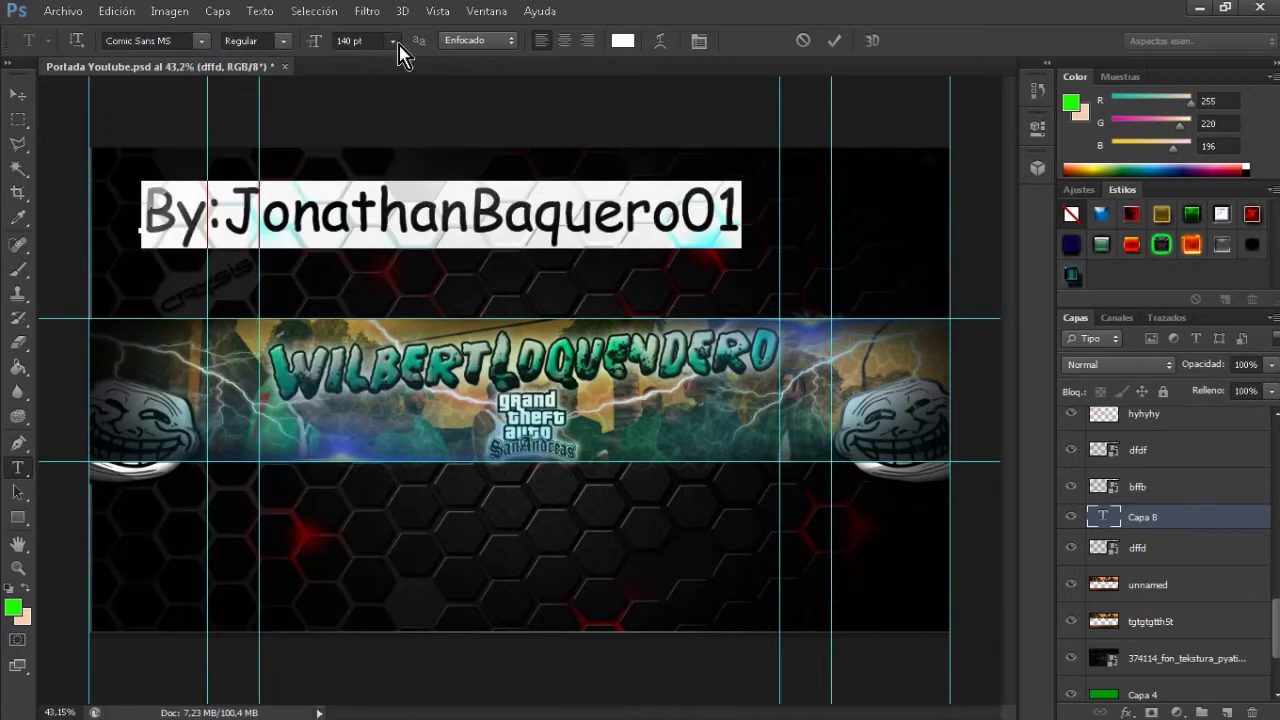
{"action": "left_click", "coordinate": [392, 40]}
{"action": "left_click", "coordinate": [360, 340]}
{"action": "left_click", "coordinate": [392, 40]}
{"action": "left_click", "coordinate": [360, 295]}
{"action": "left_click", "coordinate": [392, 40]}
{"action": "left_click", "coordinate": [360, 318]}
{"action": "left_click", "coordinate": [392, 40]}
{"action": "left_click", "coordinate": [360, 316]}
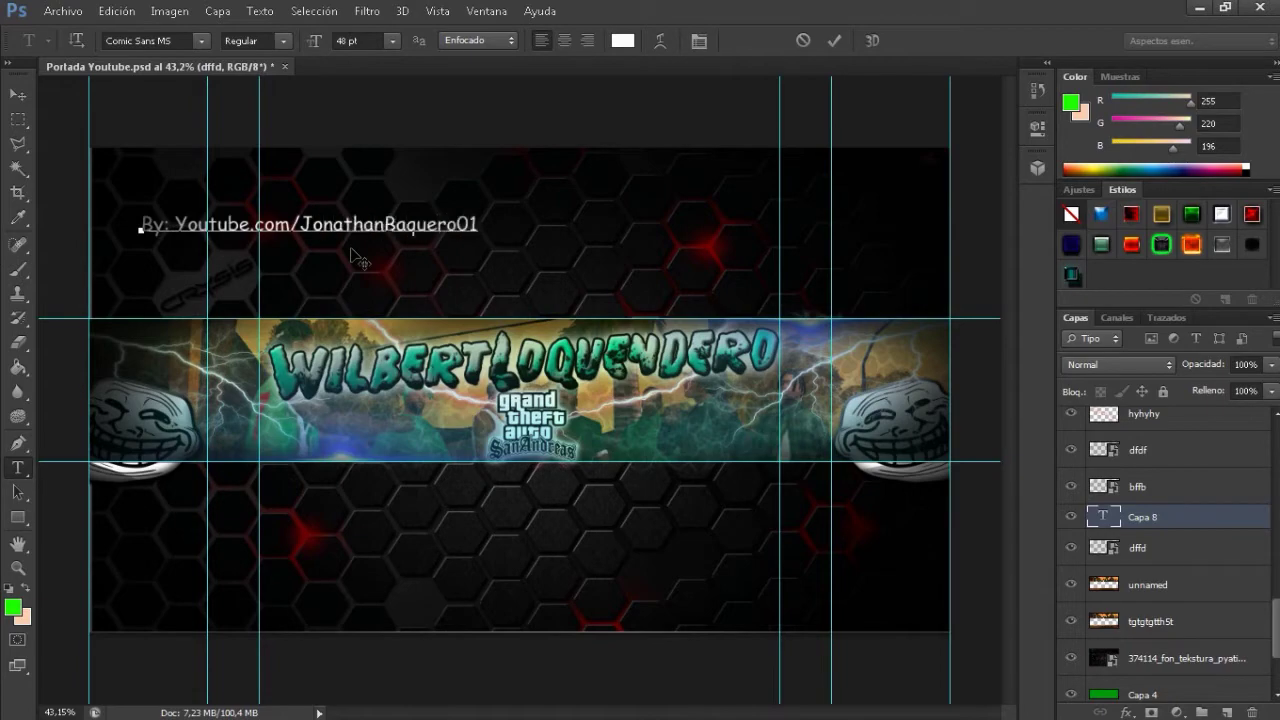
Step: Move the credit line to the strip's lower edge and give it a stroke and a drop shadow
{"action": "left_click_drag", "start_coordinate": [352, 255], "coordinate": [371, 461]}
{"action": "left_click", "coordinate": [834, 40]}
{"action": "scroll", "coordinate": [1160, 530], "scroll_direction": "up", "scroll_amount": 5}
{"action": "right_click", "coordinate": [1190, 590]}
{"action": "left_click", "coordinate": [1030, 145]}
{"action": "left_click_drag", "start_coordinate": [585, 200], "coordinate": [829, 115]}
{"action": "left_click", "coordinate": [575, 415]}
{"action": "left_click", "coordinate": [597, 250]}
{"action": "left_click", "coordinate": [1163, 143]}
Step: Reduce the credit line to 40 pt and move its layer directly below the WilbertLoquendero title
{"action": "double_click", "coordinate": [1103, 590]}
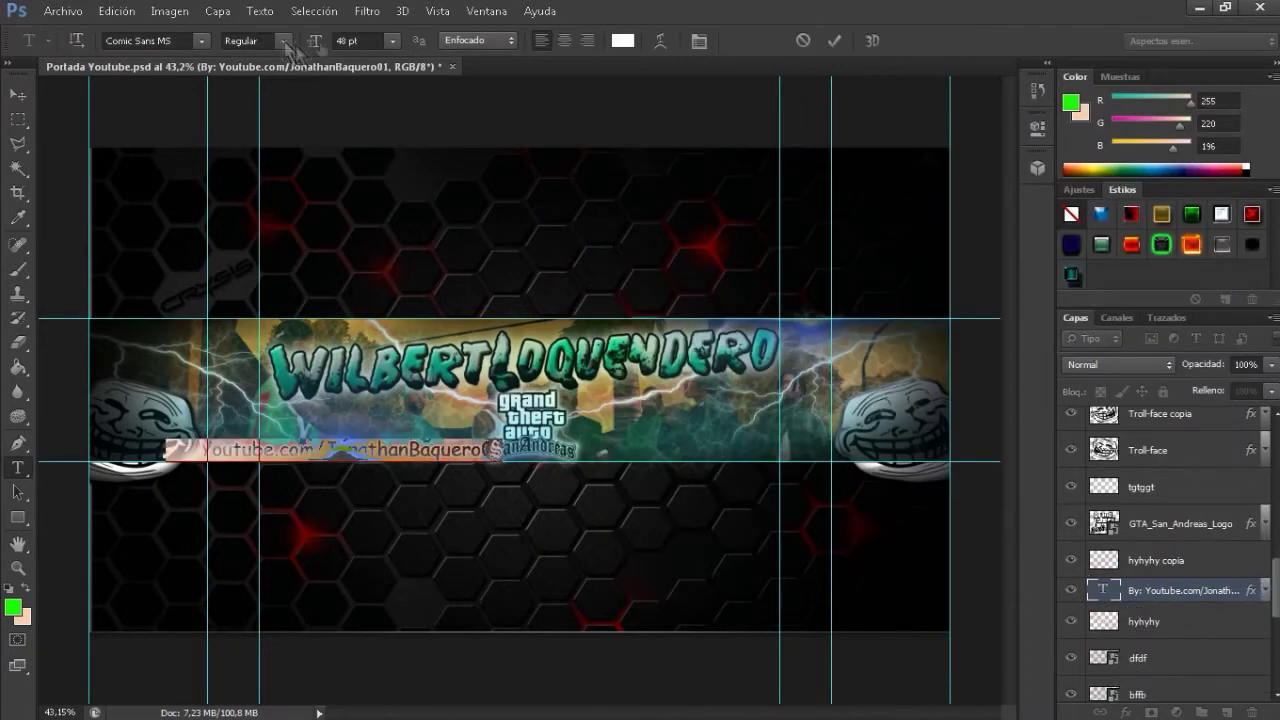
{"action": "key", "text": "BackSpace"}
{"action": "type", "text": "0"}
{"action": "key", "text": "Return"}
{"action": "left_click_drag", "start_coordinate": [1165, 512], "coordinate": [1140, 545]}
Step: Nudge the credit line up and to the right so it sits just above the lower guide
{"action": "key", "text": "v"}
{"action": "key", "text": "ctrl+plus"}
{"action": "key", "text": "ctrl+plus"}
{"action": "key", "text": "Up"}
{"action": "key", "text": "Up"}
{"action": "key", "text": "Up"}
{"action": "key", "text": "Up"}
{"action": "key", "text": "Up"}
{"action": "key", "text": "Up"}
{"action": "key", "text": "Up"}
{"action": "key", "text": "Right"}
{"action": "key", "text": "Right"}
{"action": "key", "text": "Right"}
{"action": "key", "text": "Right"}
{"action": "key", "text": "Right"}
{"action": "key", "text": "Right"}
{"action": "key", "text": "Right"}
{"action": "key", "text": "Right"}
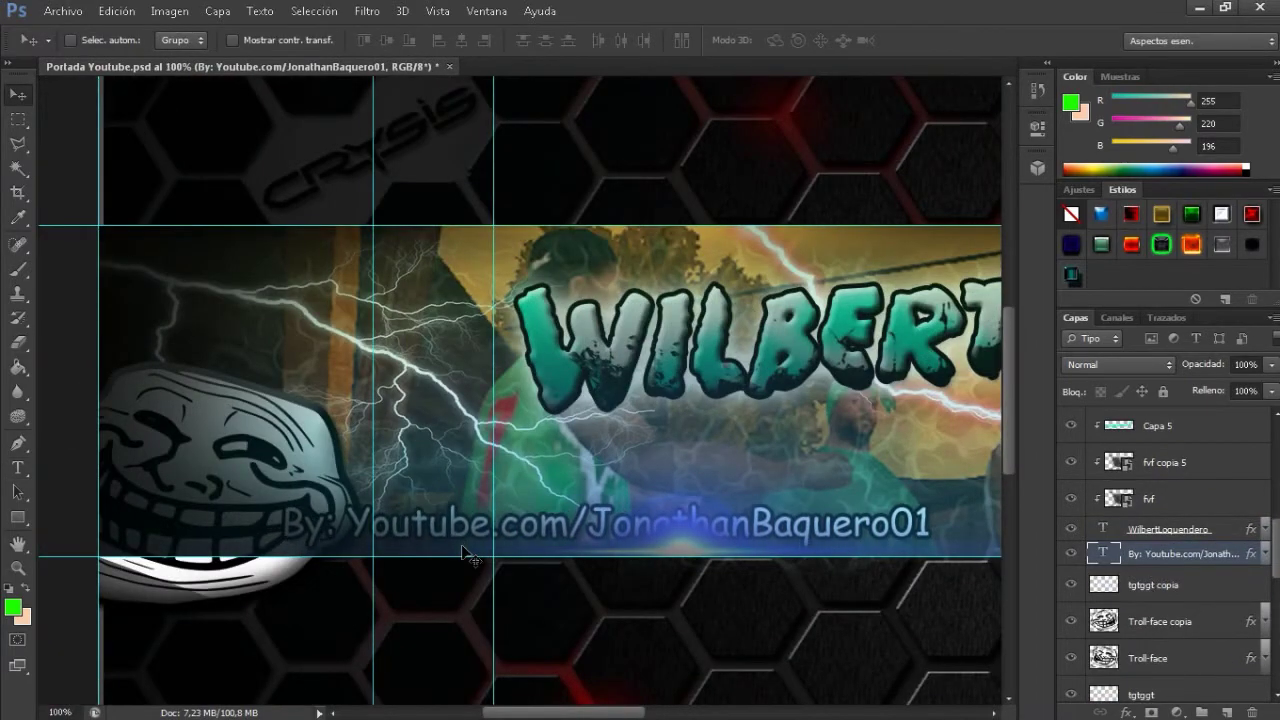
Step: Rasterize the WilbertLoquendero title layer
{"action": "scroll", "coordinate": [1150, 550], "scroll_direction": "up", "scroll_amount": 5}
{"action": "left_click", "coordinate": [1071, 535]}
{"action": "left_click", "coordinate": [1071, 535]}
{"action": "scroll", "coordinate": [1140, 560], "scroll_direction": "down", "scroll_amount": 5}
{"action": "right_click", "coordinate": [1168, 610]}
{"action": "left_click", "coordinate": [1168, 610]}
{"action": "scroll", "coordinate": [1168, 610], "scroll_direction": "down", "scroll_amount": 1}
{"action": "left_click_drag", "start_coordinate": [1170, 602], "coordinate": [1137, 583]}
{"action": "right_click", "coordinate": [1137, 580]}
{"action": "left_click", "coordinate": [1150, 605]}
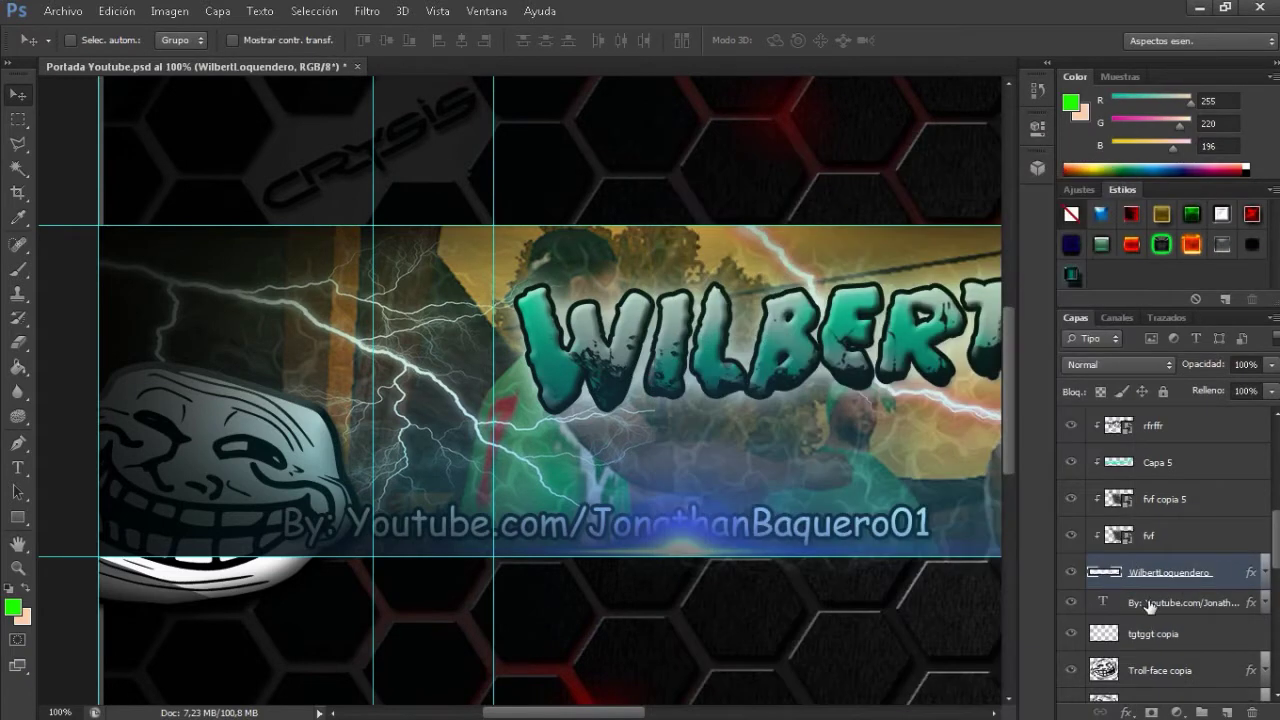
Step: Move the Youtube.com credit line slightly left and up above the lower guide
{"action": "left_click_drag", "start_coordinate": [545, 515], "coordinate": [475, 510]}
{"action": "key", "text": "ctrl+z"}
{"action": "left_click", "coordinate": [1170, 602]}
{"action": "left_click_drag", "start_coordinate": [610, 531], "coordinate": [552, 524]}
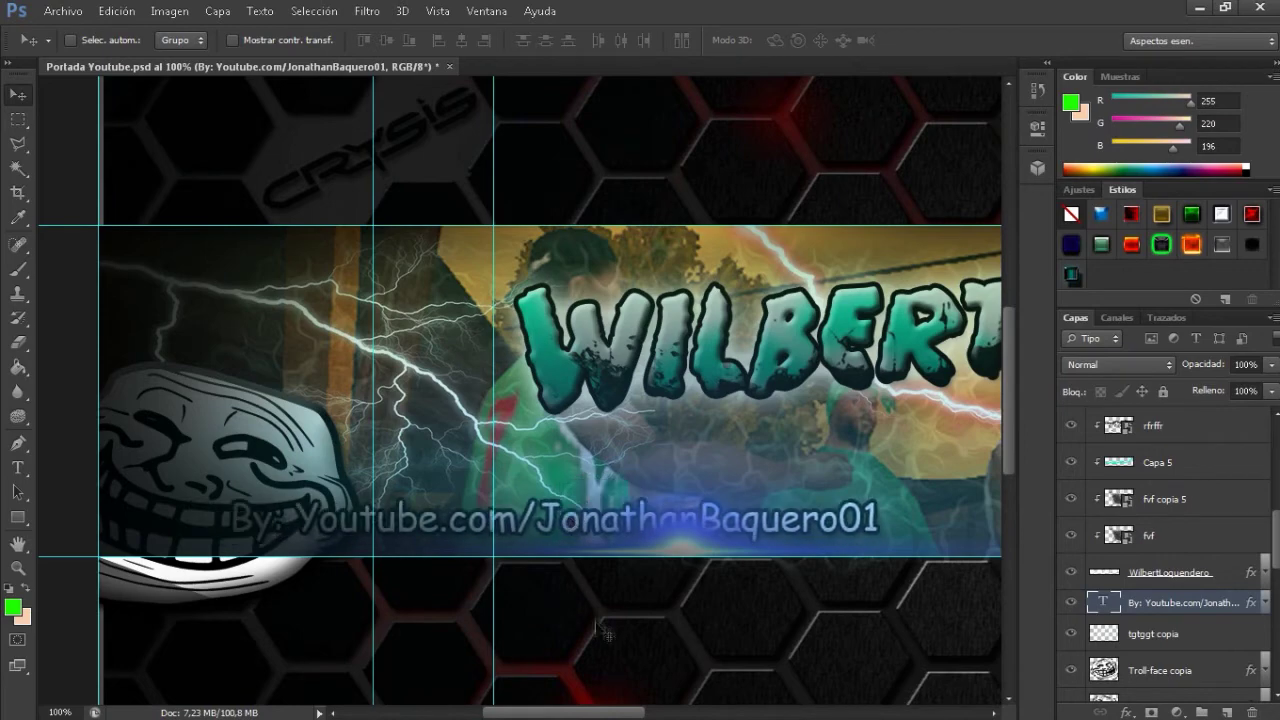
Step: Duplicate the credit line above the strip, remove "Youtube.com/" from the copy and set it to 150 pt
{"action": "key", "text": "ctrl+0"}
{"action": "left_click_drag", "start_coordinate": [274, 454], "coordinate": [274, 231]}
{"action": "double_click", "coordinate": [300, 229]}
{"action": "left_click_drag", "start_coordinate": [418, 229], "coordinate": [213, 229]}
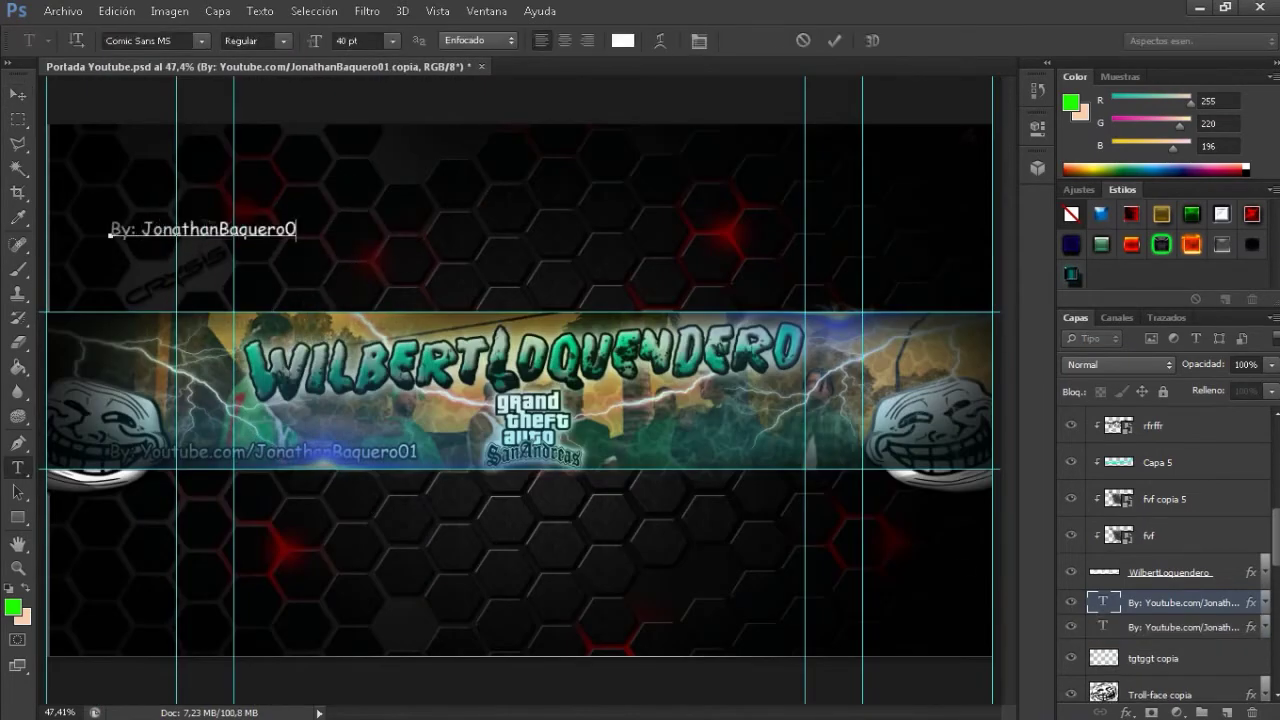
{"action": "type", "text": "26"}
{"action": "key", "text": "Return"}
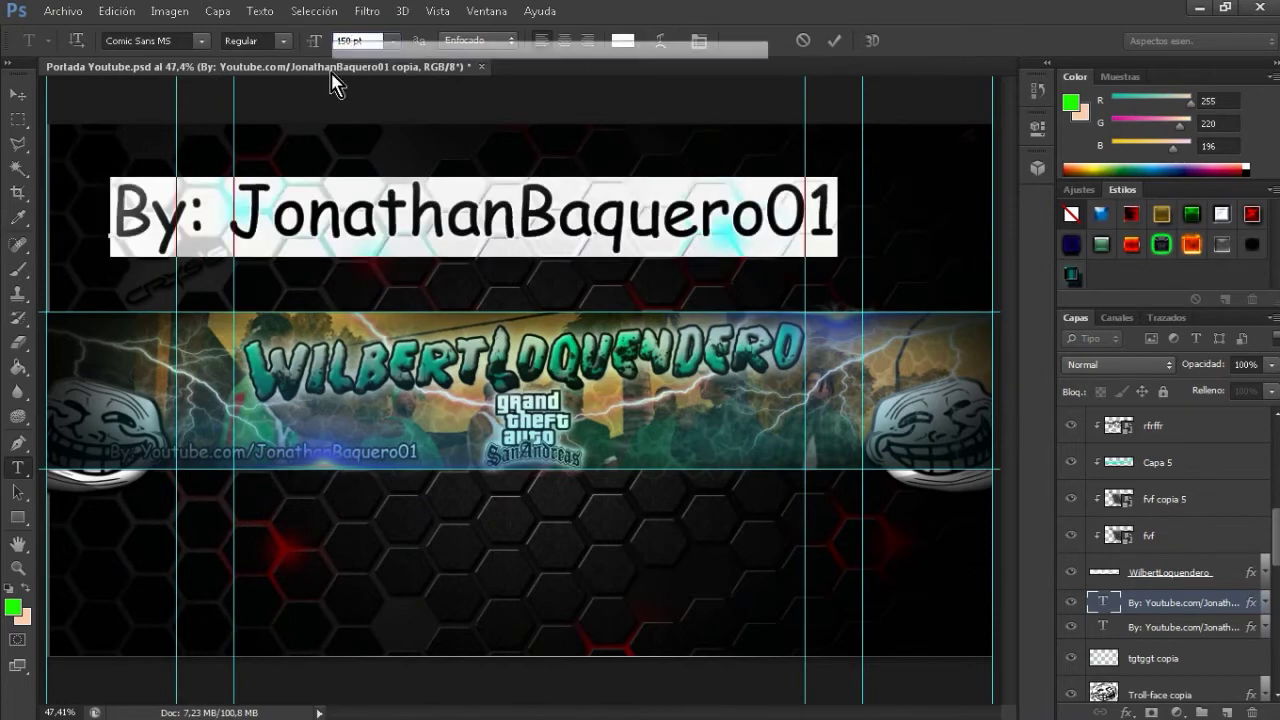
{"action": "left_click", "coordinate": [833, 40]}
Step: Tilt the enlarged credit text slightly counterclockwise above the strip
{"action": "key", "text": "ctrl+t"}
{"action": "left_click_drag", "start_coordinate": [459, 146], "coordinate": [371, 150]}
{"action": "key", "text": "Return"}
Step: Add an orange-yellow-orange gradient overlay to the enlarged credit text
{"action": "double_click", "coordinate": [1250, 602]}
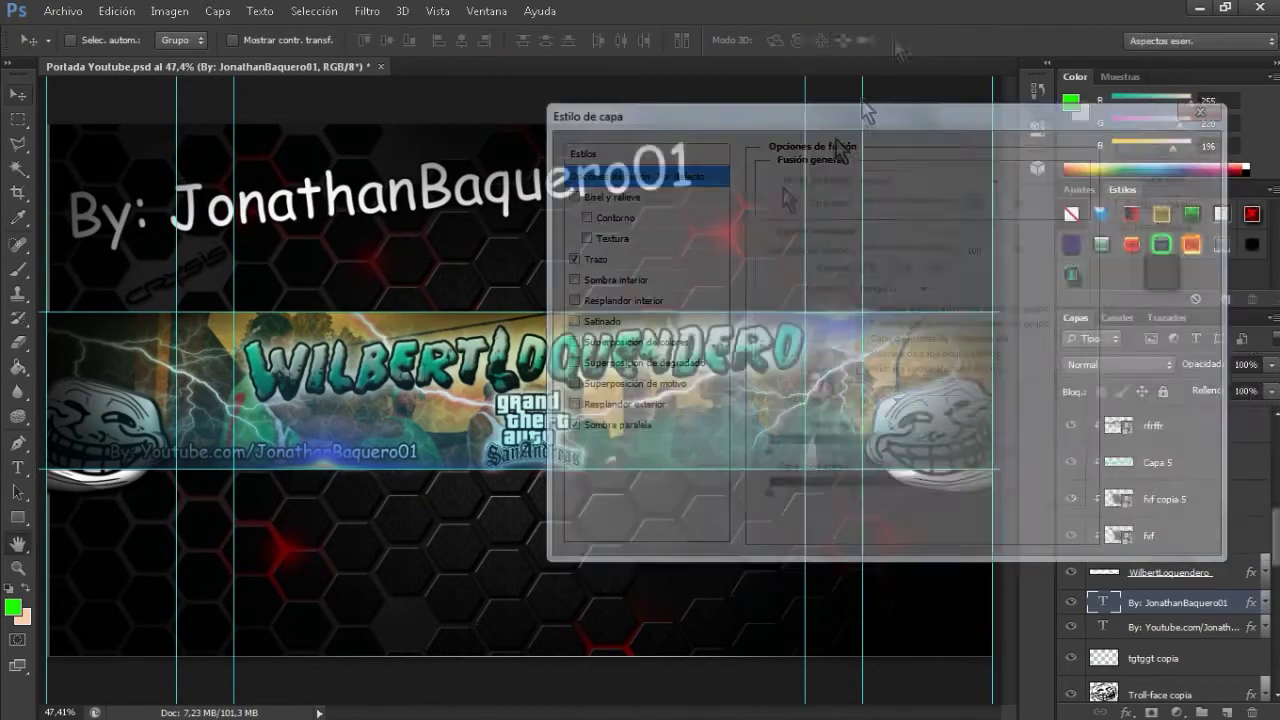
{"action": "left_click", "coordinate": [596, 259]}
{"action": "left_click", "coordinate": [652, 362]}
{"action": "left_click", "coordinate": [897, 224]}
{"action": "left_click", "coordinate": [1050, 232]}
{"action": "left_click", "coordinate": [1157, 270]}
Step: Try a bevel and emboss with texture on the enlarged credit text and switch both off
{"action": "left_click", "coordinate": [575, 197]}
{"action": "left_click_drag", "start_coordinate": [650, 116], "coordinate": [804, 121]}
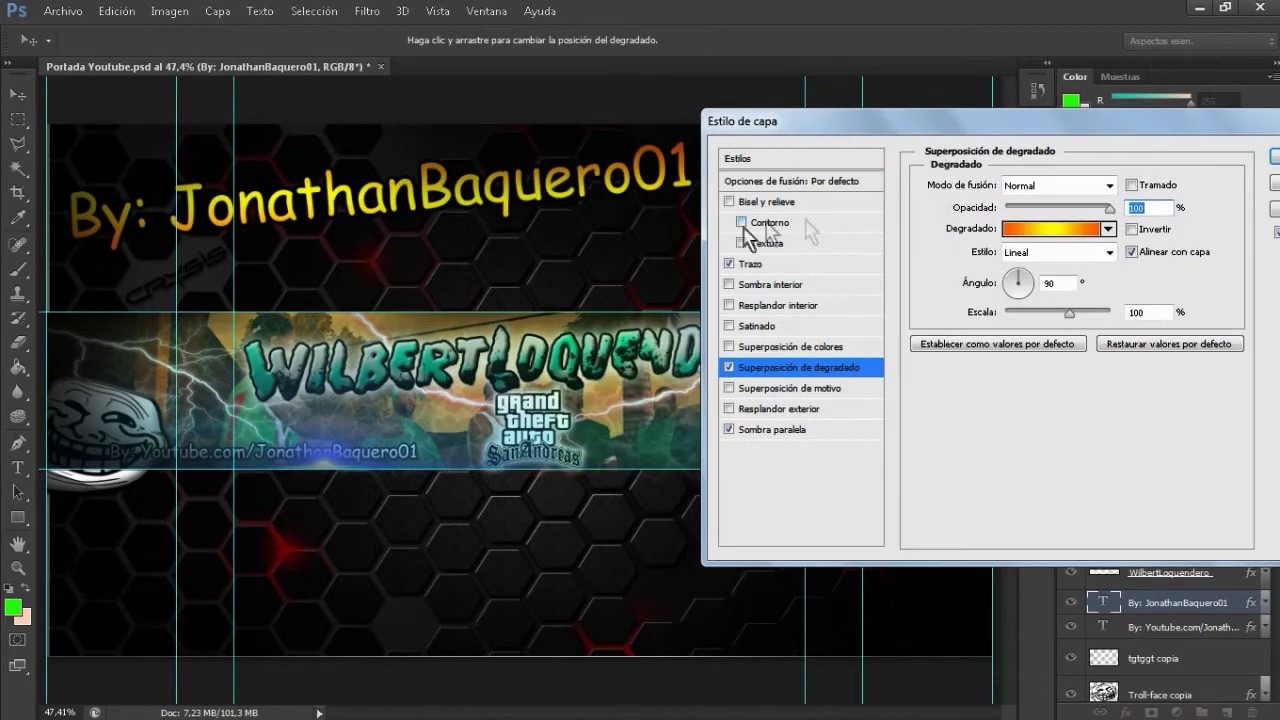
{"action": "left_click", "coordinate": [729, 202]}
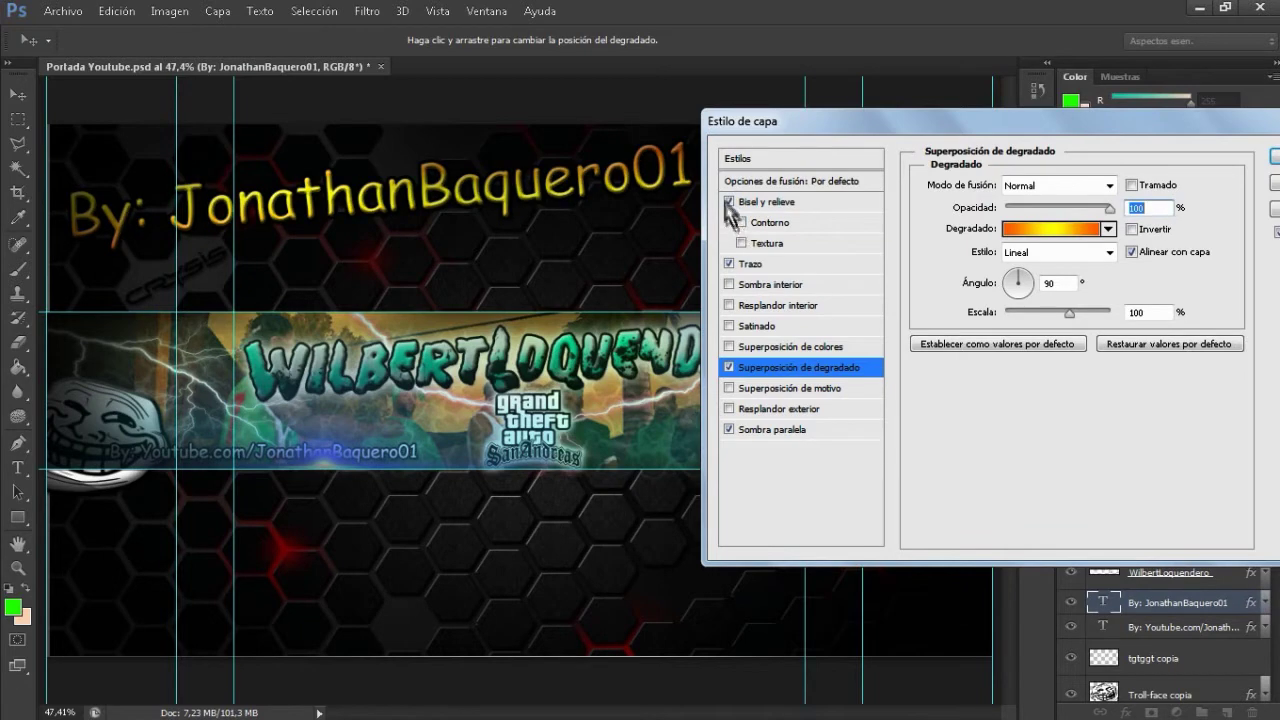
{"action": "left_click", "coordinate": [741, 243]}
{"action": "left_click", "coordinate": [729, 202]}
Step: Try several gradient presets on the enlarged credit text, return to Naranja, amarillo, naranja and apply the layer style
{"action": "left_click", "coordinate": [1050, 228]}
{"action": "left_click", "coordinate": [1003, 380]}
{"action": "left_click", "coordinate": [913, 410]}
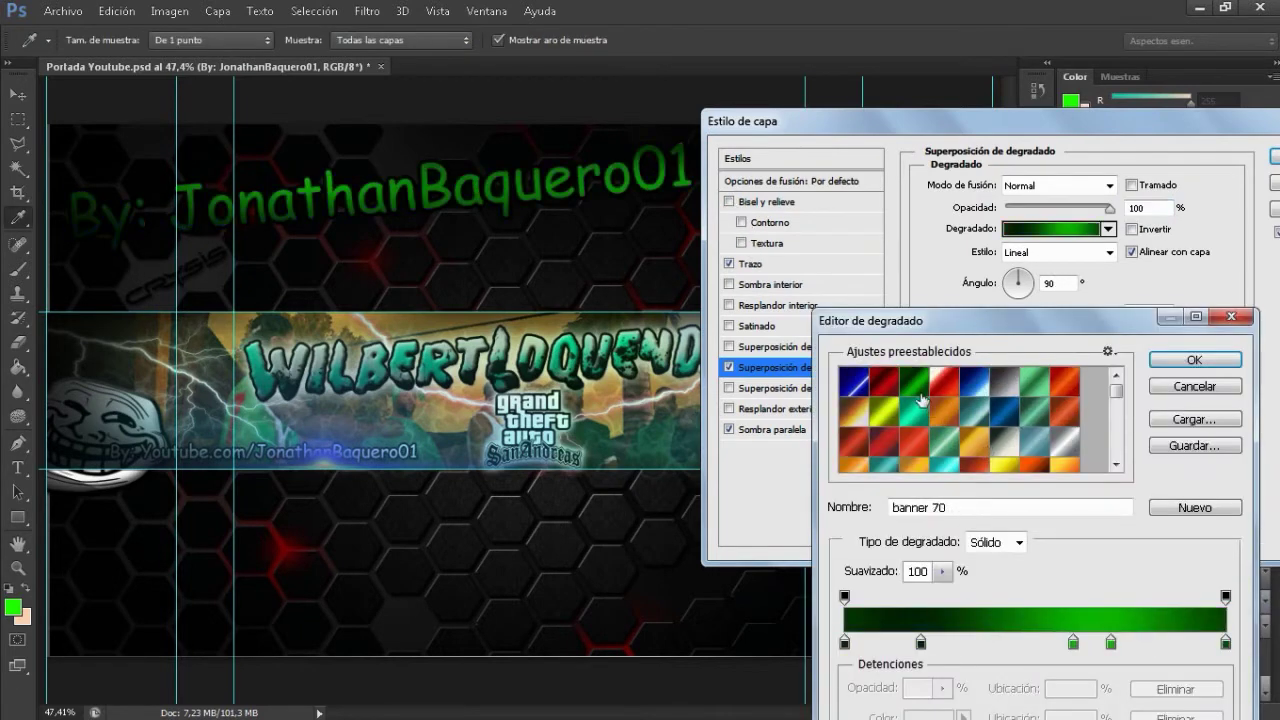
{"action": "left_click", "coordinate": [940, 413]}
{"action": "left_click", "coordinate": [884, 411]}
{"action": "left_click", "coordinate": [915, 381]}
{"action": "scroll", "coordinate": [980, 420], "scroll_direction": "down", "scroll_amount": 2}
{"action": "left_click", "coordinate": [1008, 440]}
{"action": "left_click", "coordinate": [1032, 462]}
{"action": "left_click", "coordinate": [884, 425]}
{"action": "scroll", "coordinate": [980, 420], "scroll_direction": "up", "scroll_amount": 2}
{"action": "left_click", "coordinate": [938, 392]}
{"action": "left_click", "coordinate": [914, 392]}
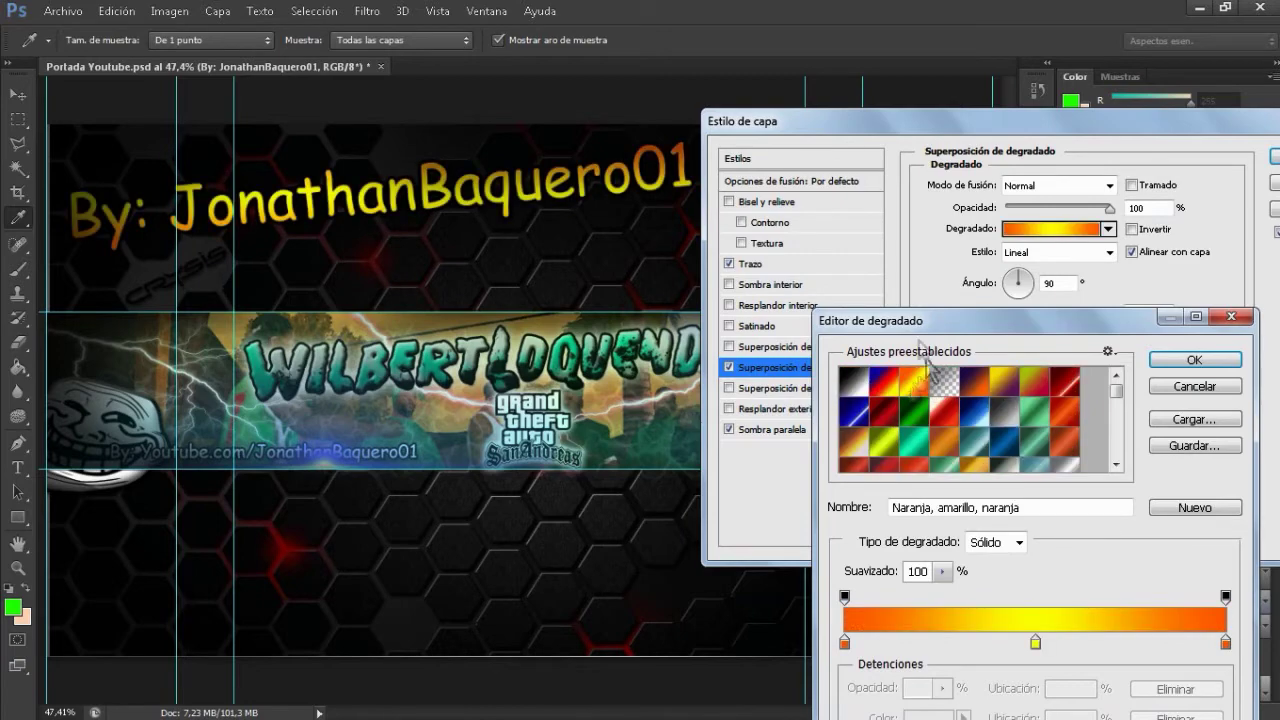
{"action": "left_click", "coordinate": [1194, 359]}
{"action": "left_click", "coordinate": [1268, 158]}
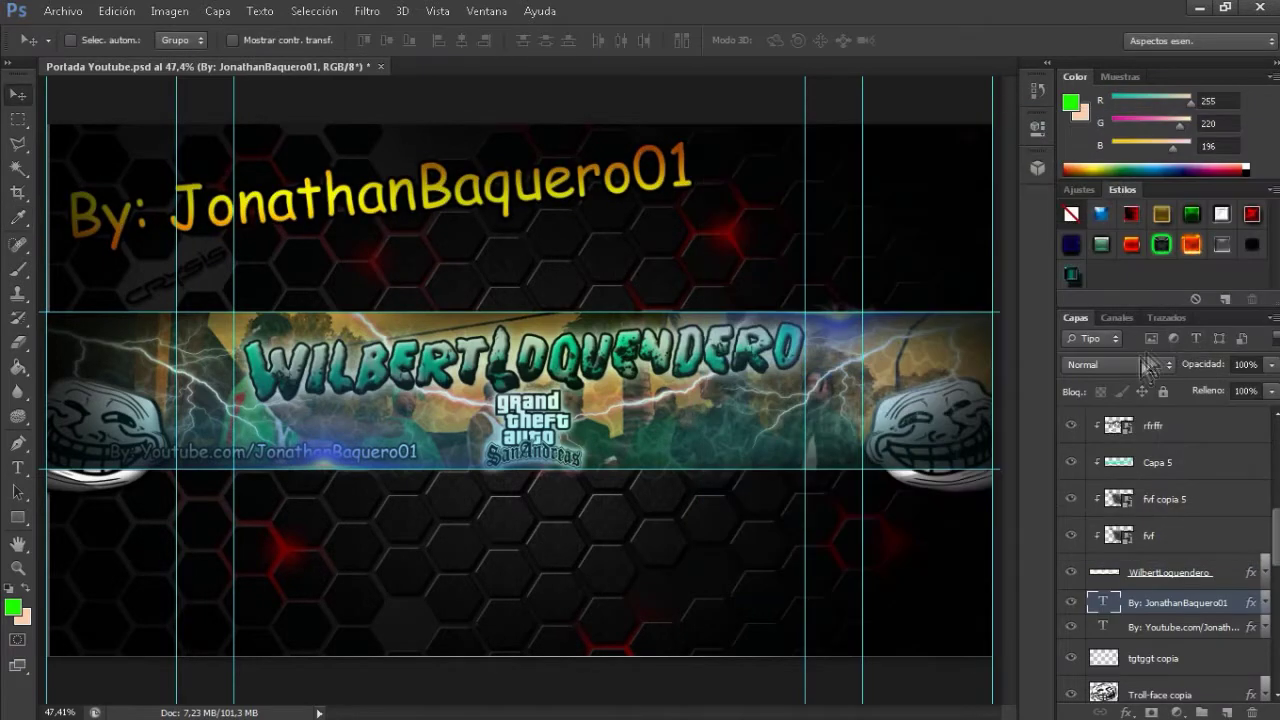
Step: Duplicate the enlarged credit text and place the copy below the strip toward its right end, tilted clockwise
{"action": "key", "text": "ctrl+j"}
{"action": "key", "text": "ctrl+t"}
{"action": "left_click_drag", "start_coordinate": [297, 228], "coordinate": [675, 577]}
{"action": "key", "text": "Return"}
Step: Group the three credit text layers and lock the group
{"action": "left_click", "coordinate": [1180, 651], "text": "shift"}
{"action": "key", "text": "ctrl+g"}
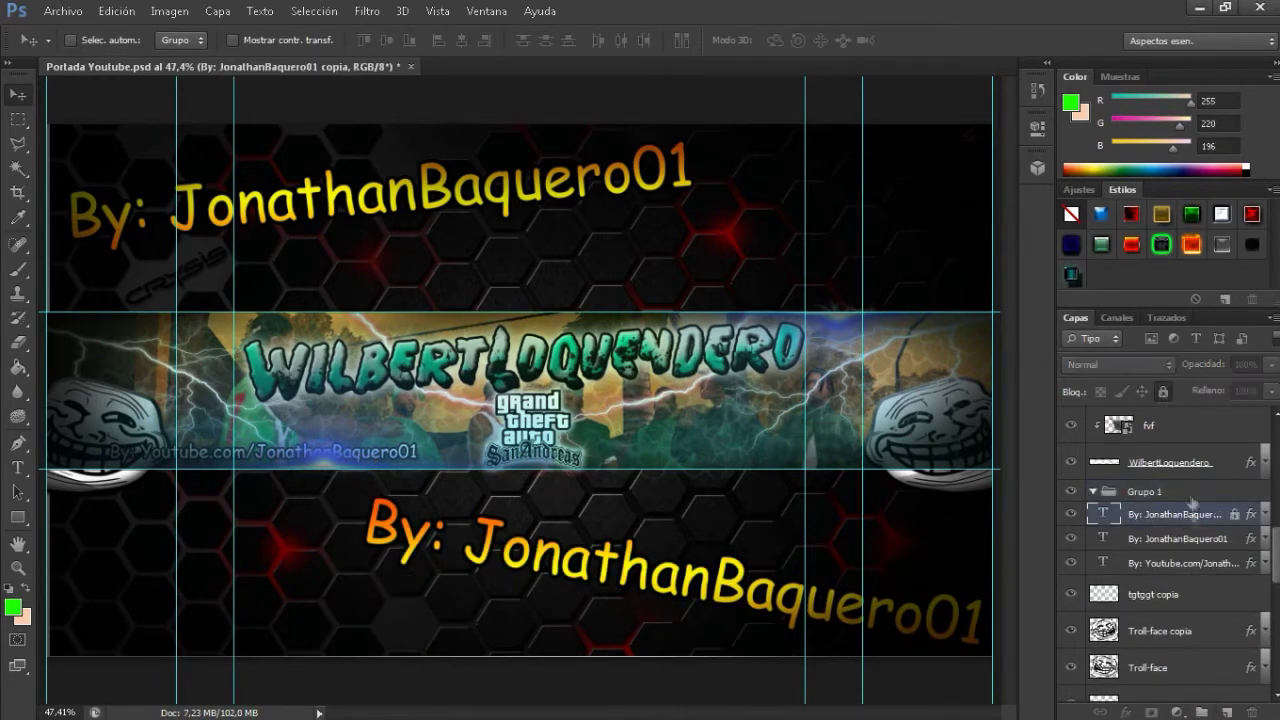
{"action": "left_click", "coordinate": [1180, 563]}
{"action": "left_click", "coordinate": [1140, 491]}
Step: Outline the area below the strip with the Polygonal Lasso to trim the lower light-flare layer along the strip's bottom edge
{"action": "scroll", "coordinate": [1122, 512], "scroll_direction": "down", "scroll_amount": 5}
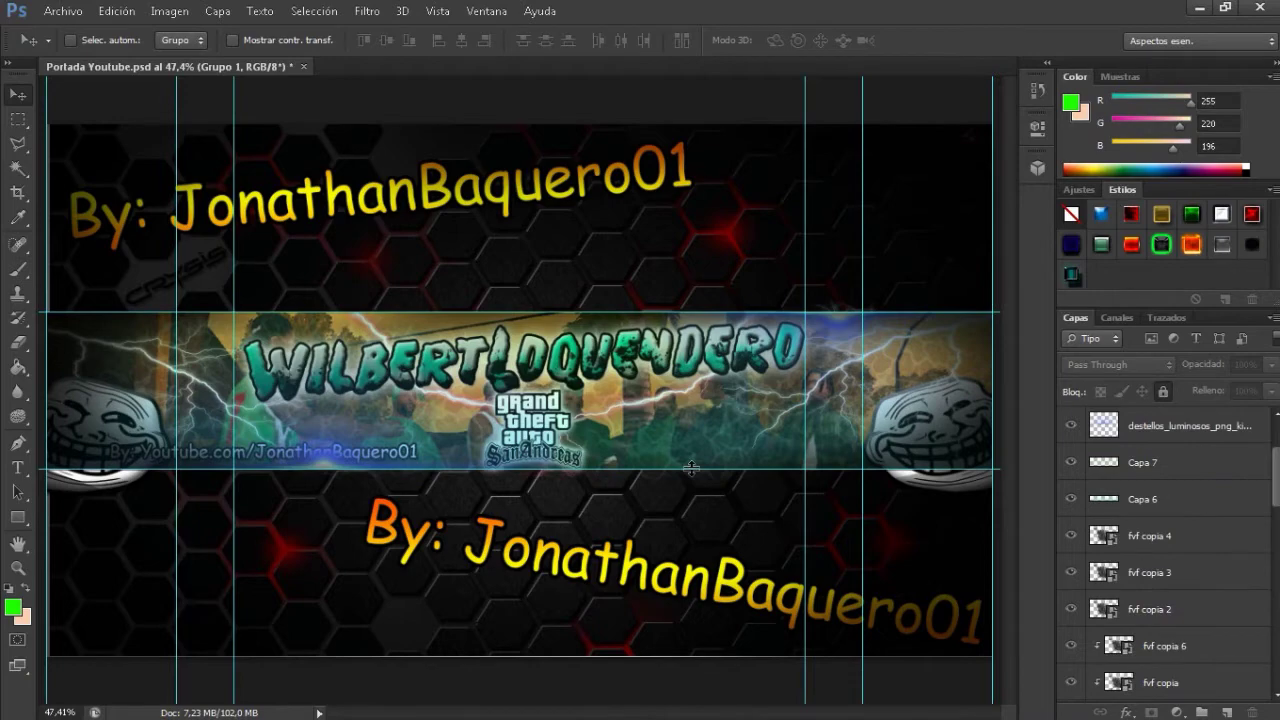
{"action": "scroll", "coordinate": [691, 468], "scroll_direction": "up", "scroll_amount": 2}
{"action": "scroll", "coordinate": [691, 468], "scroll_direction": "left", "scroll_amount": 3}
{"action": "scroll", "coordinate": [1140, 508], "scroll_direction": "up", "scroll_amount": 2}
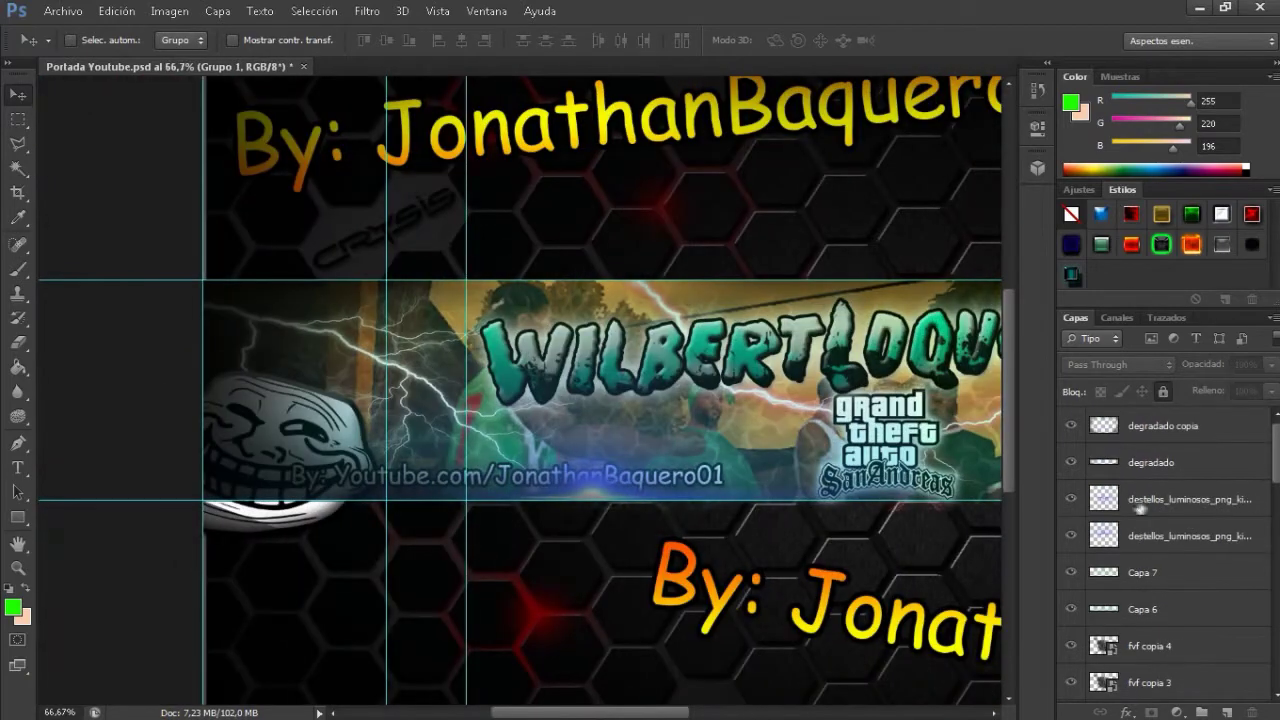
{"action": "left_click", "coordinate": [1214, 500]}
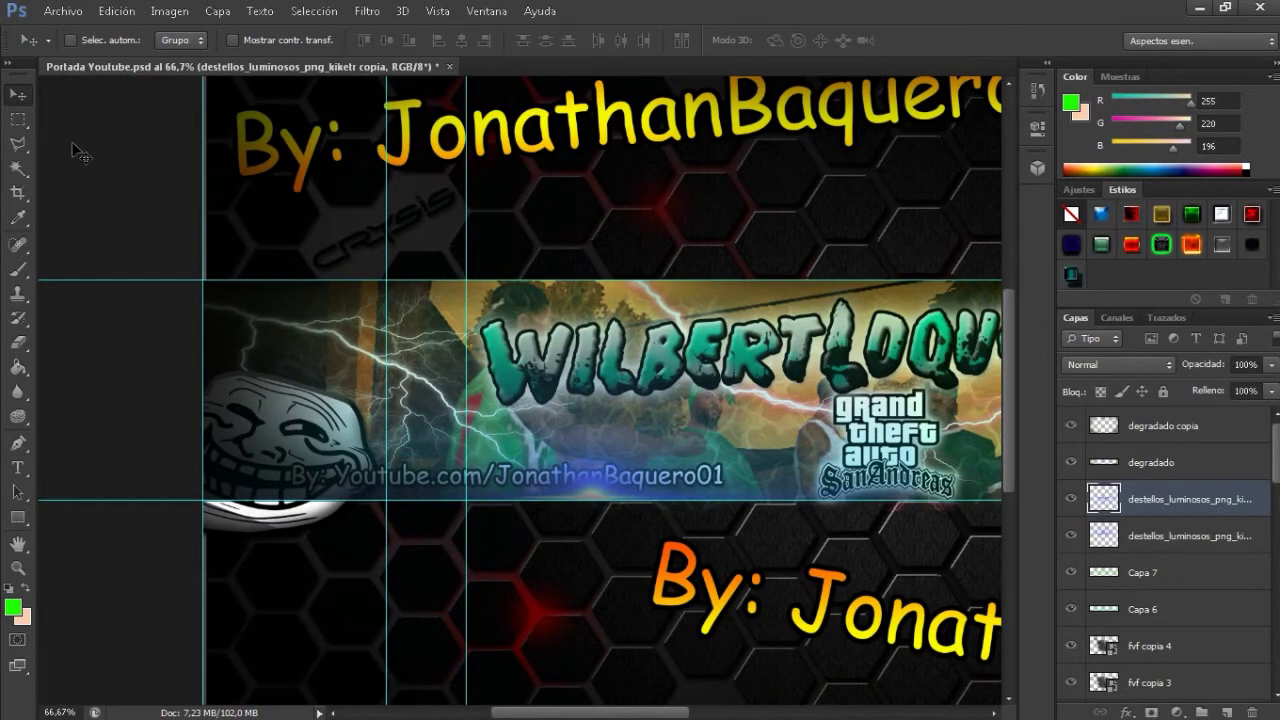
{"action": "left_click", "coordinate": [1167, 530]}
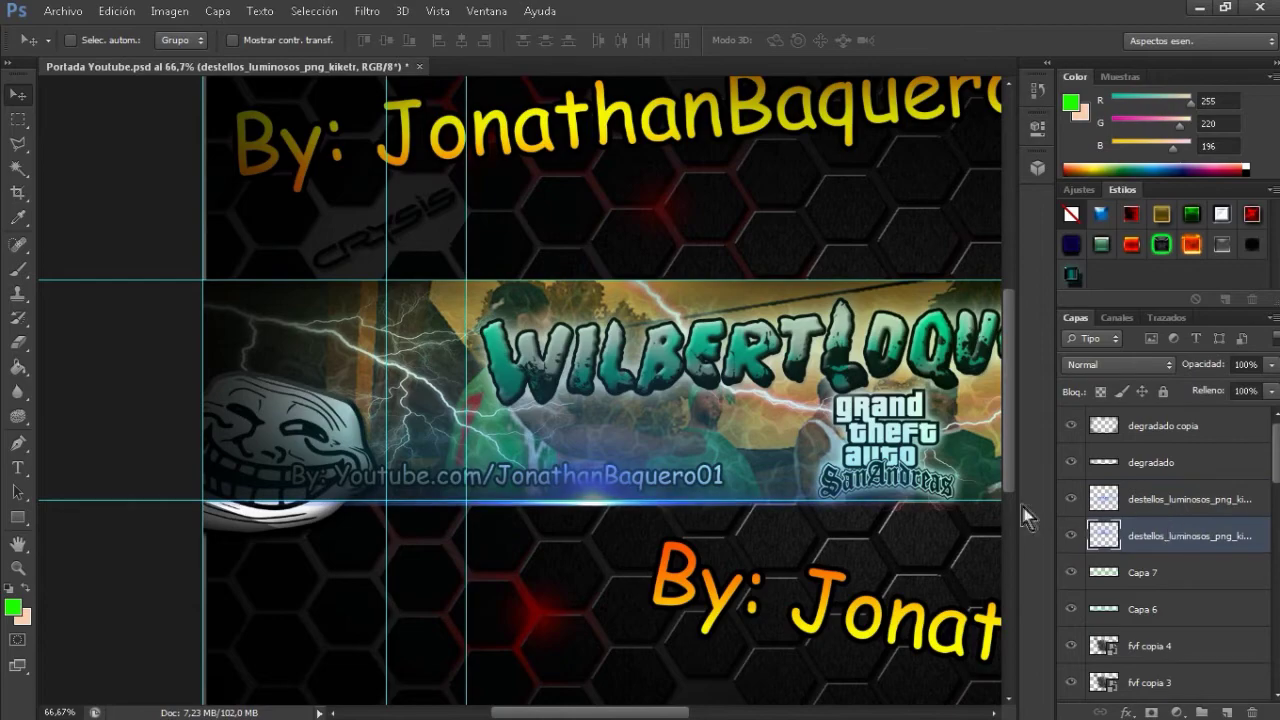
{"action": "left_click", "coordinate": [18, 143]}
{"action": "scroll", "coordinate": [768, 615], "scroll_direction": "right", "scroll_amount": 4}
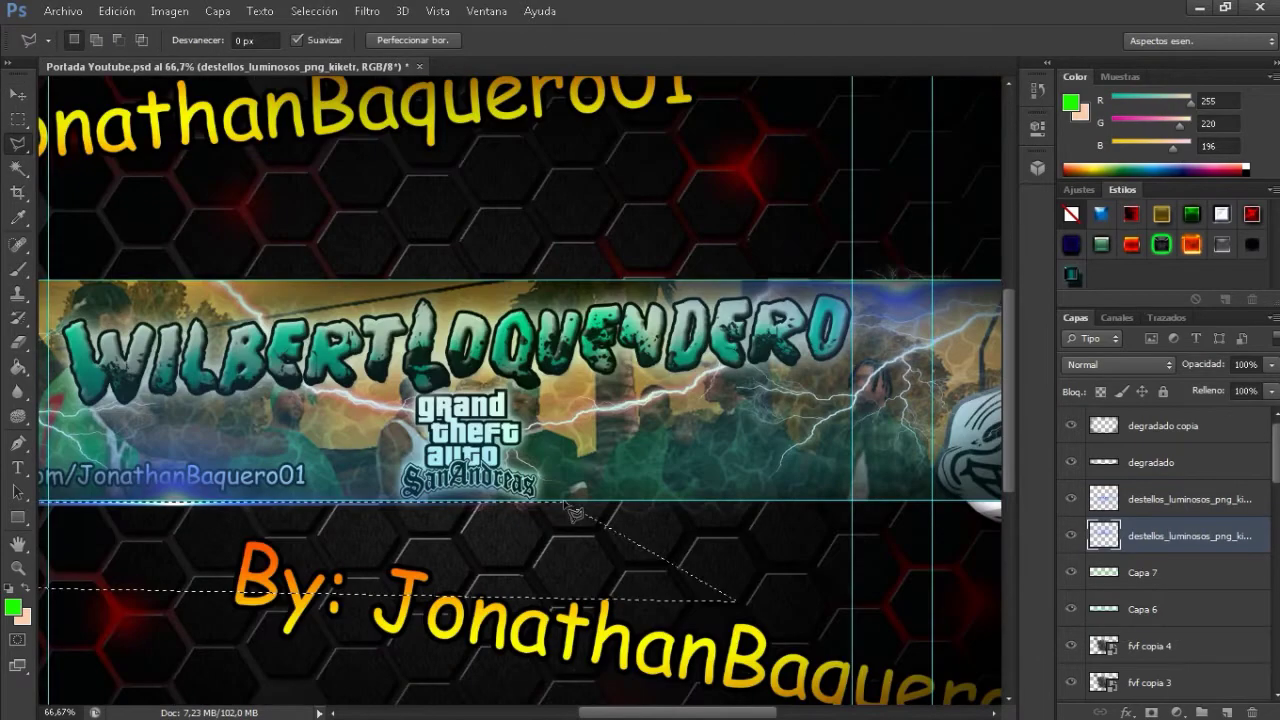
Step: Trim both troll faces along the strip's bottom edge using a polygonal selection of the area below it
{"action": "scroll", "coordinate": [575, 512], "scroll_direction": "left", "scroll_amount": 8}
{"action": "key", "text": "alt+["}
{"action": "scroll", "coordinate": [625, 680], "scroll_direction": "right", "scroll_amount": 6}
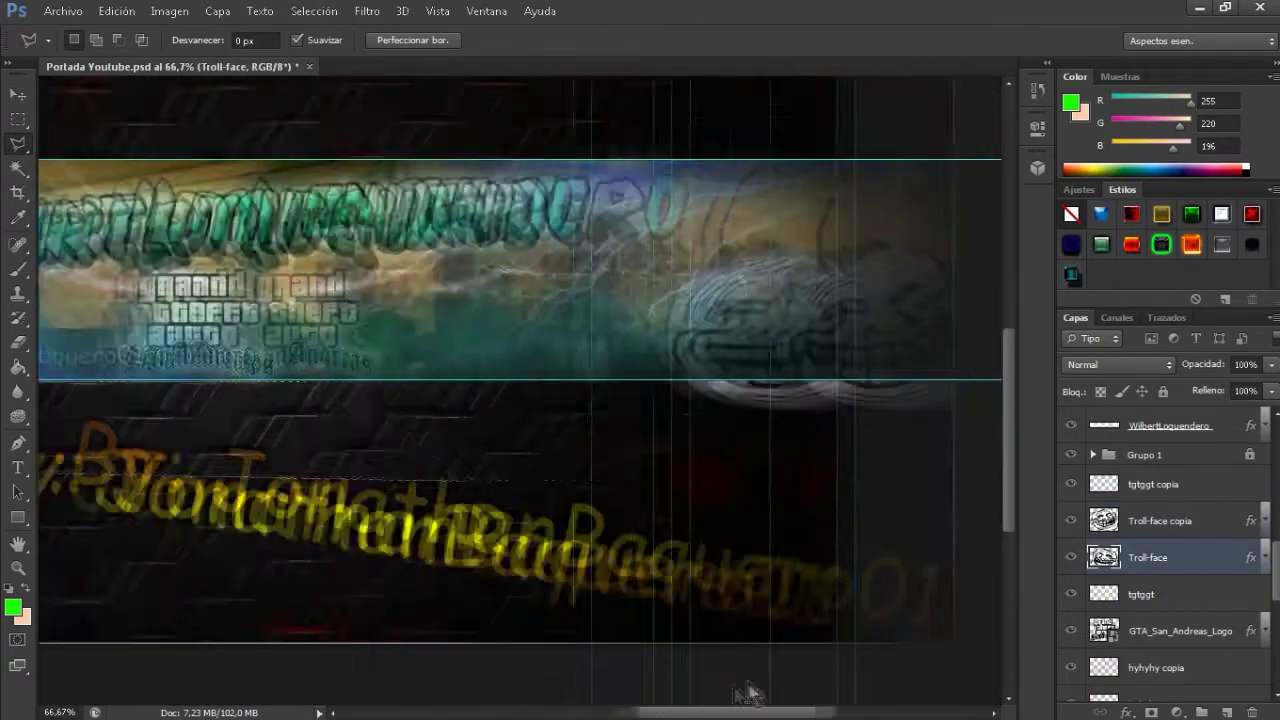
{"action": "scroll", "coordinate": [750, 693], "scroll_direction": "right", "scroll_amount": 3}
{"action": "left_click", "coordinate": [545, 382]}
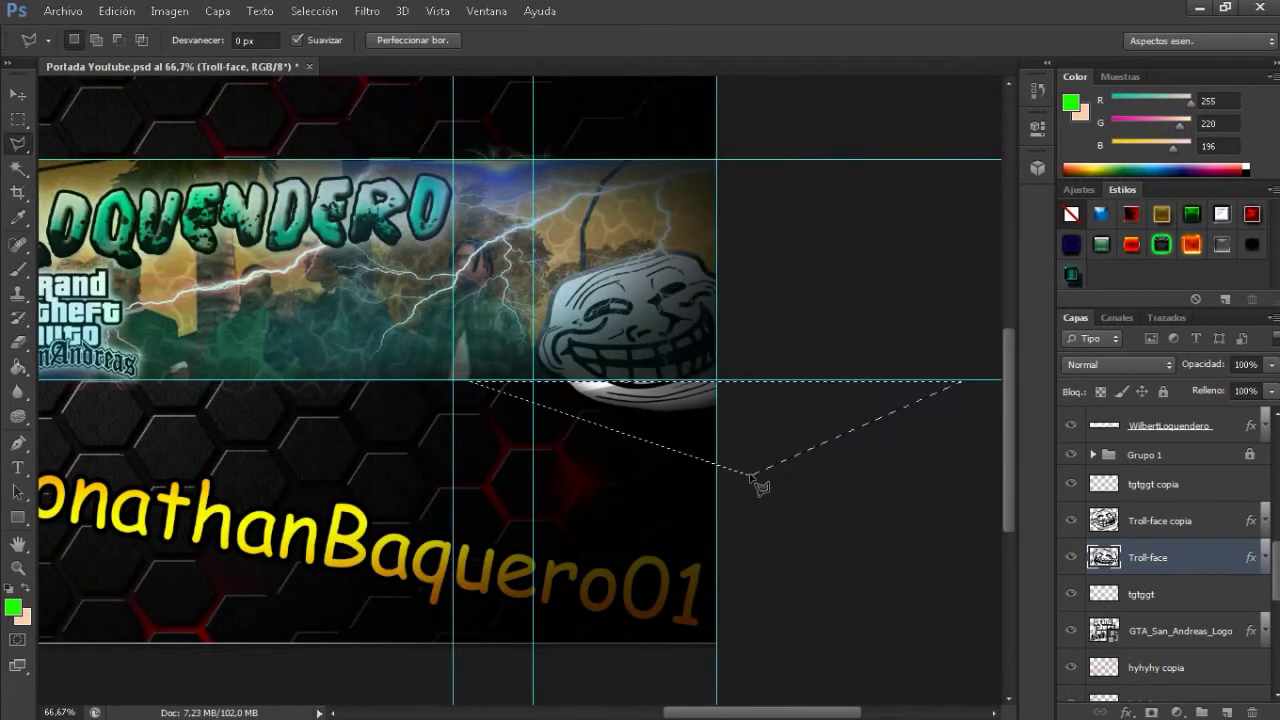
{"action": "left_click", "coordinate": [1122, 521]}
{"action": "key", "text": "ctrl+0"}
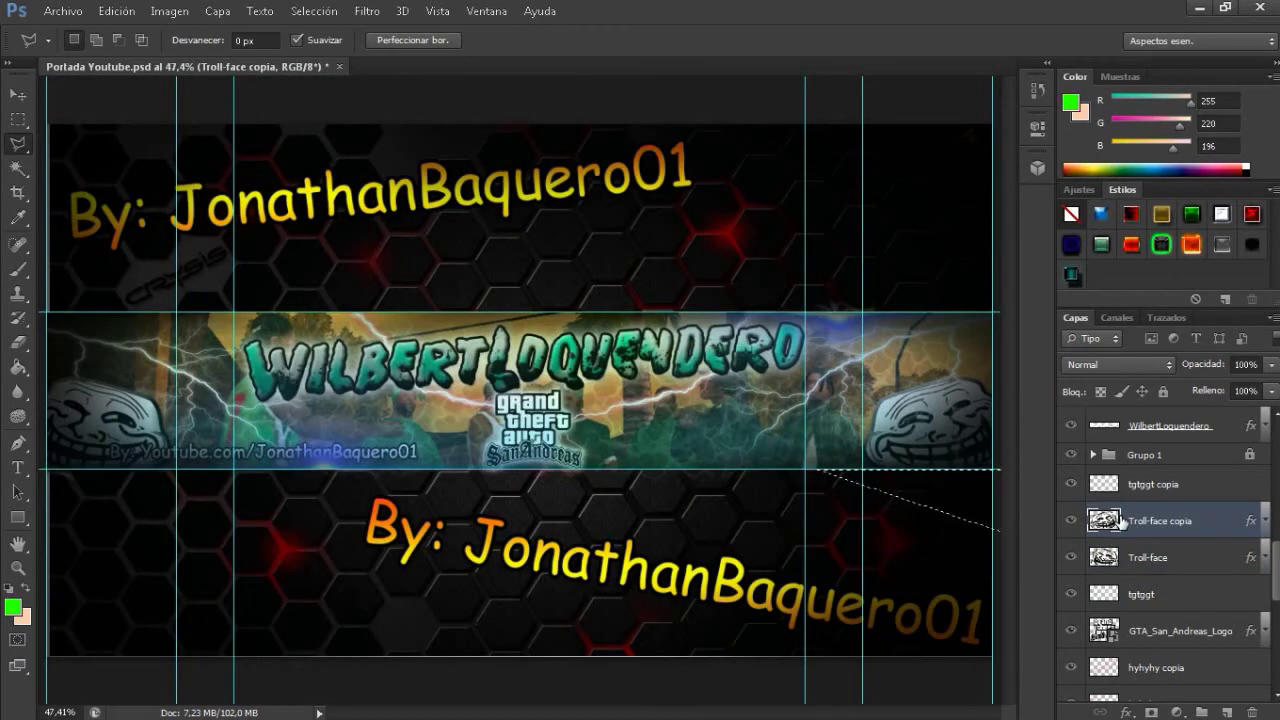
Step: Try to nudge the selected area on the credit text copy inside Grupo 1
{"action": "key", "text": "alt+]"}
{"action": "key", "text": "alt+]"}
{"action": "key", "text": "alt+]"}
{"action": "key", "text": "alt+]"}
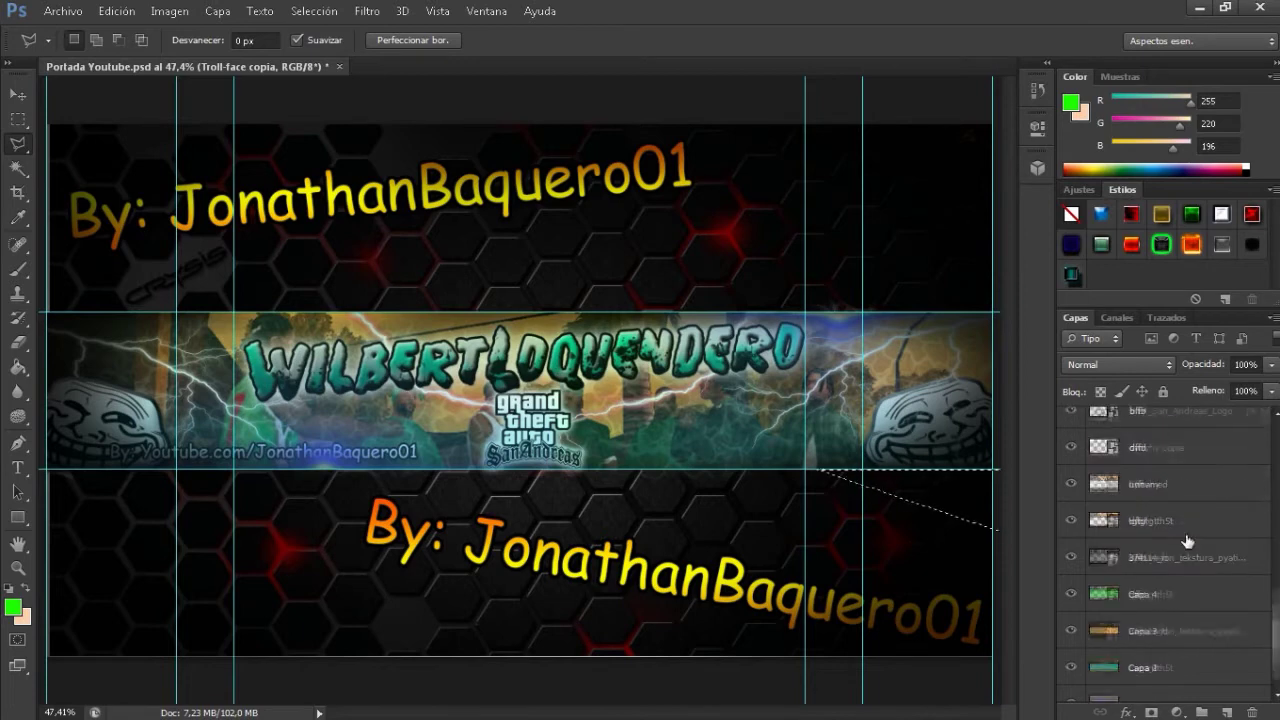
{"action": "key", "text": "v"}
{"action": "key", "text": "Left"}
{"action": "key", "text": "Return"}
{"action": "left_click", "coordinate": [1190, 478]}
{"action": "key", "text": "Left"}
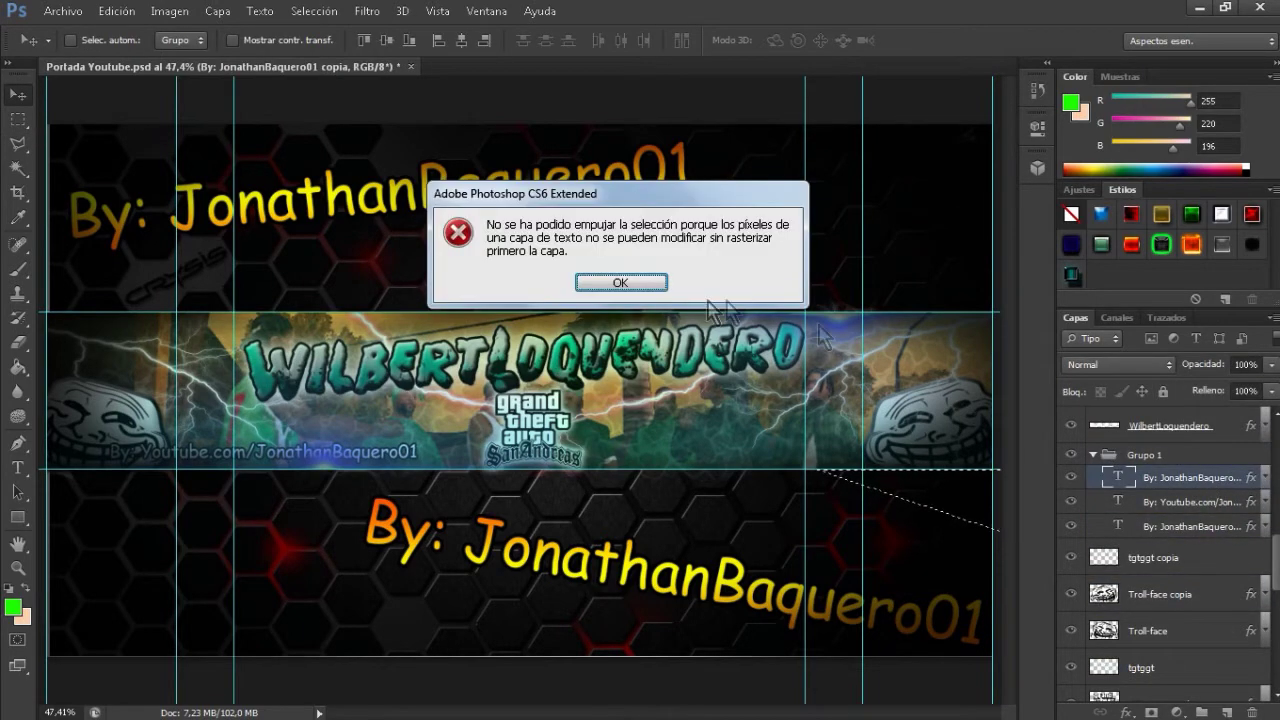
{"action": "left_click", "coordinate": [620, 283]}
Step: Rasterize the three credit text layers together with their layer styles
{"action": "right_click", "coordinate": [1180, 478]}
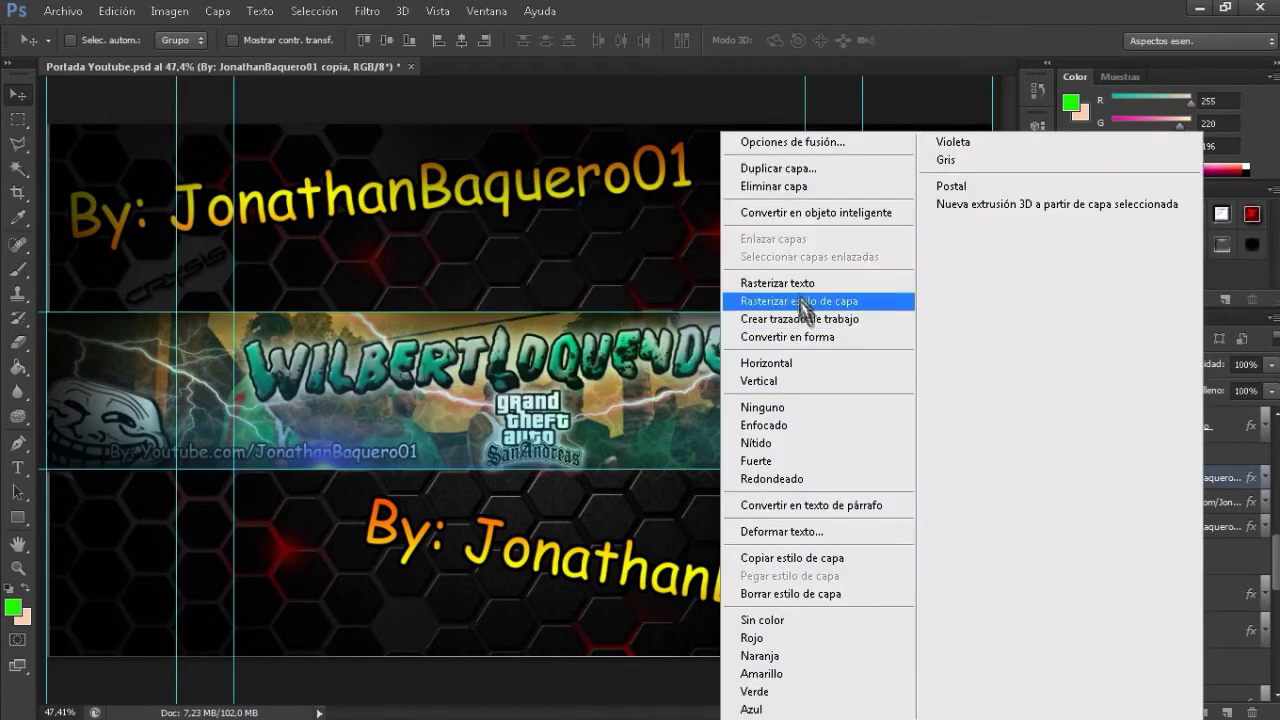
{"action": "right_click", "coordinate": [1171, 502]}
{"action": "right_click", "coordinate": [1170, 526]}
{"action": "left_click", "coordinate": [1180, 520]}
Step: Try to nudge the selected area on the rasterized credit layers
{"action": "key", "text": "Left"}
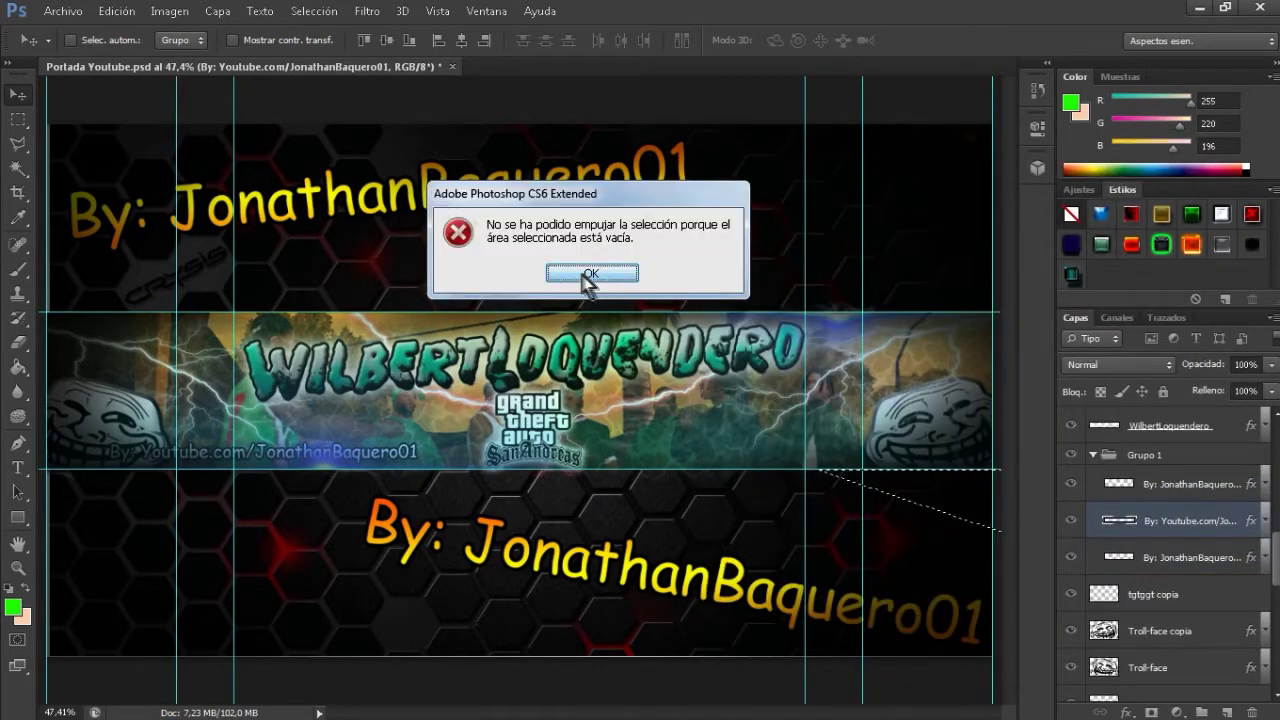
{"action": "key", "text": "Return"}
{"action": "left_click", "coordinate": [1180, 483]}
{"action": "left_click", "coordinate": [1186, 557]}
{"action": "key", "text": "Left"}
{"action": "key", "text": "Return"}
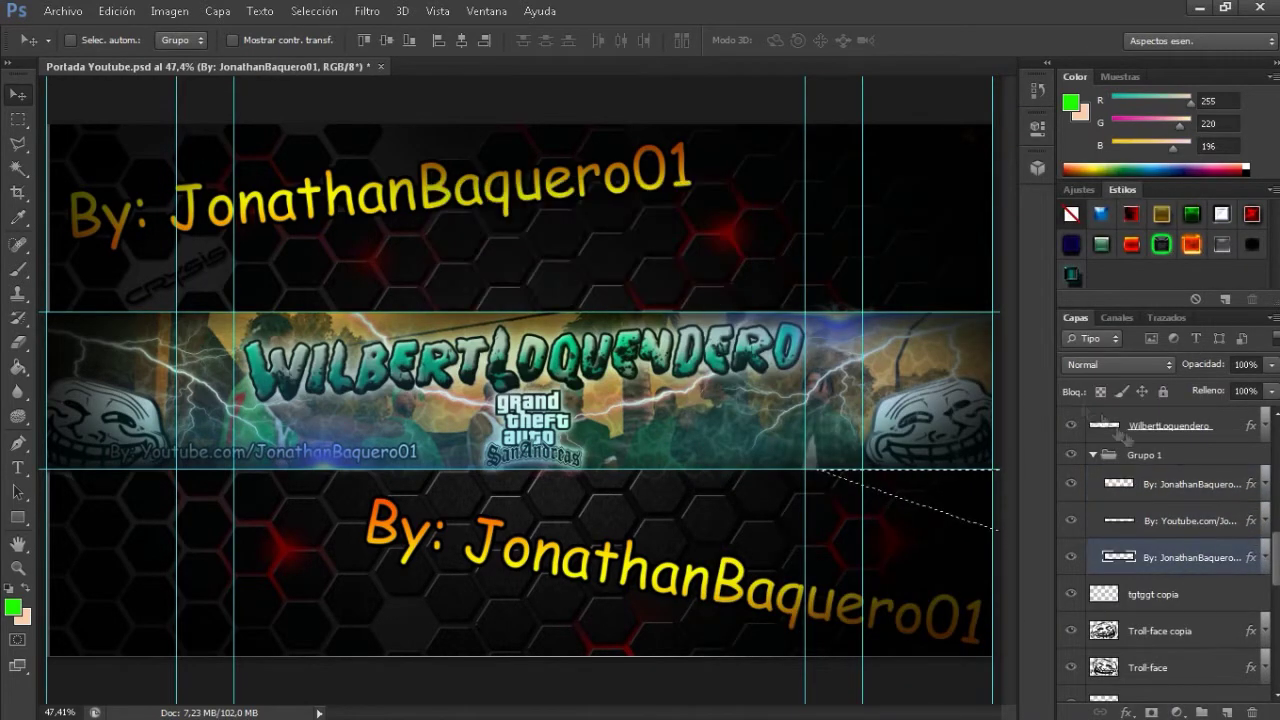
Step: Lock the credit layer group again and collapse it
{"action": "left_click", "coordinate": [1200, 486]}
{"action": "key", "text": "ctrl+slash"}
{"action": "left_click", "coordinate": [1190, 520]}
{"action": "left_click", "coordinate": [1190, 557]}
{"action": "left_click", "coordinate": [1095, 455]}
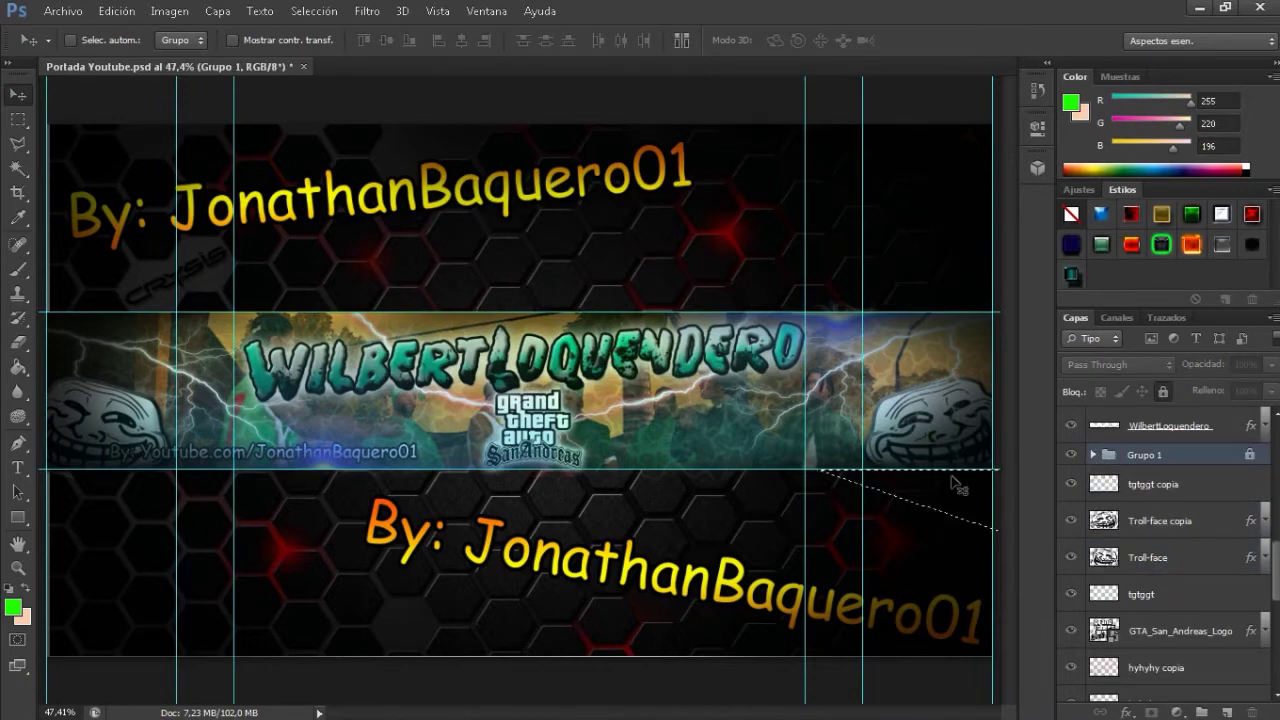
Step: Place the GFXPACK 10.000 sparks image into the banner
{"action": "left_click", "coordinate": [42, 10]}
{"action": "left_click", "coordinate": [80, 320]}
{"action": "double_click", "coordinate": [271, 323]}
{"action": "double_click", "coordinate": [271, 206]}
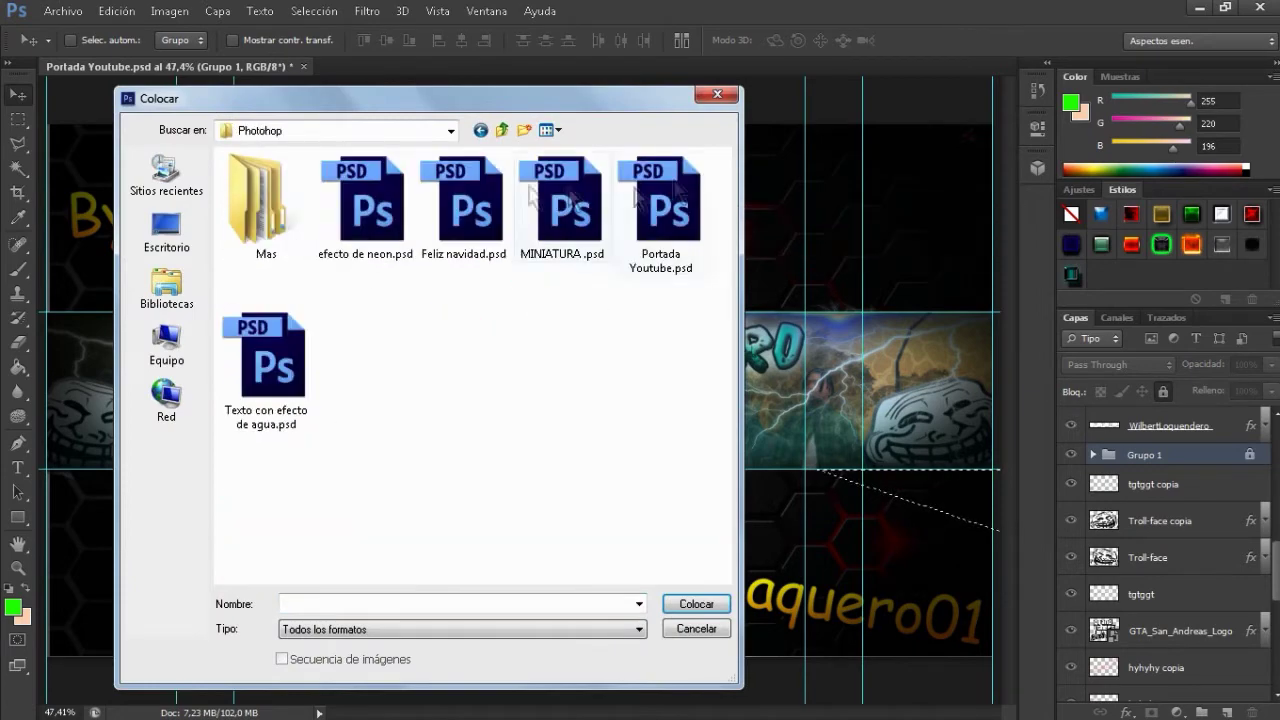
{"action": "double_click", "coordinate": [271, 206]}
{"action": "double_click", "coordinate": [362, 205]}
{"action": "double_click", "coordinate": [366, 215]}
{"action": "key", "text": "Return"}
Step: Set the sparks image's blend mode to Trama and position its sparks above the right half of the strip
{"action": "left_click", "coordinate": [1120, 364]}
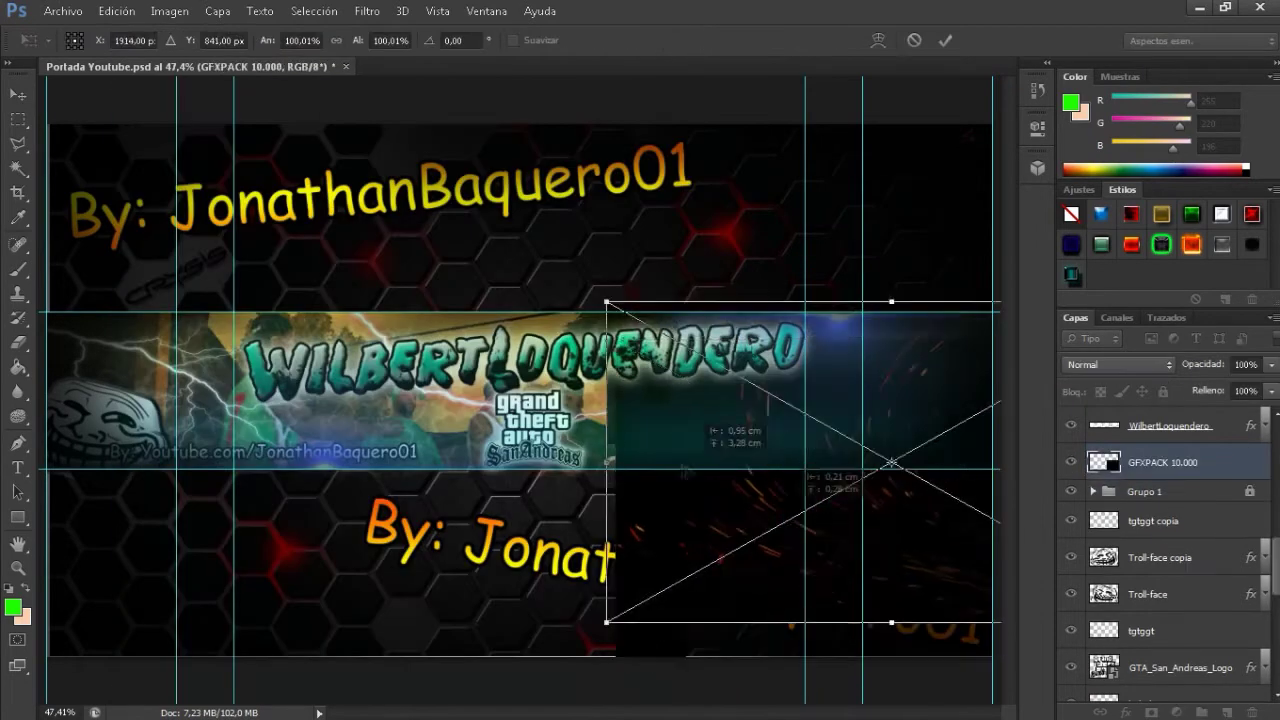
{"action": "left_click", "coordinate": [1118, 158]}
{"action": "key", "text": "ctrl+t"}
{"action": "left_click_drag", "start_coordinate": [498, 254], "coordinate": [470, 145]}
{"action": "left_click", "coordinate": [945, 40]}
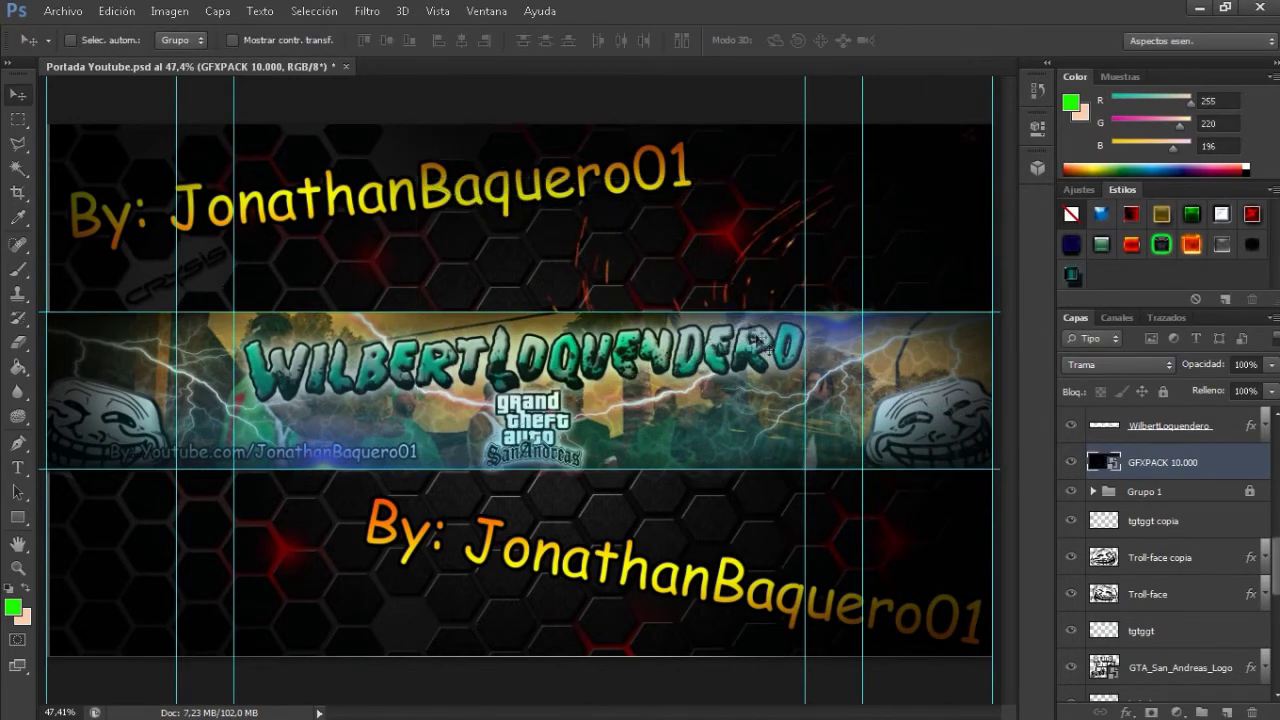
Step: Duplicate the sparks layer, flip the copy horizontally, and enlarge and position it over the left half of the banner
{"action": "key", "text": "ctrl+j"}
{"action": "key", "text": "ctrl+t"}
{"action": "right_click", "coordinate": [262, 384]}
{"action": "left_click", "coordinate": [350, 646]}
{"action": "left_click_drag", "start_coordinate": [290, 398], "coordinate": [236, 408]}
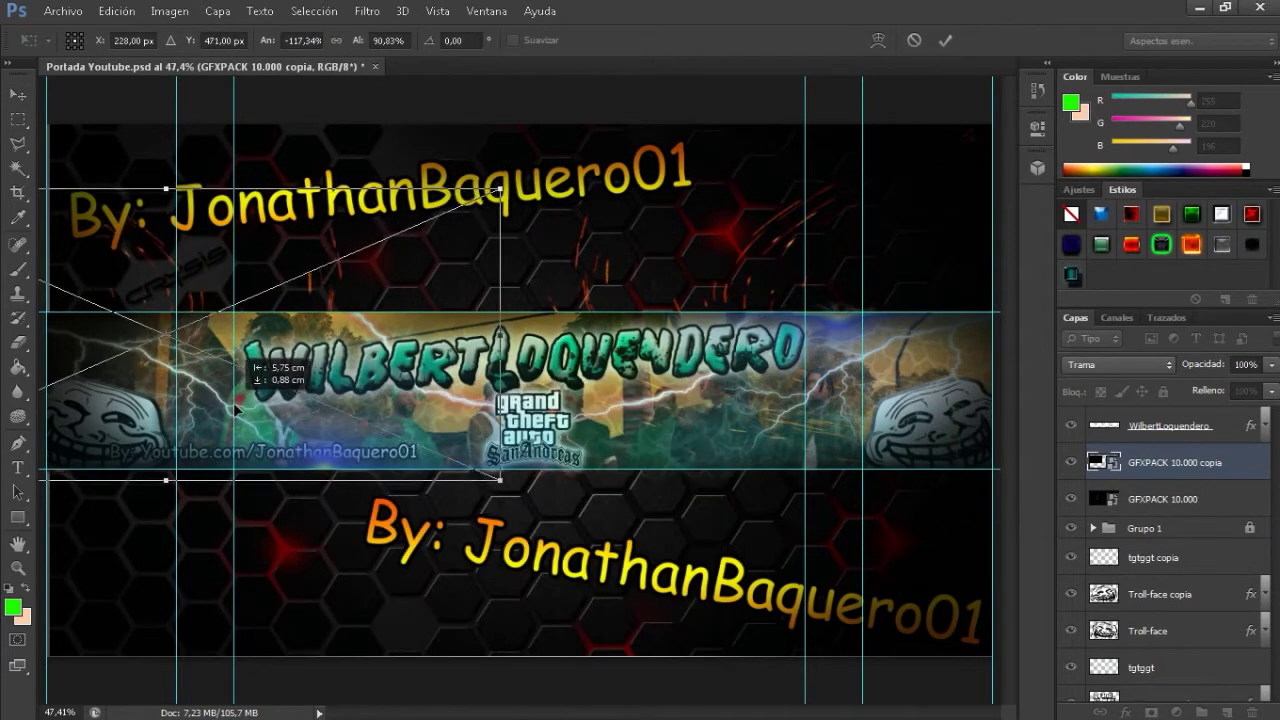
{"action": "left_click_drag", "start_coordinate": [500, 188], "coordinate": [575, 145]}
{"action": "left_click", "coordinate": [945, 40]}
Step: Rename the sparks copy gttg and the original sparks layer gtgt
{"action": "double_click", "coordinate": [1165, 462]}
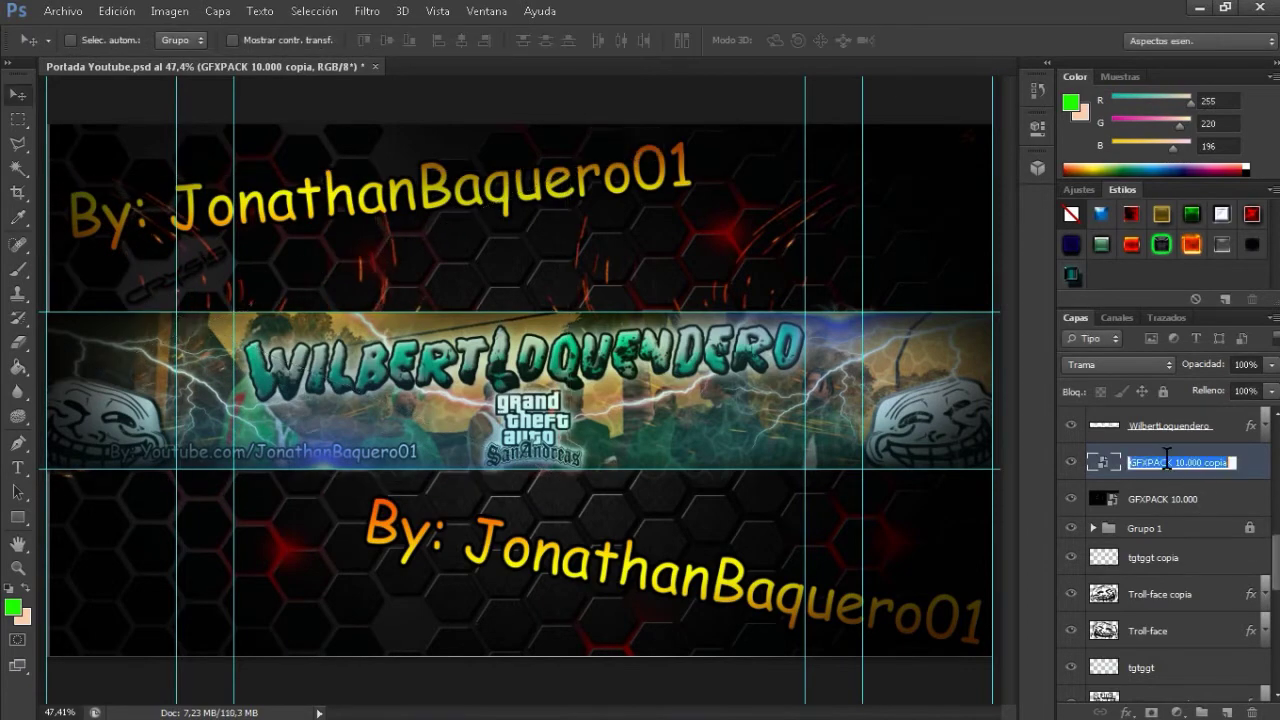
{"action": "type", "text": "gttg"}
{"action": "double_click", "coordinate": [1162, 499]}
{"action": "type", "text": "gtgt"}
{"action": "key", "text": "Return"}
{"action": "double_click", "coordinate": [1160, 463]}
{"action": "key", "text": "Escape"}
Step: Rasterize the sparks layers and move them away from above Grupo 1 in the layer stack
{"action": "right_click", "coordinate": [1160, 470]}
{"action": "left_click", "coordinate": [1100, 284]}
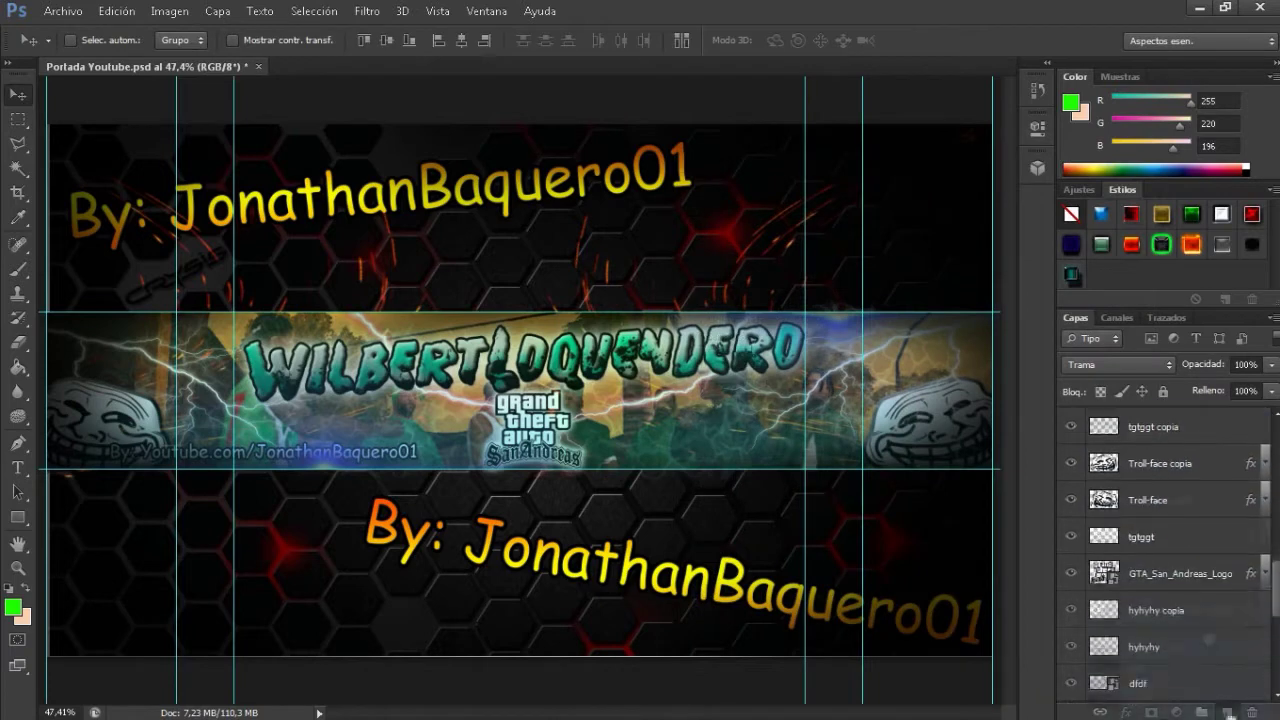
{"action": "left_click_drag", "start_coordinate": [1135, 426], "coordinate": [1145, 491]}
{"action": "scroll", "coordinate": [1195, 637], "scroll_direction": "up", "scroll_amount": 4}
{"action": "scroll", "coordinate": [1195, 637], "scroll_direction": "down", "scroll_amount": 1}
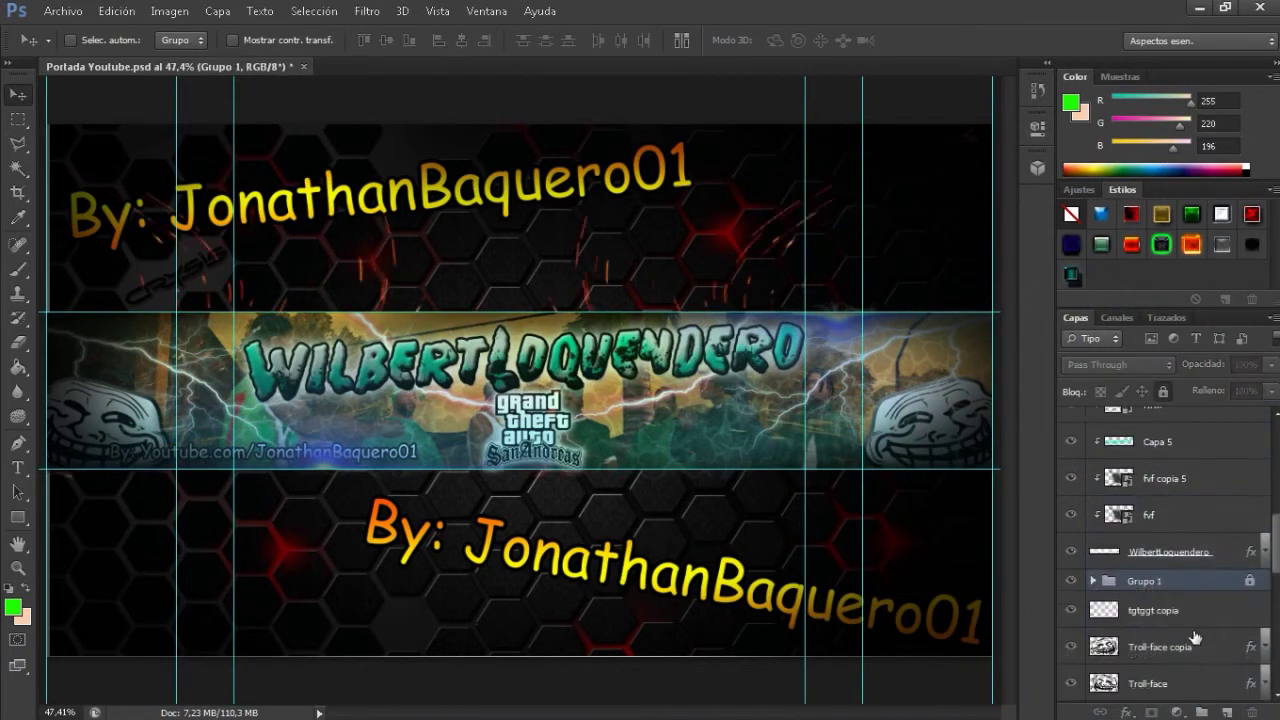
Step: Outline the area above the strip with the Polygonal Lasso and delete the layer content overflowing the strip's top edge
{"action": "left_click", "coordinate": [1155, 610]}
{"action": "key", "text": "l"}
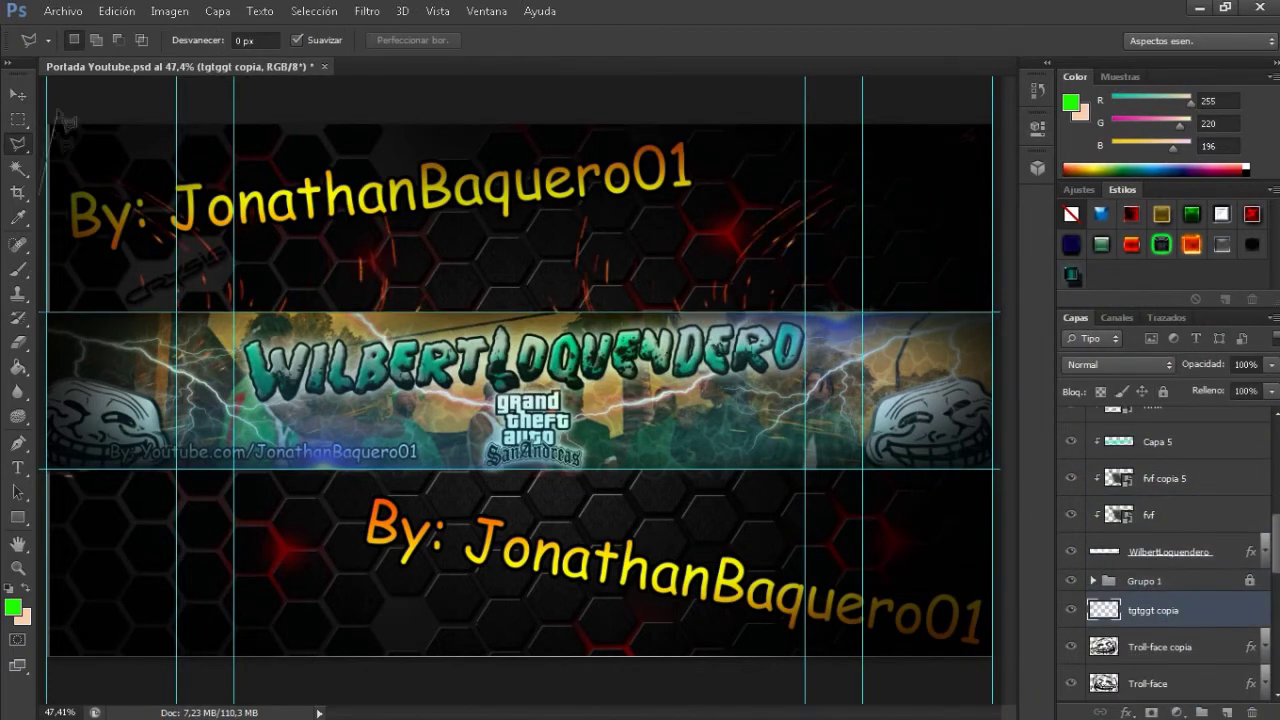
{"action": "left_click", "coordinate": [1001, 315]}
{"action": "left_click", "coordinate": [1155, 646]}
{"action": "left_click", "coordinate": [1155, 610]}
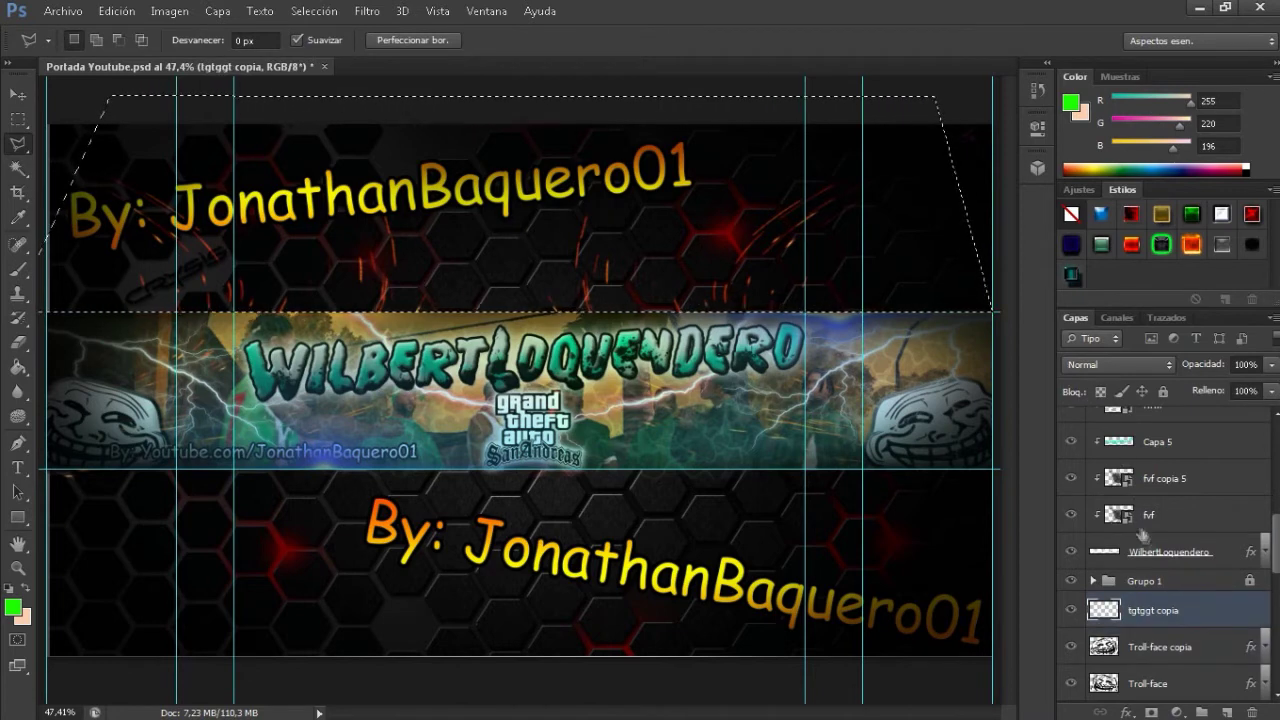
{"action": "scroll", "coordinate": [1177, 652], "scroll_direction": "down", "scroll_amount": 3}
{"action": "left_click", "coordinate": [1177, 652]}
{"action": "key", "text": "Delete"}
Step: Delete the remaining overflow above the strip from the other effect layers and deselect
{"action": "left_click", "coordinate": [571, 277]}
{"action": "scroll", "coordinate": [1186, 549], "scroll_direction": "up", "scroll_amount": 3}
{"action": "left_click", "coordinate": [1190, 610]}
{"action": "scroll", "coordinate": [1190, 613], "scroll_direction": "down", "scroll_amount": 3}
{"action": "left_click", "coordinate": [1175, 573]}
{"action": "left_click", "coordinate": [1150, 651]}
{"action": "key", "text": "Delete"}
{"action": "key", "text": "Return"}
{"action": "key", "text": "ctrl+d"}
Step: Examine the layer stack, from the title's clipped layers down to the lightning and background layers
{"action": "scroll", "coordinate": [1177, 569], "scroll_direction": "up", "scroll_amount": 1}
{"action": "scroll", "coordinate": [1177, 569], "scroll_direction": "up", "scroll_amount": 5}
{"action": "key", "text": "v"}
{"action": "left_click", "coordinate": [1160, 535]}
{"action": "scroll", "coordinate": [1160, 560], "scroll_direction": "down", "scroll_amount": 3}
{"action": "left_click", "coordinate": [1157, 609]}
{"action": "scroll", "coordinate": [1157, 632], "scroll_direction": "down", "scroll_amount": 3}
{"action": "left_click", "coordinate": [1157, 631]}
{"action": "scroll", "coordinate": [1160, 615], "scroll_direction": "down", "scroll_amount": 4}
{"action": "left_click", "coordinate": [1163, 597]}
{"action": "scroll", "coordinate": [1163, 598], "scroll_direction": "down", "scroll_amount": 2}
{"action": "left_click", "coordinate": [1163, 596]}
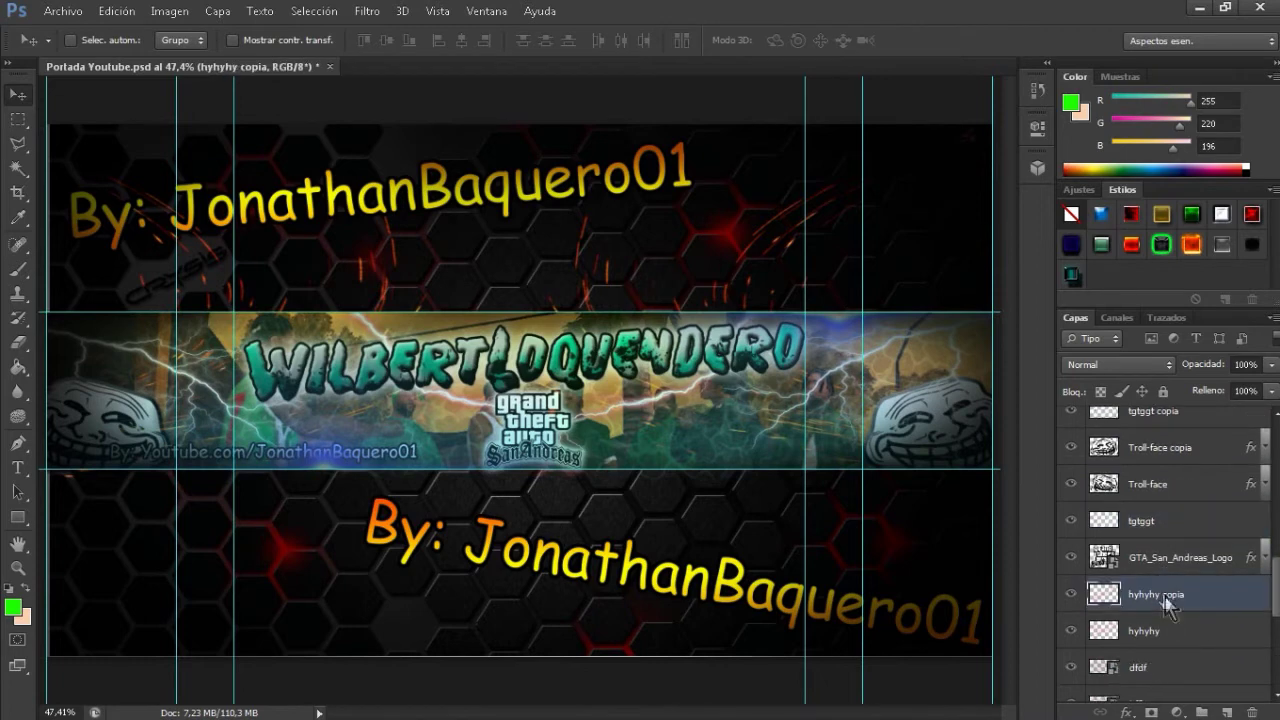
{"action": "scroll", "coordinate": [1163, 597], "scroll_direction": "down", "scroll_amount": 2}
{"action": "left_click", "coordinate": [1160, 596]}
{"action": "scroll", "coordinate": [1160, 605], "scroll_direction": "down", "scroll_amount": 5}
{"action": "scroll", "coordinate": [1268, 585], "scroll_direction": "up", "scroll_amount": 6}
{"action": "left_click", "coordinate": [1183, 532]}
{"action": "scroll", "coordinate": [1183, 540], "scroll_direction": "up", "scroll_amount": 3}
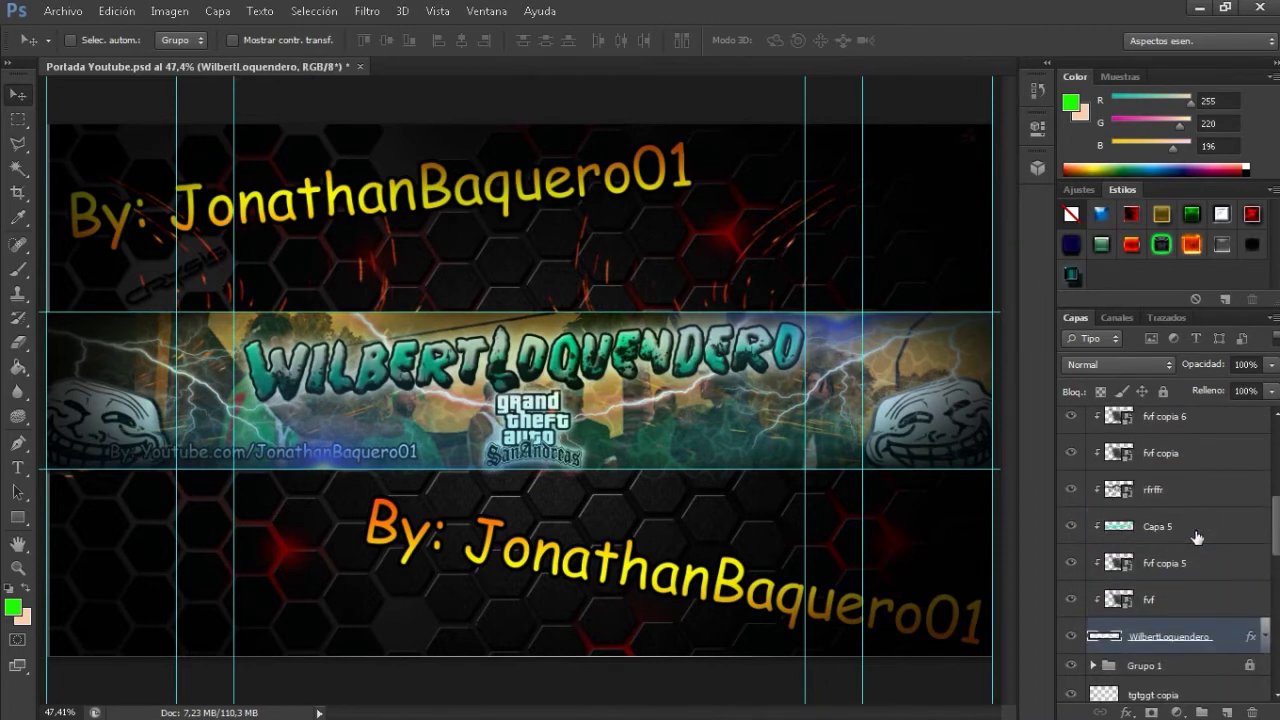
{"action": "left_click", "coordinate": [1160, 490]}
{"action": "scroll", "coordinate": [1160, 495], "scroll_direction": "up", "scroll_amount": 1}
{"action": "scroll", "coordinate": [1160, 540], "scroll_direction": "down", "scroll_amount": 4}
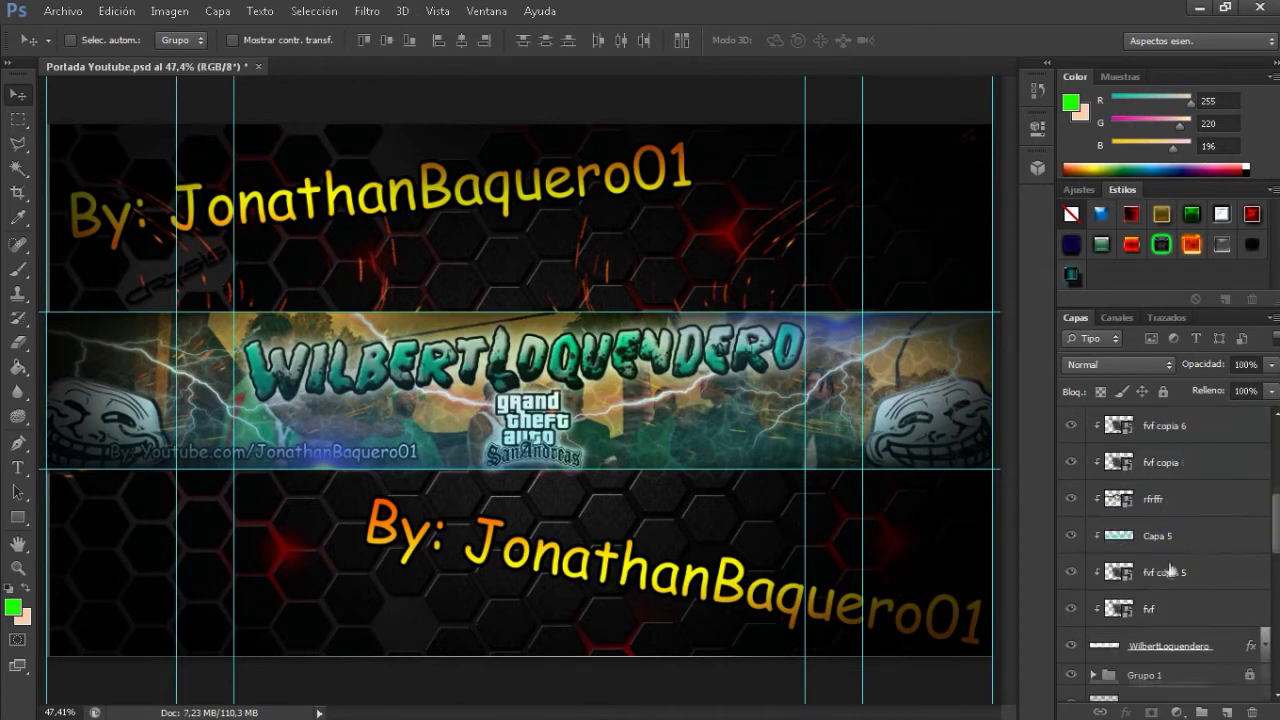
Step: Move the Troll-face copia layer above the tgtggt copia layer, directly below Grupo 1
{"action": "left_click", "coordinate": [1155, 574]}
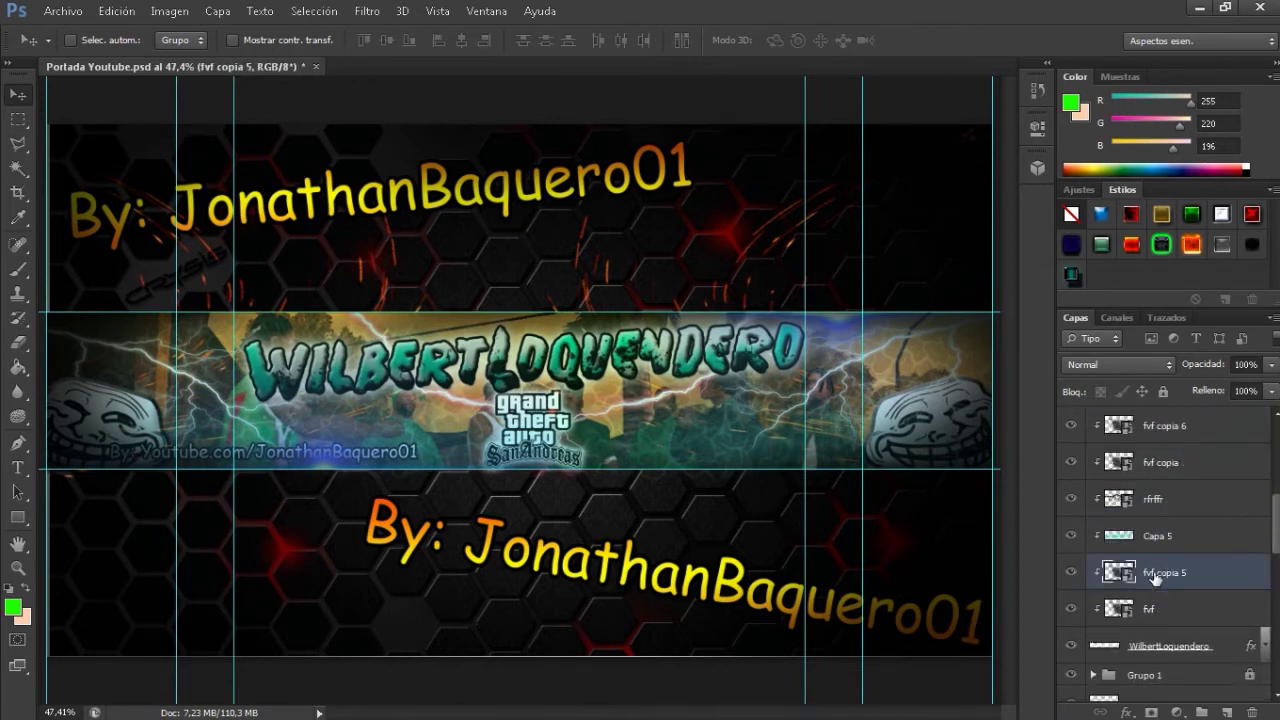
{"action": "scroll", "coordinate": [1155, 578], "scroll_direction": "down", "scroll_amount": 5}
{"action": "left_click_drag", "start_coordinate": [1158, 489], "coordinate": [1155, 481]}
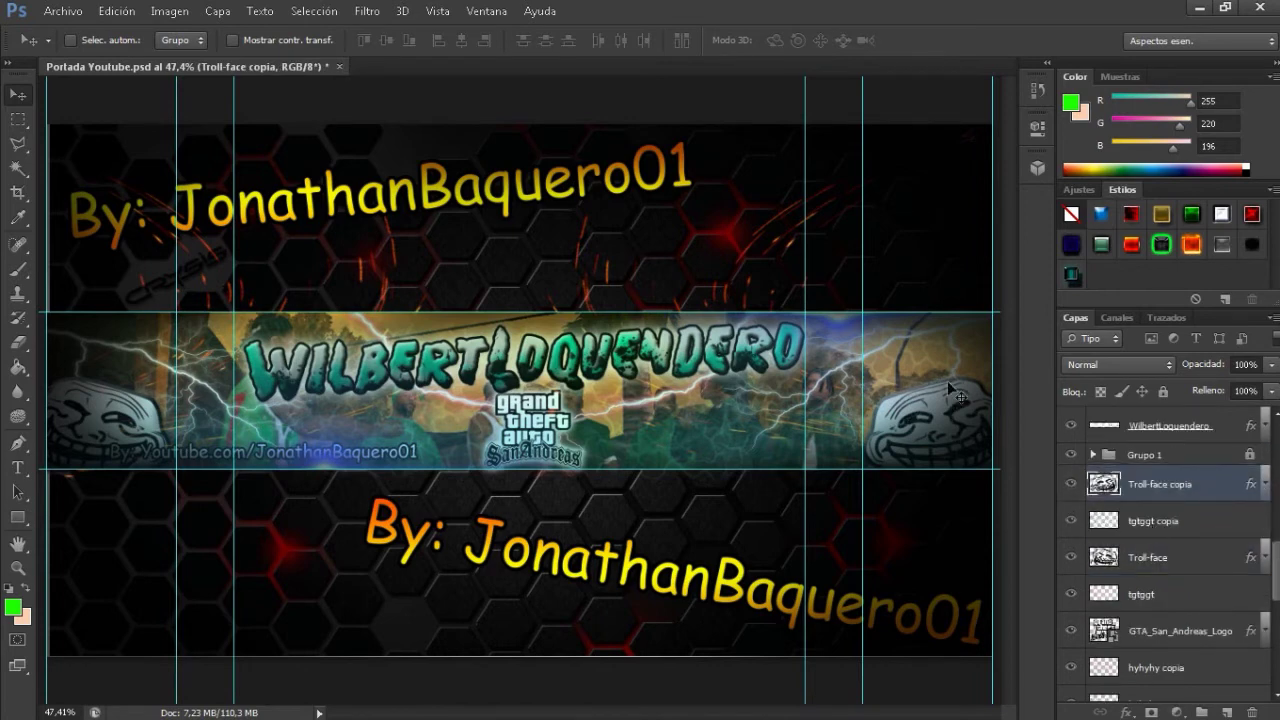
Step: Hide the dffd layer in the lower part of the layer stack
{"action": "left_click", "coordinate": [1154, 518]}
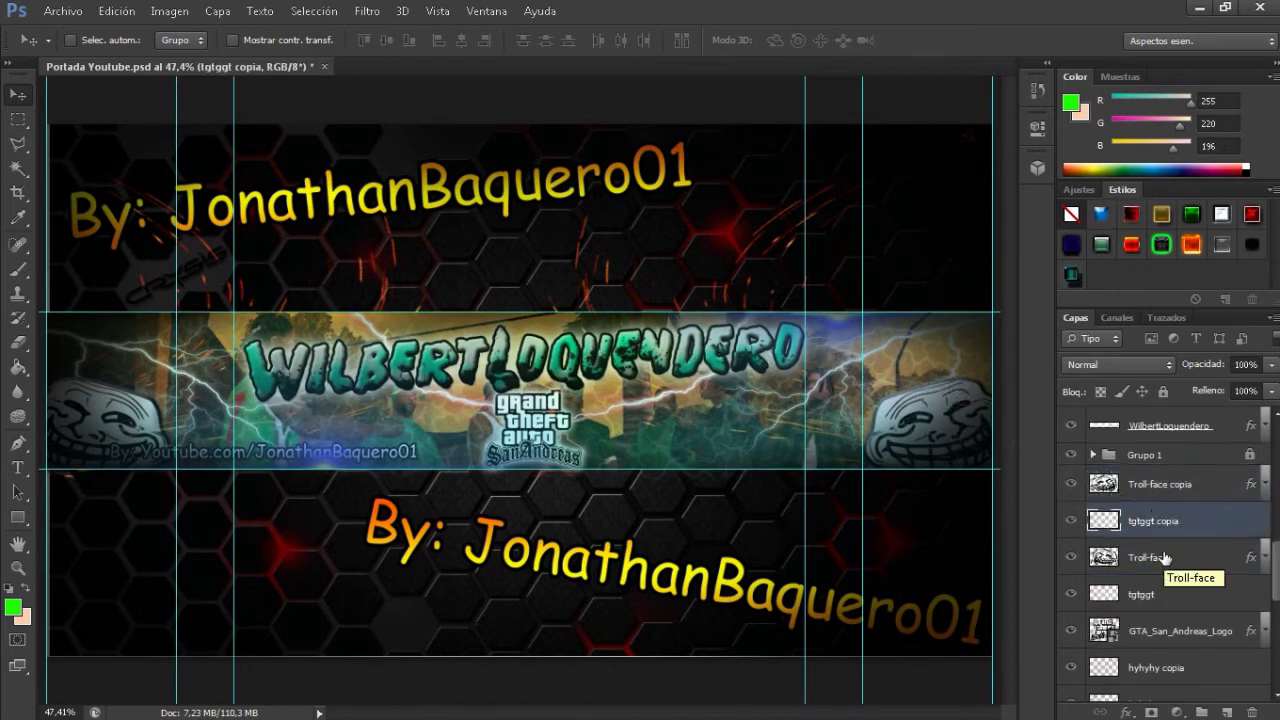
{"action": "scroll", "coordinate": [1068, 566], "scroll_direction": "down", "scroll_amount": 5}
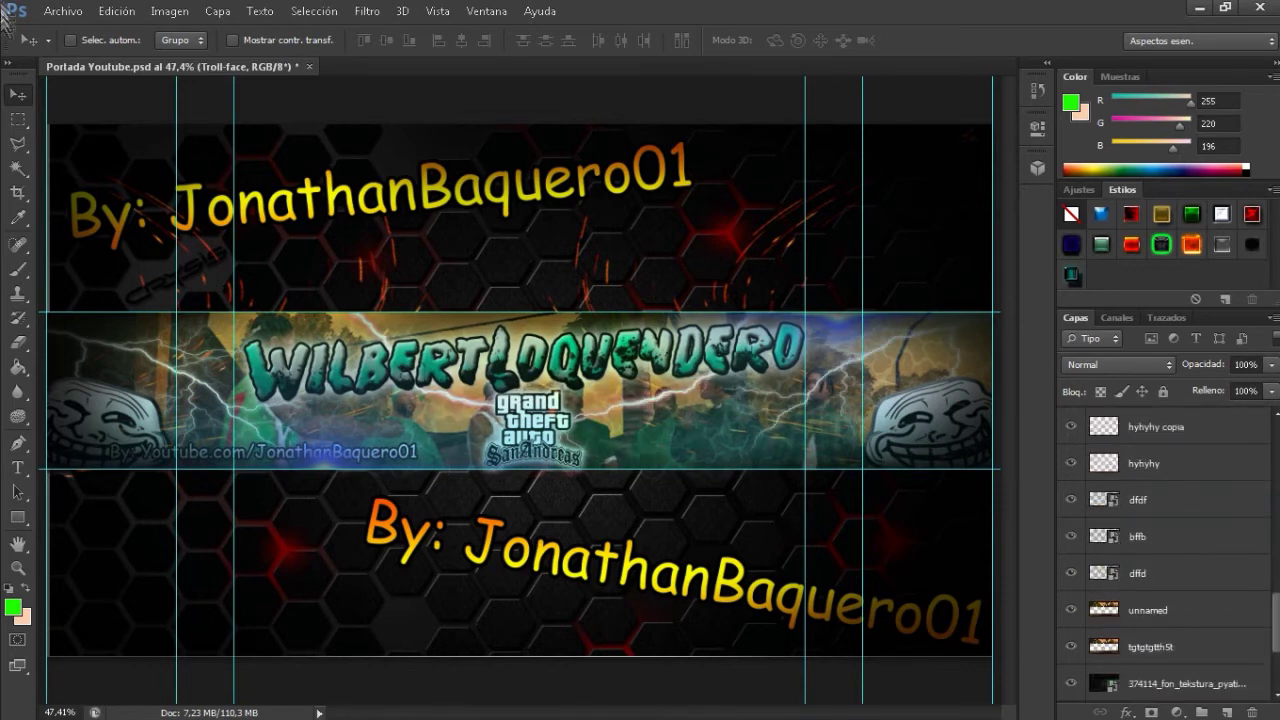
{"action": "scroll", "coordinate": [1150, 500], "scroll_direction": "down", "scroll_amount": 5}
{"action": "scroll", "coordinate": [1100, 497], "scroll_direction": "up", "scroll_amount": 2}
{"action": "left_click", "coordinate": [1100, 497]}
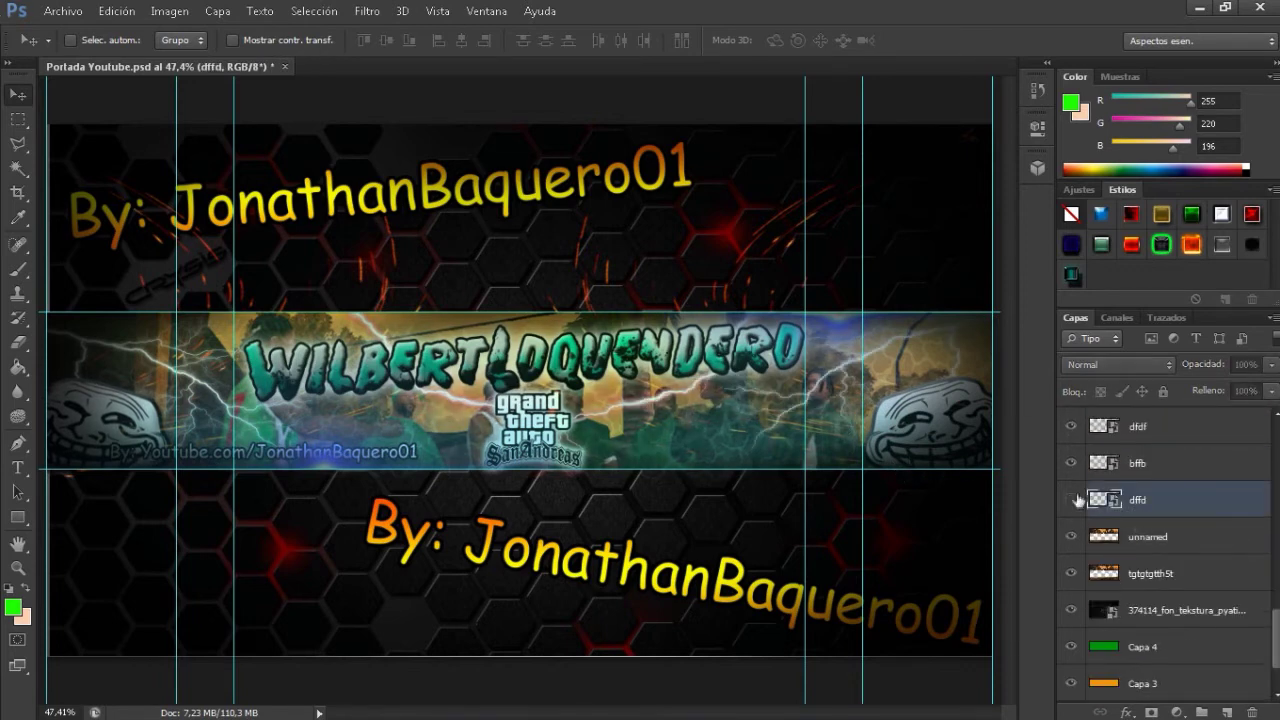
Step: Show the dffd layer again and rasterize it
{"action": "right_click", "coordinate": [1146, 497]}
{"action": "left_click", "coordinate": [1033, 413]}
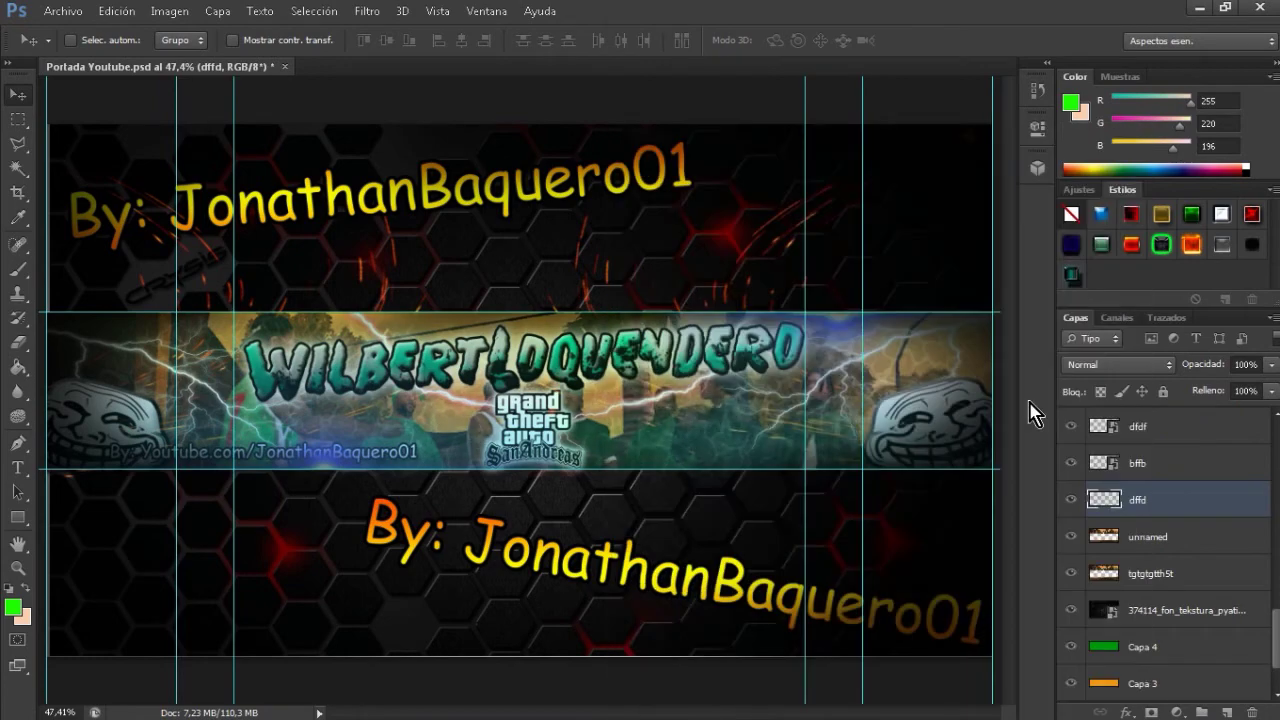
{"action": "scroll", "coordinate": [1060, 512], "scroll_direction": "up", "scroll_amount": 3}
{"action": "scroll", "coordinate": [1071, 504], "scroll_direction": "up", "scroll_amount": 2}
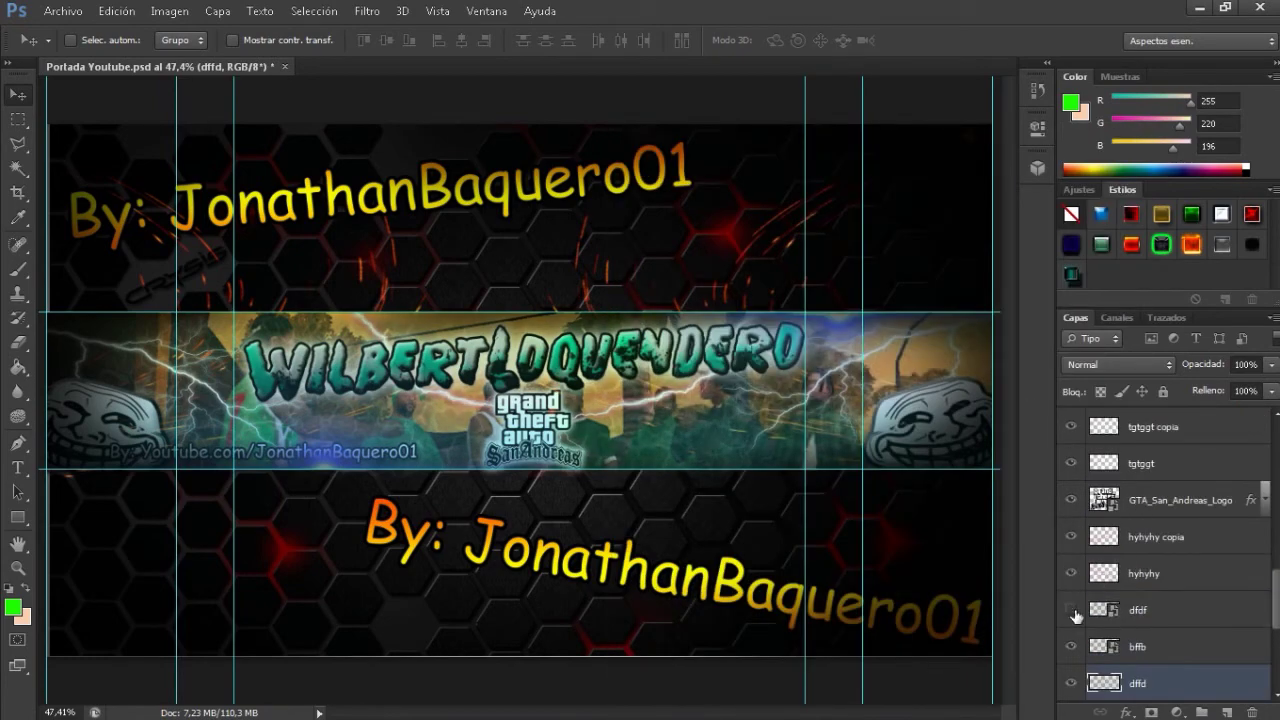
Step: Unlock Grupo 1, erase the sparks outside the central strip from its gttg and gtgt layers, and deselect
{"action": "scroll", "coordinate": [1075, 614], "scroll_direction": "up", "scroll_amount": 8}
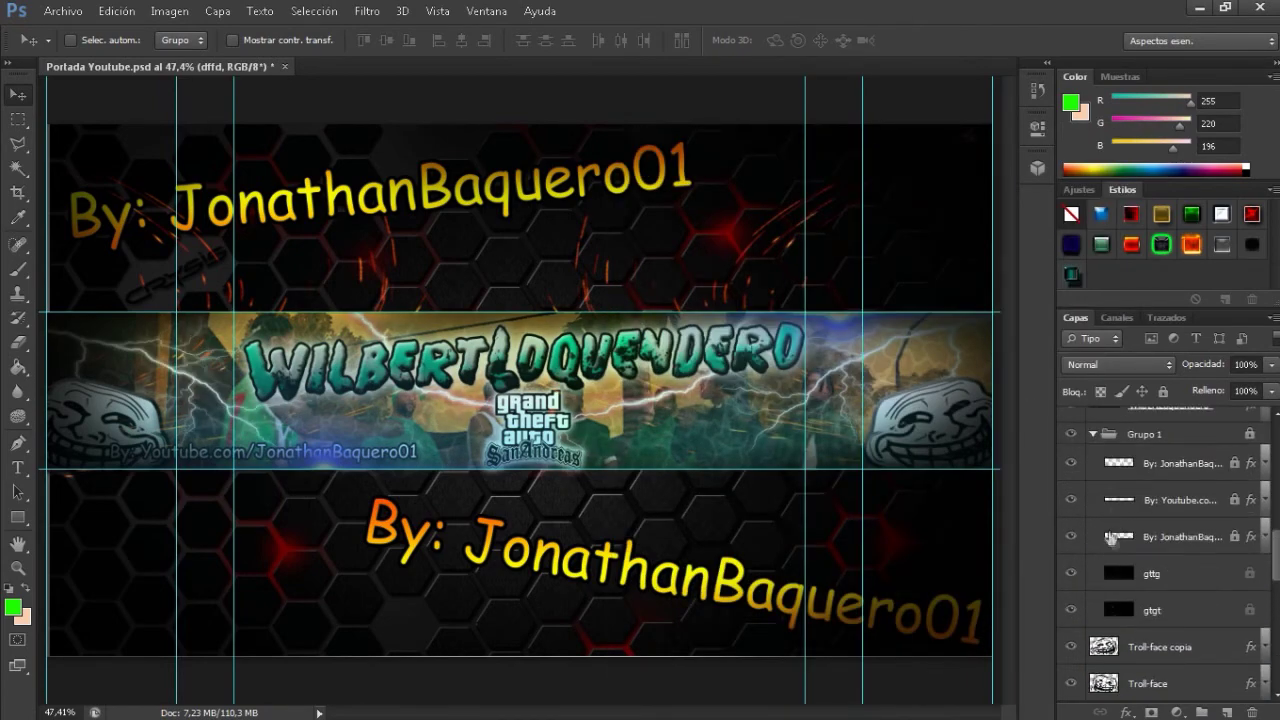
{"action": "left_click", "coordinate": [1150, 573]}
{"action": "left_click", "coordinate": [1206, 576]}
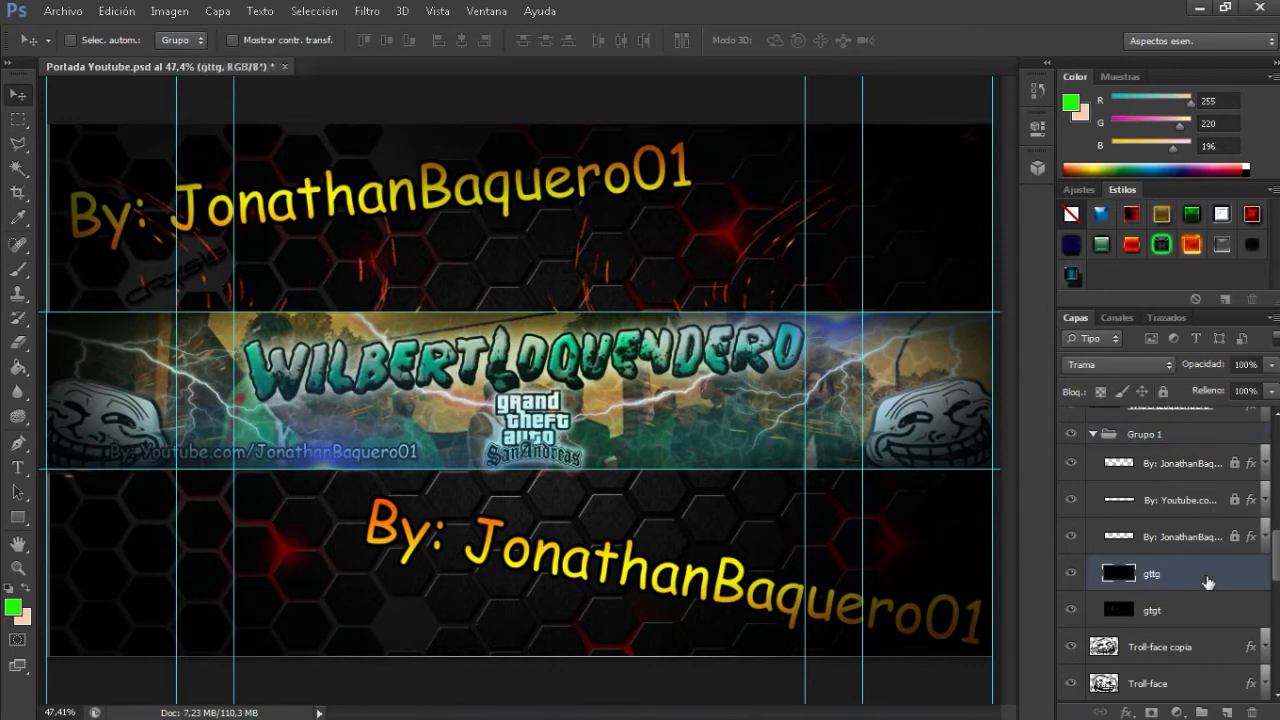
{"action": "left_click", "coordinate": [17, 145]}
{"action": "key", "text": "Delete"}
{"action": "left_click", "coordinate": [1150, 609]}
{"action": "key", "text": "Delete"}
{"action": "left_click_drag", "start_coordinate": [90, 495], "coordinate": [100, 470]}
{"action": "left_click", "coordinate": [1125, 578]}
{"action": "key", "text": "ctrl+d"}
Step: Collapse Grupo 1 and save the banner with Save As
{"action": "left_click", "coordinate": [1094, 435]}
{"action": "left_click", "coordinate": [63, 10]}
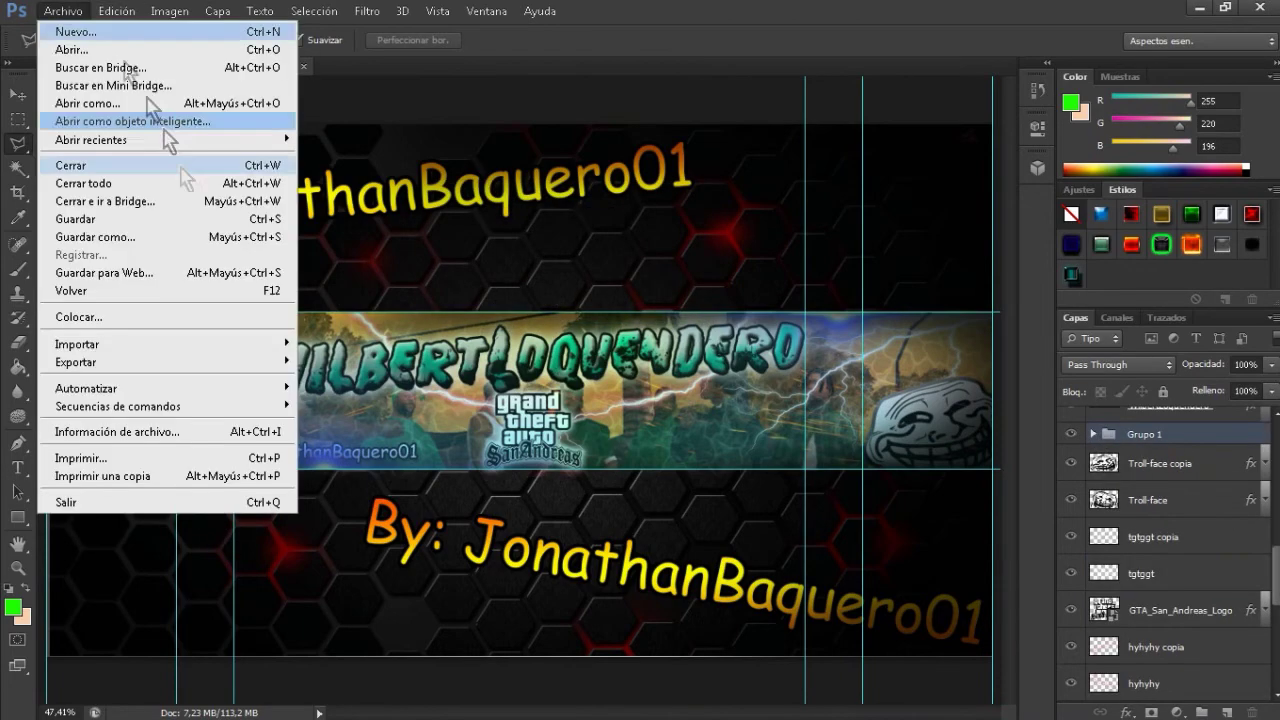
{"action": "left_click", "coordinate": [70, 236]}
{"action": "left_click", "coordinate": [167, 230]}
{"action": "left_click", "coordinate": [460, 457]}
{"action": "left_click", "coordinate": [400, 340]}
{"action": "left_click", "coordinate": [724, 430]}
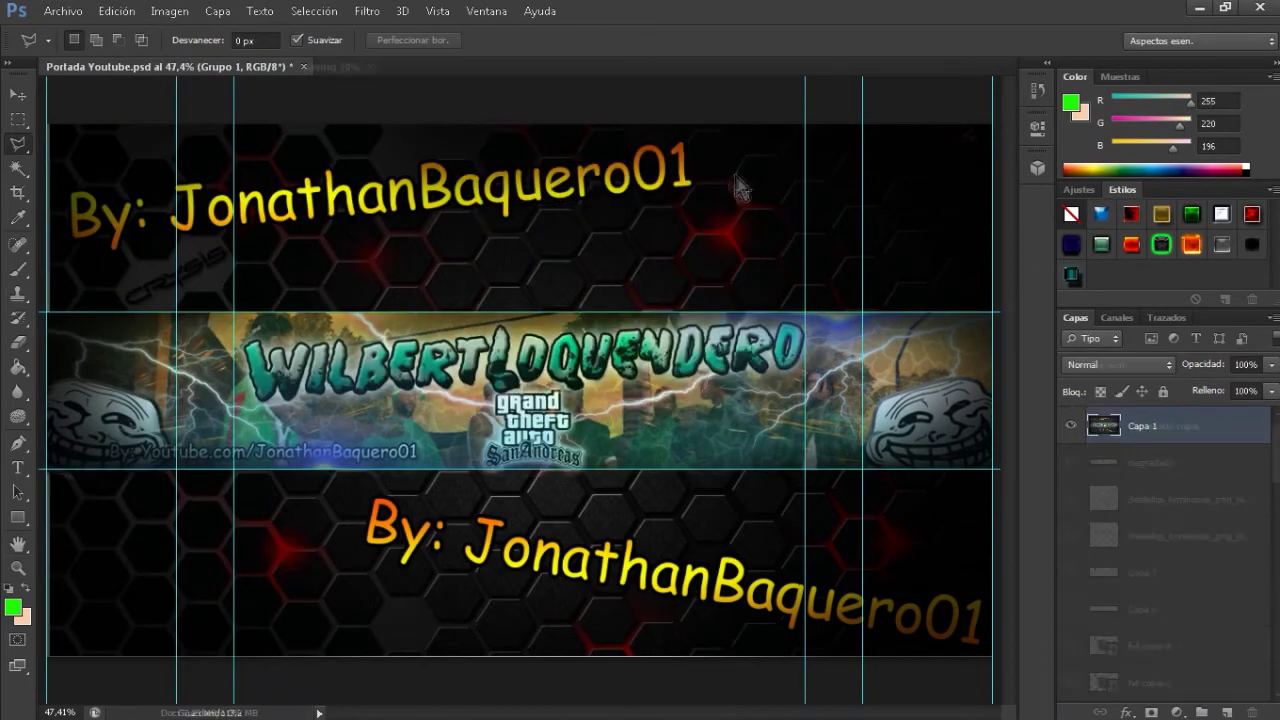